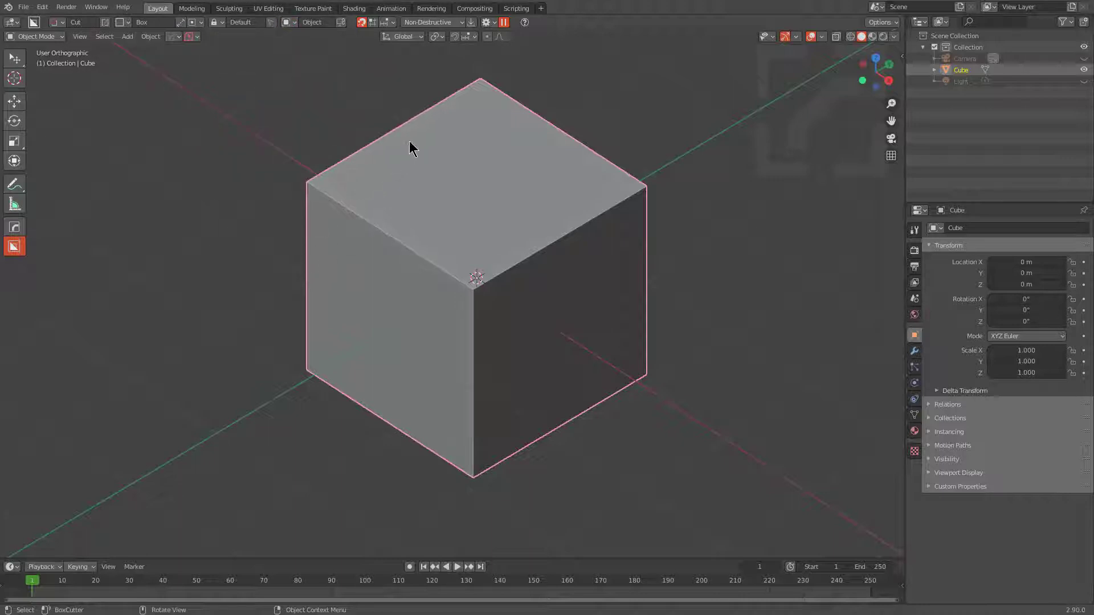
Box-cut a deep notch into the cube's top face over the left front edge, and slice off its left side.
mouse_move(412, 135)
mouse_down()
mouse_move(366, 231)
mouse_move(364, 277)
mouse_move(364, 258)
mouse_up()
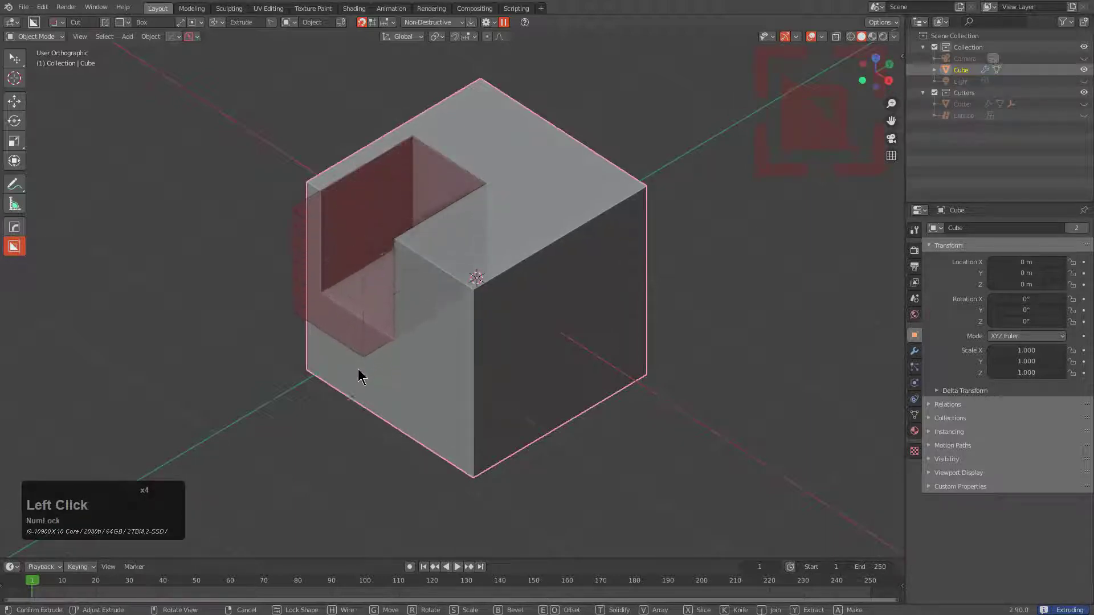
click(363, 406)
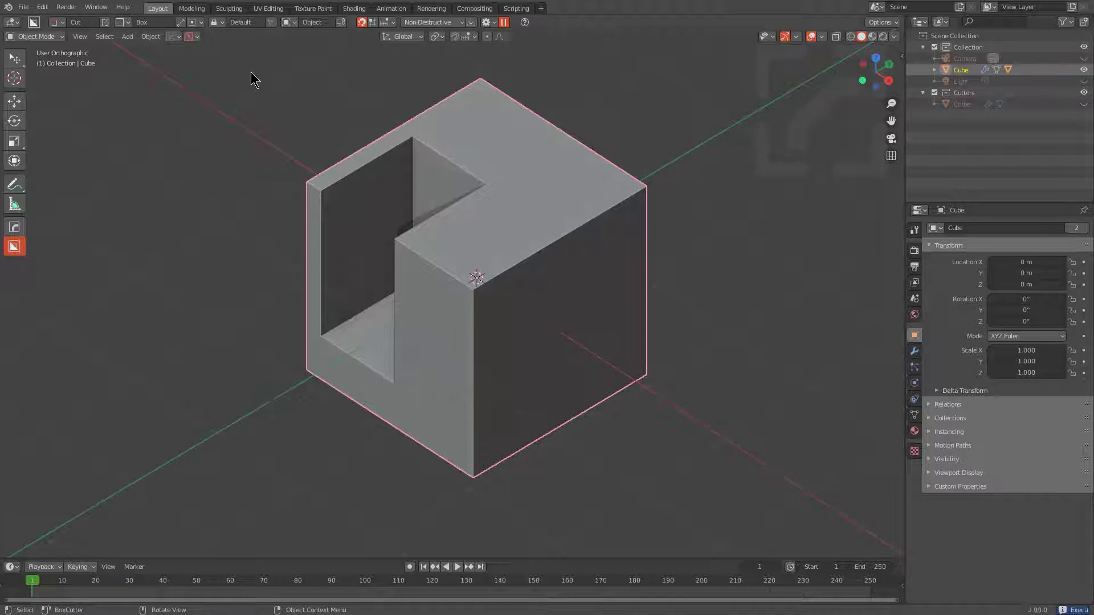
drag(245, 62, 277, 215)
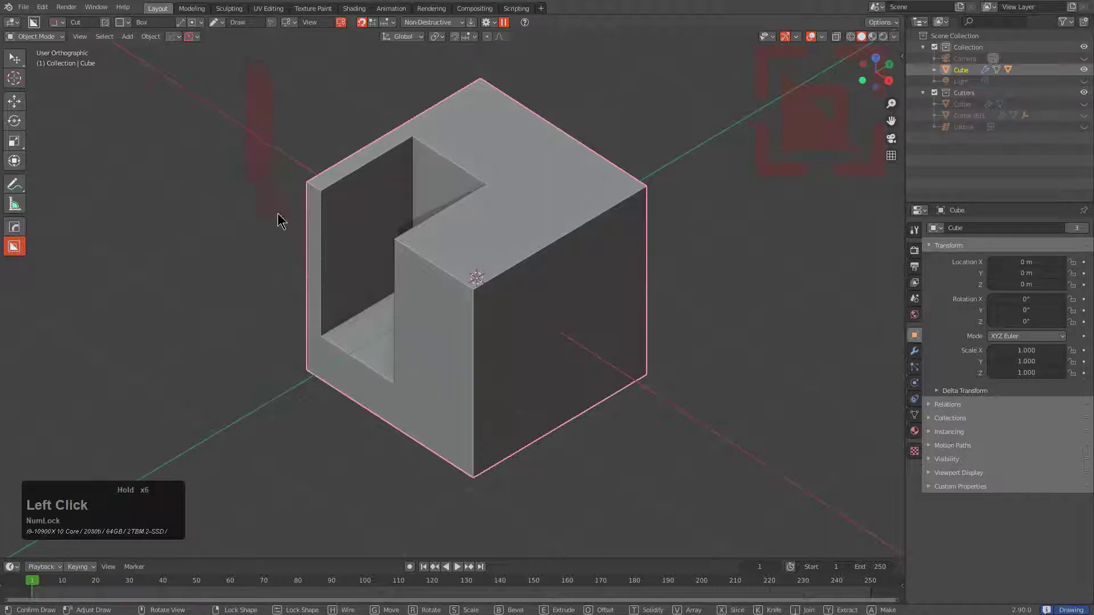
drag(309, 346, 340, 440)
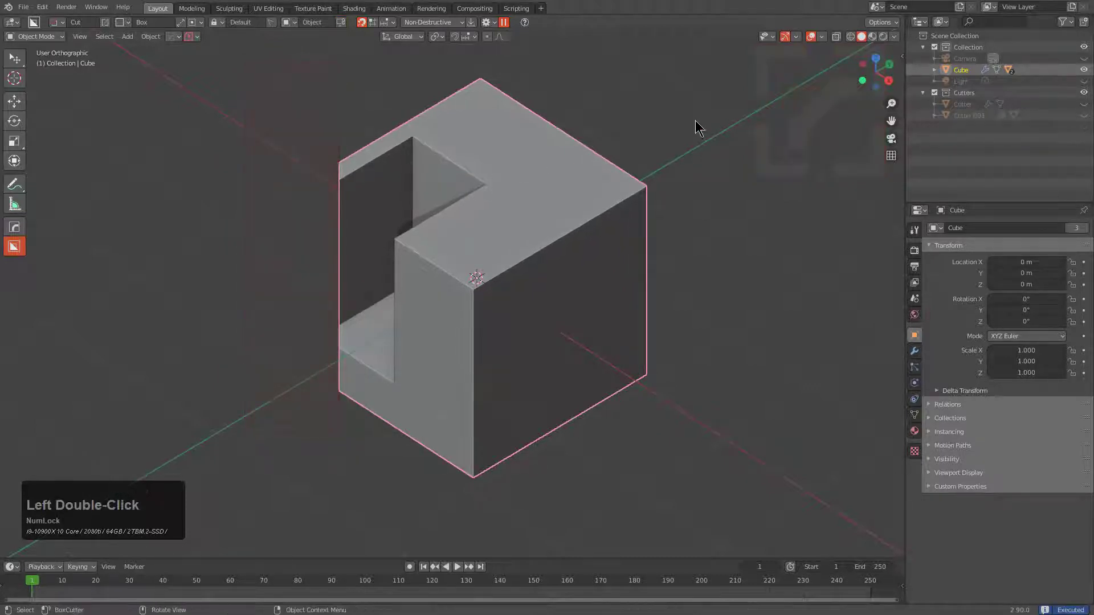
Box-cut away the cube's right, bottom and top extents, and cut a second notch beside the front corner.
mouse_move(695, 121)
mouse_down()
mouse_move(681, 232)
mouse_move(580, 490)
mouse_up()
drag(463, 250, 442, 398)
drag(644, 508, 308, 415)
click(307, 414)
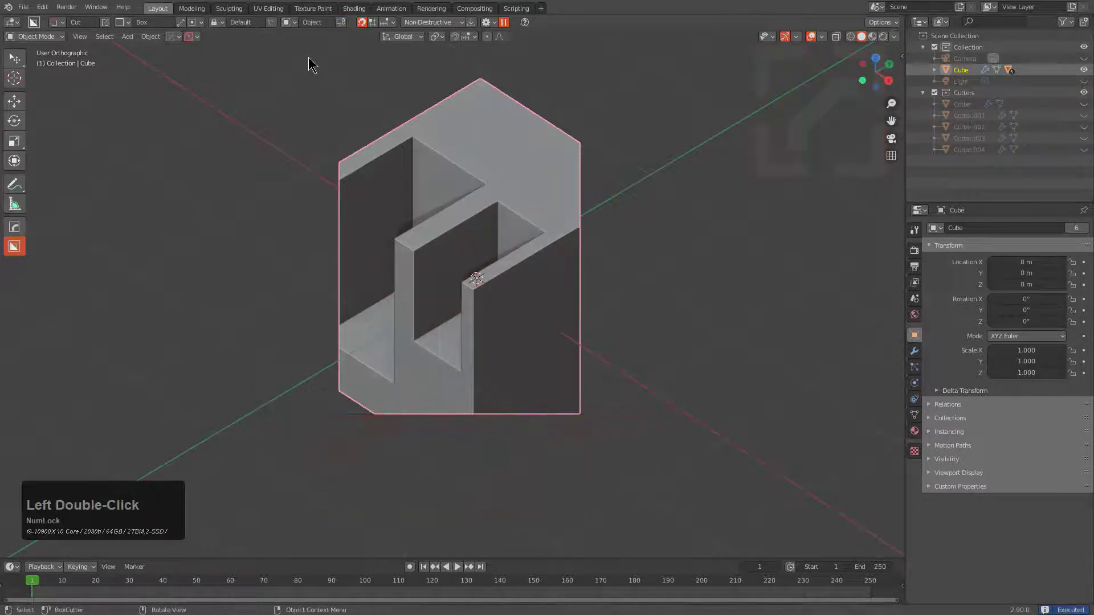
drag(308, 57, 666, 149)
click(510, 131)
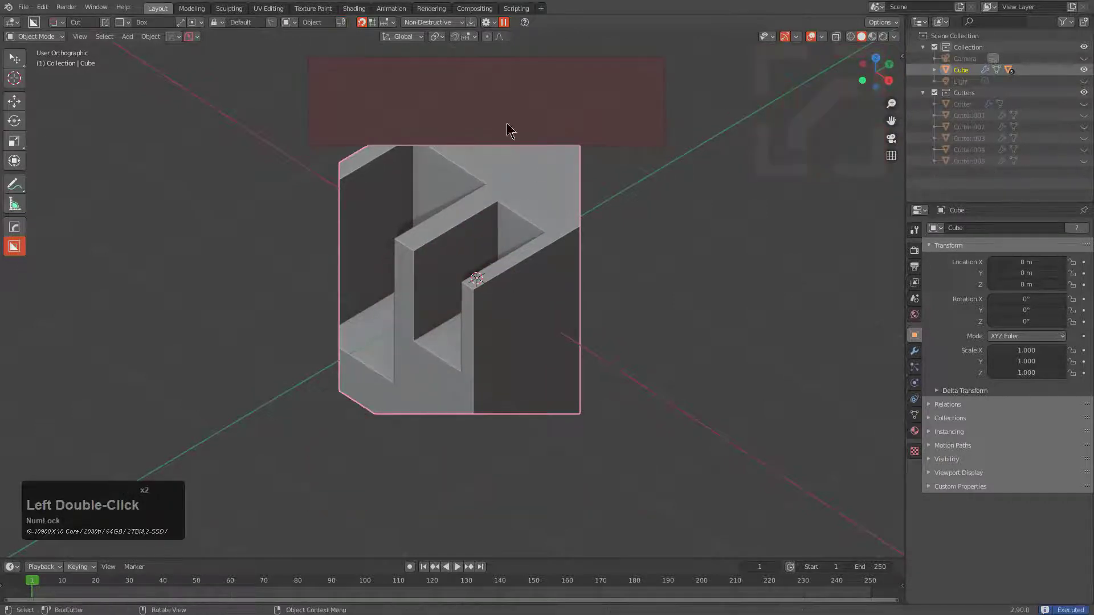
Cut a box recess into the right part of the top face and trim the block's lower right edge.
drag(490, 167, 642, 180)
drag(675, 142, 675, 142)
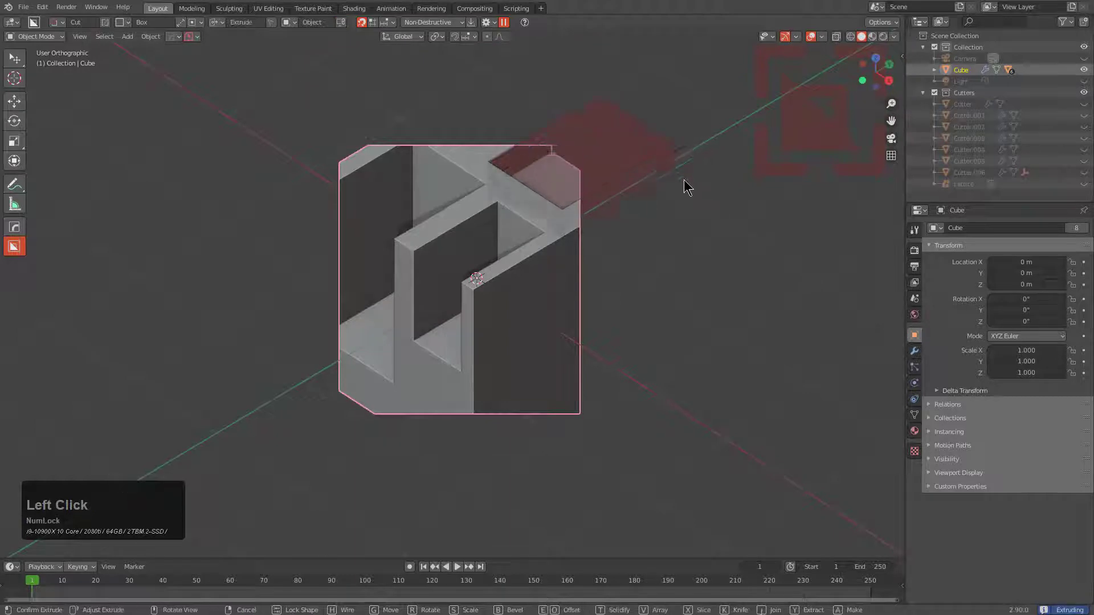
click(673, 315)
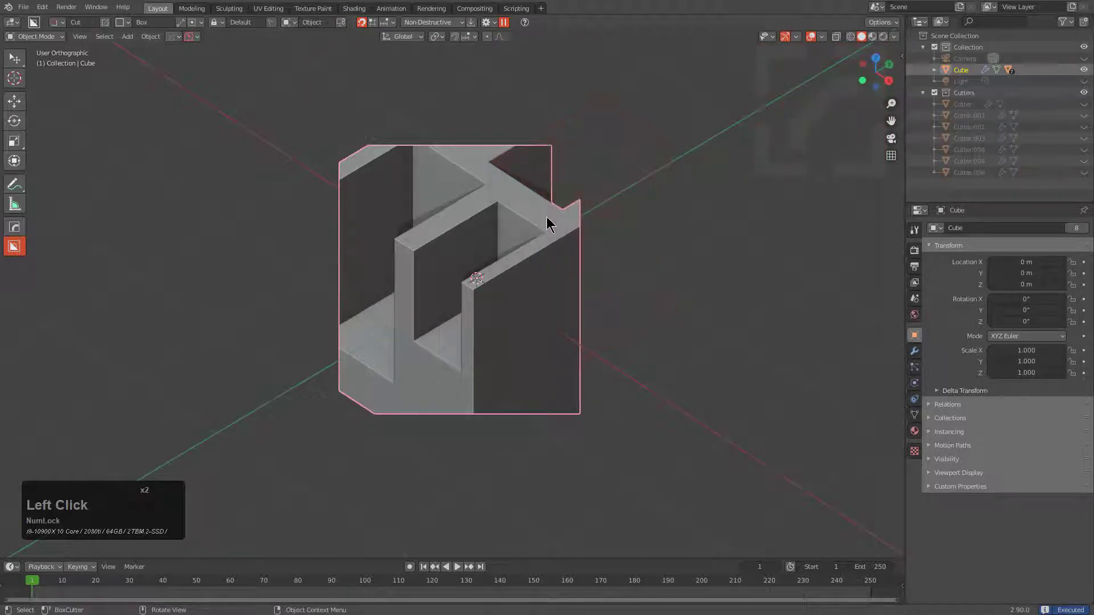
click(673, 310)
double_click(550, 491)
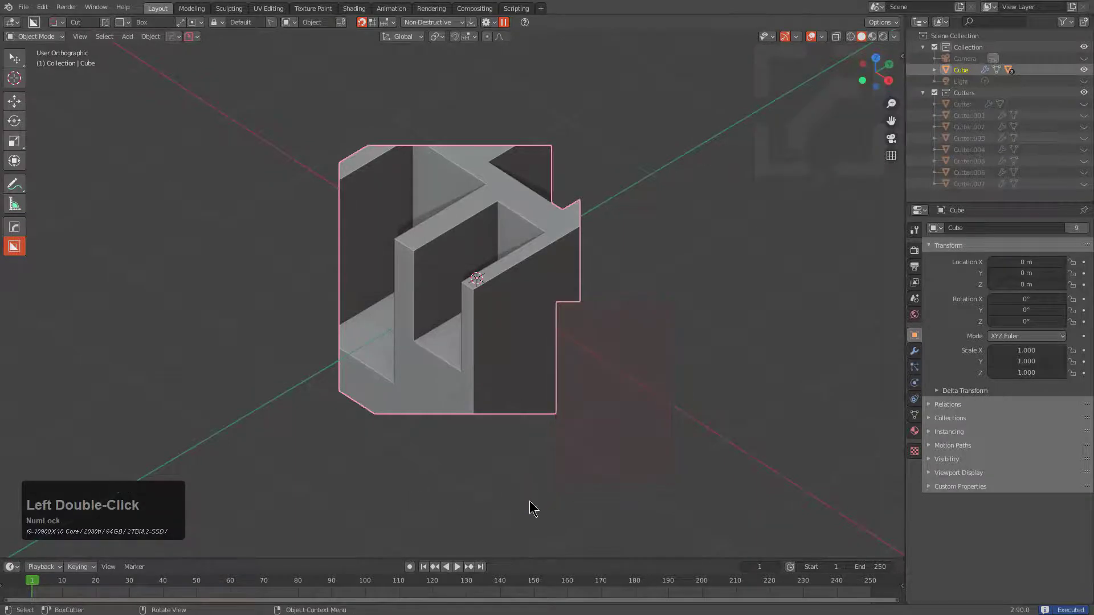
Box-cut a notch into the block's bottom edge and trim a strip off its lower left side.
click(531, 499)
double_click(427, 396)
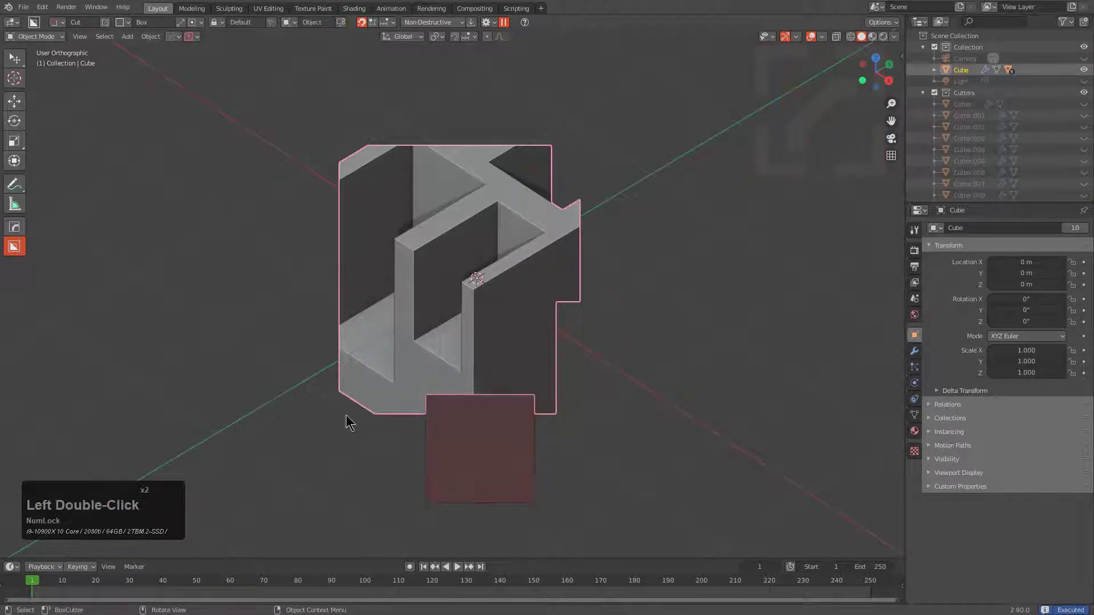
click(296, 199)
double_click(359, 471)
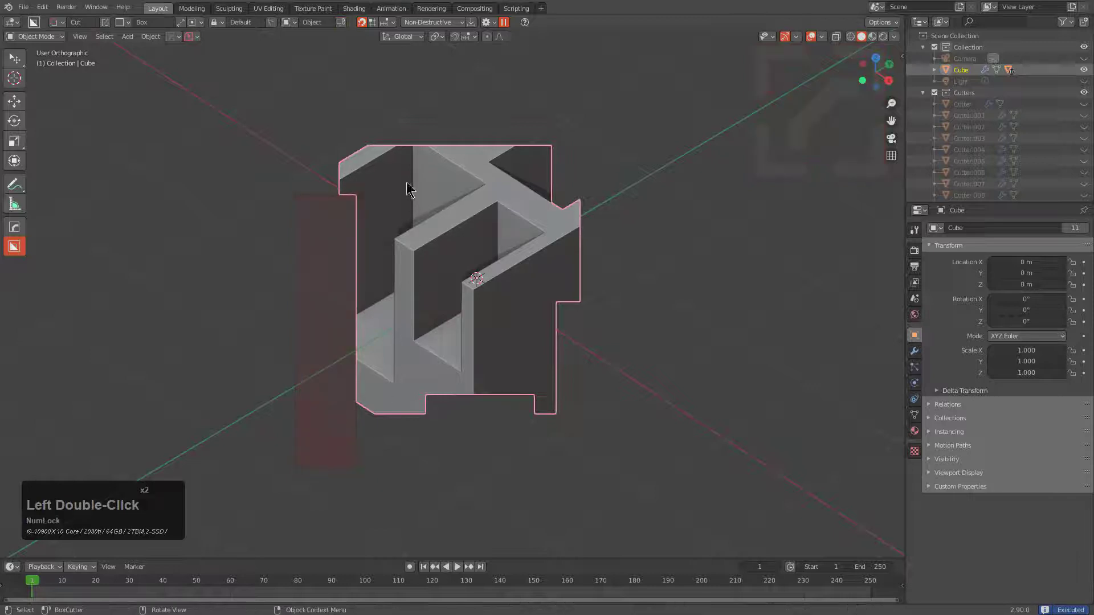
Box-cut a wide notch in the top silhouette, a small one in the right side and another in the bottom edge.
click(412, 91)
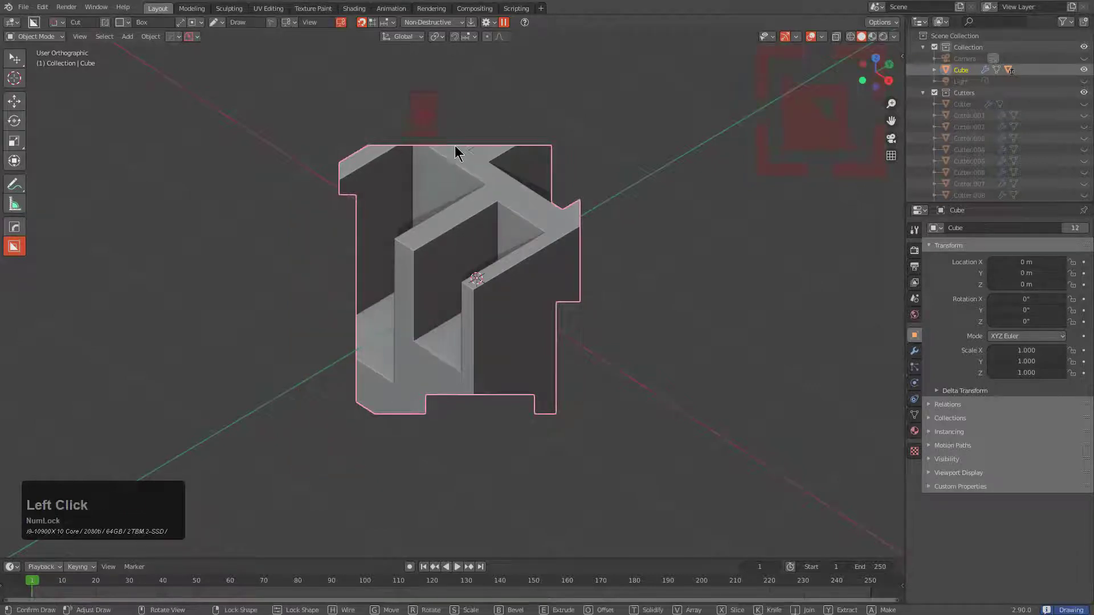
double_click(531, 164)
click(598, 231)
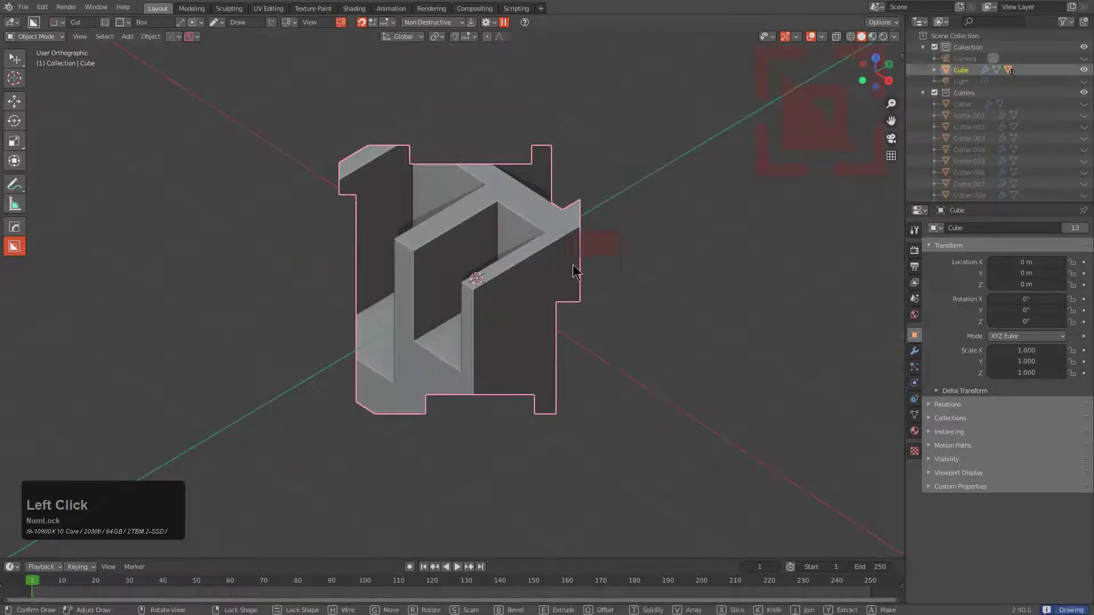
double_click(566, 281)
click(514, 453)
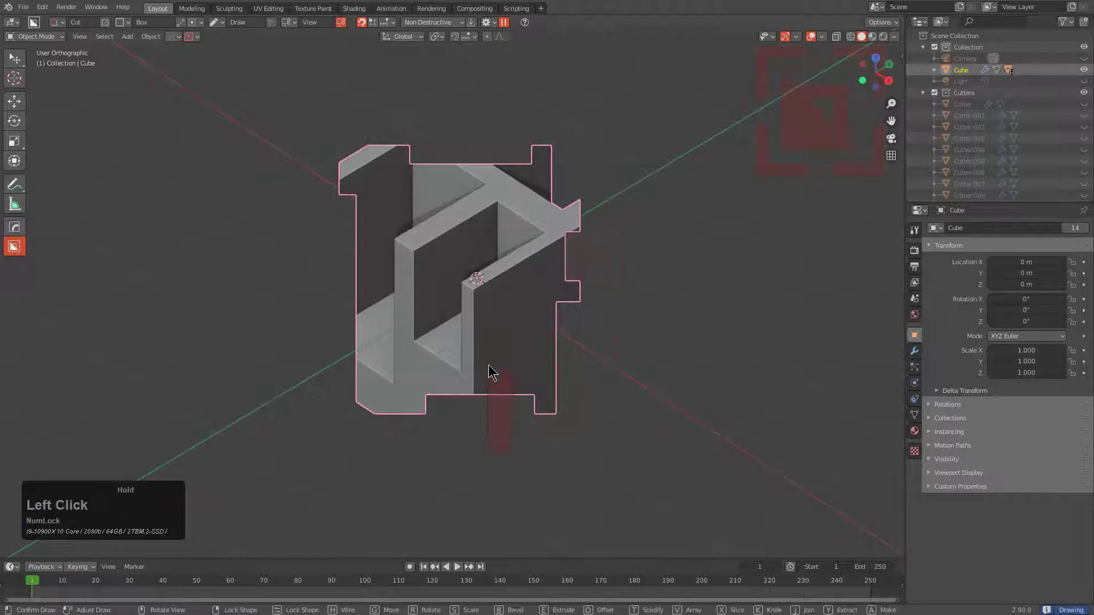
double_click(489, 369)
Draw a rectangular cut on the dark front face and extrude it through the walls behind it.
click(493, 311)
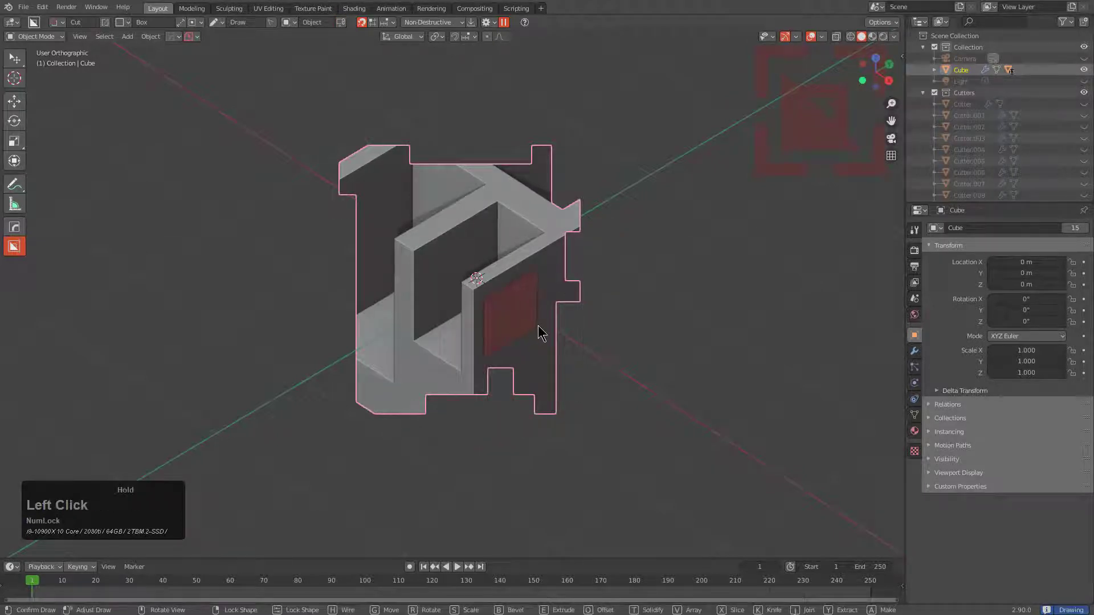
drag(540, 333, 535, 331)
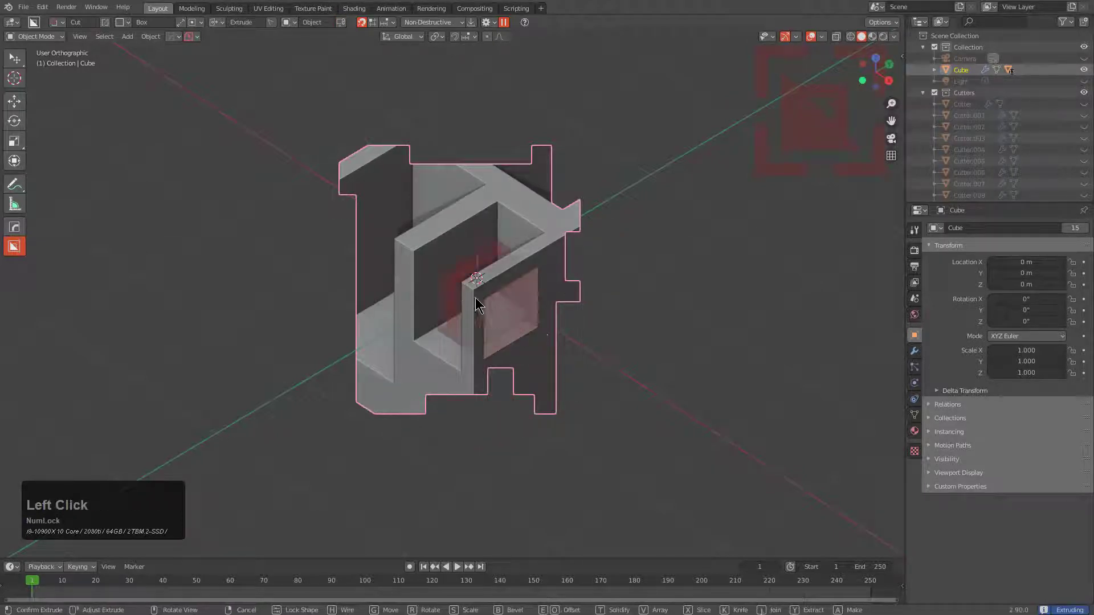
click(323, 226)
Box-cut a narrow notch into the top middle of the block and another into its upper right edge.
drag(476, 122, 514, 197)
click(514, 197)
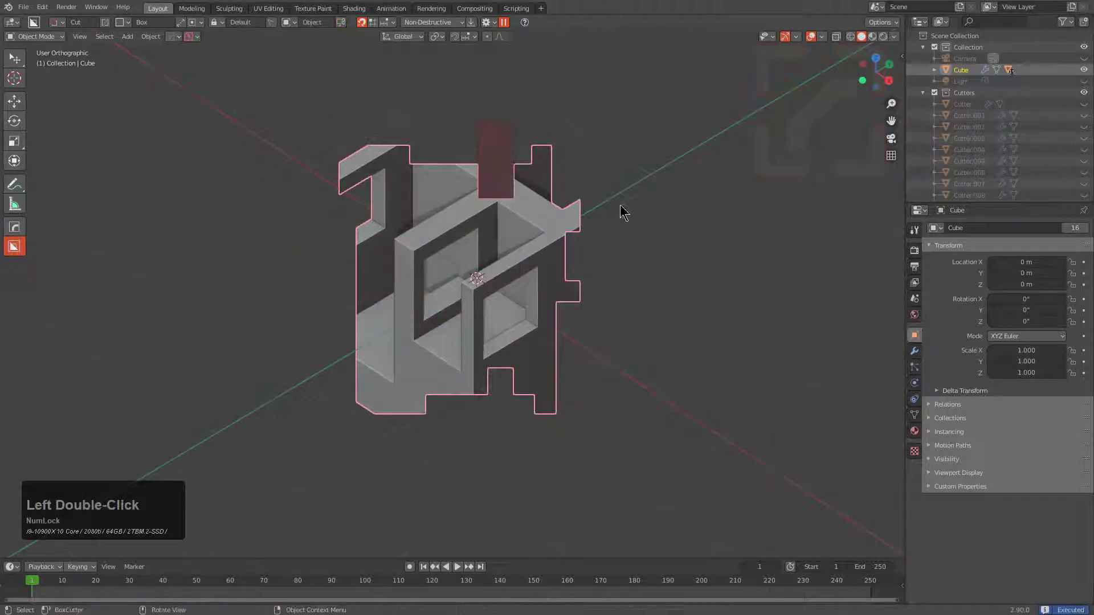
drag(602, 188, 538, 222)
click(572, 204)
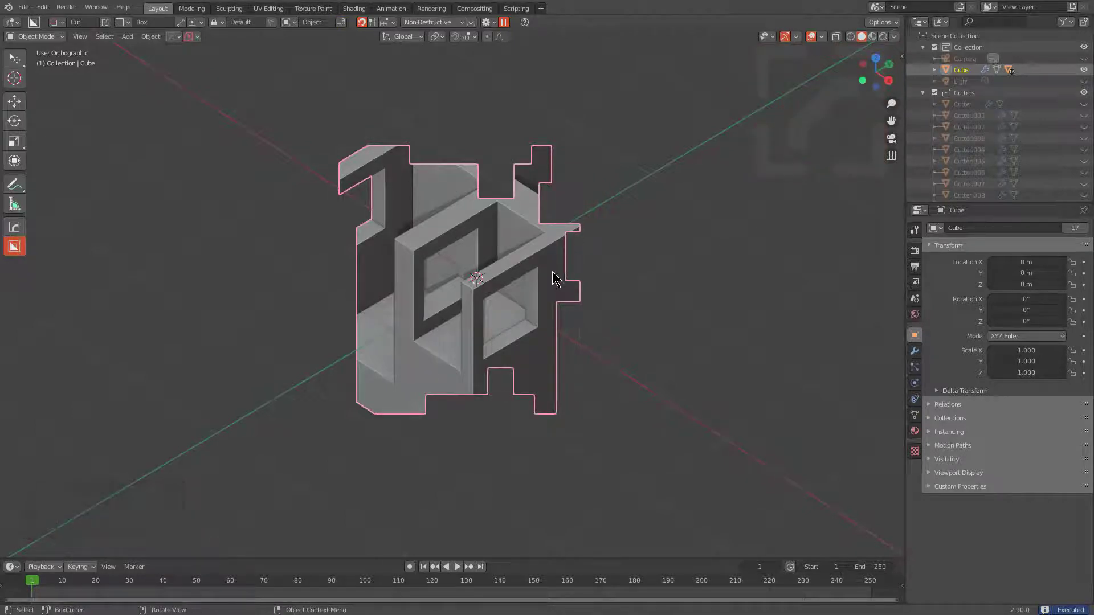
Delete the cut-up cube and add a fresh cube mesh in its place.
key(x)
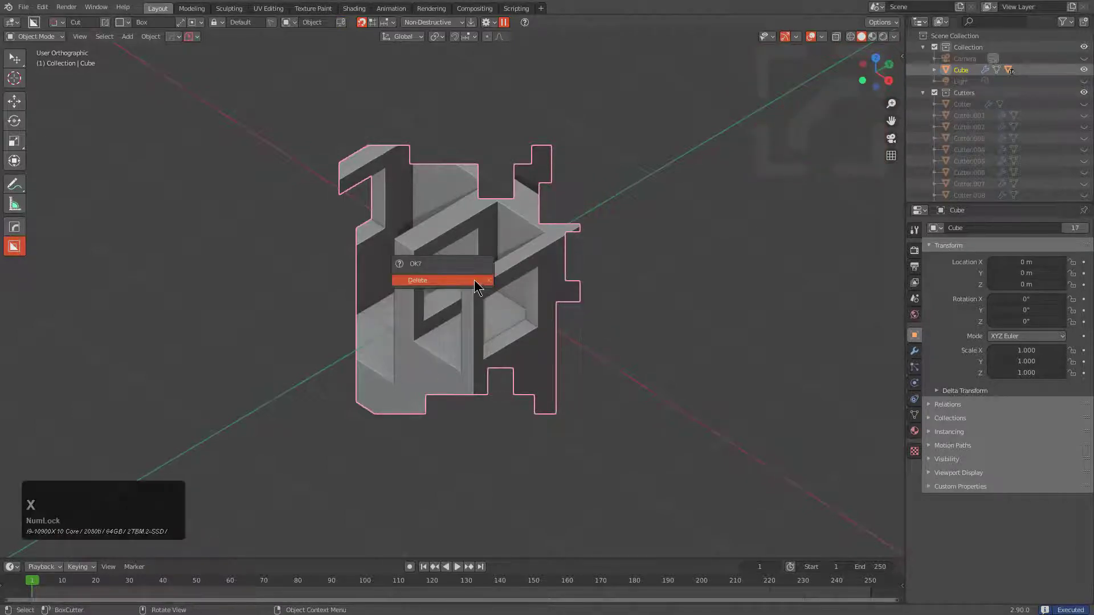
click(474, 279)
key(shift+a)
mouse_move(474, 279)
click(514, 307)
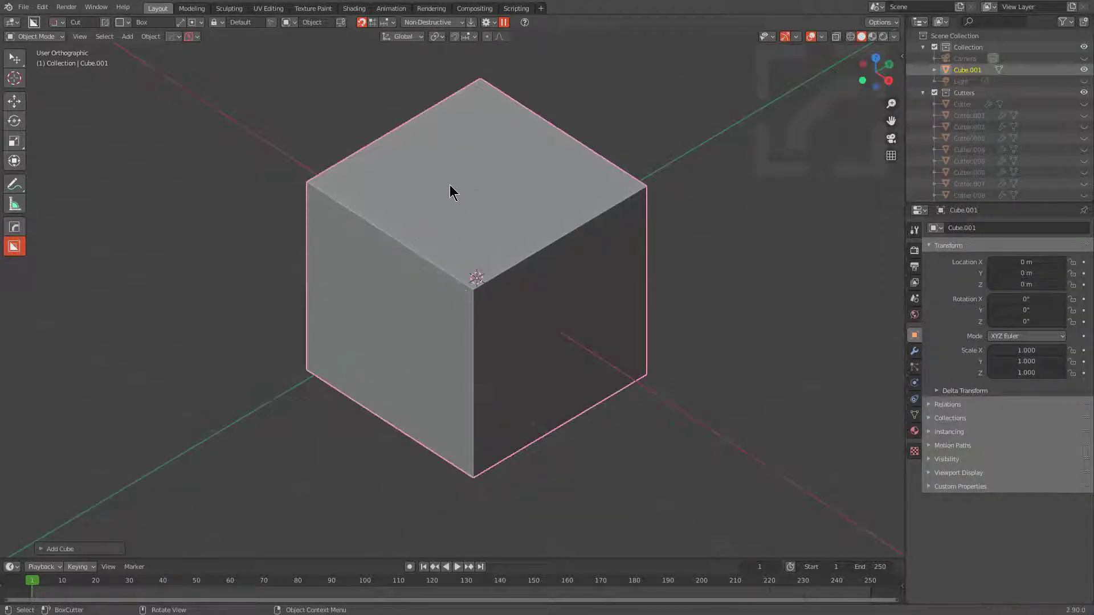
Check the snapping options and cut a deep square pocket centred on the cube's top face from its centre snap point.
click(387, 23)
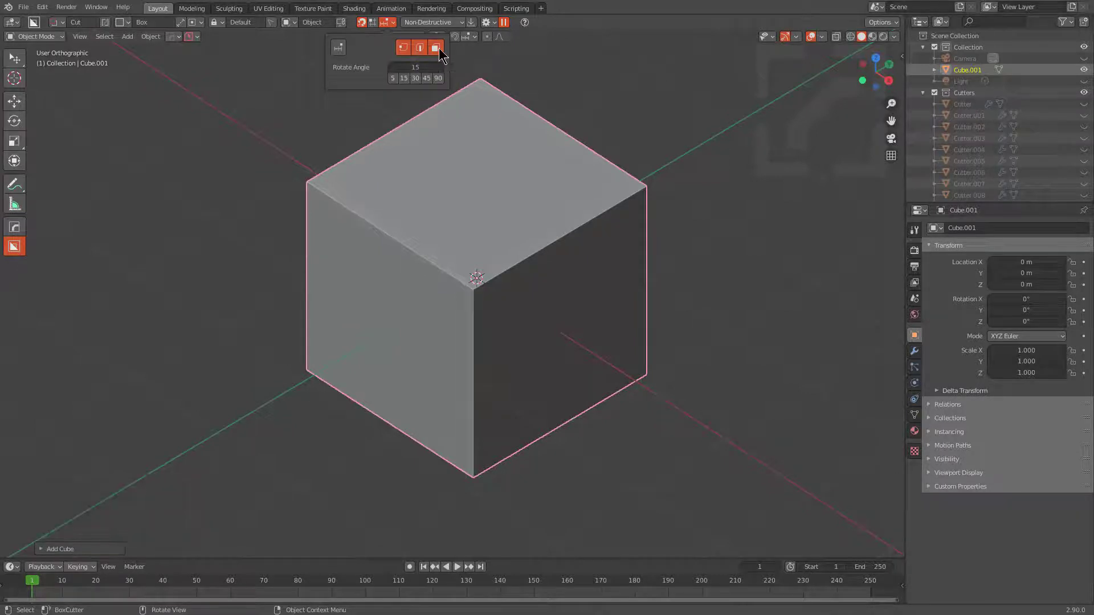
key(ctrl)
key(ctrl)
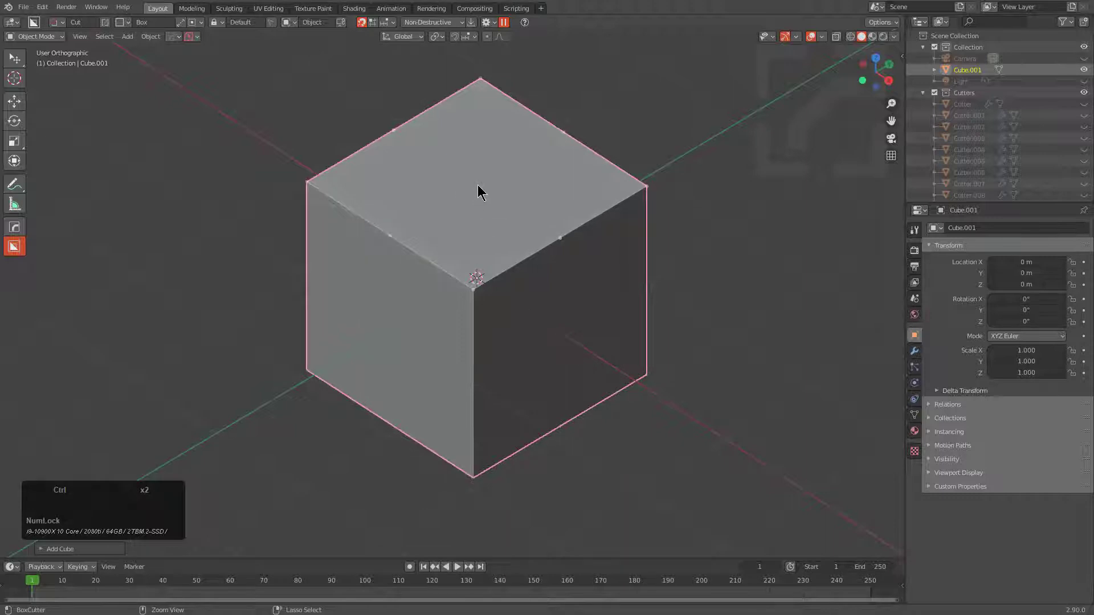
mouse_move(477, 184)
ctrl+mouse_down()
mouse_move(506, 195)
mouse_move(563, 188)
mouse_move(526, 176)
ctrl+mouse_up()
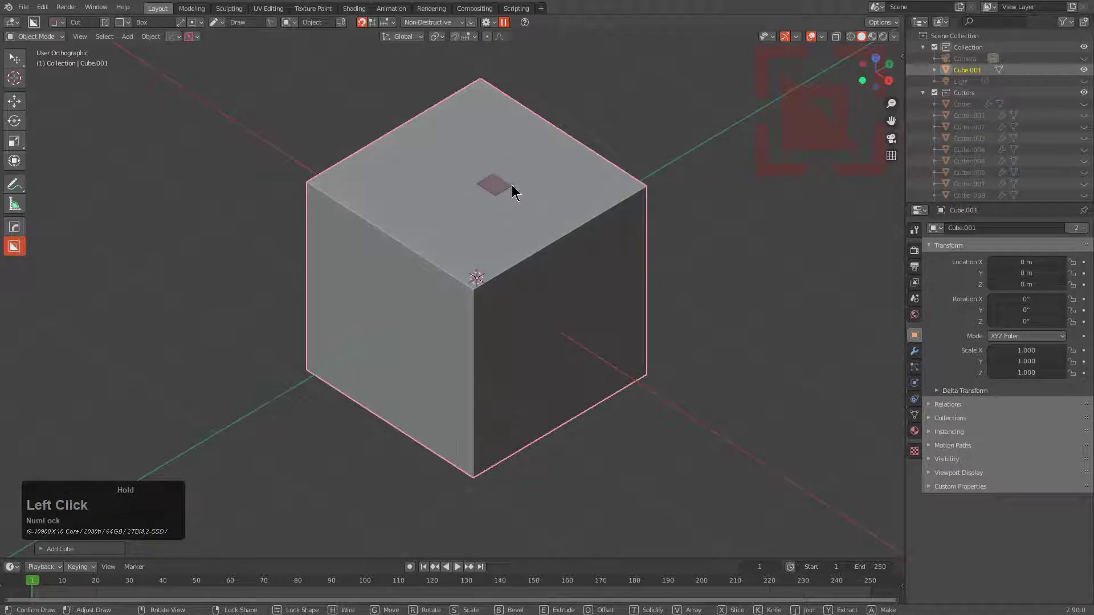
mouse_move(512, 185)
mouse_down()
mouse_move(596, 239)
mouse_move(536, 173)
mouse_move(601, 237)
mouse_move(581, 193)
mouse_move(631, 196)
mouse_move(566, 180)
mouse_move(551, 192)
mouse_move(542, 181)
mouse_move(627, 201)
mouse_move(570, 174)
mouse_move(613, 193)
mouse_up()
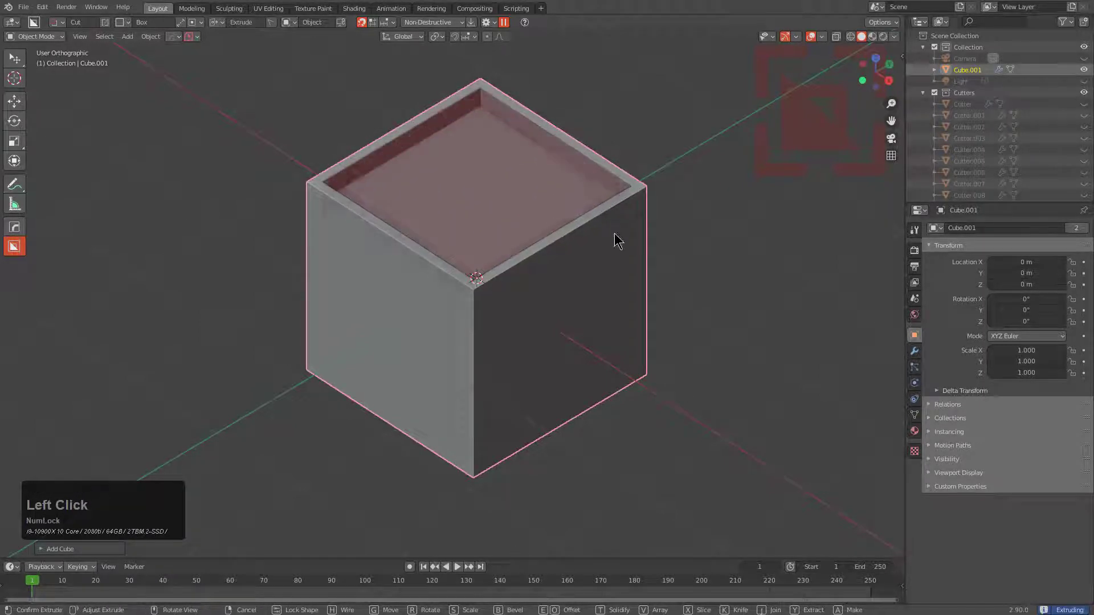
click(614, 300)
Cut a slightly smaller centred square recess into the floor of the pocket.
middle_drag(614, 300, 402, 189)
middle_drag(438, 232, 442, 254)
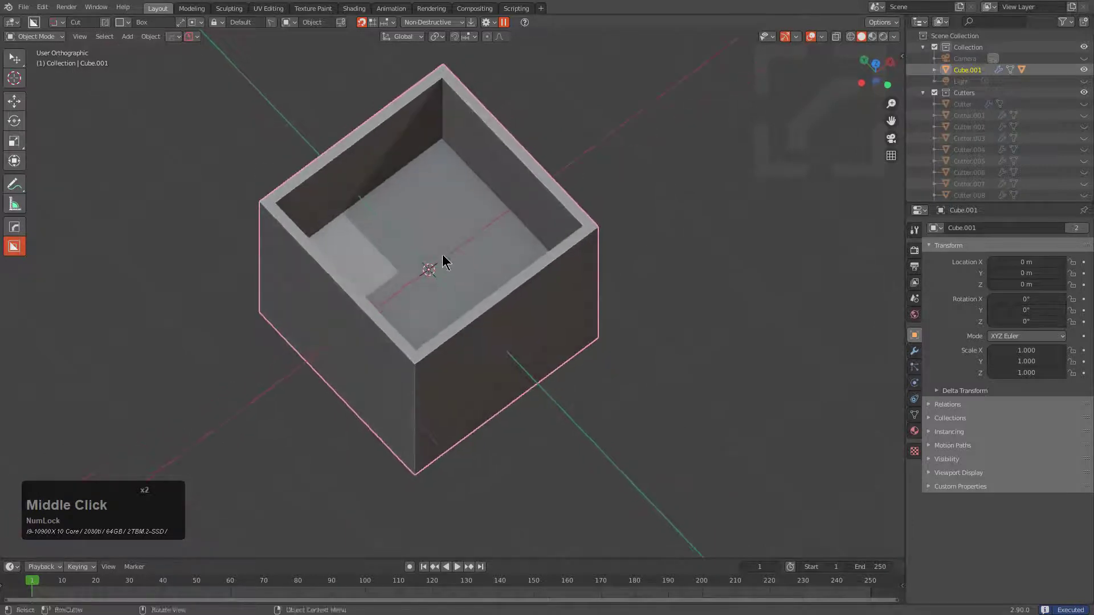
drag(427, 272, 539, 255)
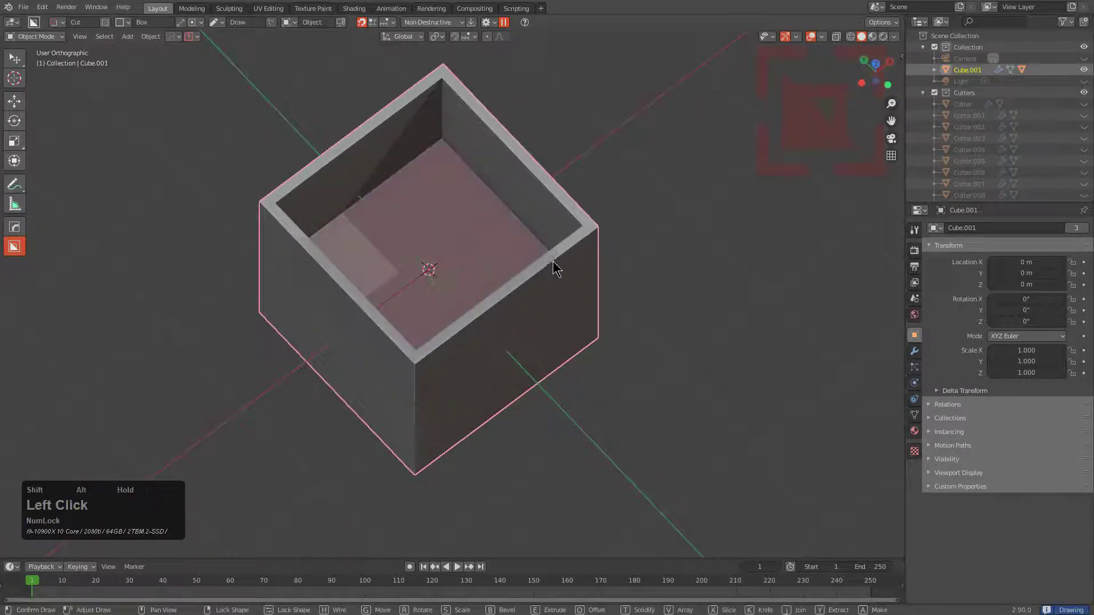
click(508, 288)
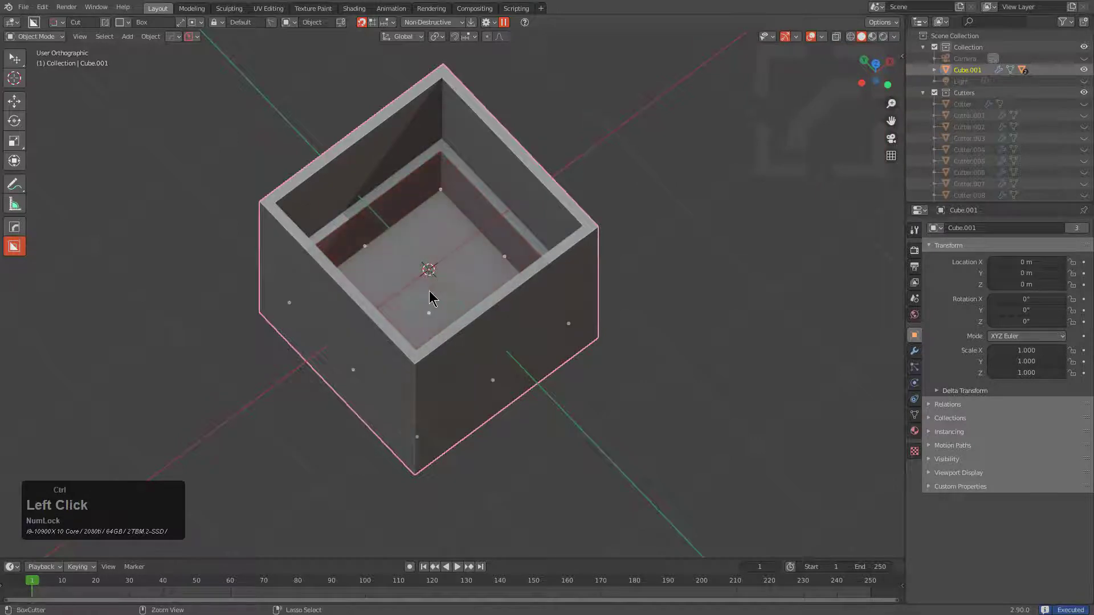
Cut a still smaller centred square through the recess floor and out of the cube's underside.
mouse_move(431, 313)
mouse_down()
mouse_move(524, 272)
mouse_move(503, 288)
mouse_move(505, 313)
mouse_up()
right_click(500, 323)
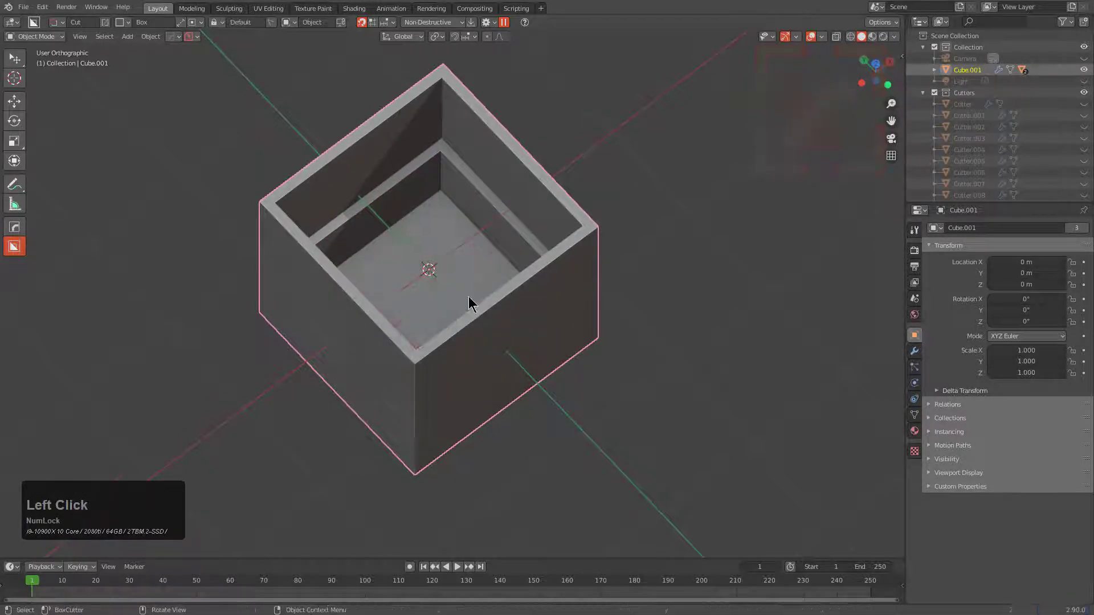
click(431, 317)
click(516, 297)
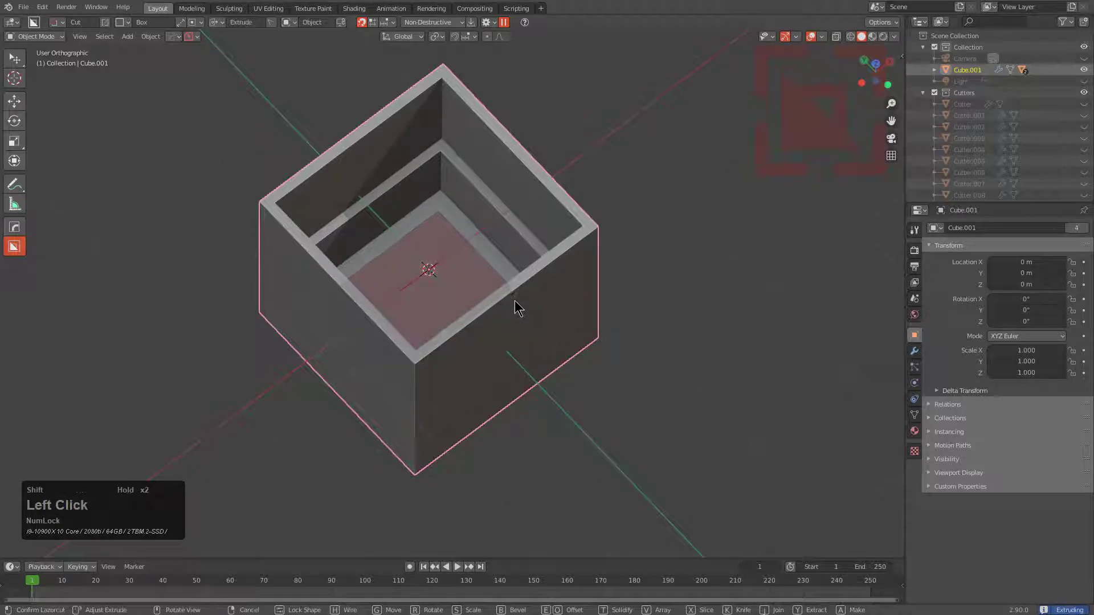
click(508, 335)
Bevel the box's edges with HardOps using 3 segments, width 0.038, profile 0.50 and autosmooth 60.
middle_drag(600, 339, 456, 308)
scroll(506, 256, up, 2)
middle_drag(506, 260, 524, 291)
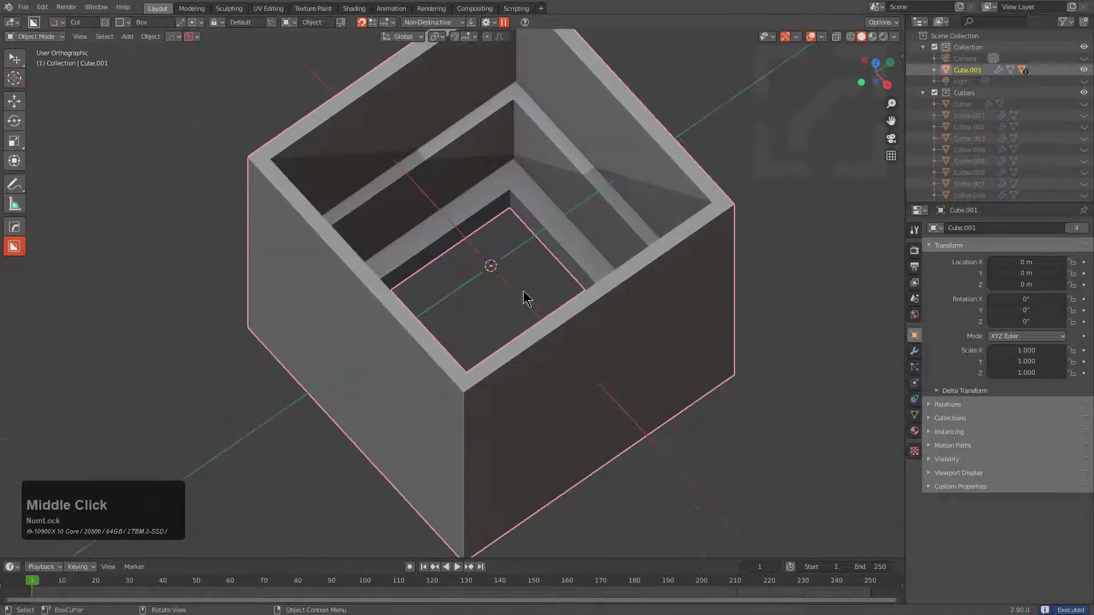
key(q)
click(501, 255)
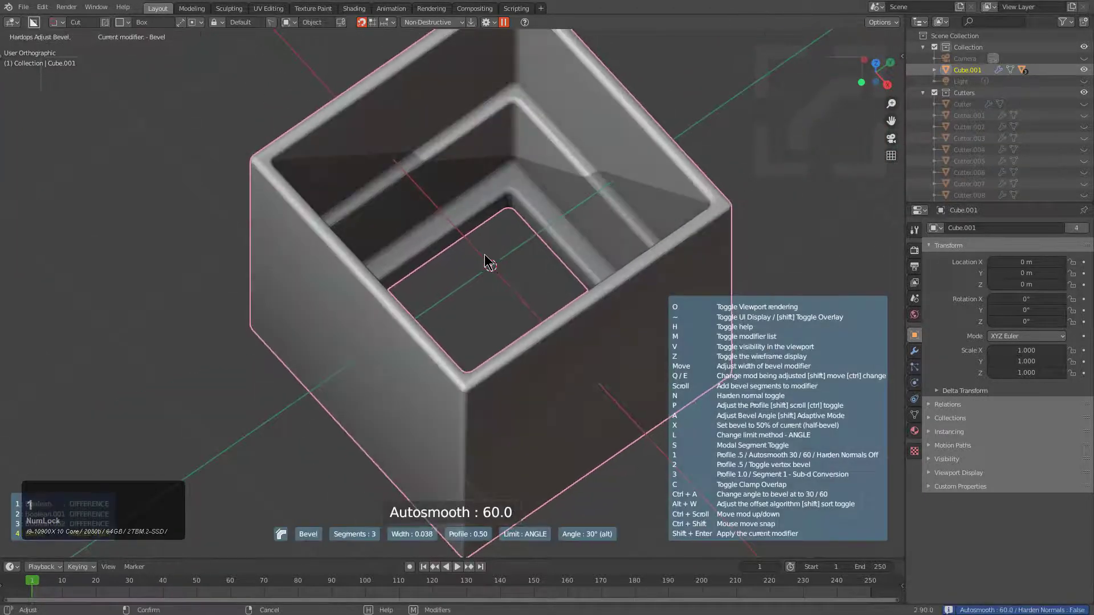
Box-cut a wide notch centred on the front rim edge and extrude it through the opposite wall.
middle_drag(490, 264, 471, 288)
scroll(433, 310, up, 3)
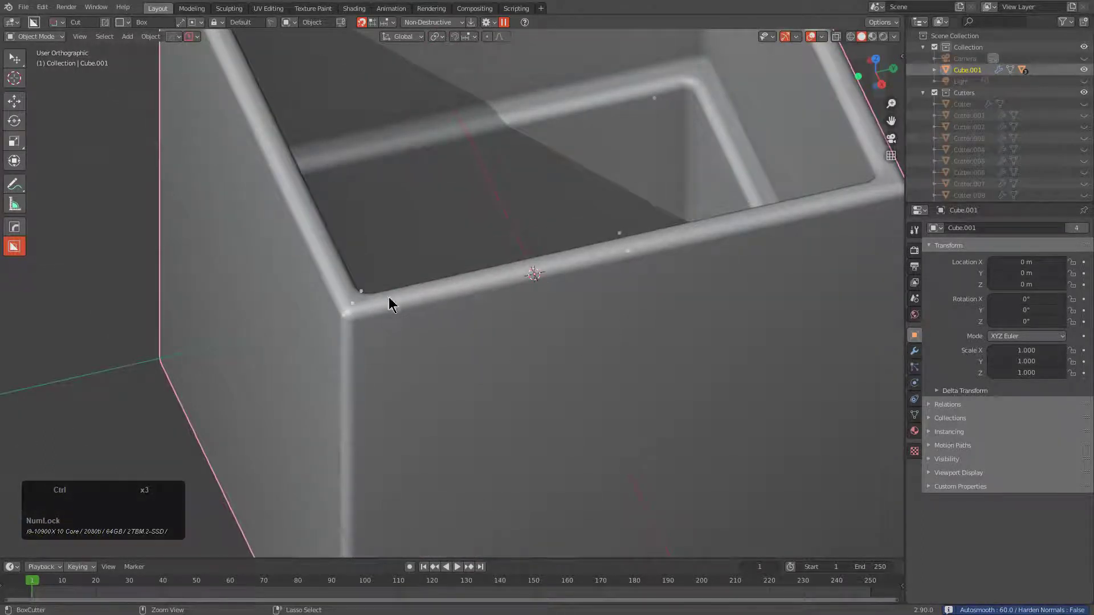
click(629, 256)
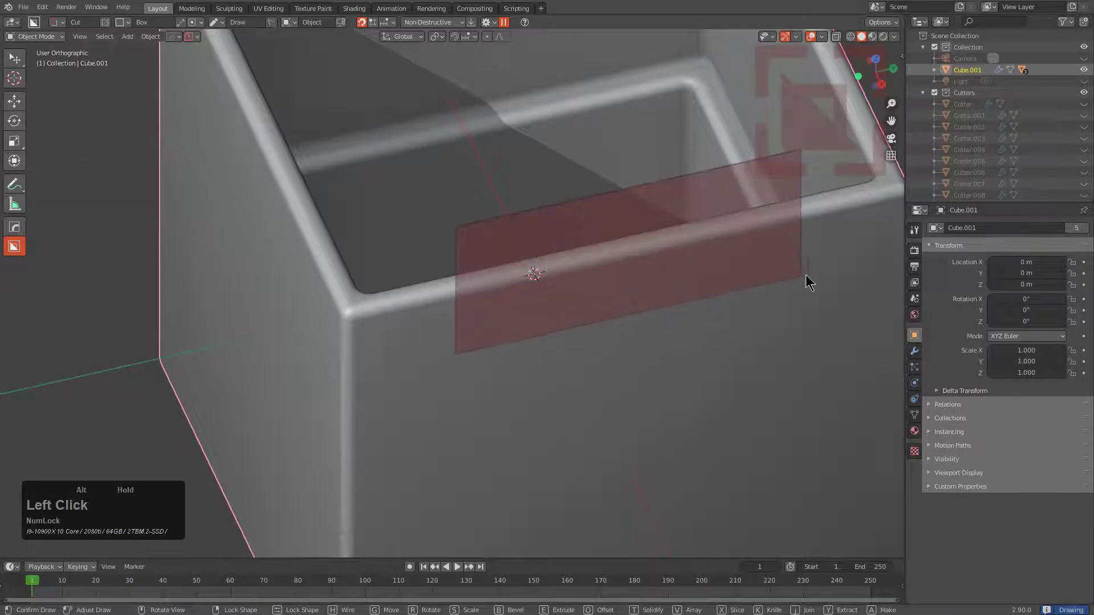
alt+drag(805, 275, 808, 275)
scroll(681, 230, down, 4)
shift+middle_drag(624, 250, 652, 296)
click(518, 146)
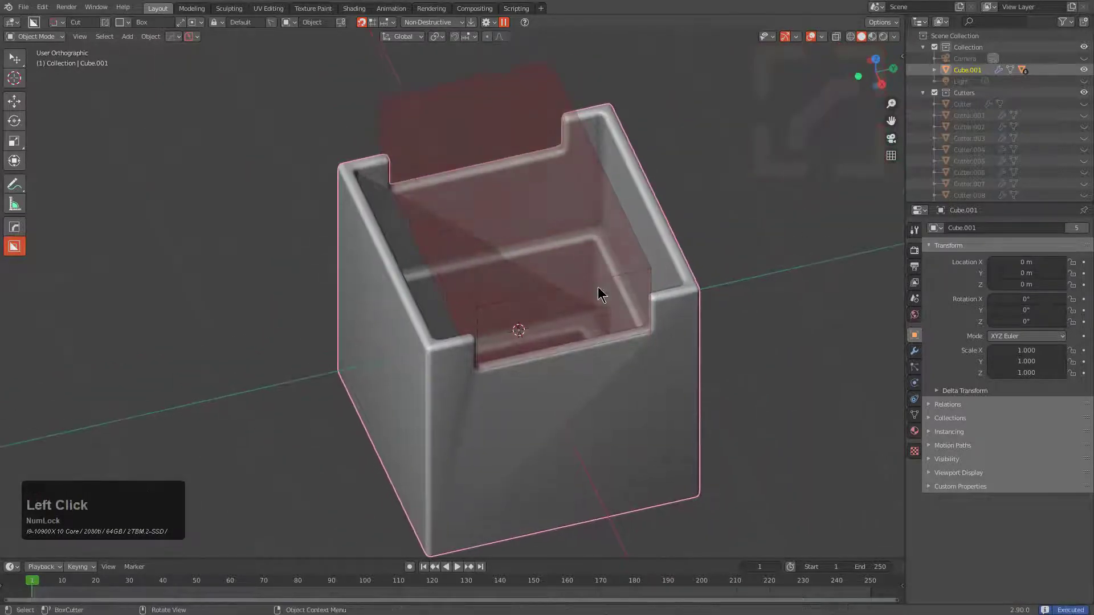
Sharpen the notched box with HardOps using weighted normals.
key(q)
click(552, 277)
middle_drag(552, 279, 385, 268)
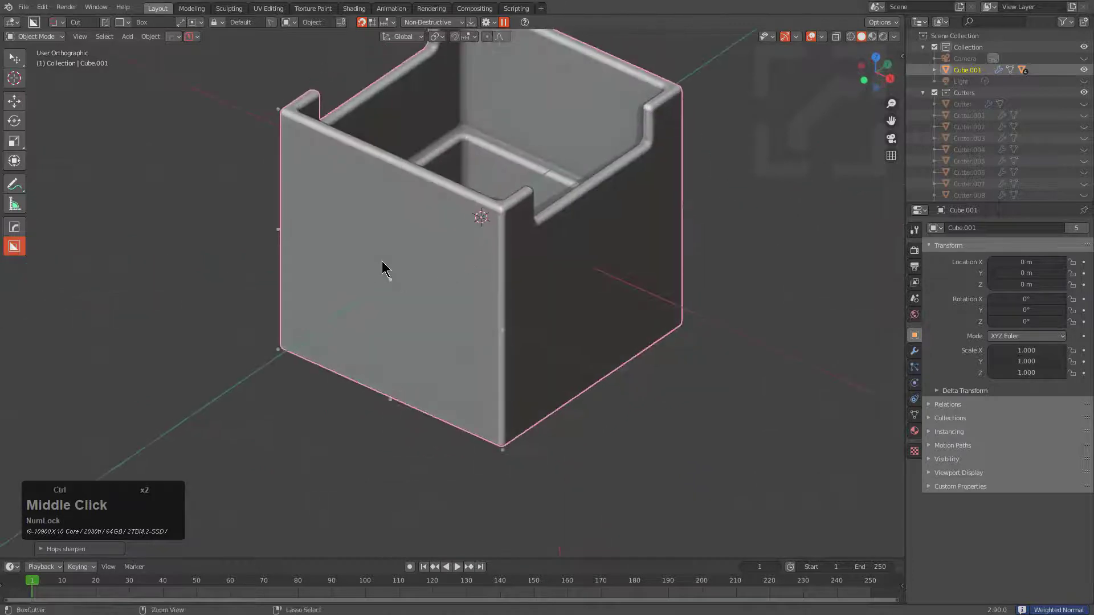
Box-cut a large centred square window in the front side wall and extrude it through the opposite wall.
drag(387, 283, 455, 327)
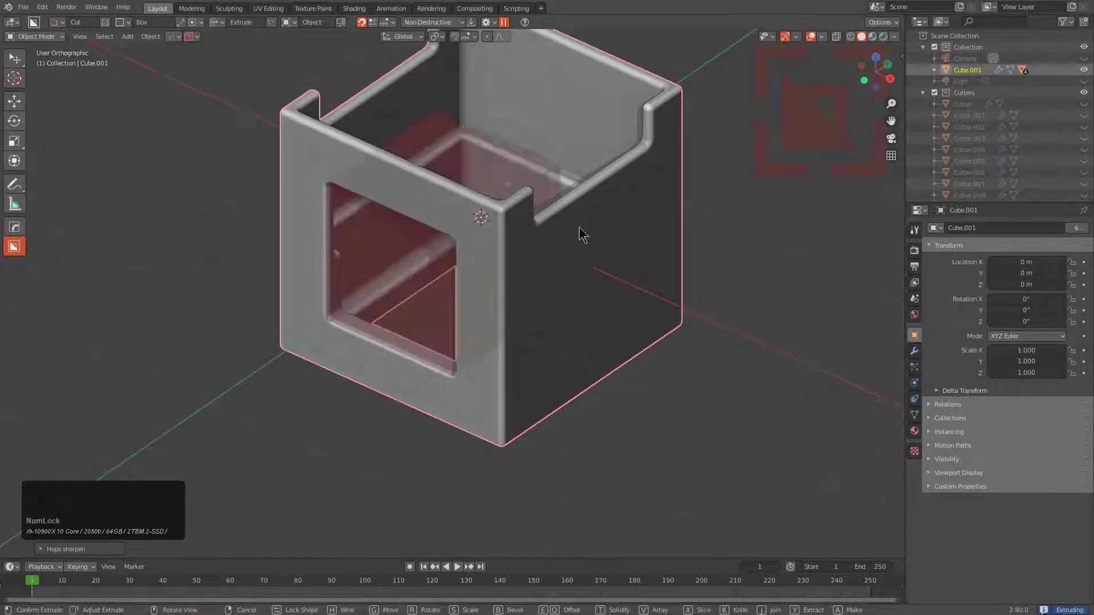
click(678, 143)
middle_drag(326, 282, 410, 313)
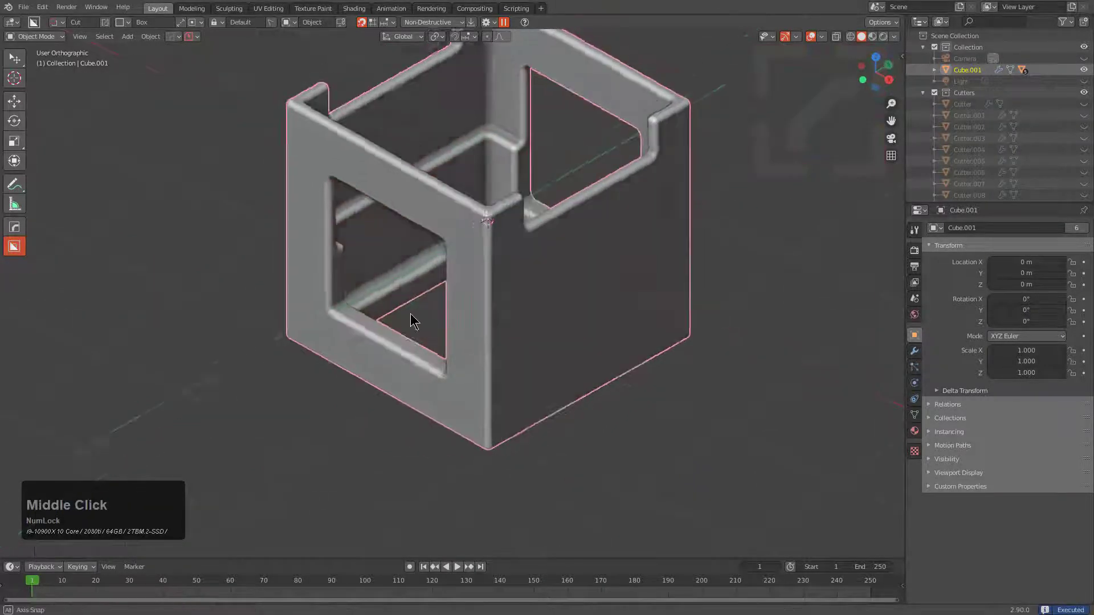
scroll(327, 266, up, 2)
middle_drag(327, 266, 469, 240)
scroll(249, 131, up, 2)
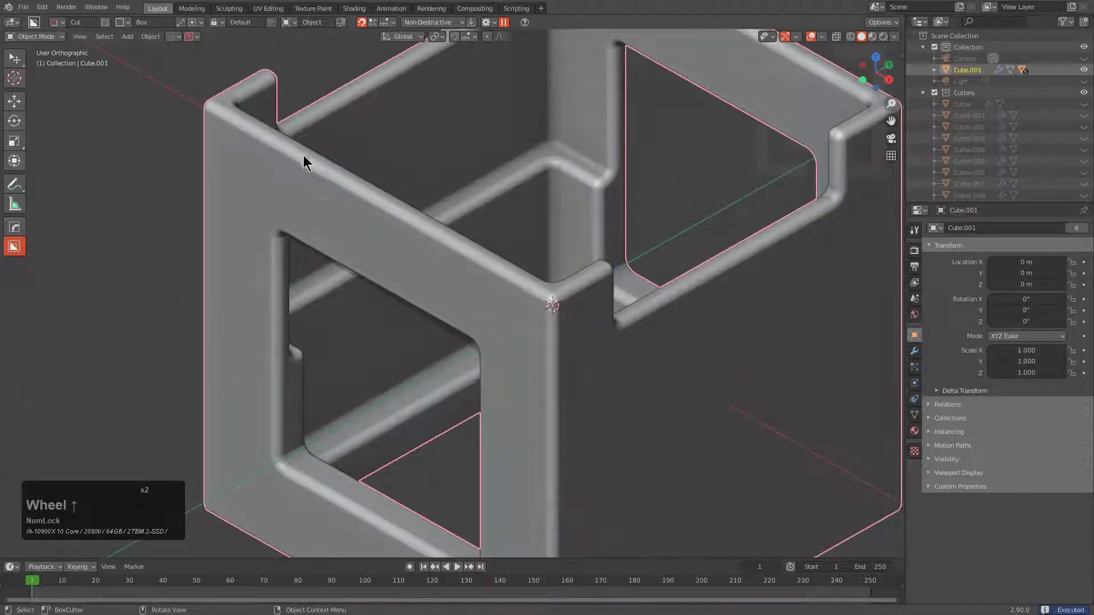
Box-cut a shallow notch centred on the rim above the square window and extrude it through the opposite wall.
key(ctrl)
mouse_move(375, 200)
ctrl+mouse_down()
mouse_move(391, 245)
mouse_move(451, 256)
ctrl+mouse_up()
scroll(593, 211, down, 3)
middle_drag(626, 191, 600, 234)
click(659, 200)
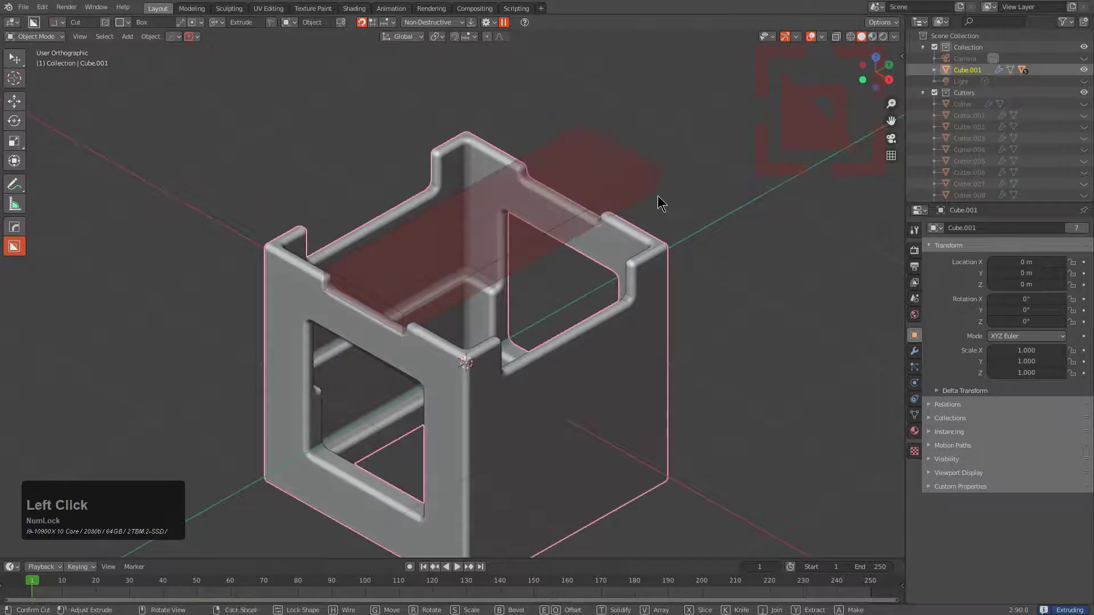
Box-cut a rectangular notch centred on the window's lower edge and extrude it through the opposite wall.
scroll(360, 375, up, 2)
key(ctrl)
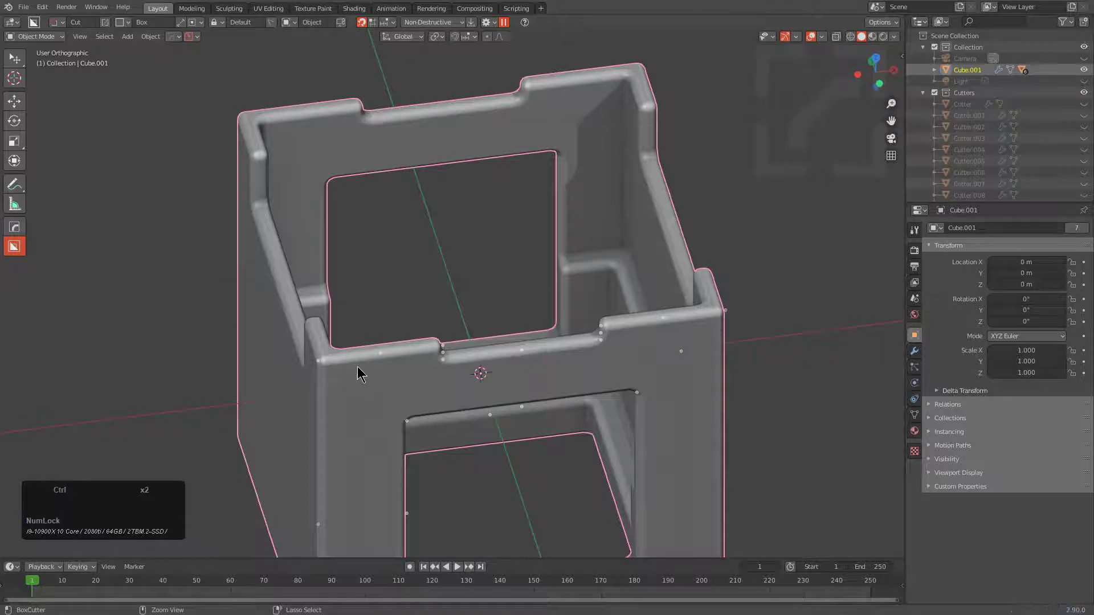
middle_drag(415, 389, 415, 331)
mouse_move(433, 329)
mouse_down()
mouse_move(433, 318)
mouse_move(490, 357)
mouse_up()
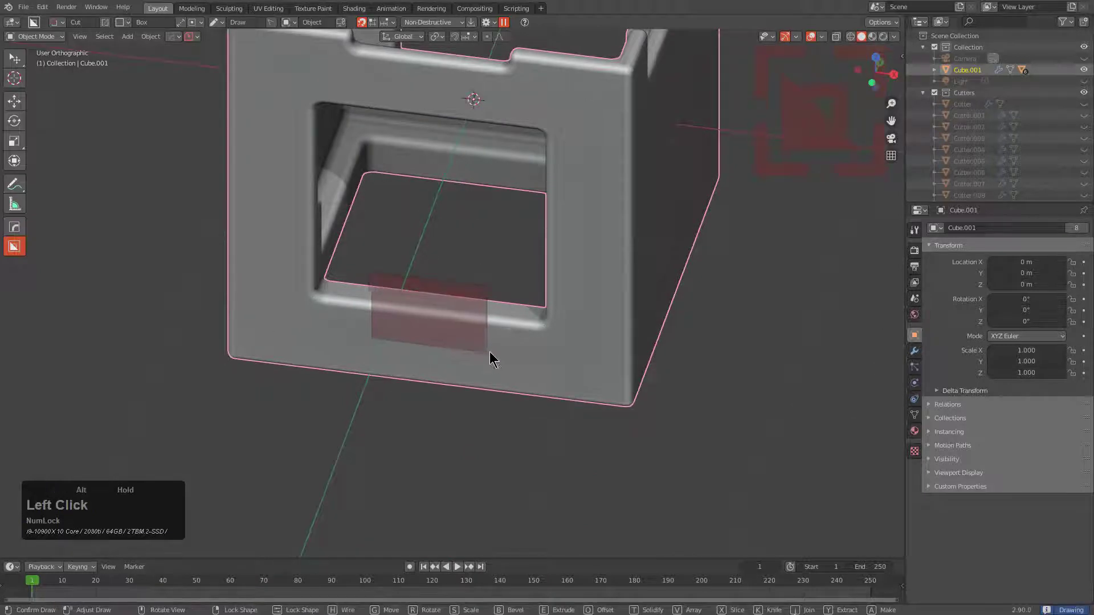
shift+middle_drag(564, 188, 533, 225)
click(591, 225)
Bring up the window notch's cutter with HardOps Bool Scroll and move it up about 0.05 m along Z.
scroll(518, 264, up, 1)
key(q)
click(501, 286)
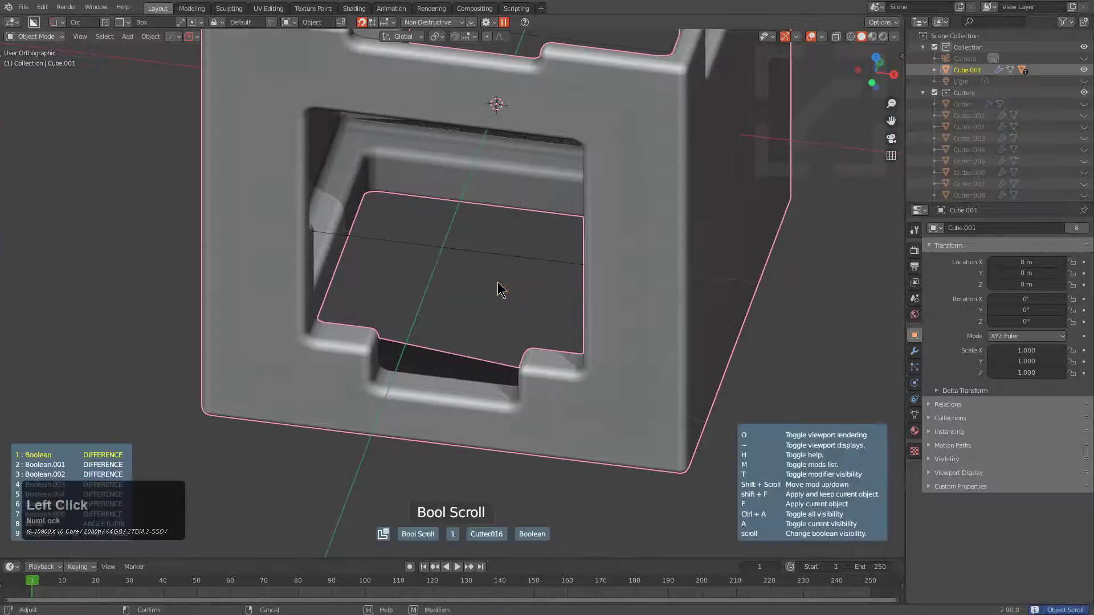
scroll(501, 286, down, 1)
key(g)
key(z)
click(512, 293)
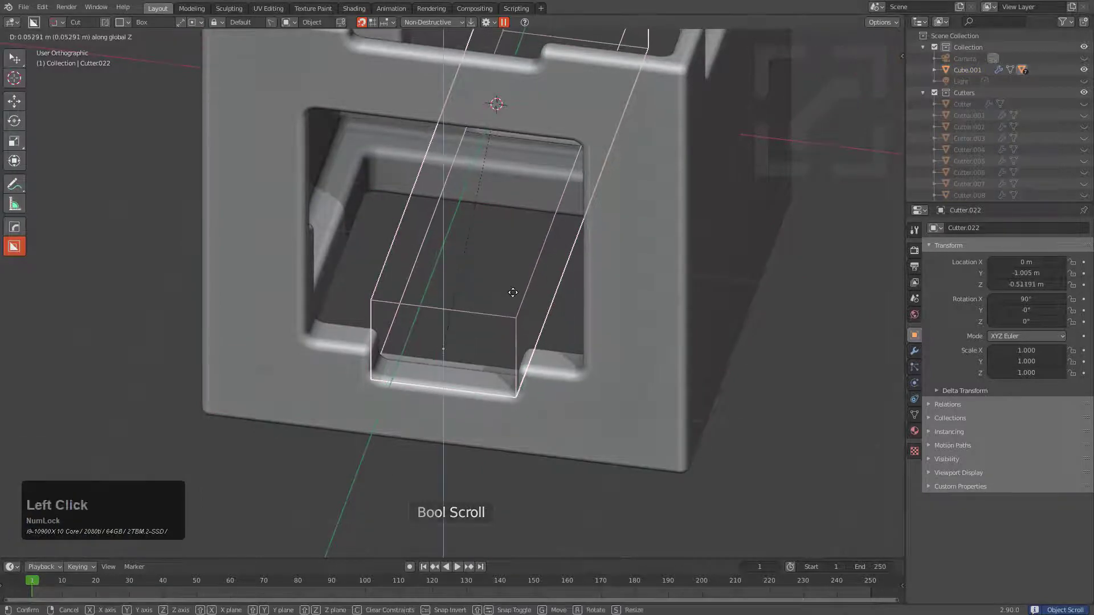
Select the box and check its modifiers with HardOps Mod Scroll.
scroll(483, 269, down, 2)
middle_drag(483, 269, 471, 215)
scroll(390, 156, up, 2)
middle_drag(305, 320, 387, 257)
click(411, 354)
key(q)
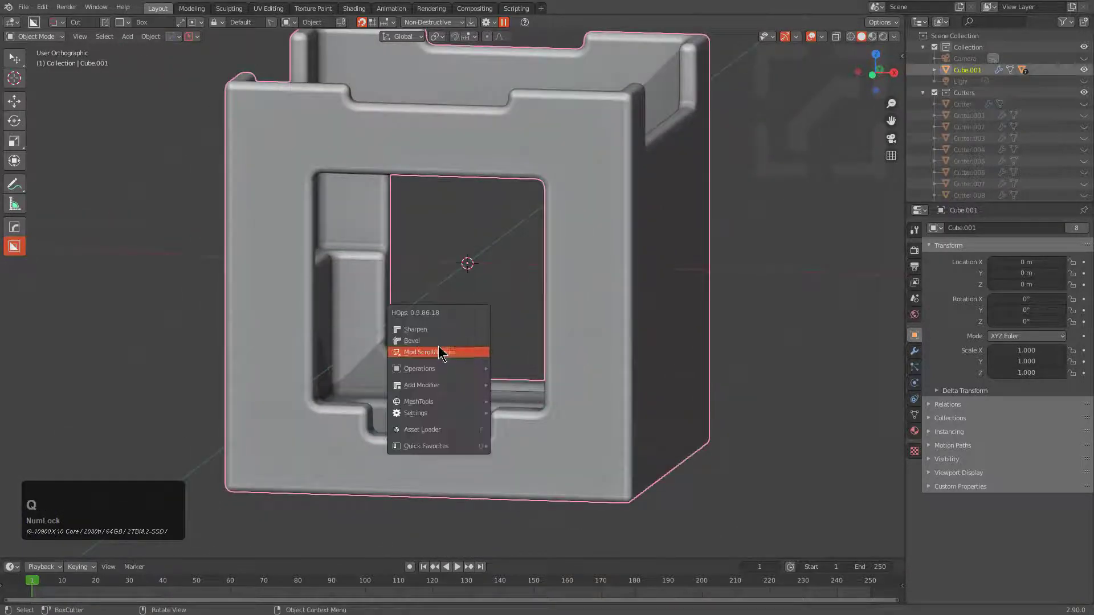
click(439, 346)
click(456, 317)
Examine the box's windows, notches and bevelled rims from several sides.
middle_drag(456, 318, 416, 275)
scroll(417, 275, down, 1)
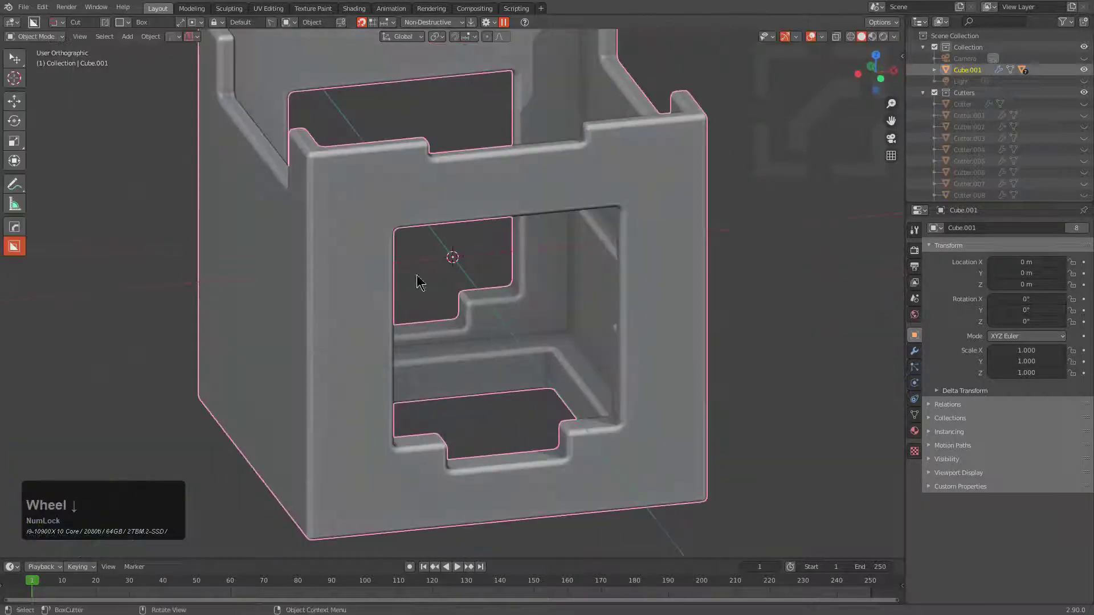
scroll(489, 317, down, 2)
middle_drag(489, 316, 428, 206)
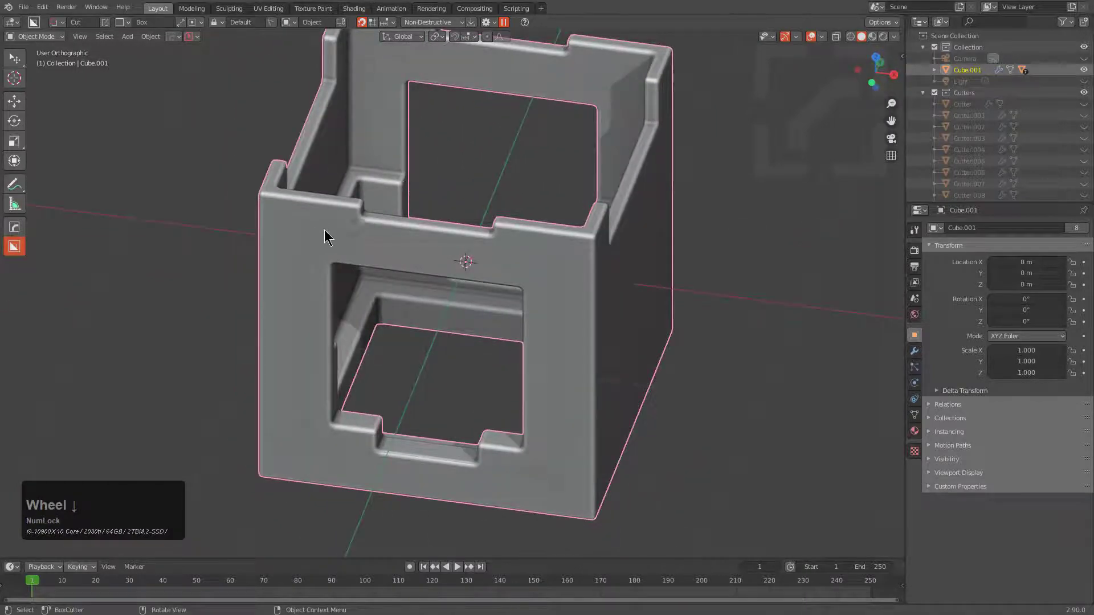
middle_drag(341, 230, 252, 210)
scroll(252, 210, up, 2)
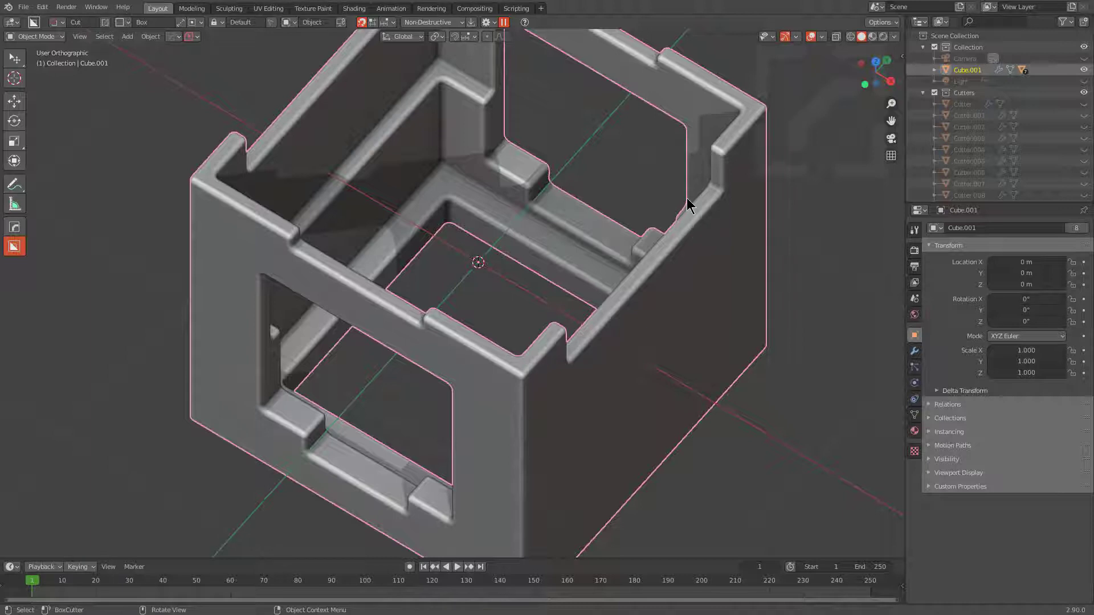
scroll(638, 268, down, 2)
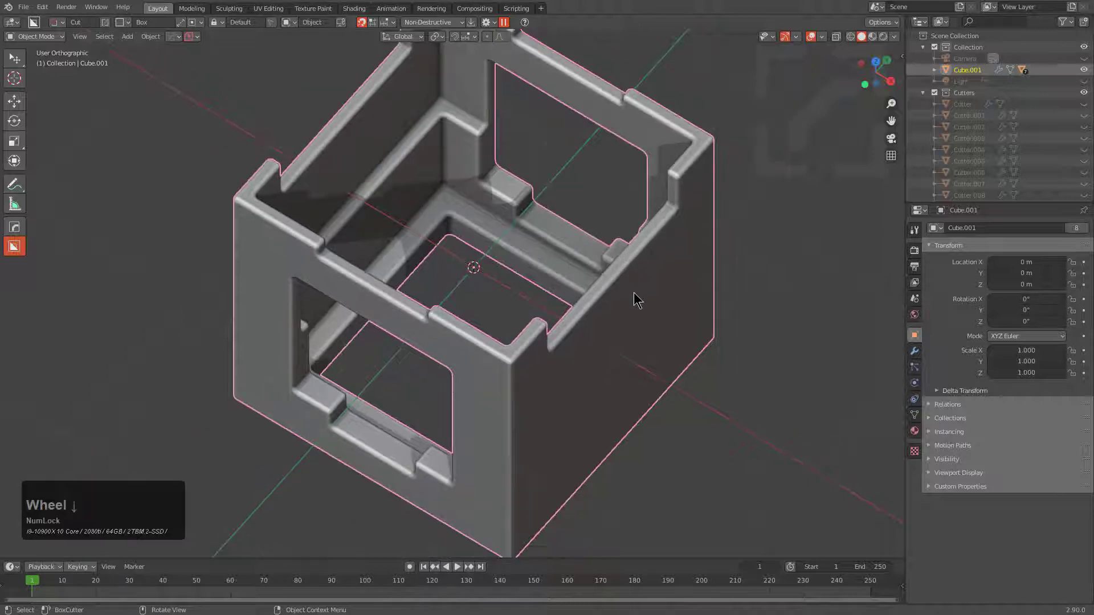
middle_drag(633, 297, 519, 324)
scroll(520, 324, down, 2)
scroll(446, 262, up, 1)
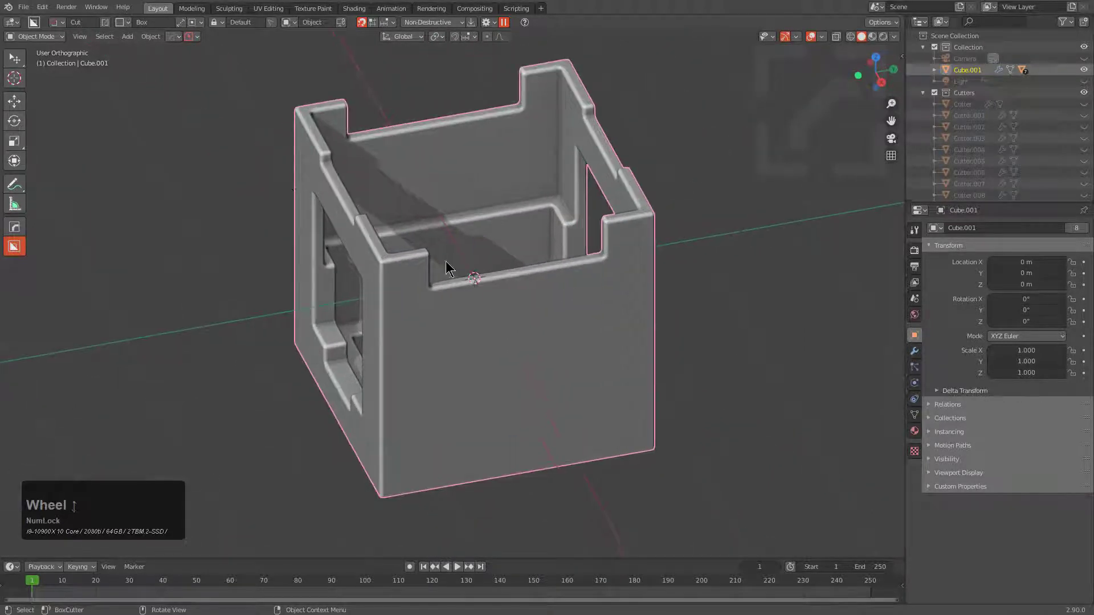
Box-cut a long narrow slot centred below the rim notch on the plain side and extrude it through the opposite wall.
middle_drag(552, 258, 463, 330)
scroll(464, 329, up, 2)
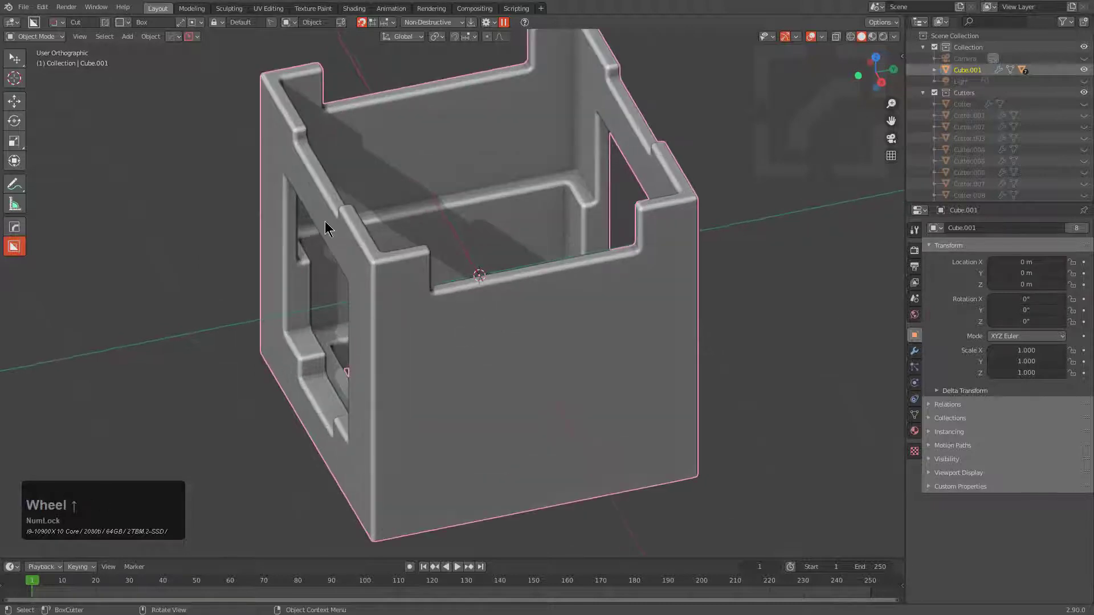
key(ctrl)
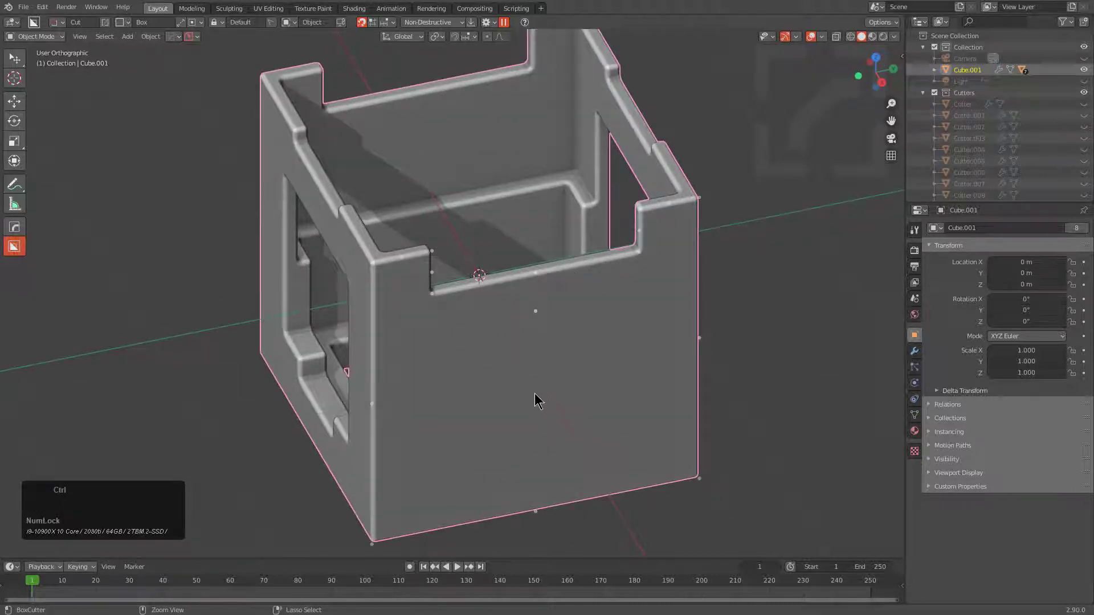
alt+drag(534, 315, 607, 294)
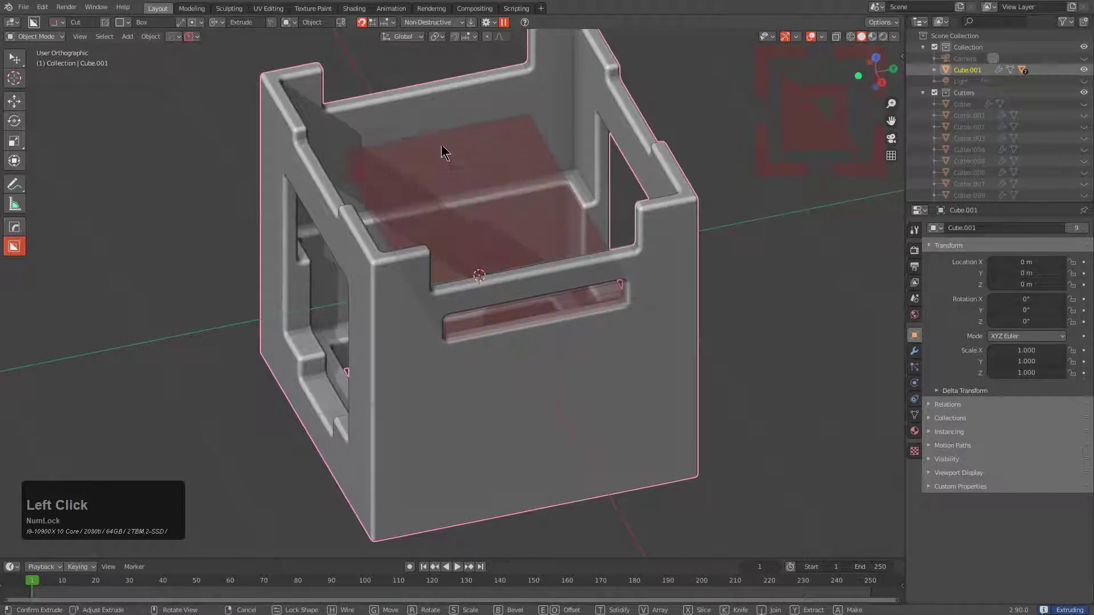
click(416, 113)
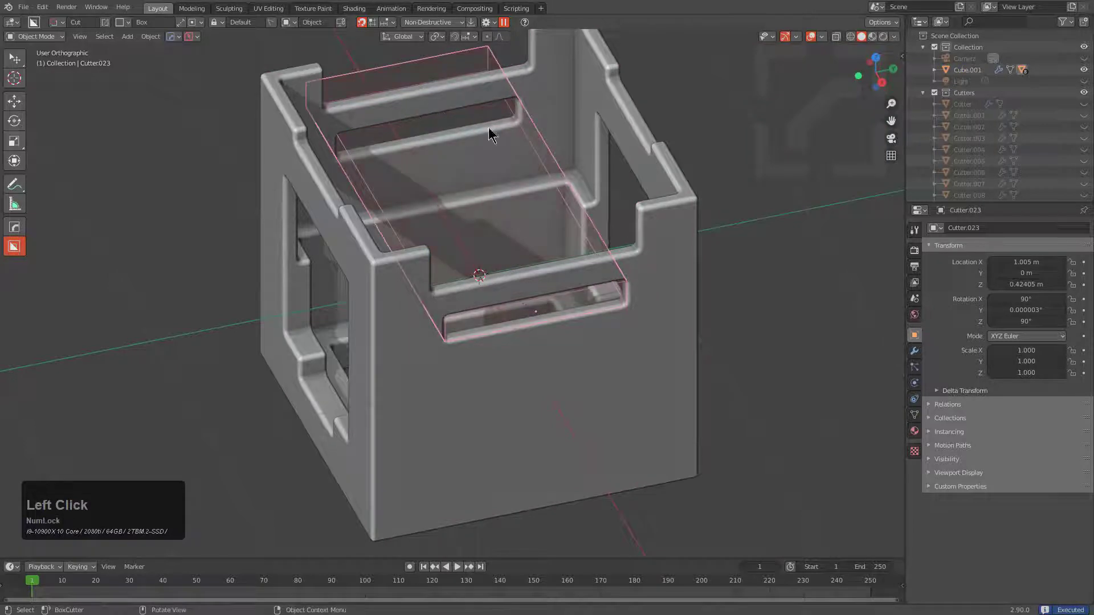
Move the slot's cutter down along global Z to about -0.552 m, near the base of the box.
key(g)
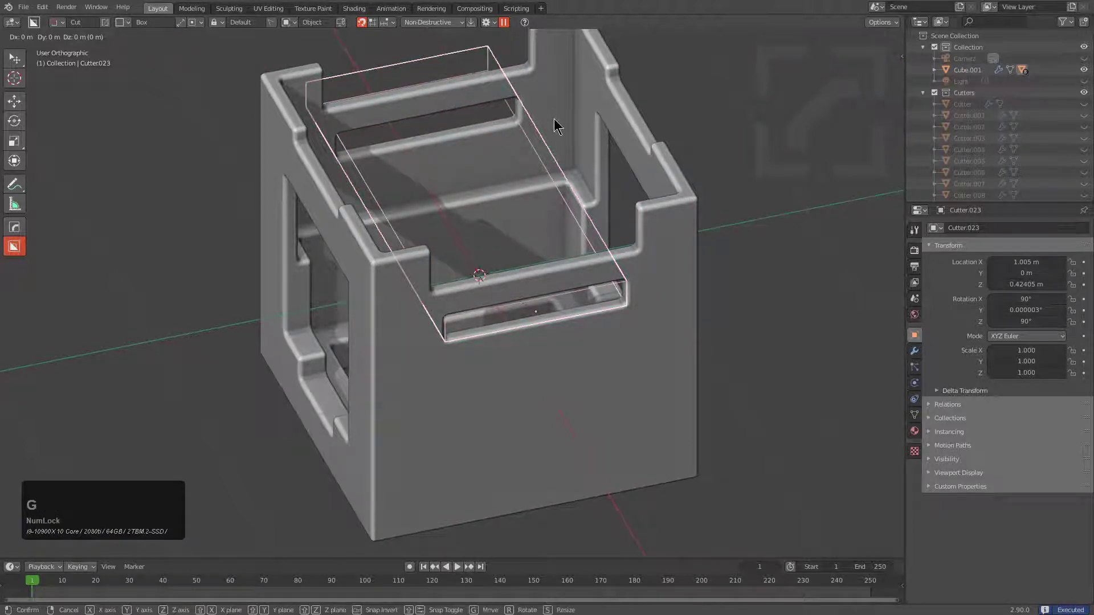
key(z)
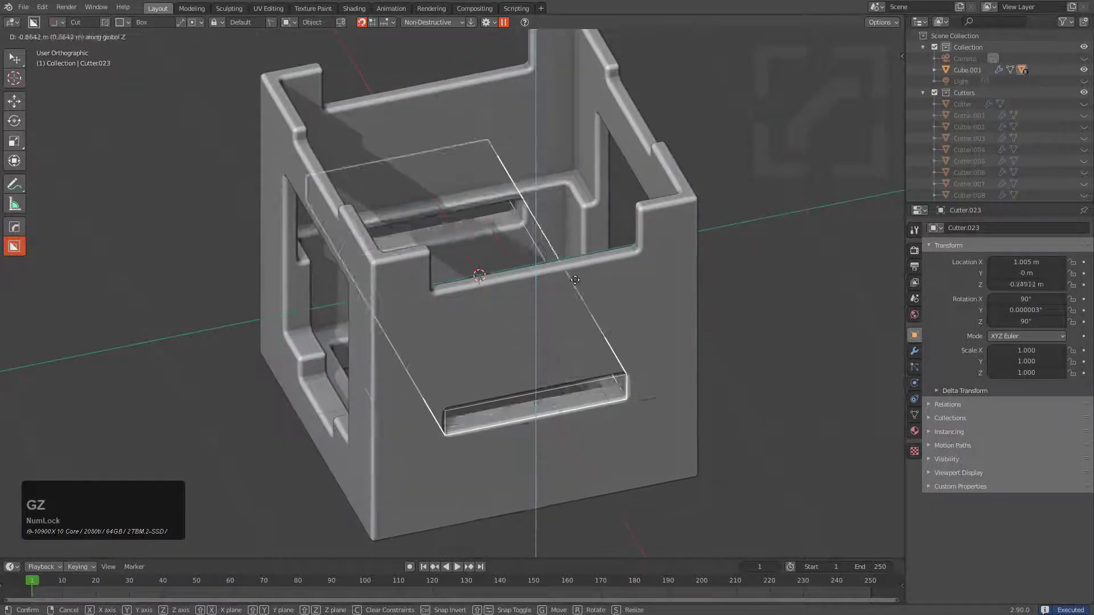
click(449, 194)
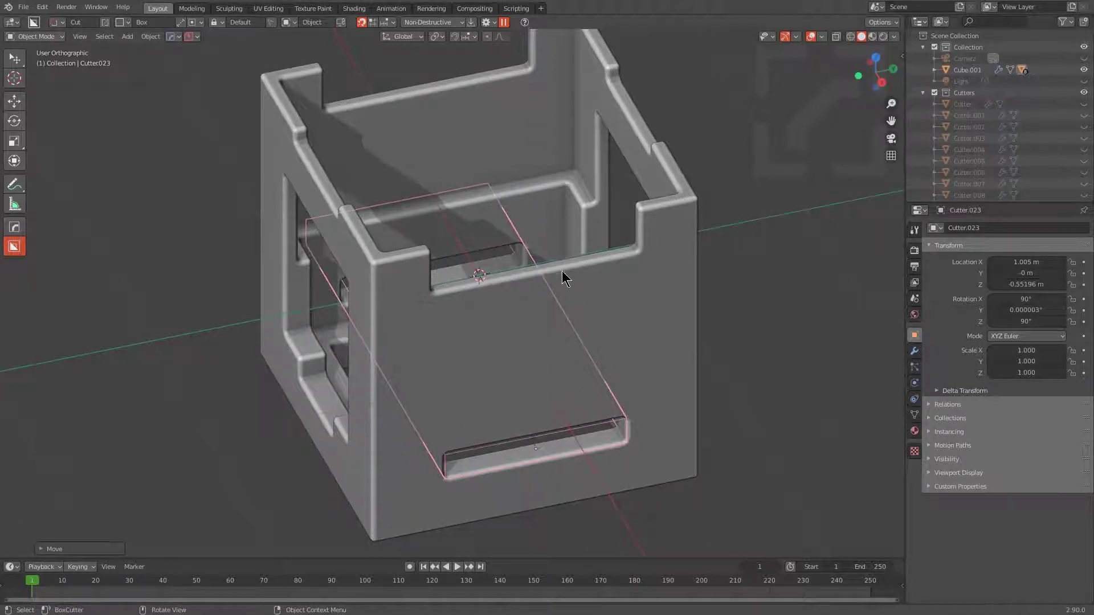
middle_drag(562, 272, 571, 279)
scroll(568, 279, down, 1)
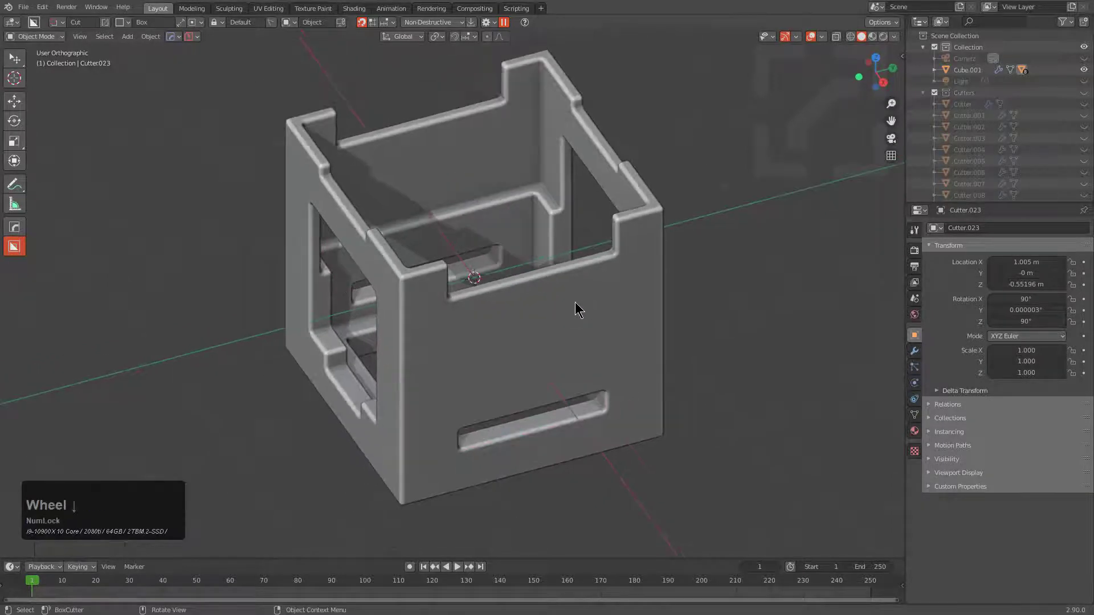
middle_drag(398, 262, 468, 309)
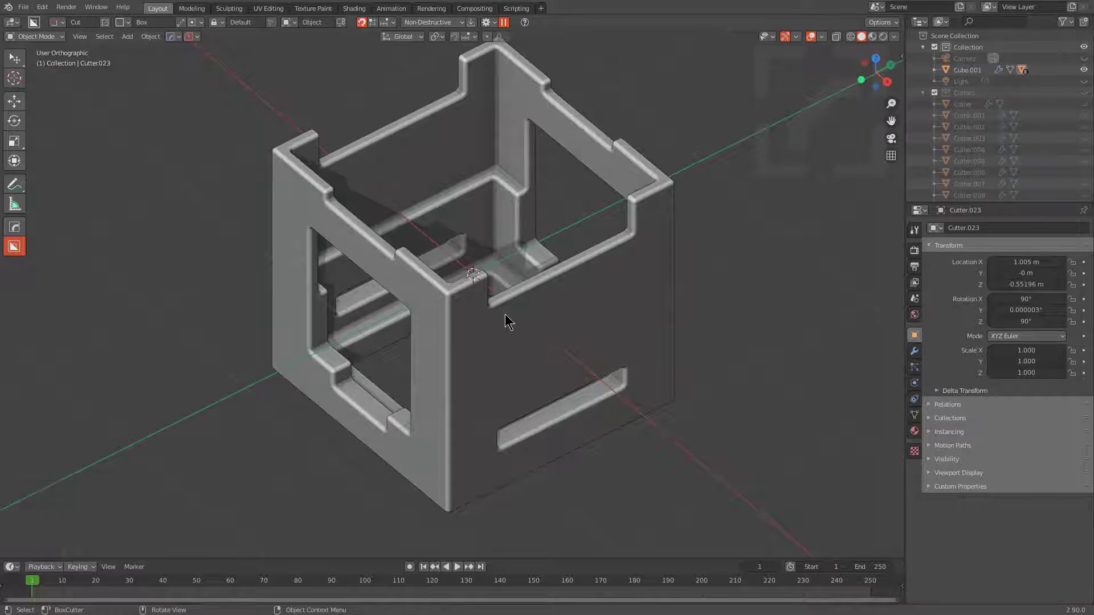
middle_drag(518, 314, 508, 316)
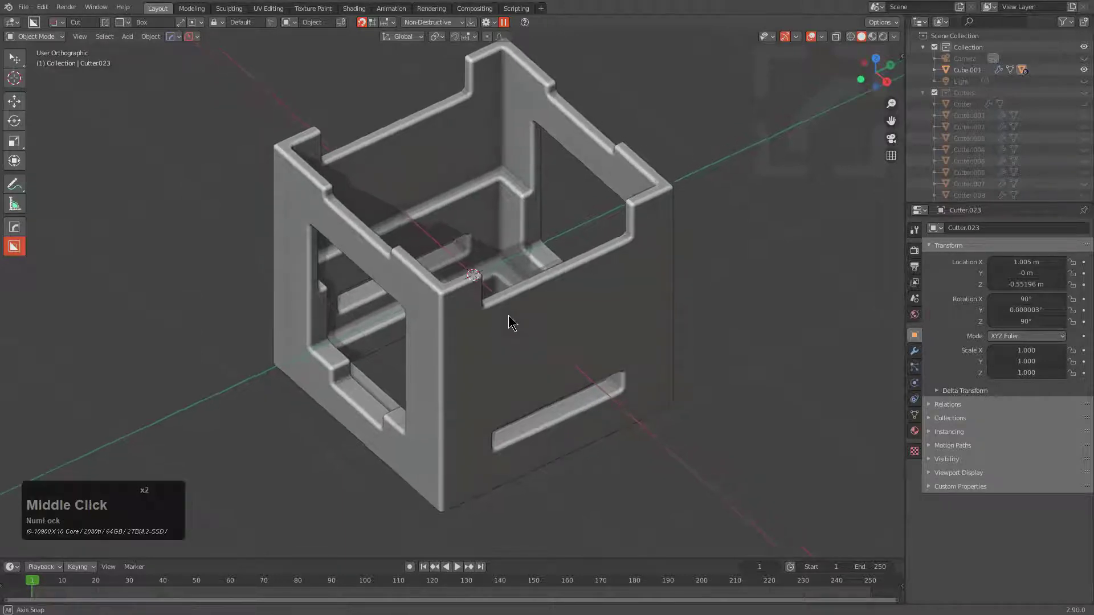
Show the BoxCutter help and settings in the viewport sidebar.
key(n)
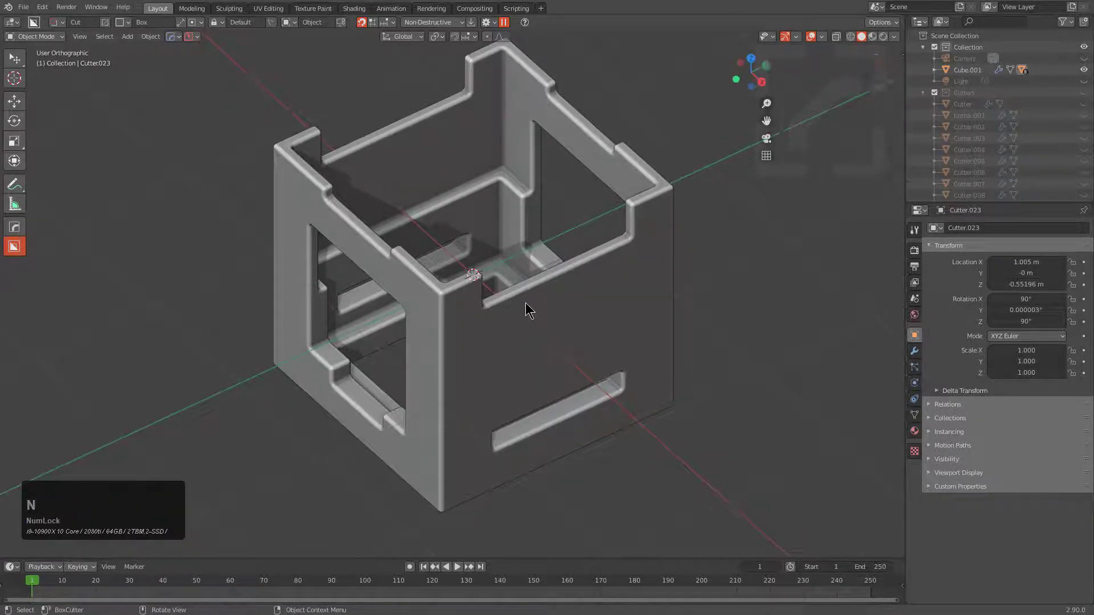
scroll(525, 302, down, 1)
click(897, 544)
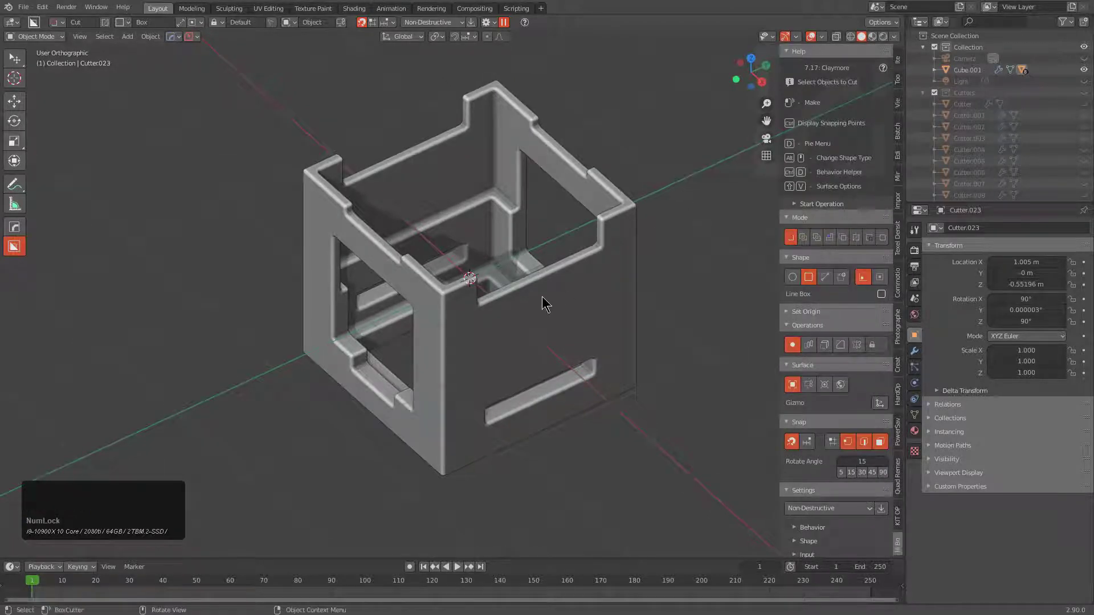
Select the box and box-cut a rectangular notch across the vertical corner between the windowed and slotted walls.
scroll(543, 297, up, 1)
click(515, 333)
drag(461, 332, 419, 428)
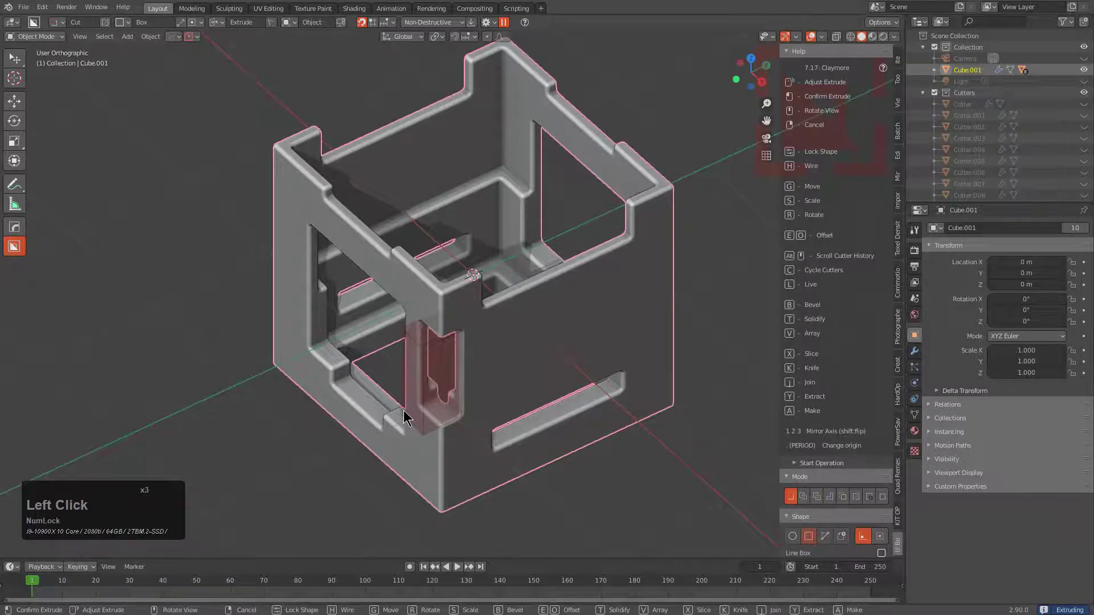
click(403, 411)
Box-cut an opening across the other vertical corner of the slotted wall, bevelling and repositioning the cutter before applying the cut.
middle_drag(403, 410, 435, 281)
mouse_move(435, 281)
mouse_down()
mouse_move(385, 388)
mouse_move(376, 380)
mouse_up()
key(b)
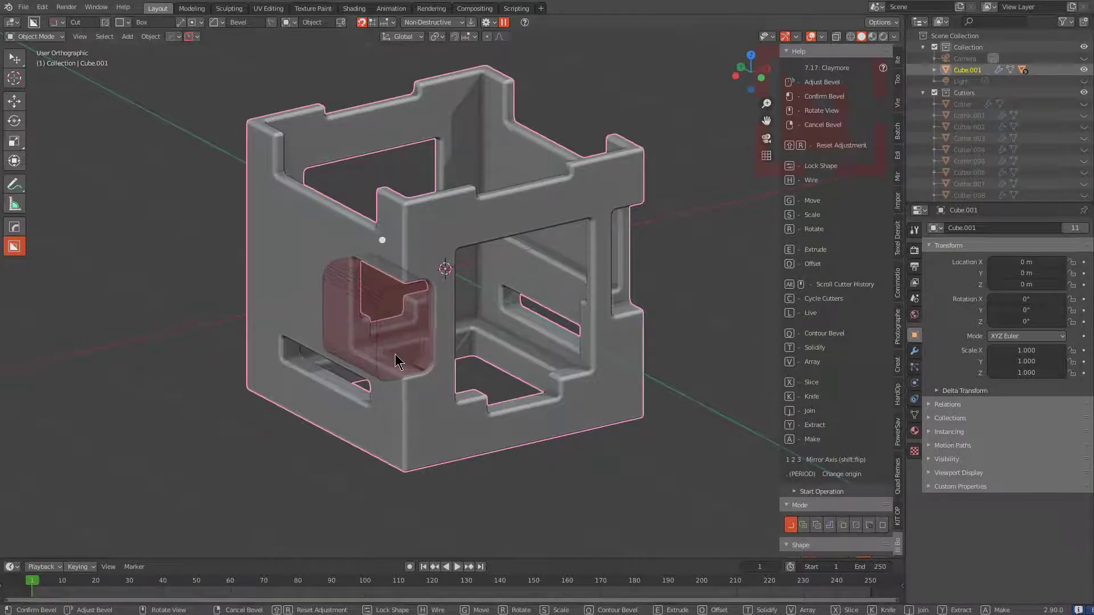
click(393, 353)
key(g)
click(425, 289)
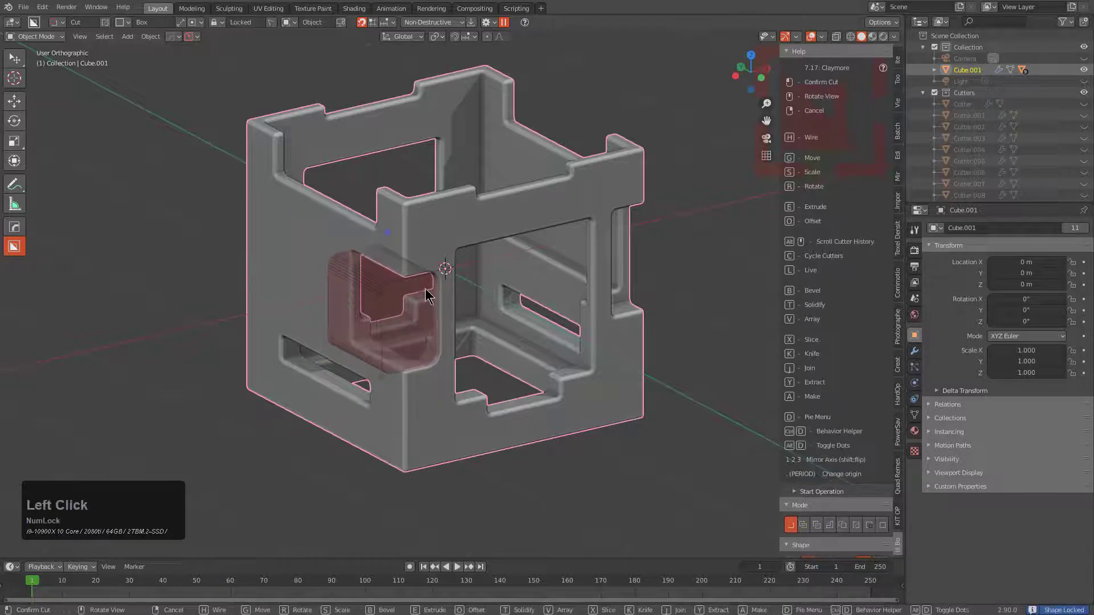
middle_drag(425, 289, 452, 292)
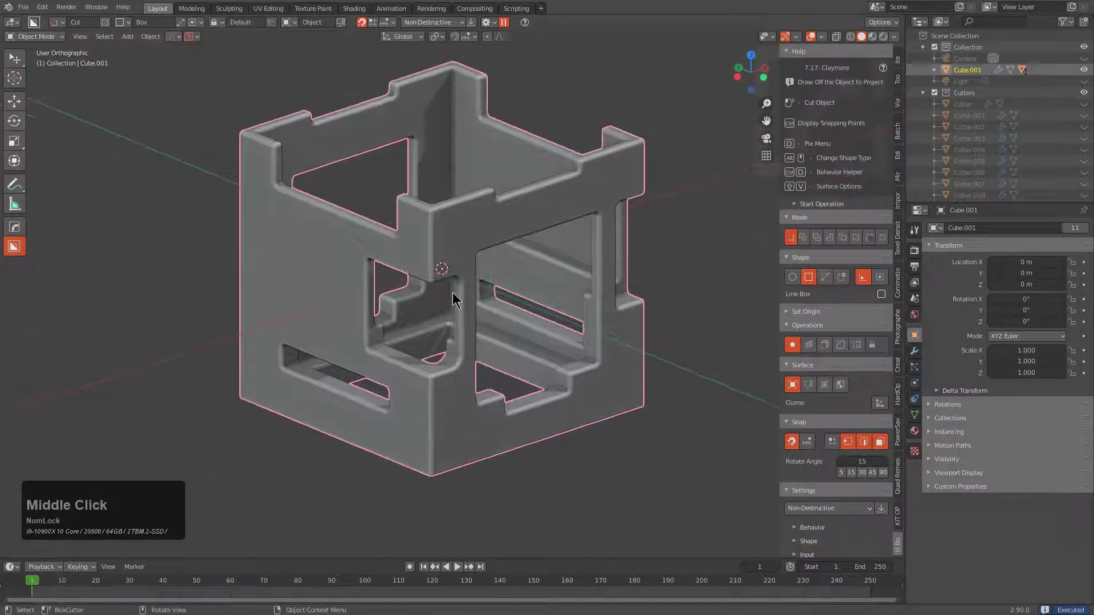
Box-slice the lower part of the notched vertical corner with BoxCutter, moving the slice cutter down towards the base before applying it.
key(ctrl+d)
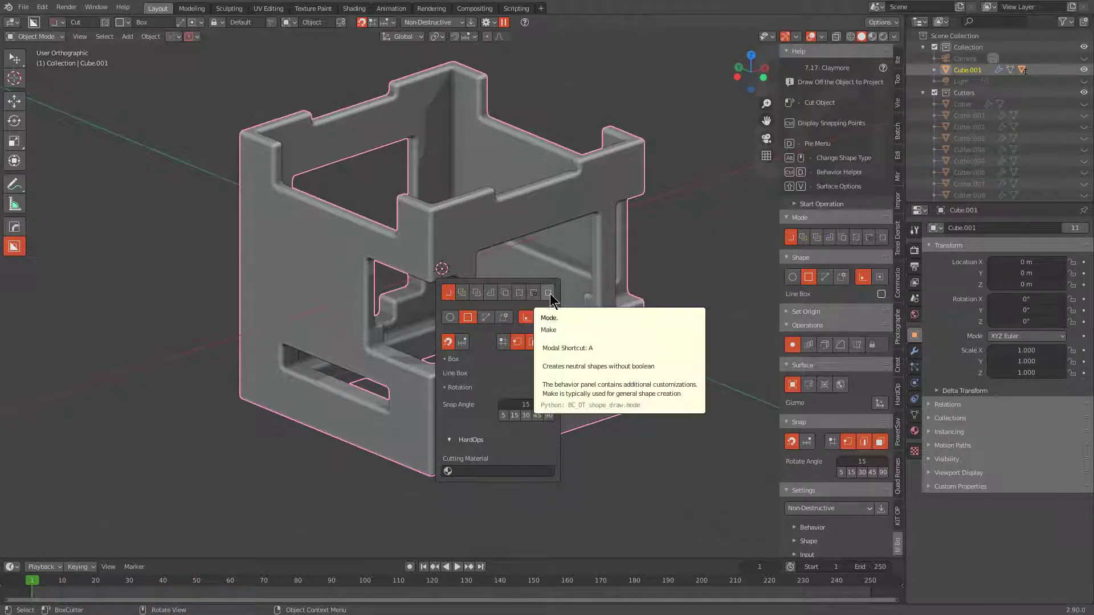
scroll(349, 304, up, 2)
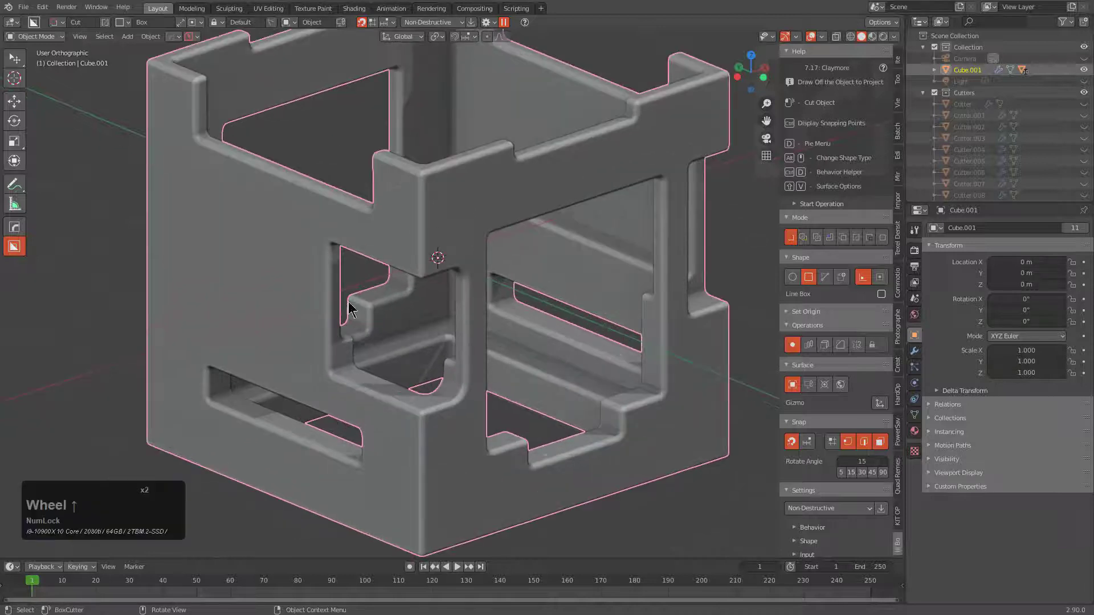
drag(291, 288, 491, 490)
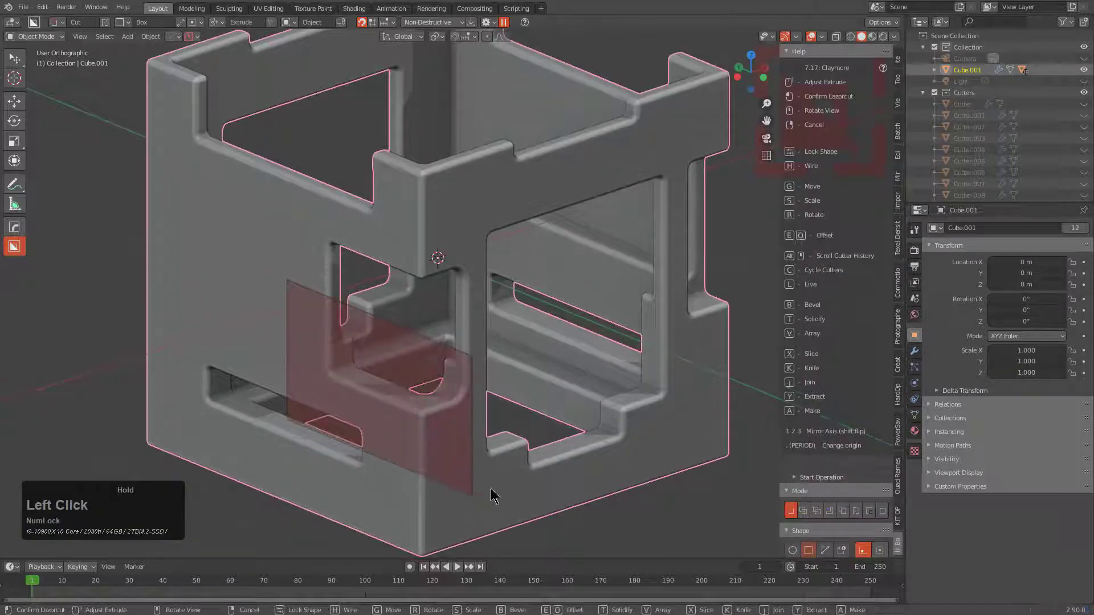
key(x)
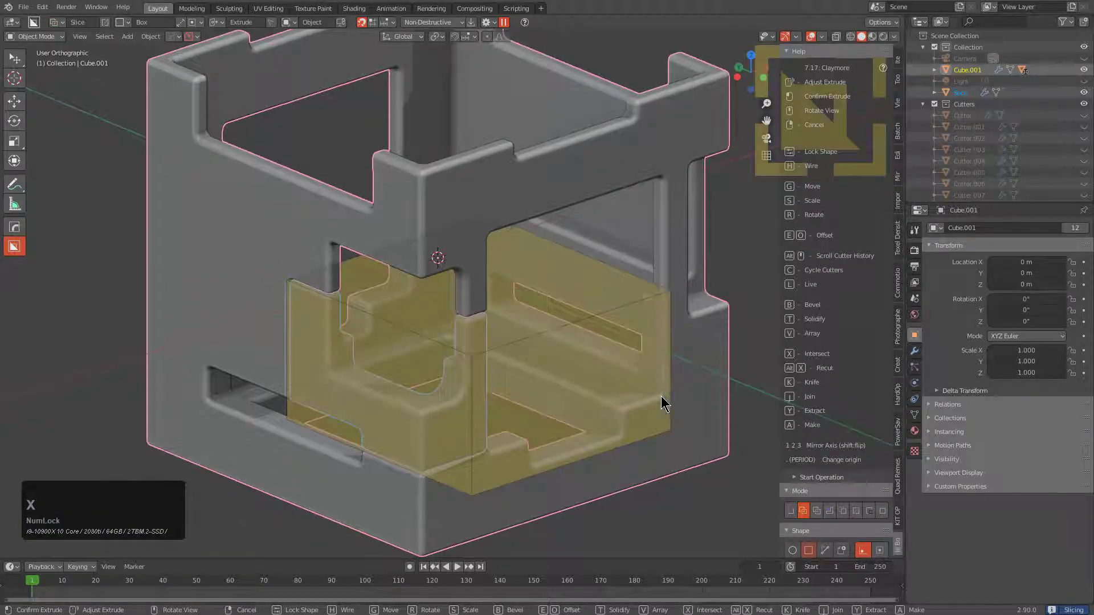
key(g)
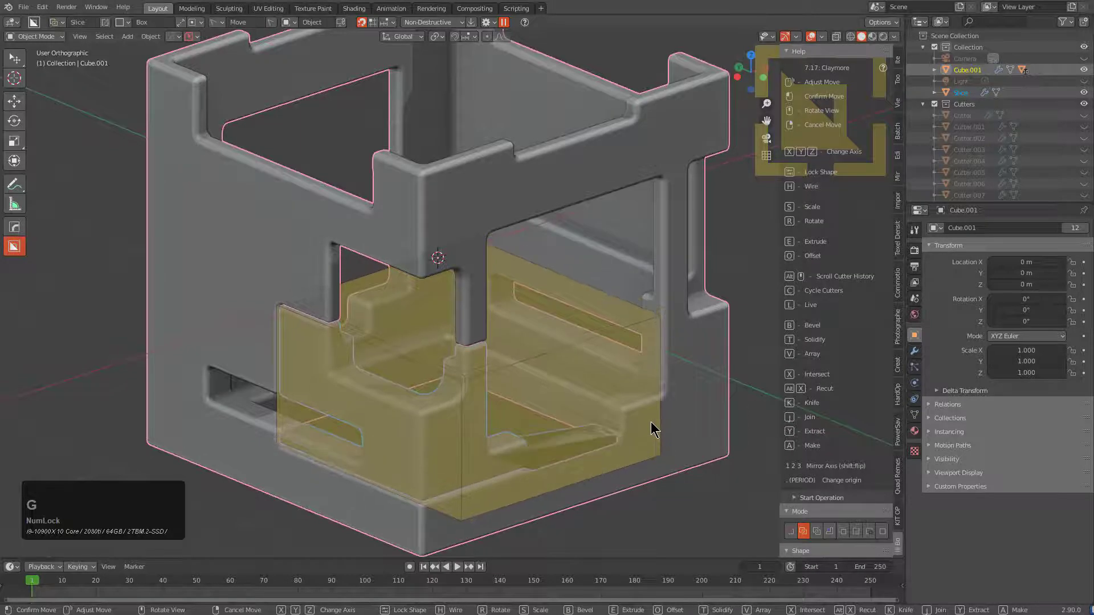
click(652, 431)
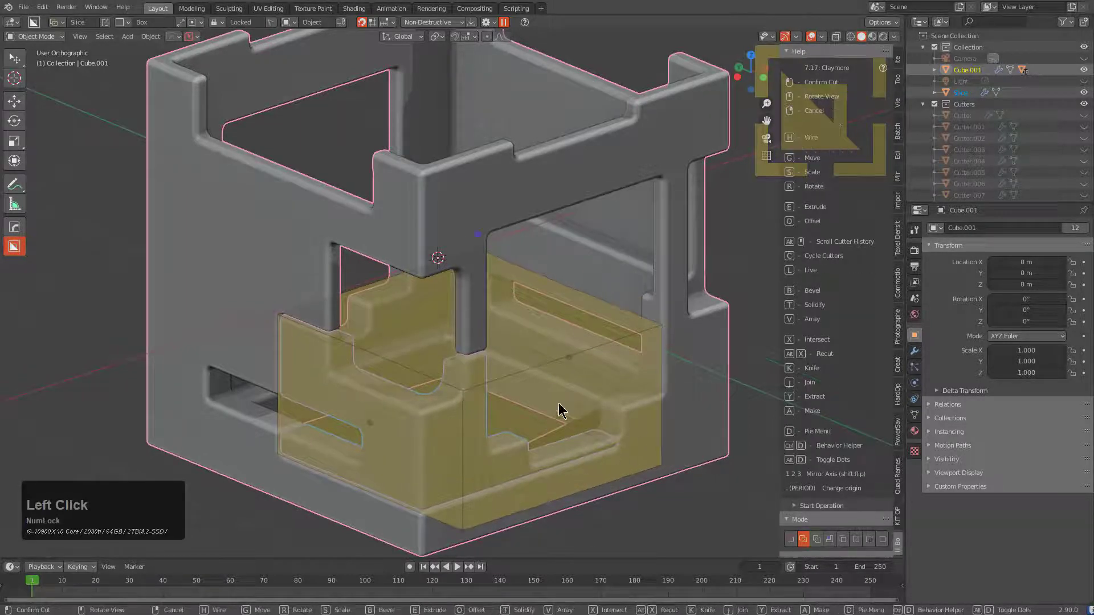
click(599, 391)
Edit the slice cutter's mesh and move its side face inside the large window about -0.136 m along global X.
middle_drag(590, 398, 525, 378)
key(Tab)
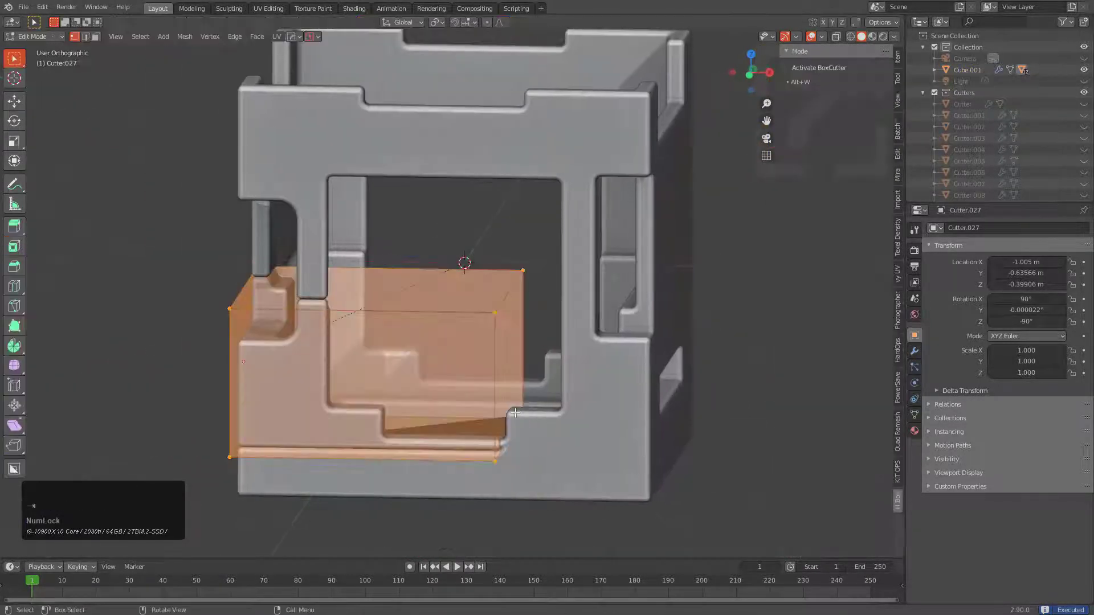
key(3)
click(510, 398)
key(g)
key(x)
click(482, 387)
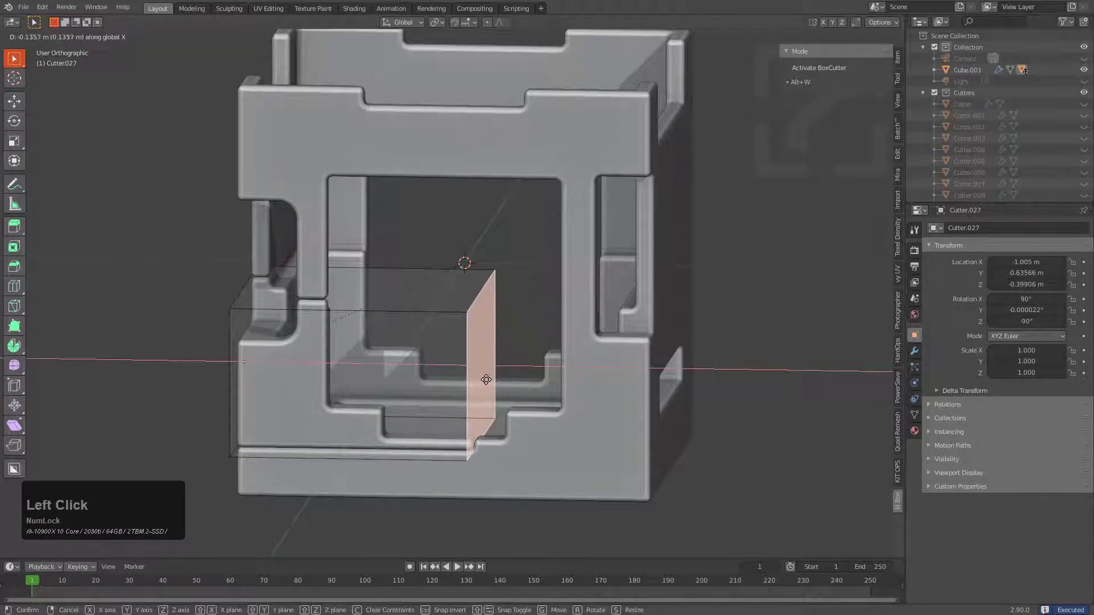
Finish editing the cutter mesh, hide the cutter and select the sliced corner piece.
middle_drag(482, 388, 427, 367)
key(Tab)
scroll(499, 360, up, 1)
key(h)
click(448, 381)
scroll(428, 366, down, 3)
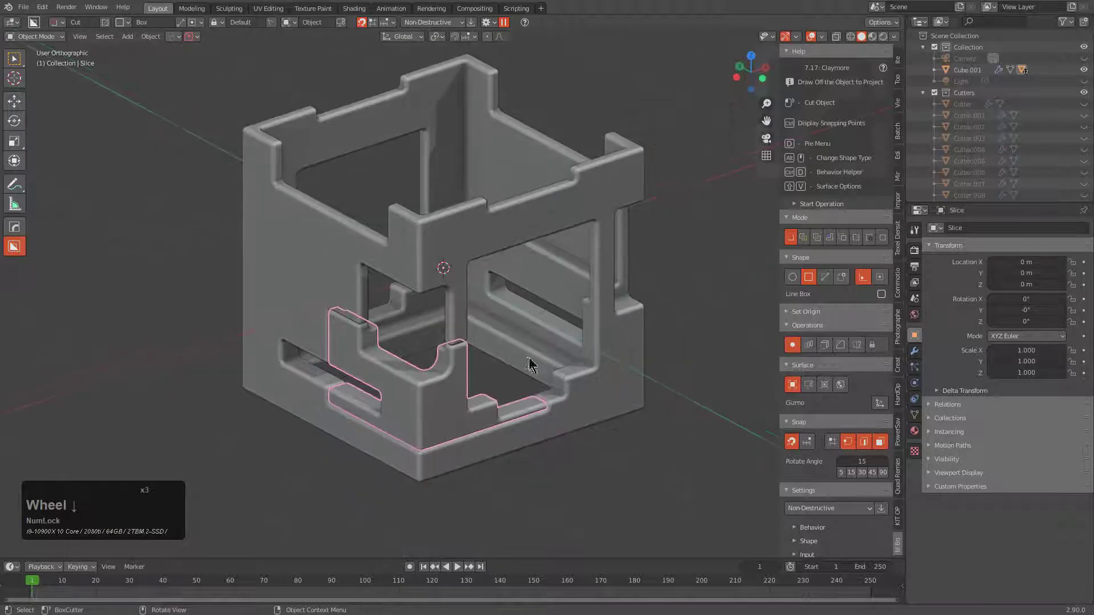
Give the sliced corner piece a new blank material from the HardOps material list.
key(m)
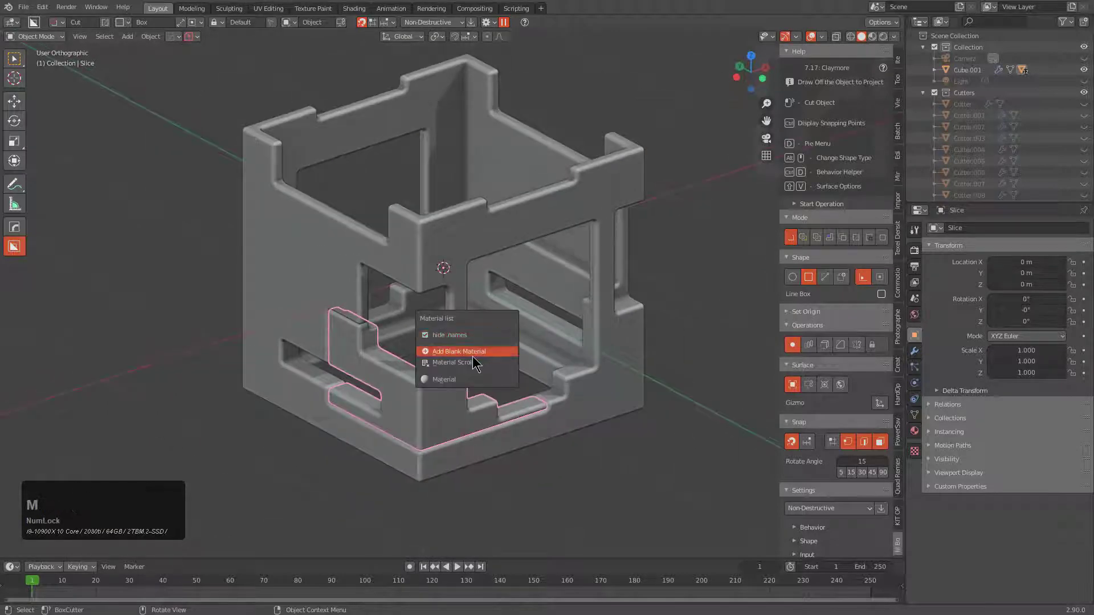
click(450, 351)
middle_drag(450, 351, 405, 369)
scroll(342, 290, up, 3)
Select the box and box-slice a tall panel from the wall beside the corner opening, repositioning the cutter and scaling it taller.
click(330, 263)
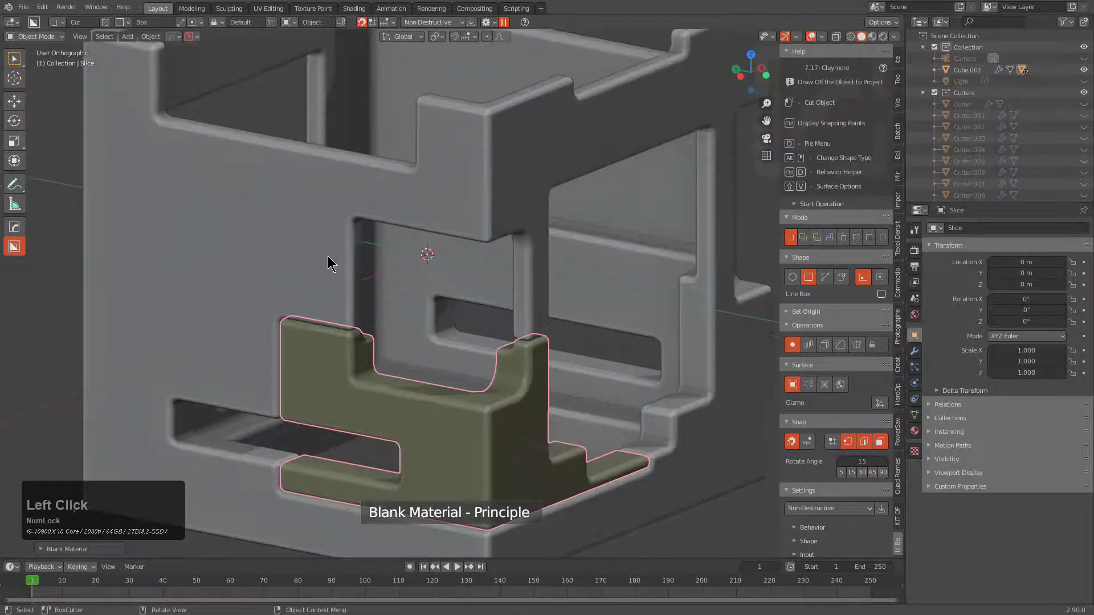
scroll(288, 239, down, 2)
drag(288, 236, 413, 467)
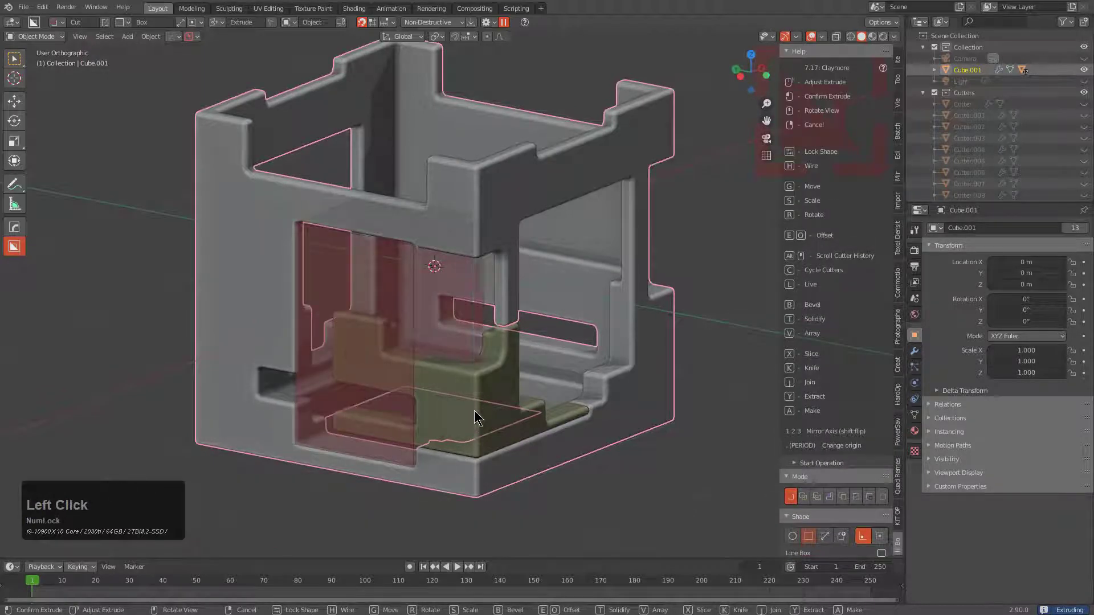
key(x)
key(g)
click(440, 399)
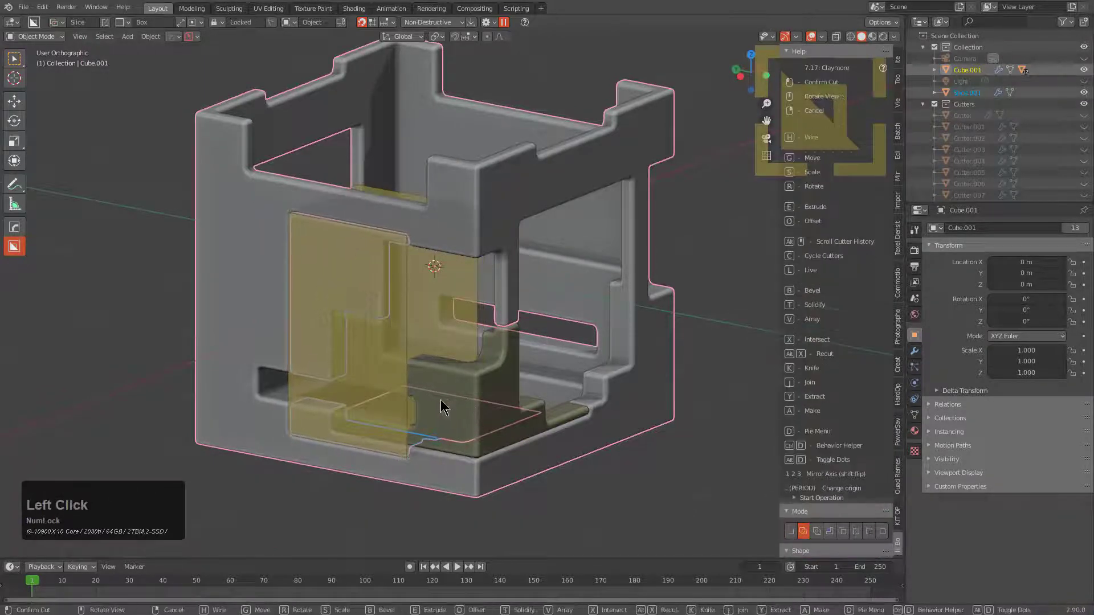
key(s)
key(z)
key(y)
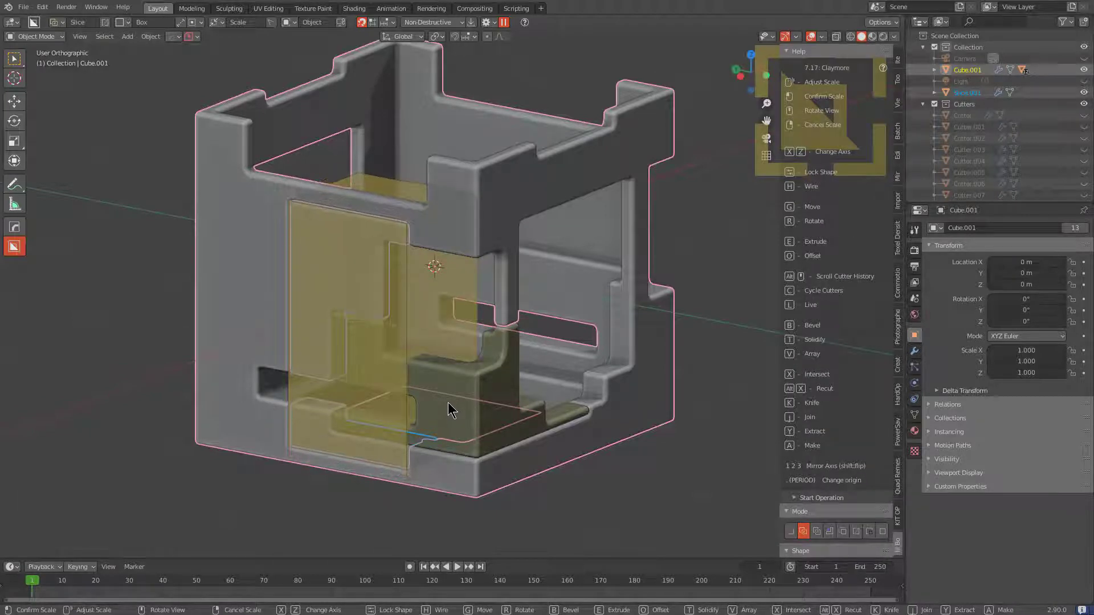
click(448, 403)
Assign a new blank material to the sliced wall panel.
middle_drag(351, 264, 411, 227)
key(alt+m)
click(306, 319)
Box-slice the upper outer corner of the large window's frame and assign the sliced piece a new blank material.
click(460, 222)
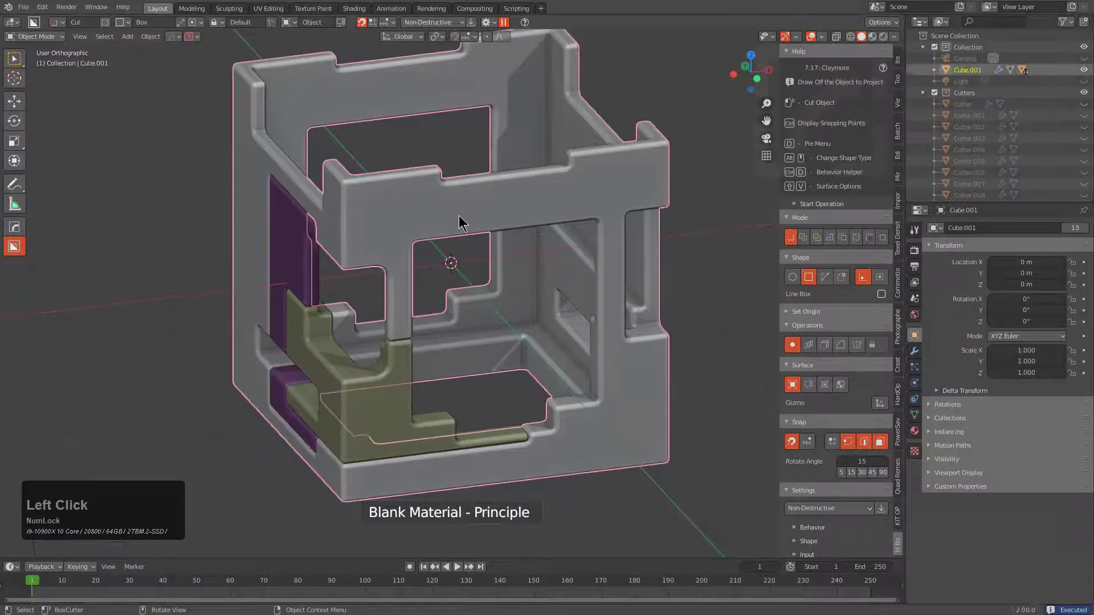
mouse_move(460, 222)
mouse_down()
mouse_move(554, 274)
mouse_move(611, 341)
mouse_up()
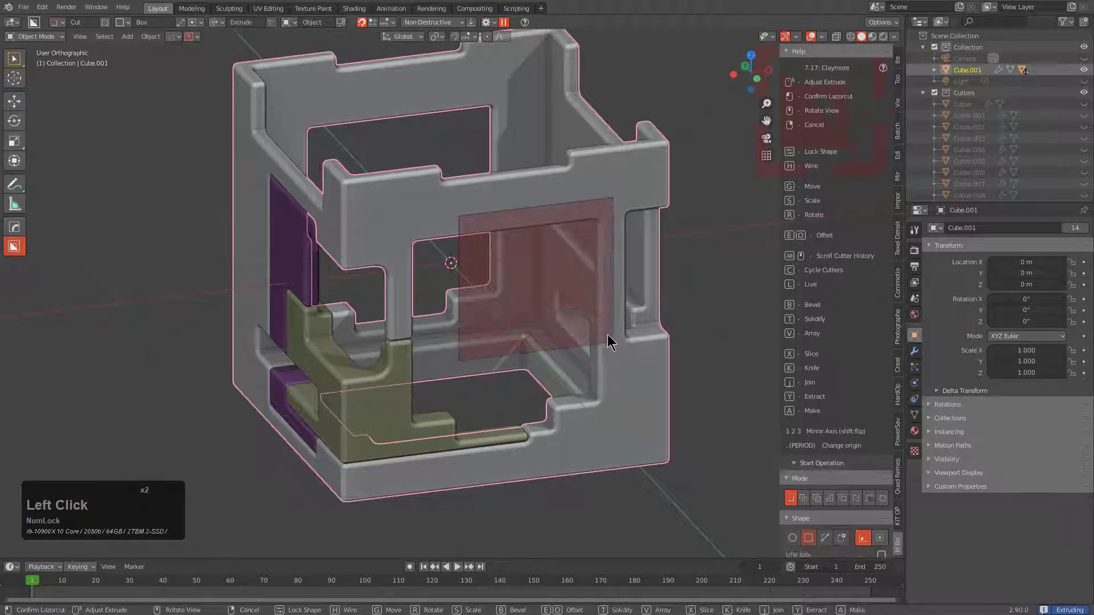
key(x)
click(593, 237)
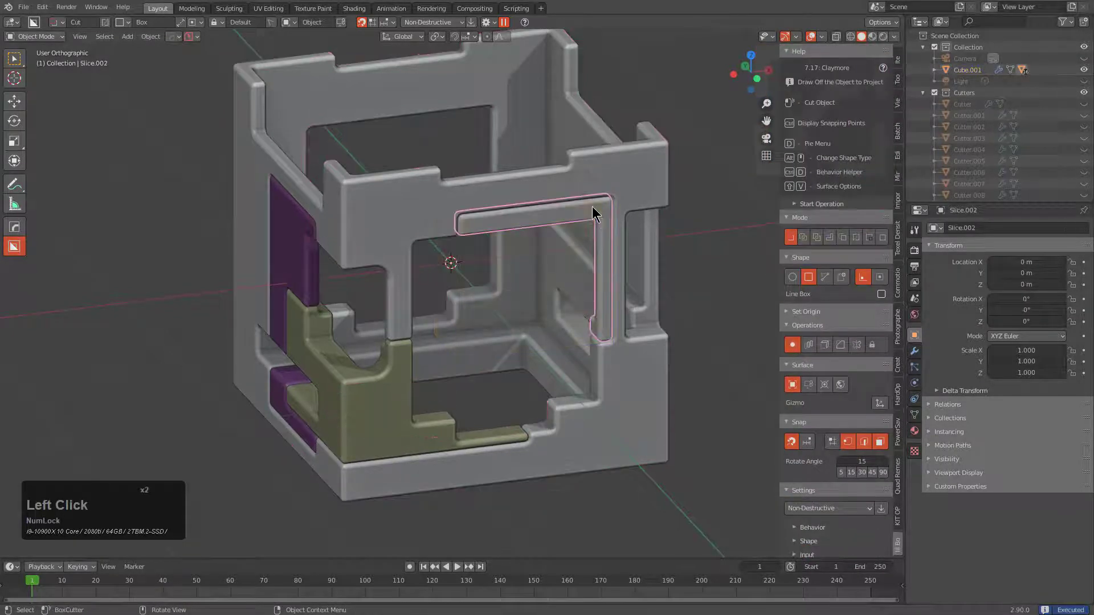
key(m)
click(601, 219)
middle_drag(600, 220, 504, 301)
Select the box and box-cut five small square holes scattered across the wall above its long horizontal slot.
click(528, 293)
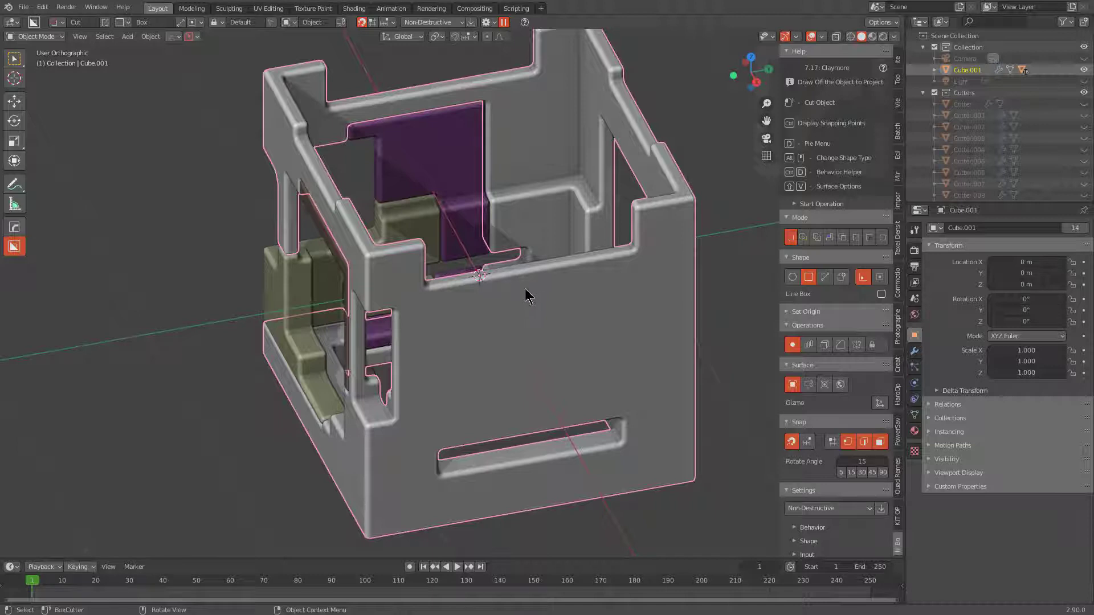
middle_drag(541, 291, 489, 299)
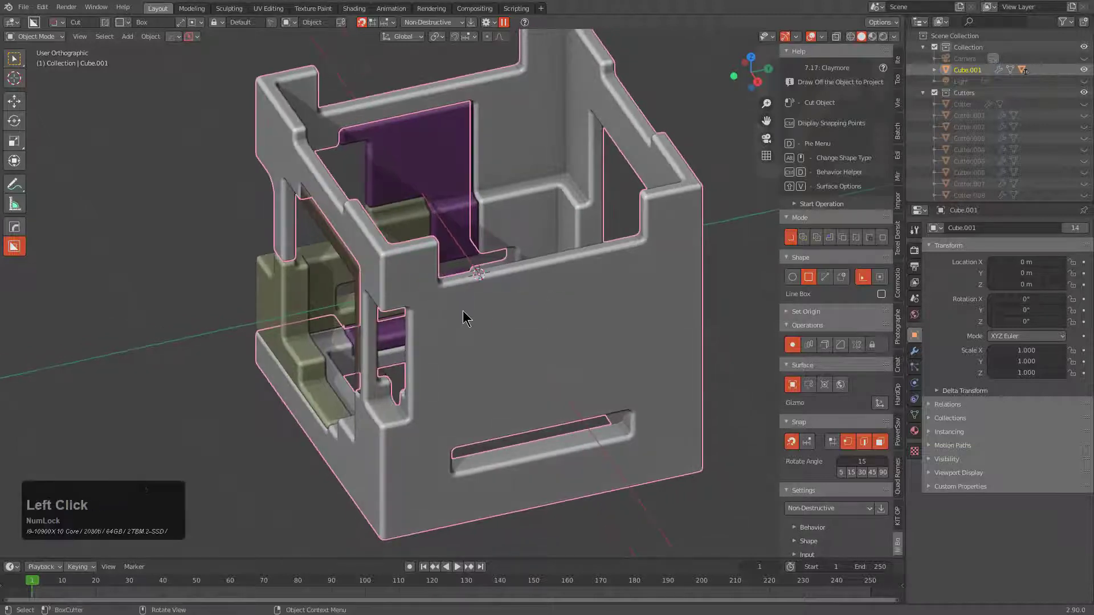
click(463, 311)
click(469, 313)
drag(450, 307, 465, 323)
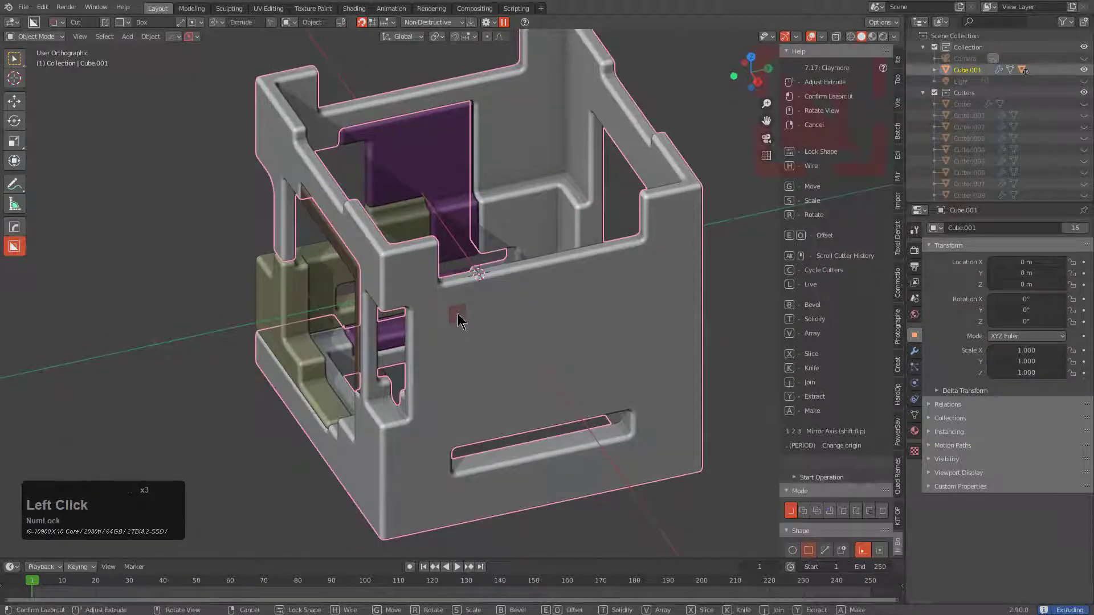
click(457, 314)
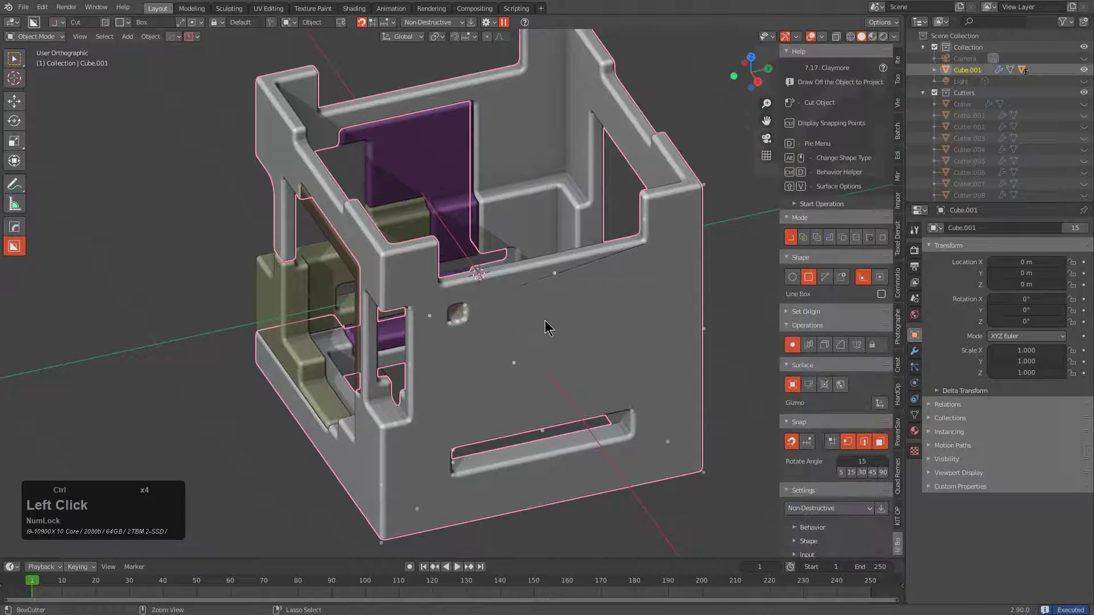
ctrl+drag(545, 321, 561, 335)
click(570, 322)
ctrl+drag(639, 281, 655, 297)
click(649, 341)
ctrl+drag(650, 358, 666, 366)
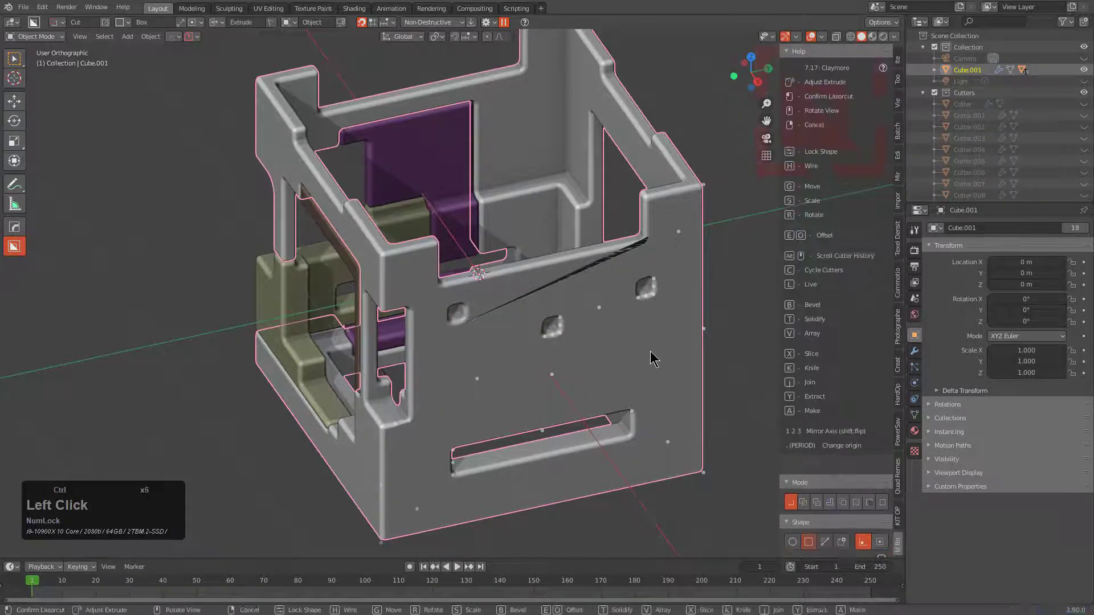
click(521, 389)
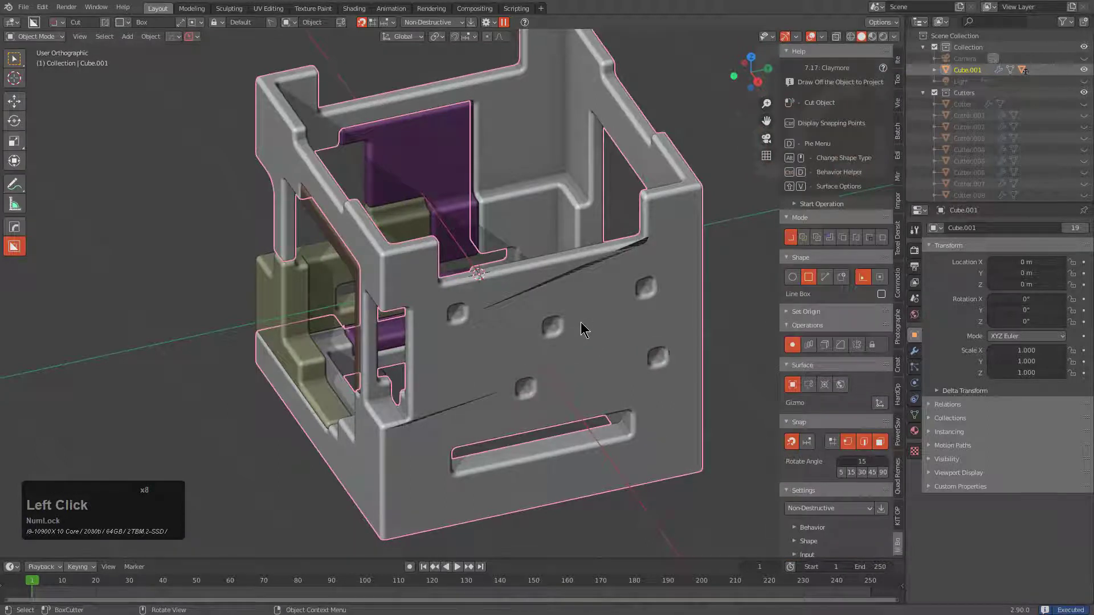
Start a new file with the default cube and look at it in front view.
key(ctrl+n)
key(Return)
key(d)
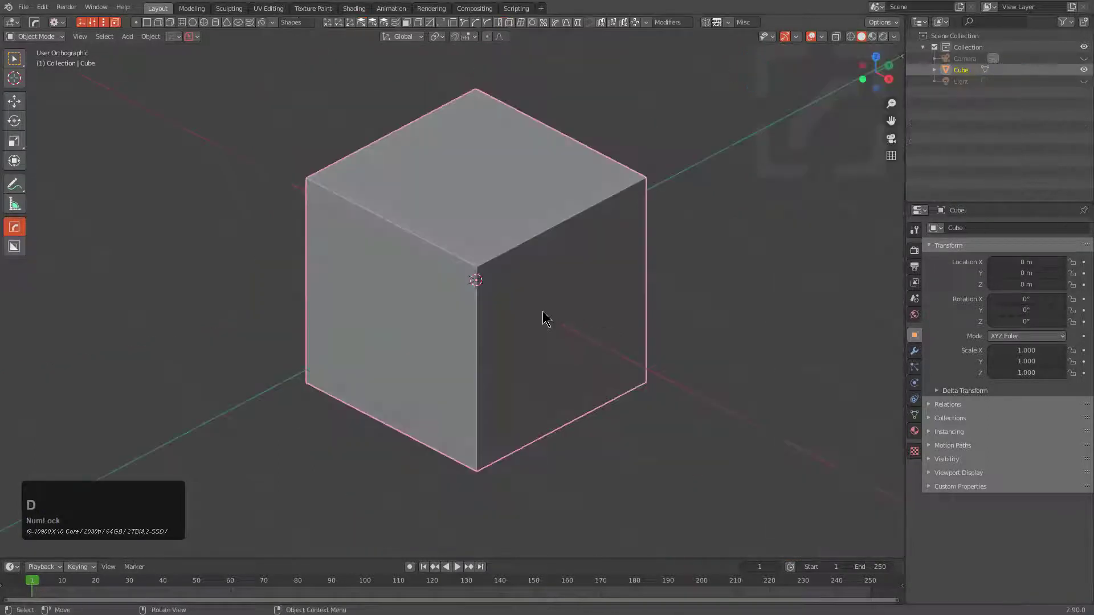
middle_drag(543, 319, 515, 310)
key(KP_1)
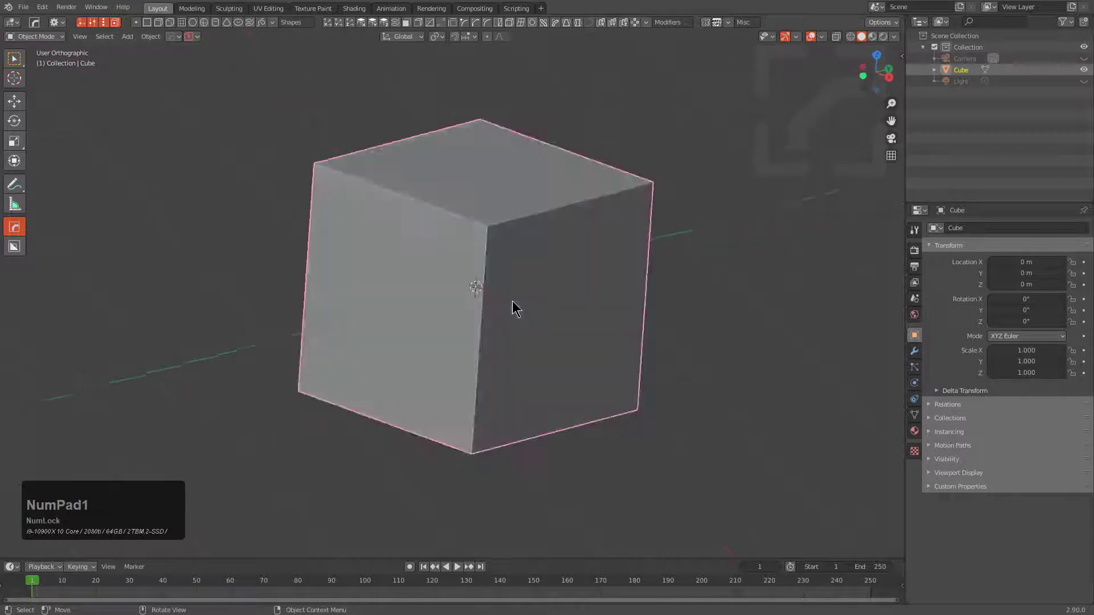
Activate BoxCutter and set its cutting shape to Ngon.
key(d)
key(alt+w)
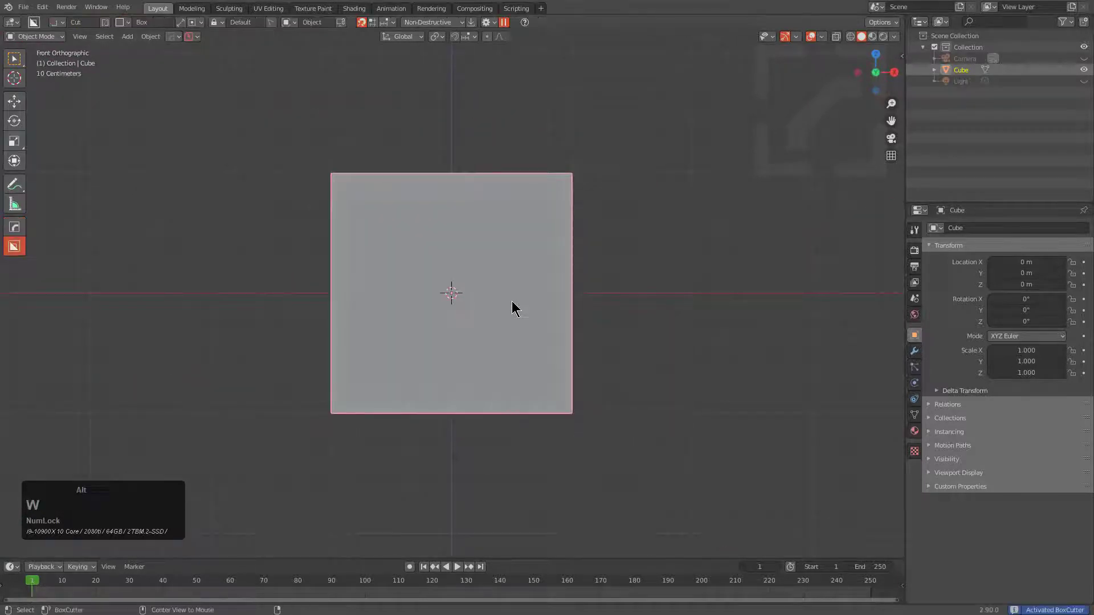
key(d)
click(520, 371)
Draw a stepped ngon over the front view's upper-left part of the cube, extending past both edges, and extrude it partway into the cube.
scroll(459, 341, up, 2)
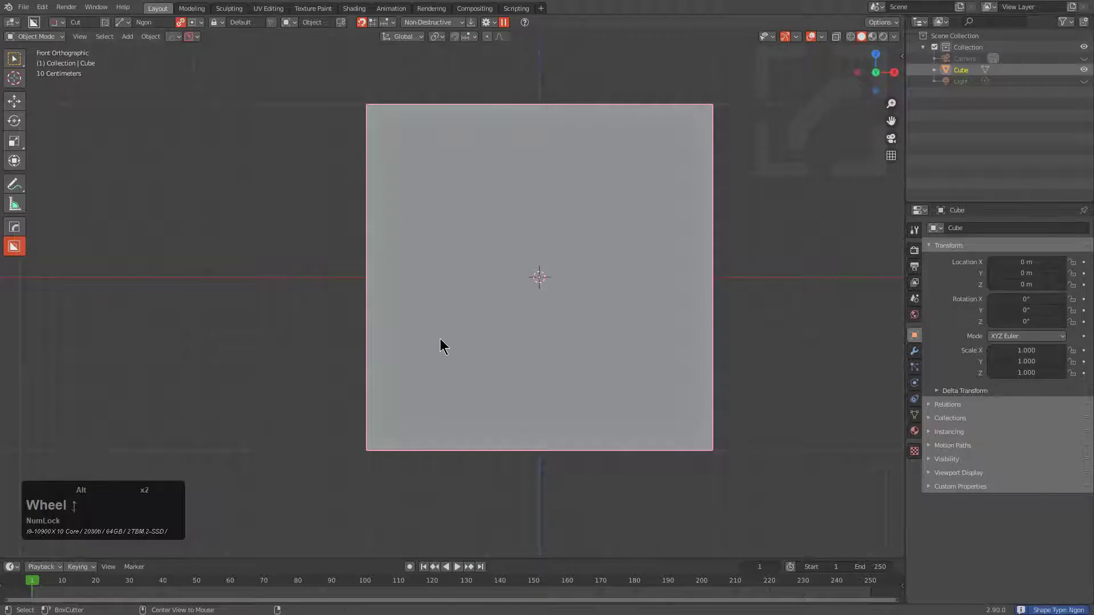
ctrl+click(329, 393)
ctrl+click(422, 394)
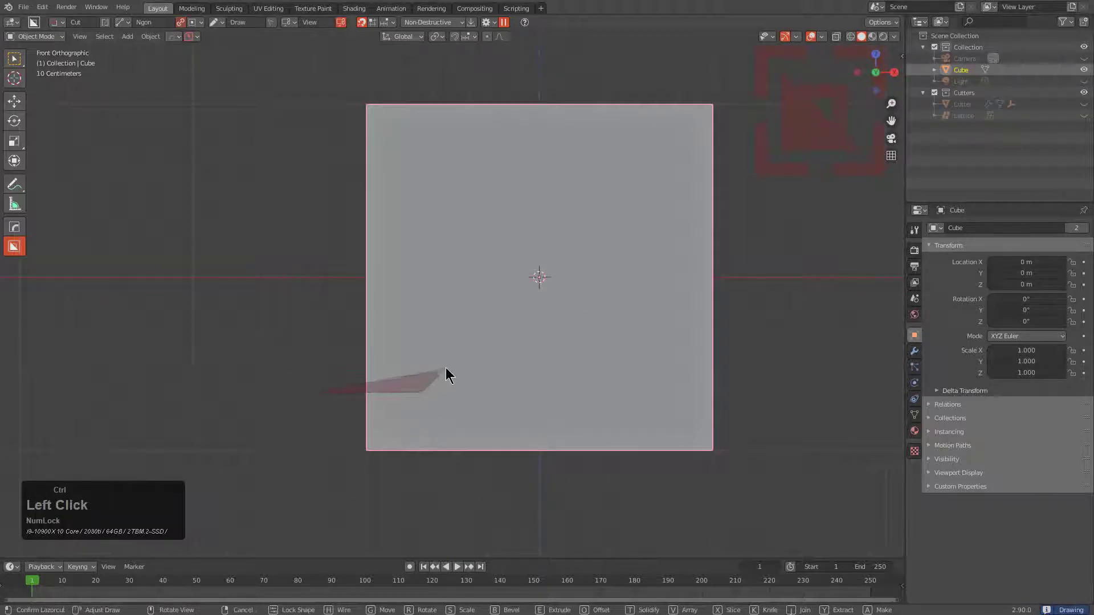
ctrl+click(447, 369)
ctrl+click(455, 252)
ctrl+click(473, 237)
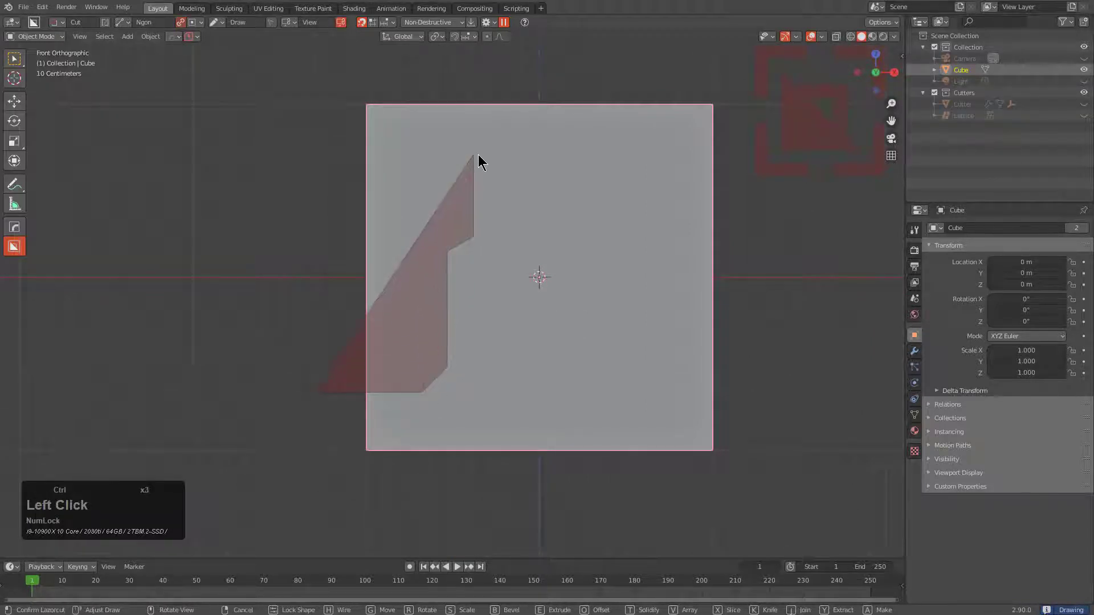
ctrl+click(473, 154)
ctrl+click(464, 145)
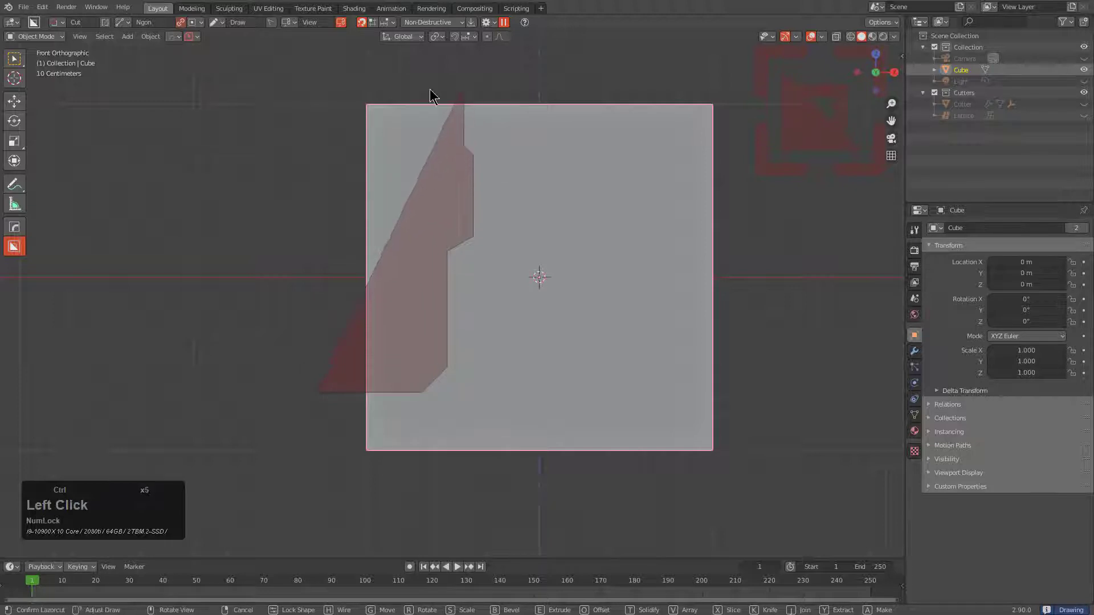
click(345, 94)
middle_drag(347, 94, 518, 177)
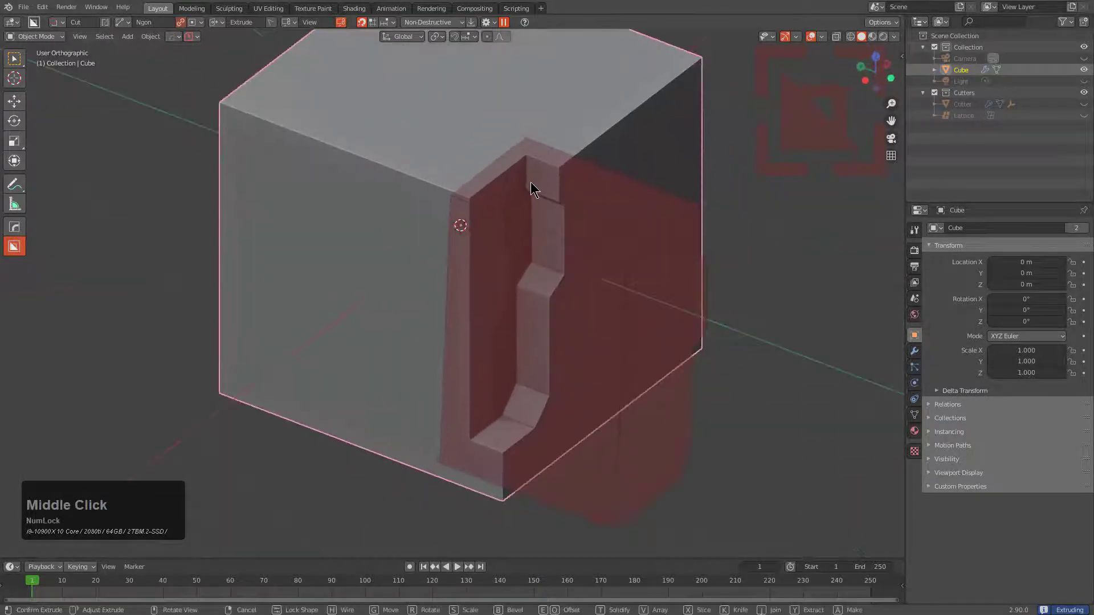
click(532, 184)
Switch the BoxCutter shape to Box.
middle_drag(559, 235, 548, 234)
key(d)
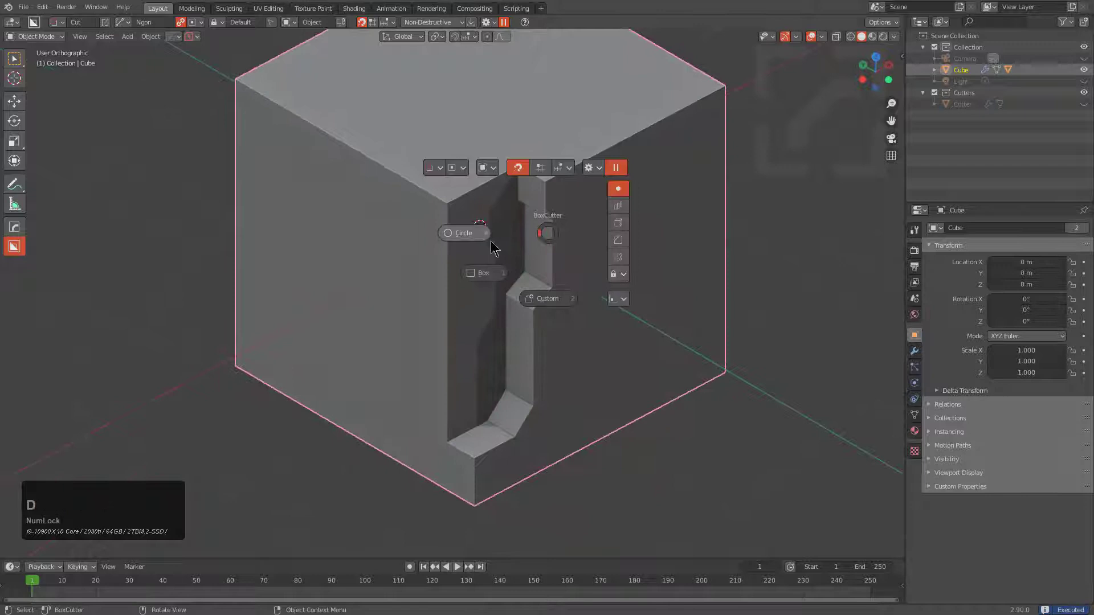
click(494, 277)
Try a snapped box cut over the upper part of the stepped recess in front view and undo it.
alt+middle_drag(518, 301, 470, 261)
scroll(470, 261, up, 2)
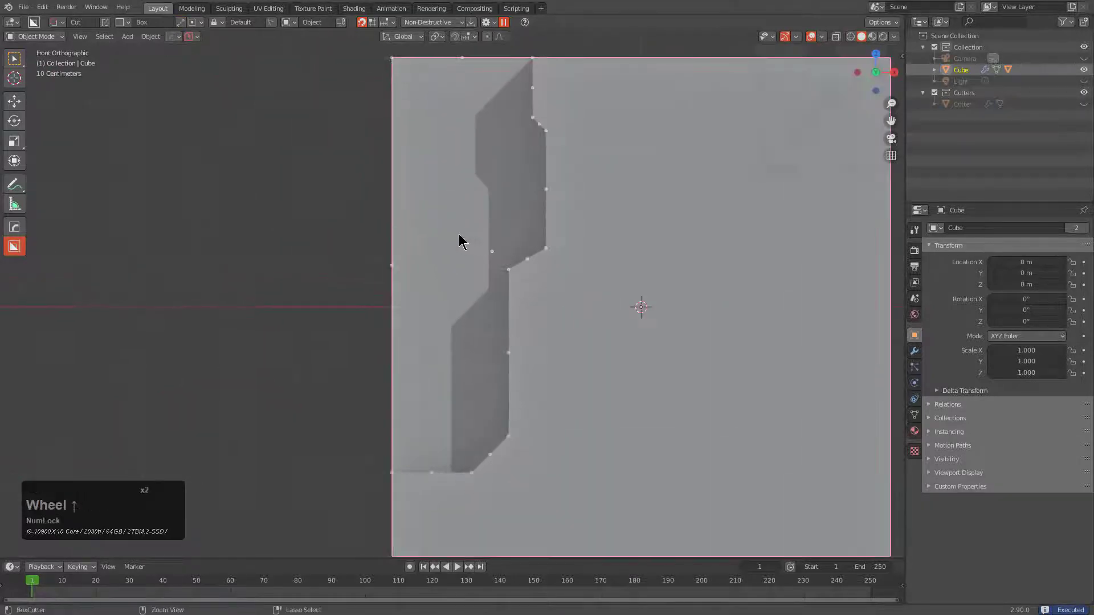
ctrl+click(443, 232)
scroll(487, 224, down, 2)
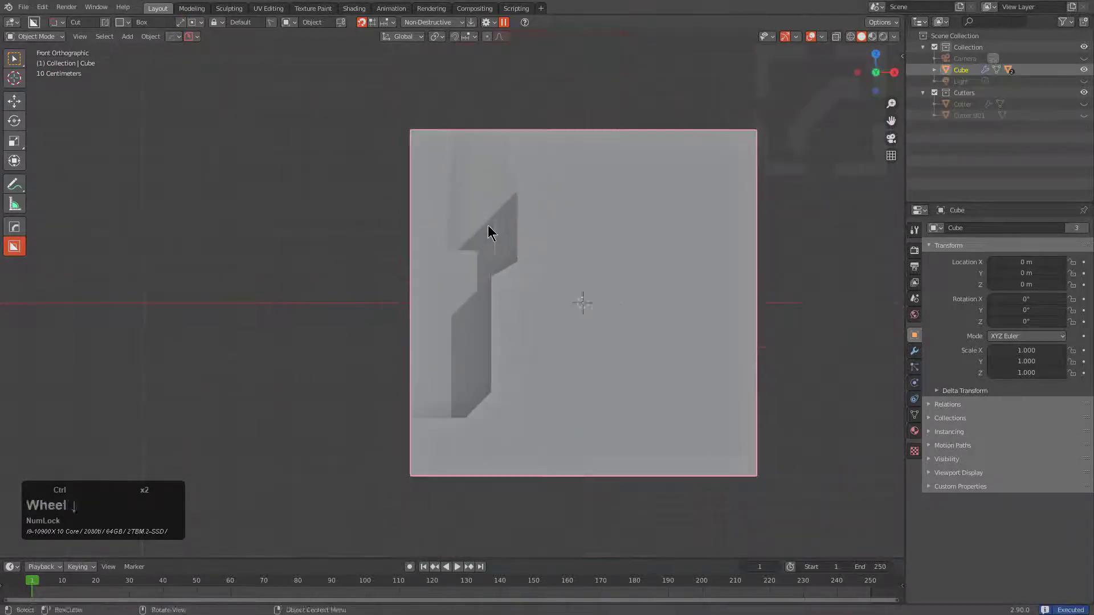
shift+middle_drag(509, 200, 524, 245)
key(ctrl+z)
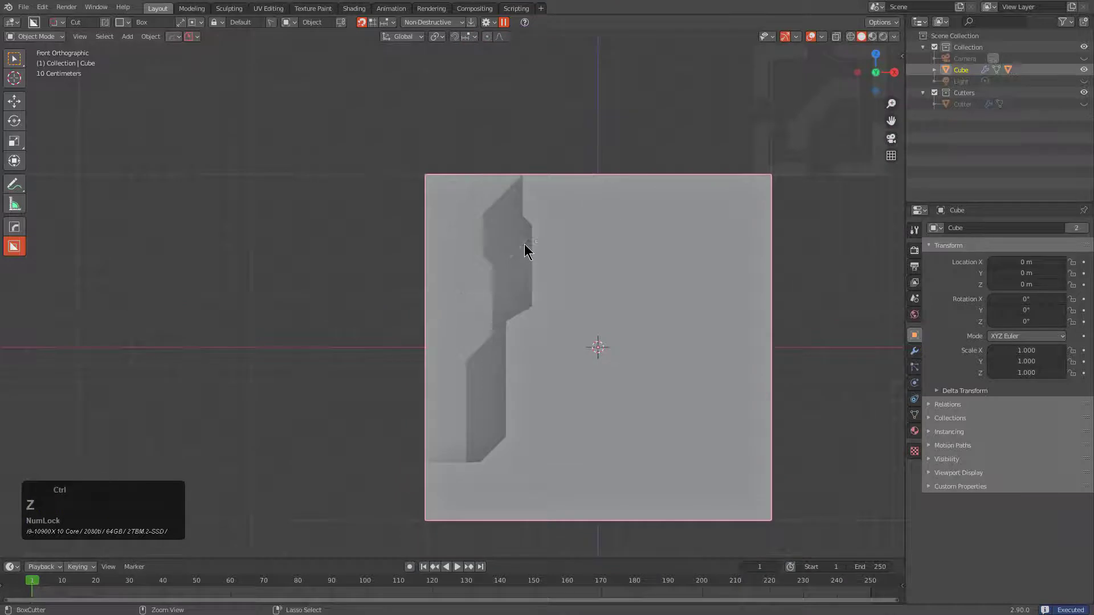
Repeat the stepped ngon cut on the cube, move its cutter over the upper part of the recess in front view, and hide it.
ctrl+shift+double_click(458, 287)
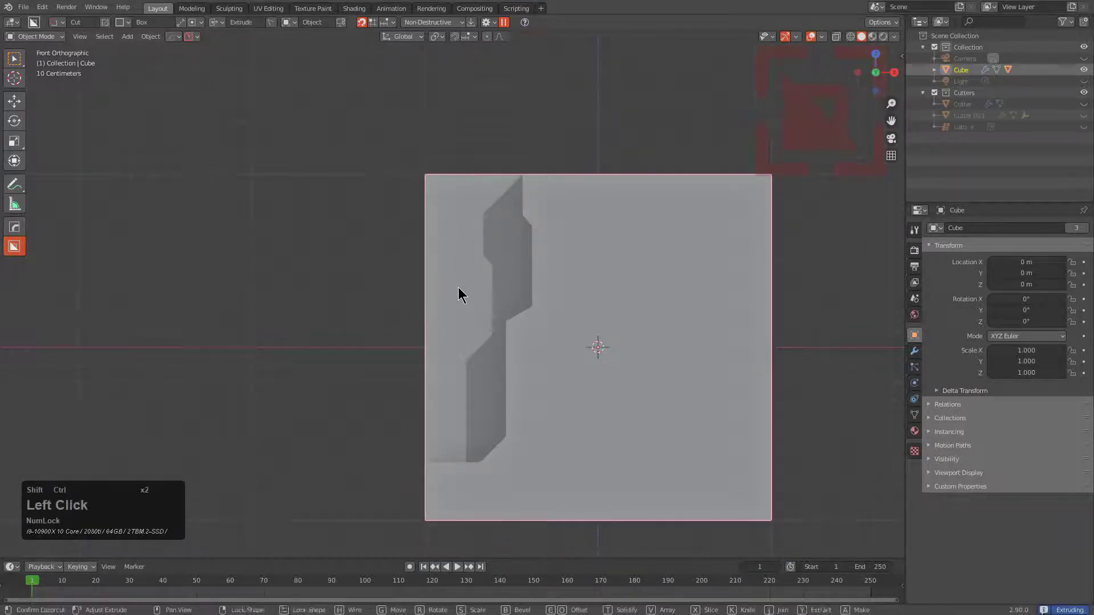
key(g)
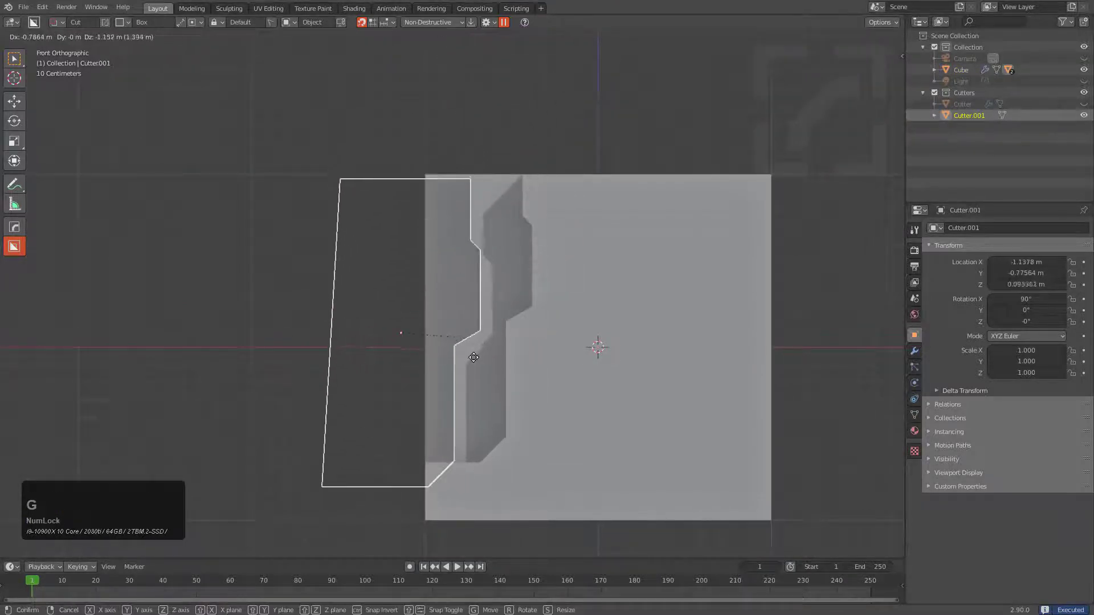
click(472, 371)
scroll(483, 352, up, 1)
scroll(482, 352, up, 1)
key(g)
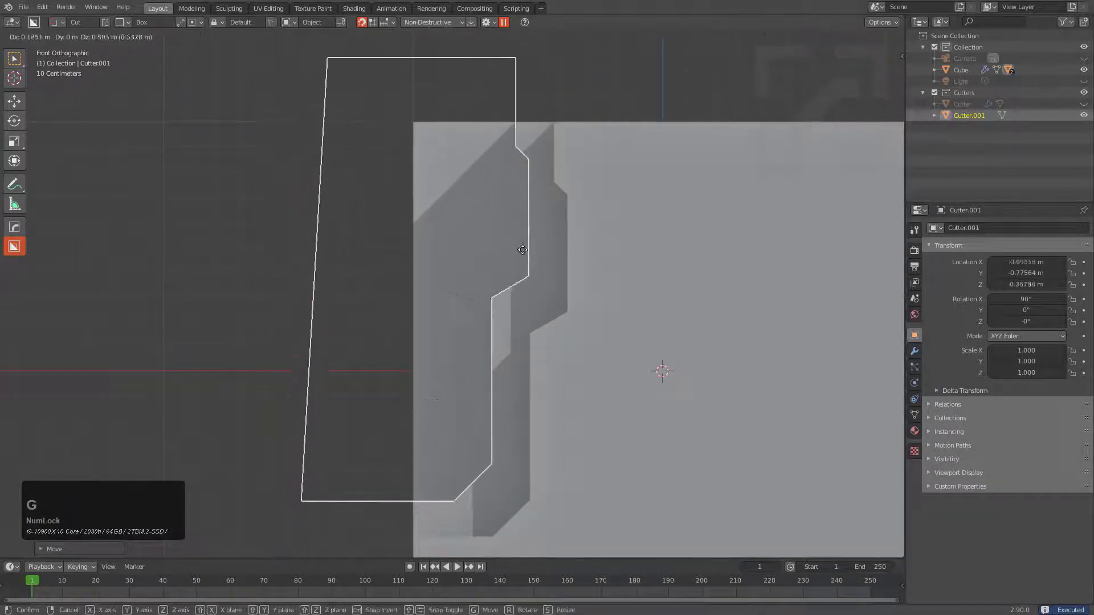
click(529, 239)
key(h)
click(471, 246)
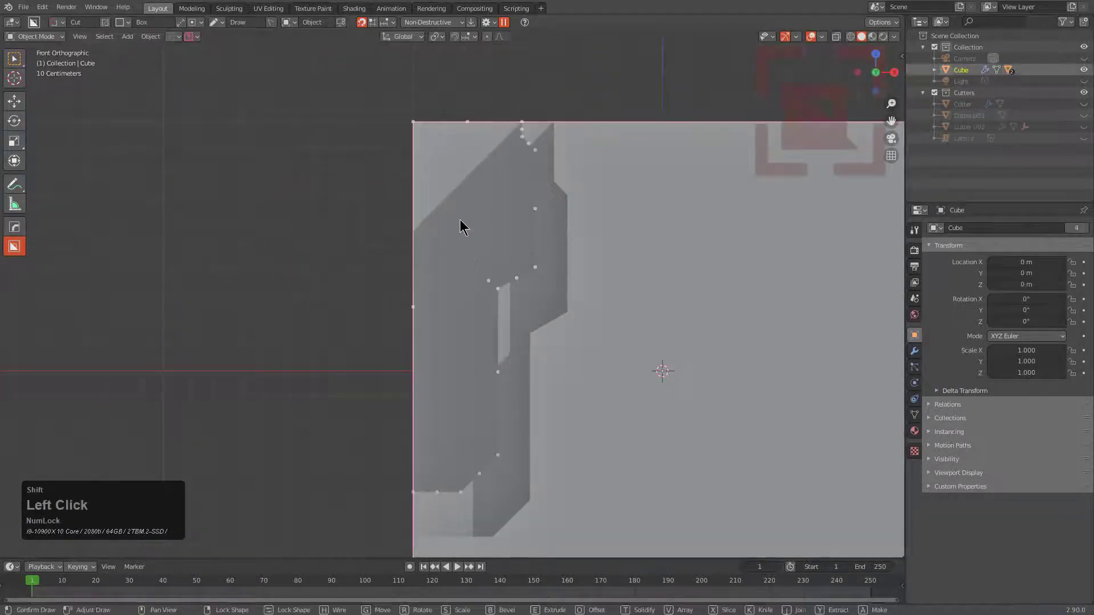
Repeat the stepped ngon cut once more, move its cutter to the cube's upper-left edge and hide it.
ctrl+shift+double_click(462, 222)
key(g)
click(494, 282)
key(g)
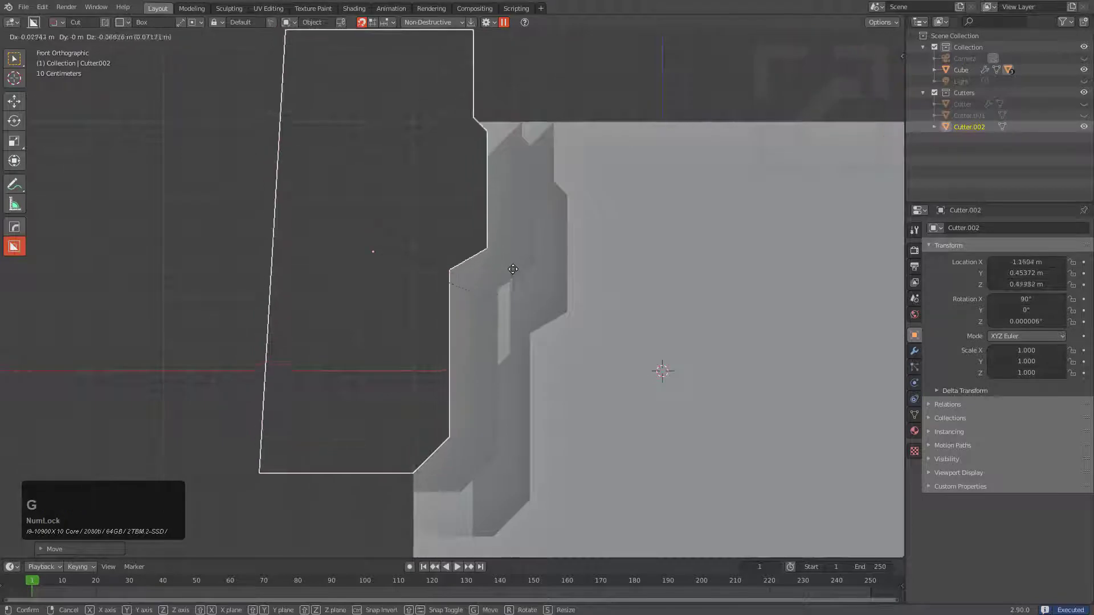
click(501, 303)
key(h)
middle_drag(501, 303, 593, 354)
scroll(535, 300, down, 2)
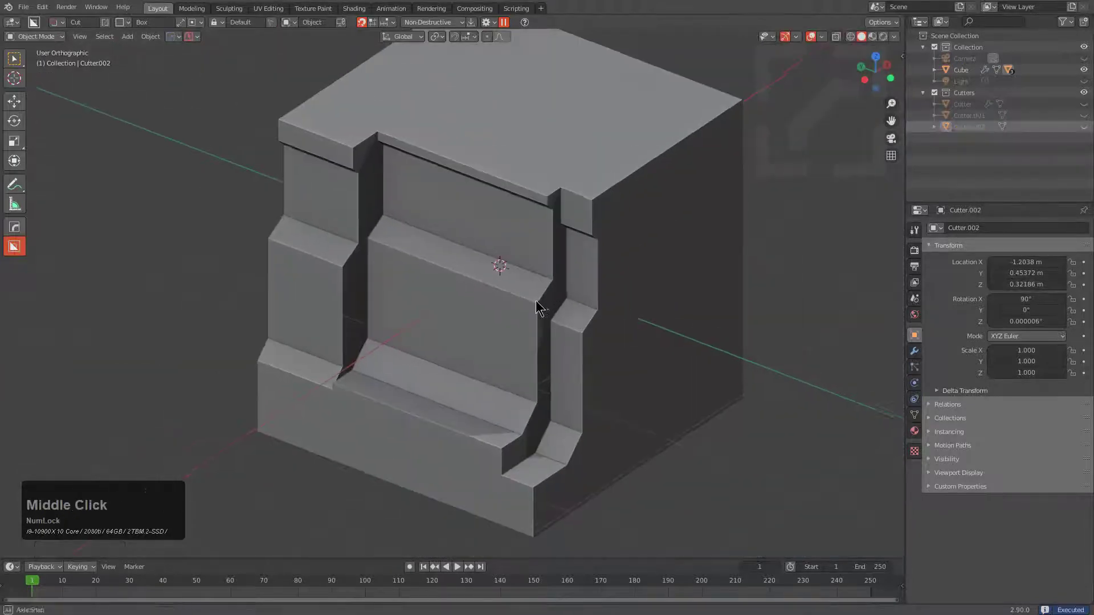
Switch the cutting shape to Circle and cut a shallow round hole into the flat face near the recess, keeping its cutter selected.
middle_drag(535, 300, 531, 297)
middle_drag(548, 221, 524, 231)
shift+middle_drag(524, 231, 444, 266)
scroll(506, 237, up, 3)
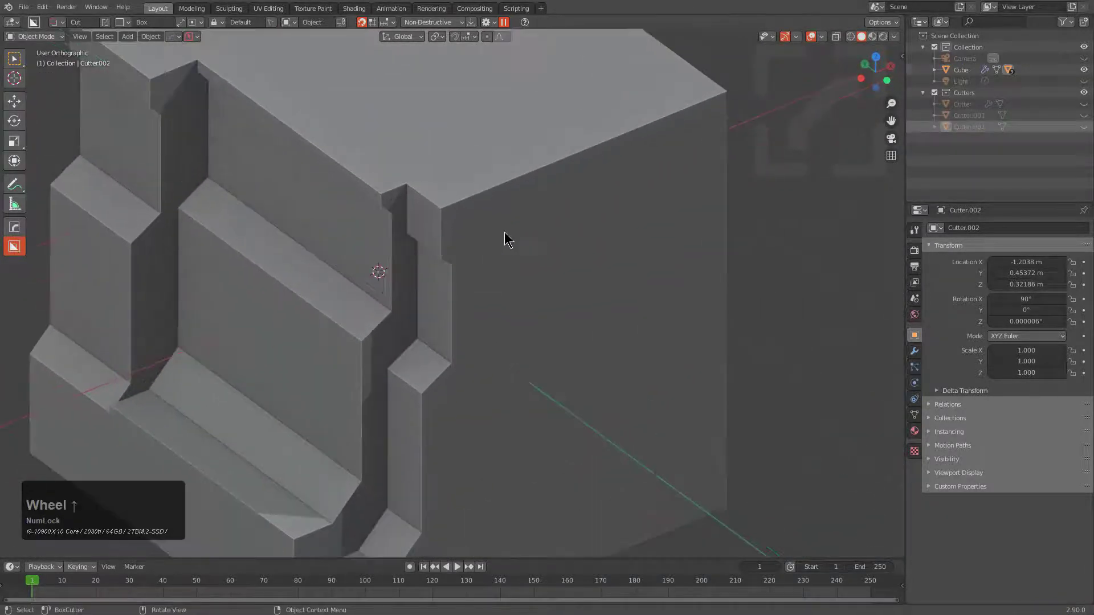
click(504, 244)
key(d)
middle_drag(532, 264, 505, 253)
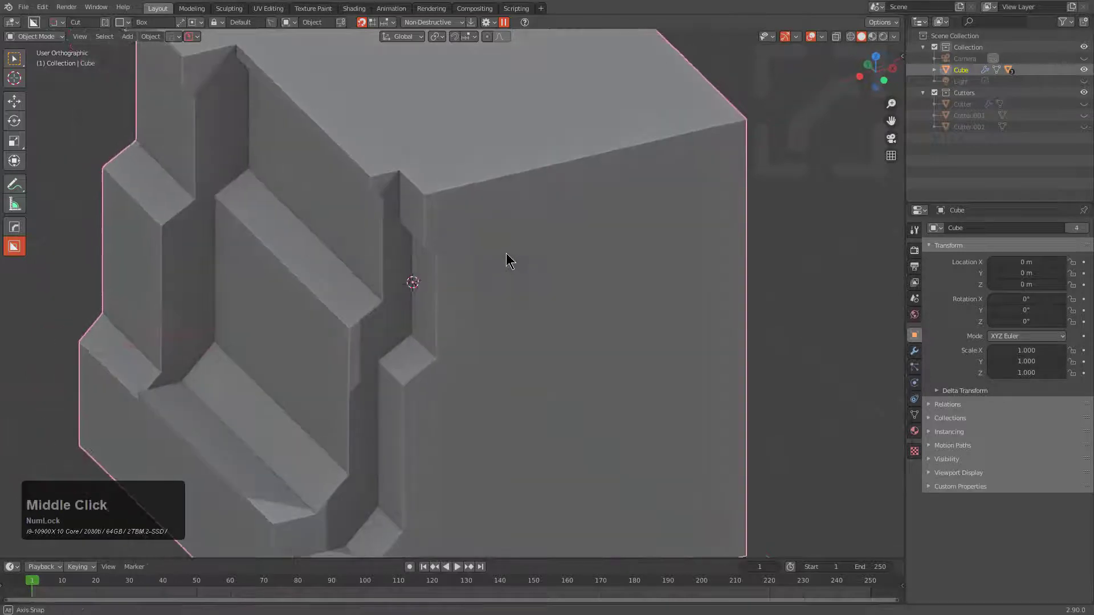
key(d)
click(480, 255)
drag(488, 261, 514, 273)
shift+click(513, 272)
Hide the circular cutter and draw a smaller circle cut off-centre inside the round hole on the cube.
scroll(587, 281, up, 4)
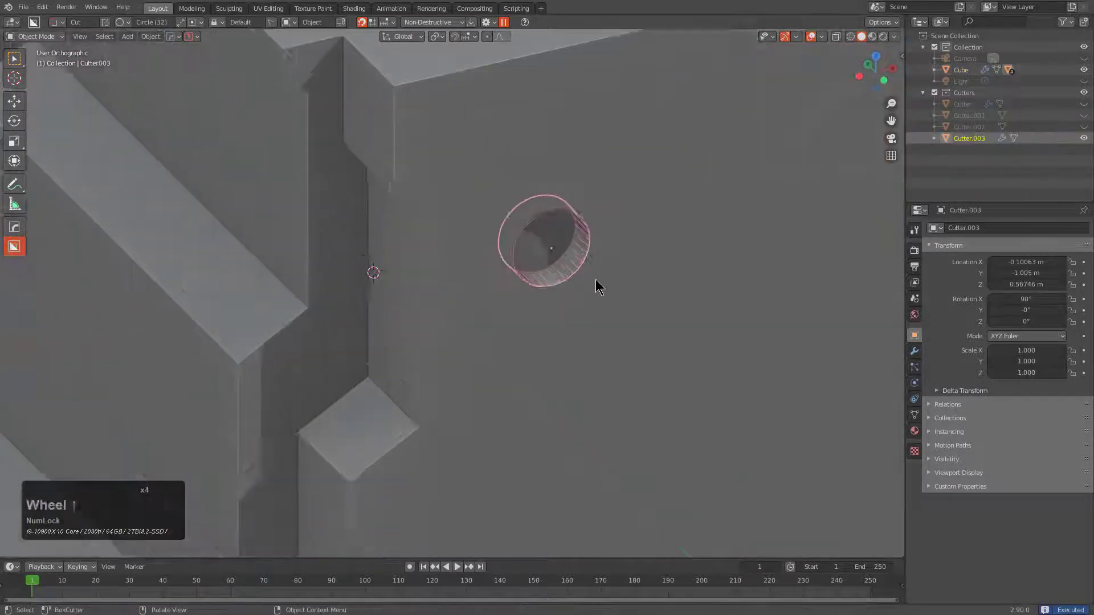
scroll(596, 268, up, 2)
key(1)
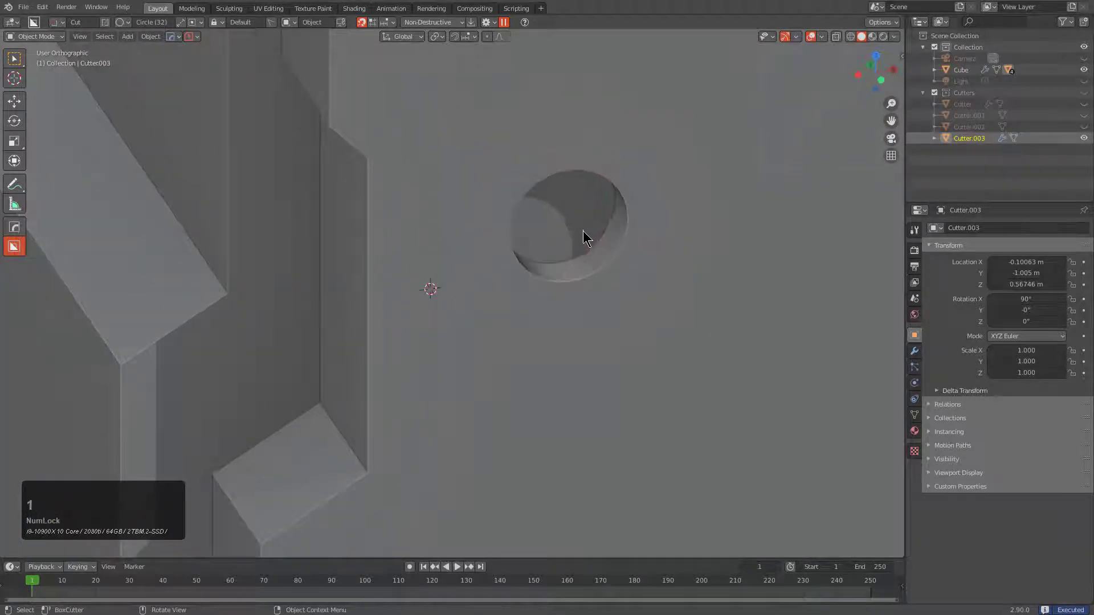
click(582, 207)
ctrl+drag(559, 208, 581, 215)
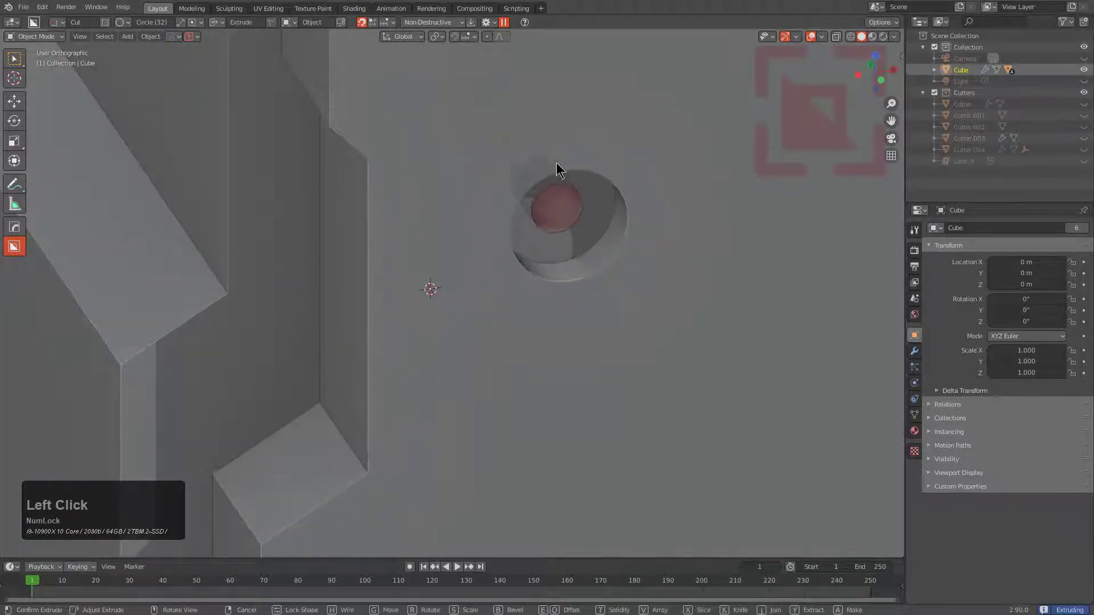
click(540, 139)
Extract the nested round hole as a custom cutter by drawing an Extract box around it.
key(d)
click(606, 281)
drag(647, 316, 412, 88)
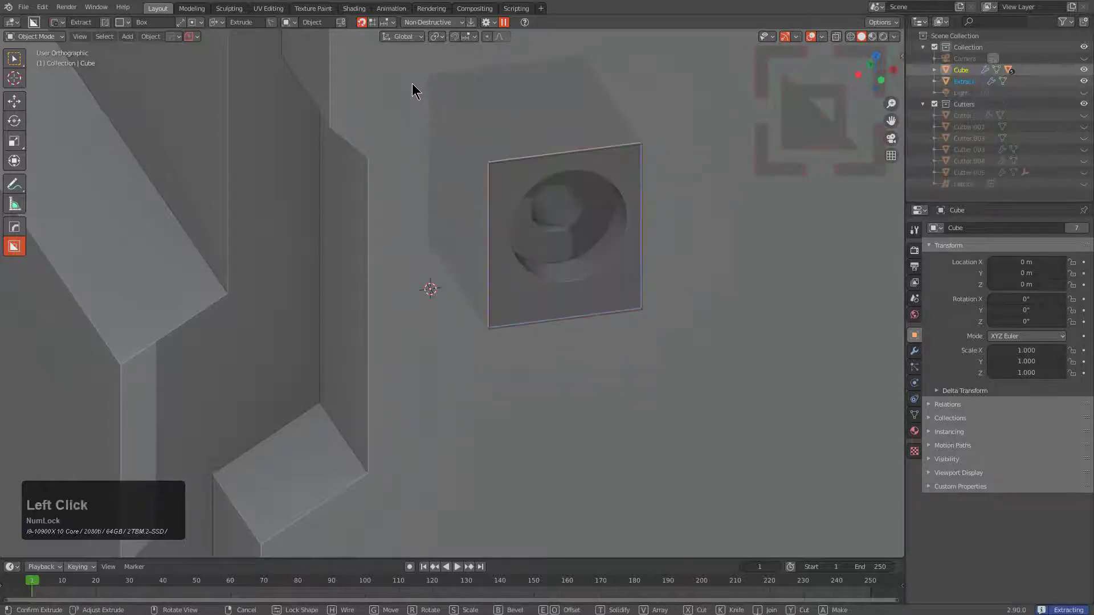
scroll(490, 204, down, 4)
scroll(479, 228, down, 5)
middle_click(513, 340)
scroll(515, 315, up, 2)
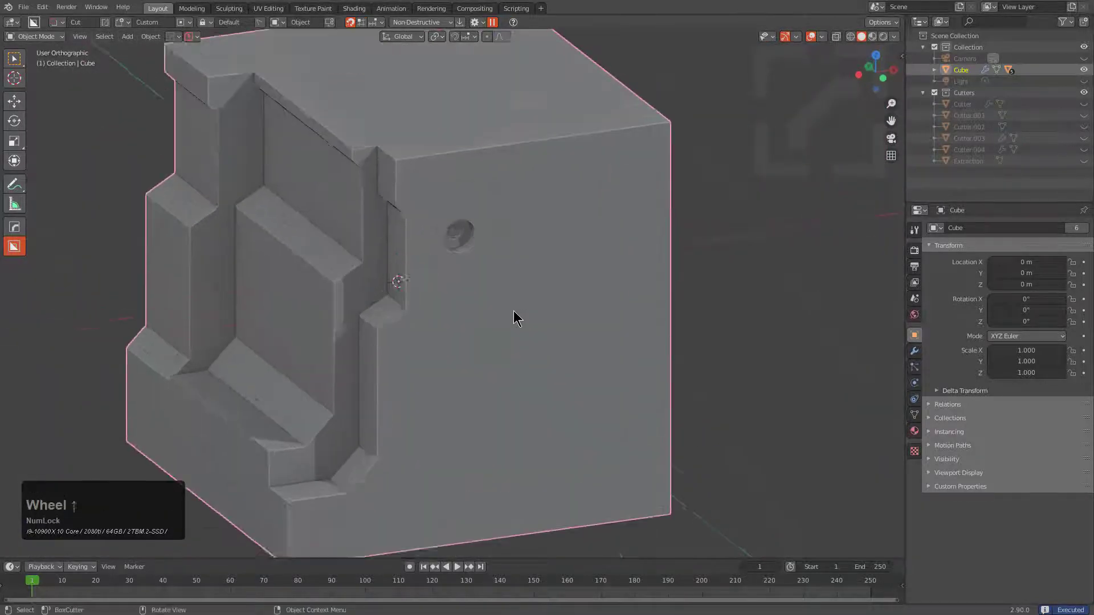
Cut the extracted round detail below the original hole and repeat it at two other spots on the same face.
mouse_move(437, 365)
mouse_down()
mouse_move(482, 402)
mouse_move(454, 375)
mouse_up()
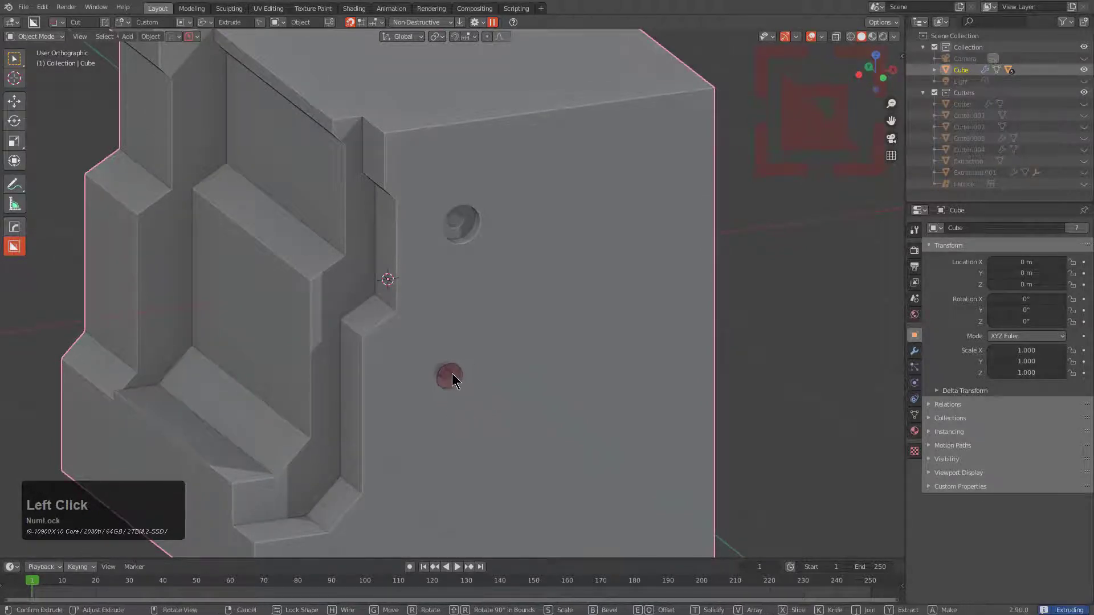
shift+middle_drag(545, 416, 460, 295)
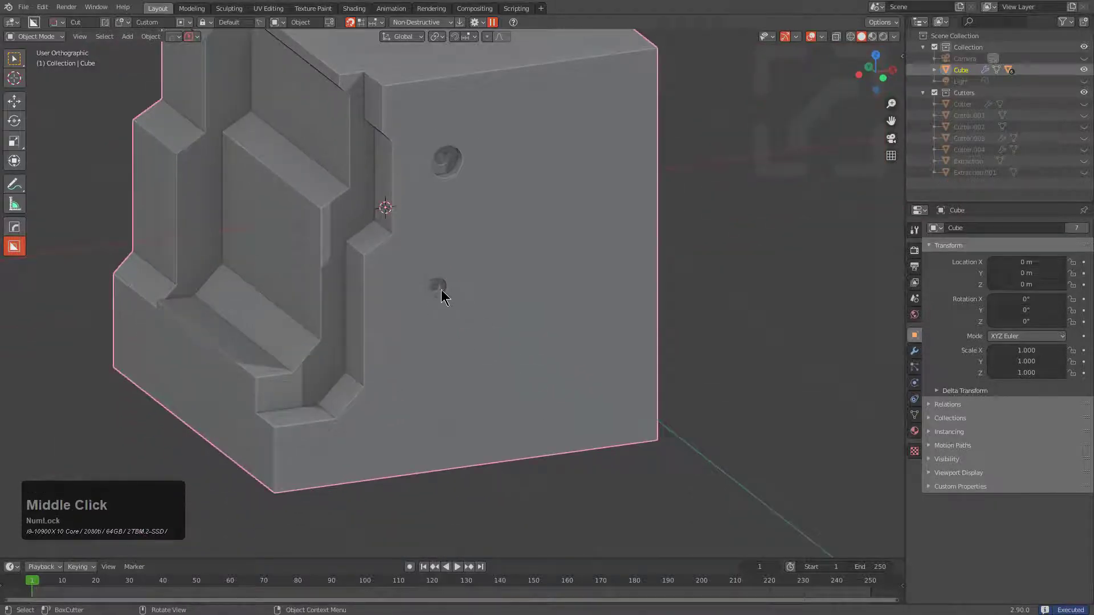
ctrl+double_click(521, 218)
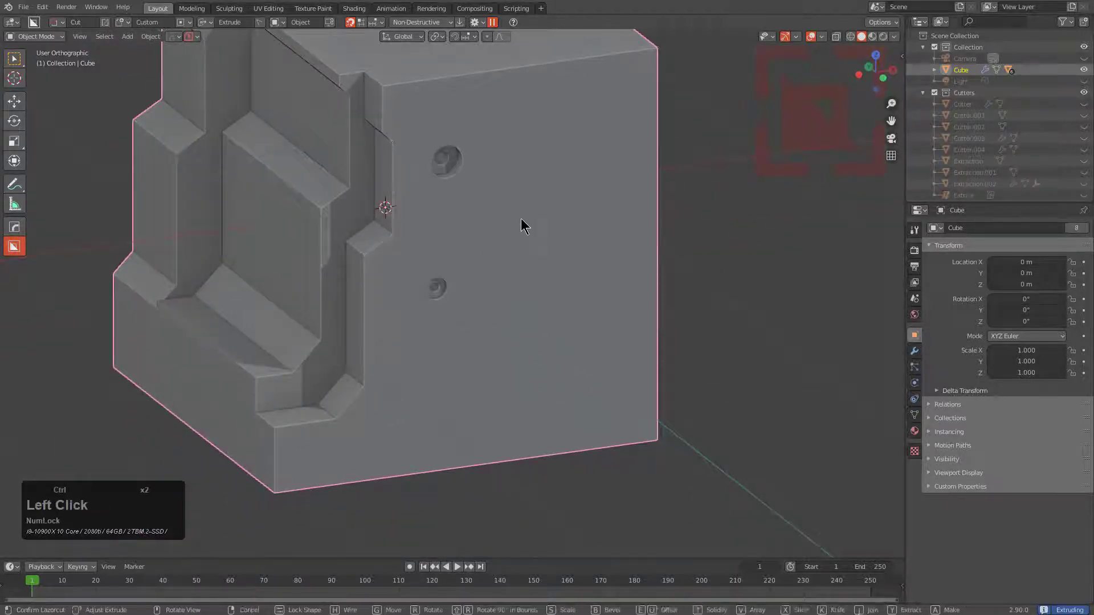
ctrl+click(589, 111)
ctrl+drag(589, 111, 611, 130)
click(583, 147)
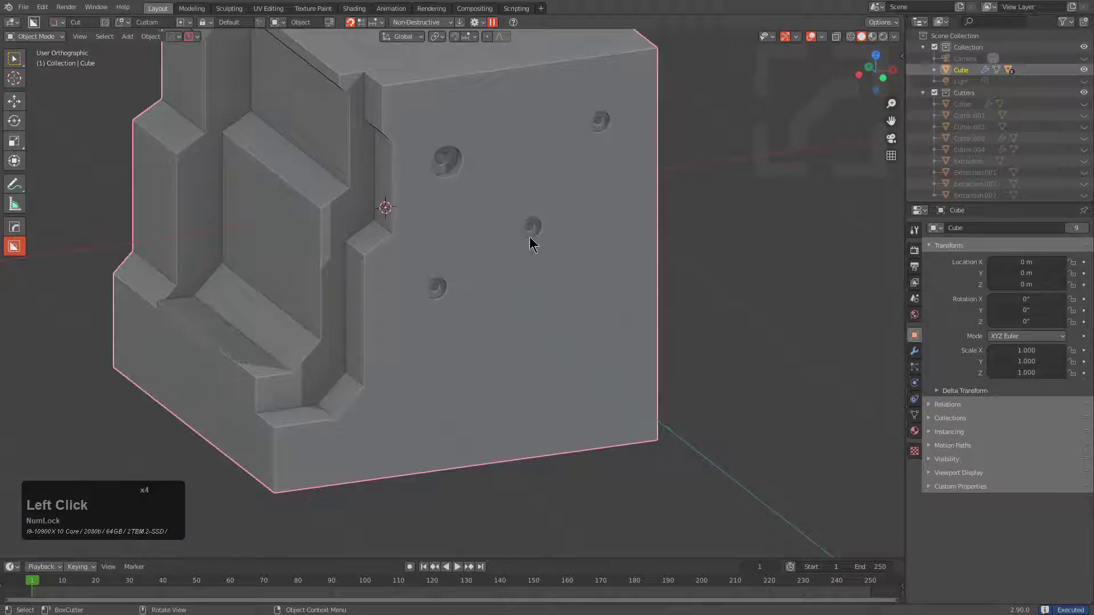
Turn off snapping and scatter repeated cuts of the extracted round detail across the rest of the cube's side face.
key(ctrl)
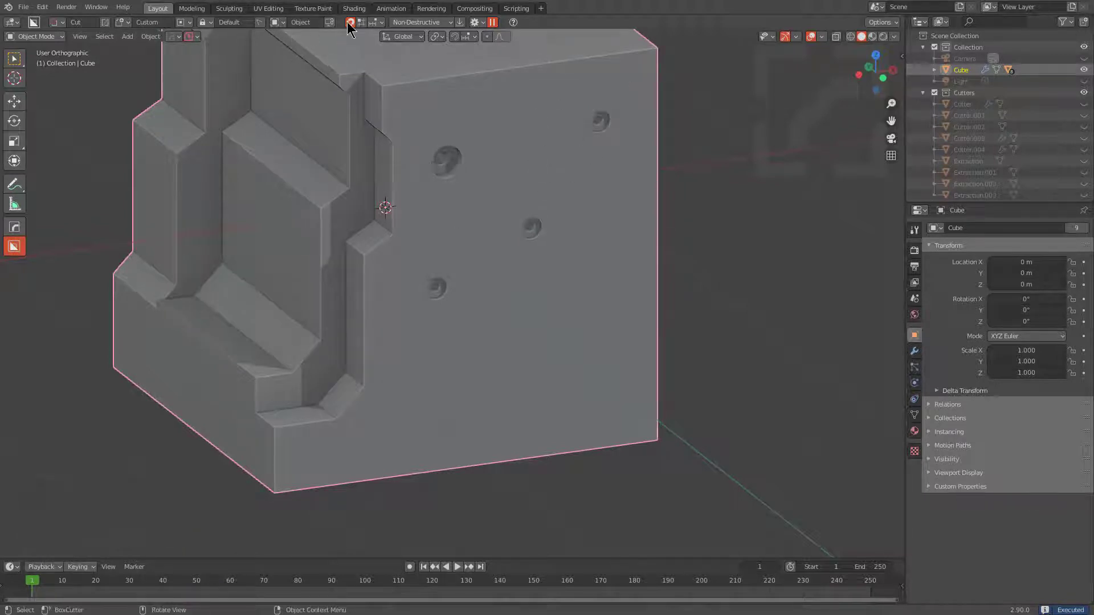
click(353, 24)
ctrl+drag(519, 107, 541, 126)
click(541, 142)
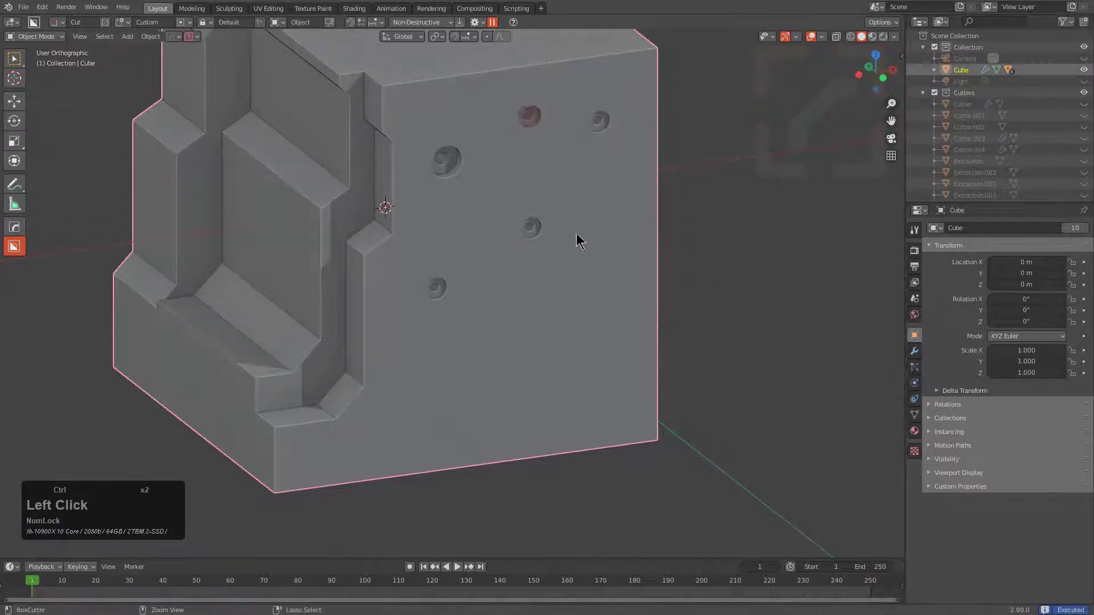
ctrl+click(610, 218)
ctrl+click(610, 228)
ctrl+click(605, 342)
ctrl+click(608, 347)
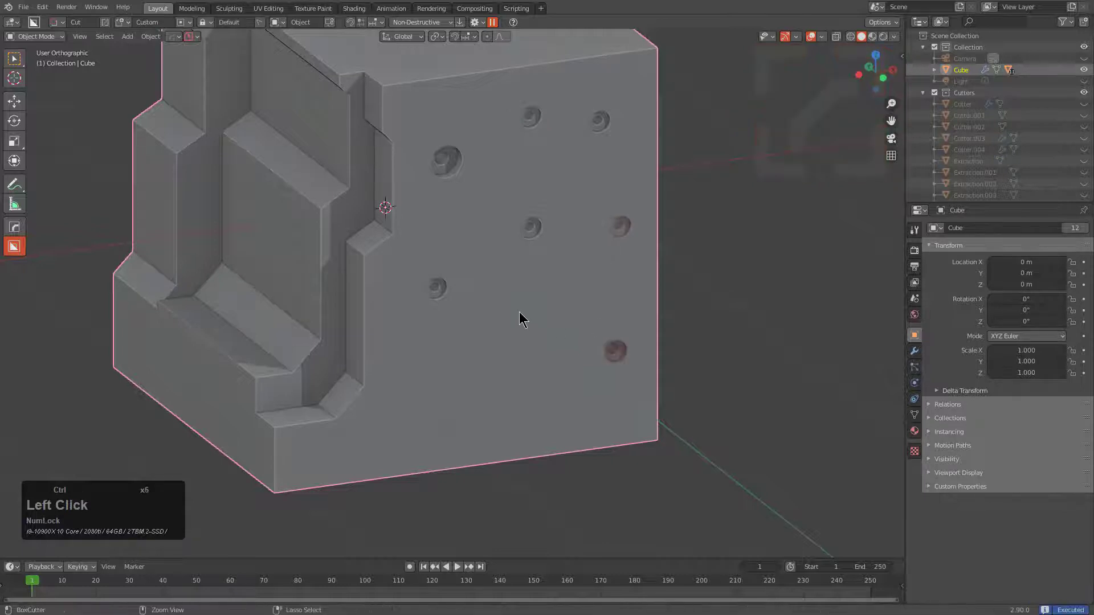
ctrl+click(526, 310)
ctrl+click(527, 313)
ctrl+click(548, 397)
ctrl+click(548, 397)
ctrl+click(488, 420)
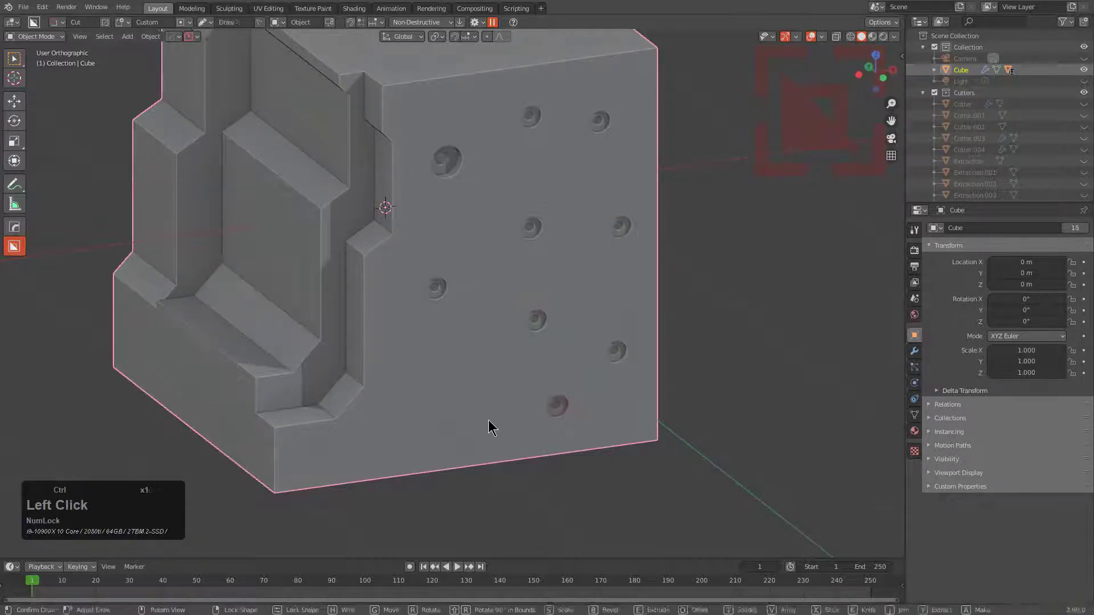
ctrl+click(488, 419)
ctrl+click(468, 347)
ctrl+click(468, 348)
ctrl+click(411, 414)
ctrl+click(412, 415)
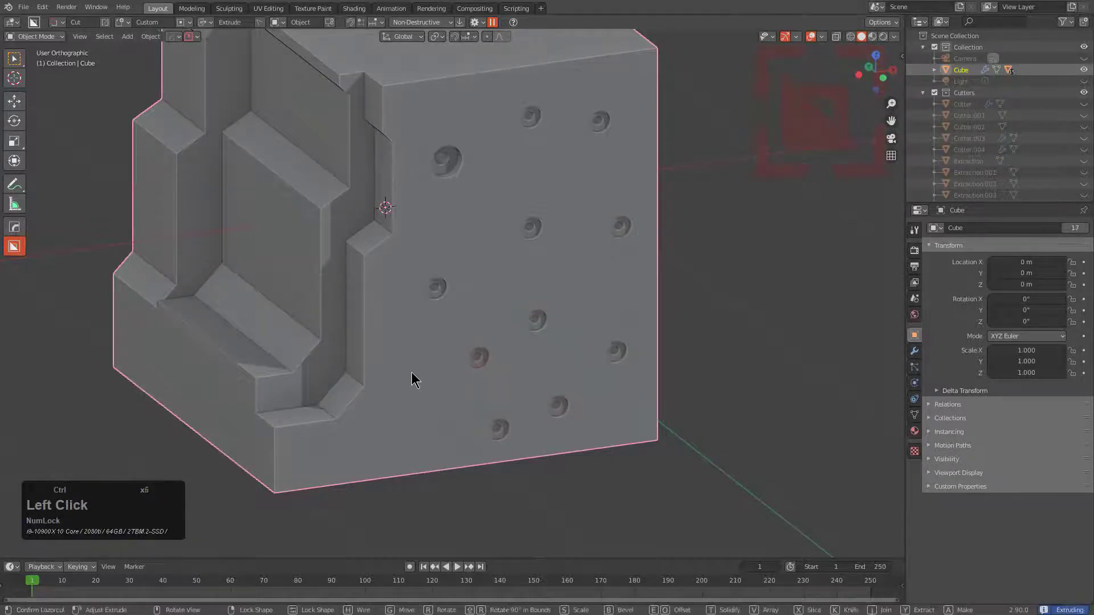
ctrl+click(401, 340)
ctrl+click(401, 339)
ctrl+click(481, 212)
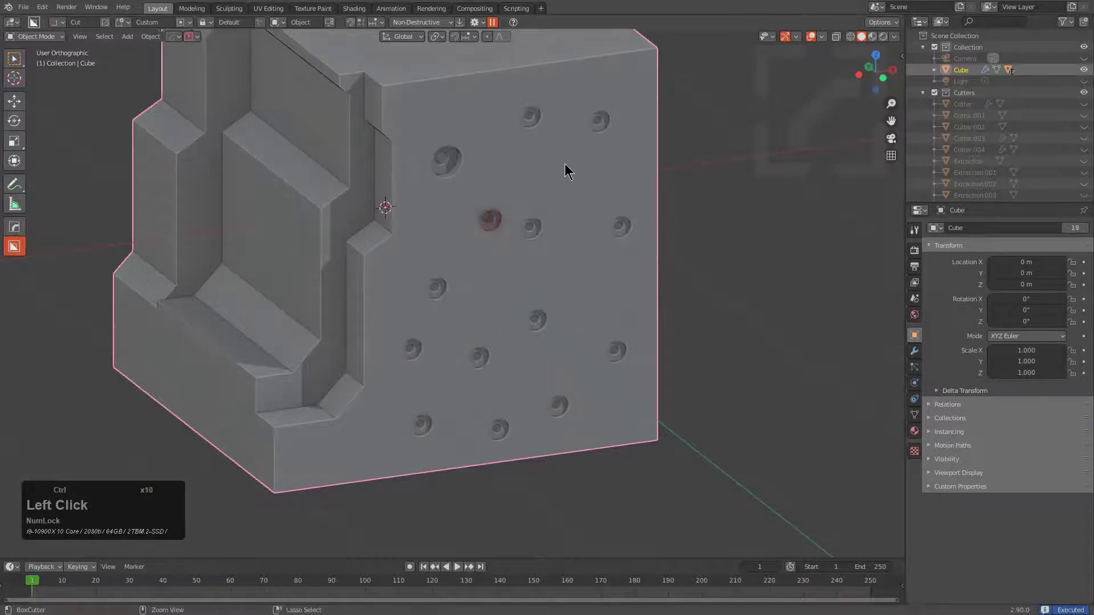
ctrl+click(567, 167)
ctrl+click(482, 96)
Stamp several cuts of the extracted round detail into the cube's top face.
scroll(481, 95, down, 3)
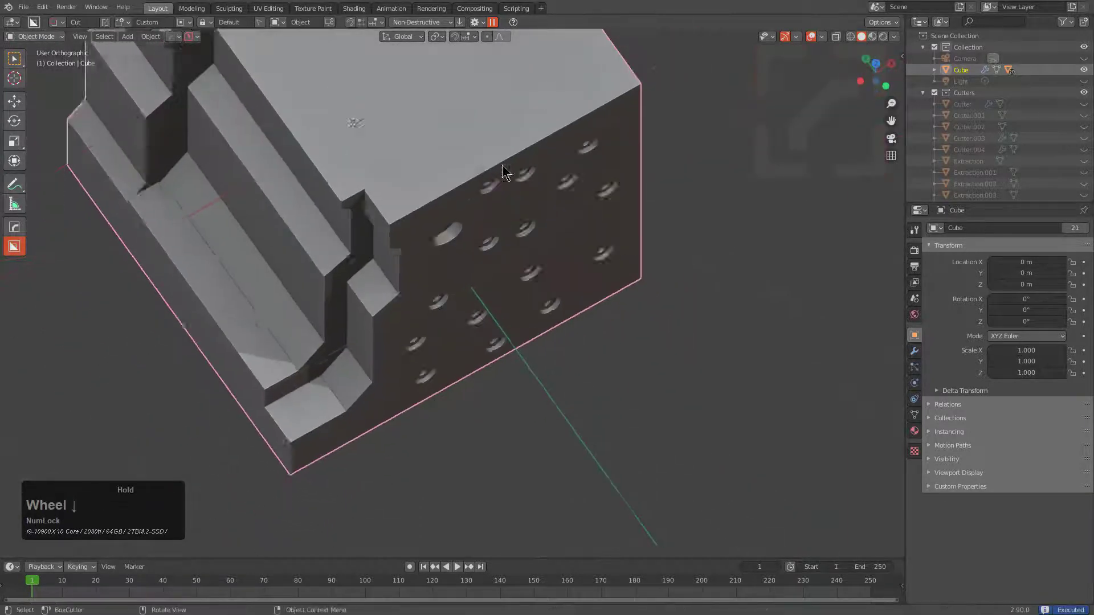
mouse_move(506, 171)
middle_down()
mouse_move(495, 215)
mouse_move(517, 196)
middle_up()
ctrl+click(529, 189)
ctrl+click(513, 176)
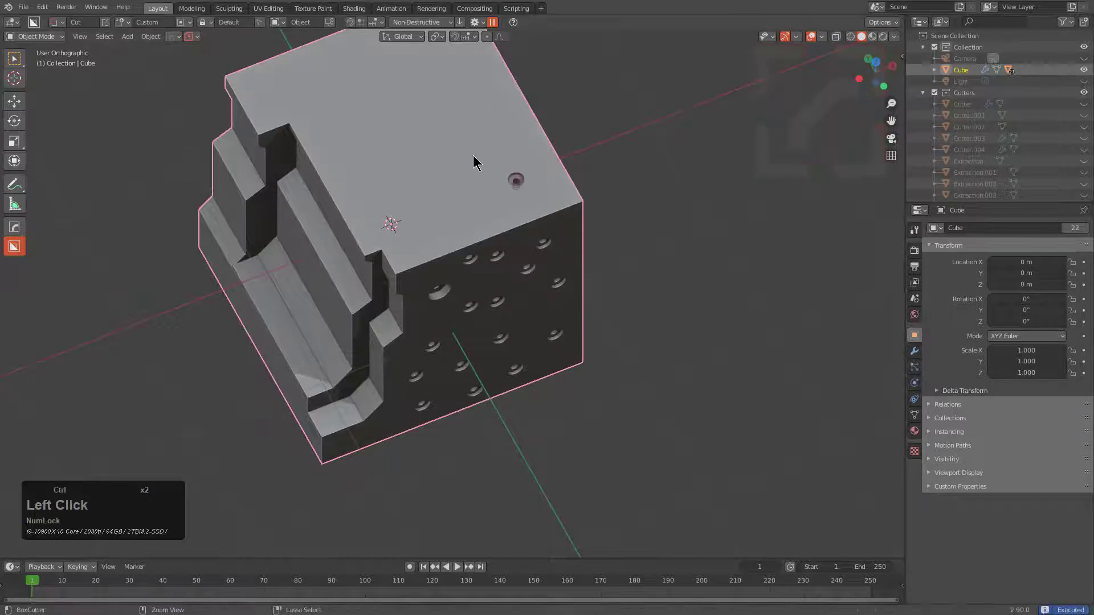
ctrl+drag(462, 153, 471, 159)
ctrl+click(455, 173)
ctrl+drag(376, 170, 385, 174)
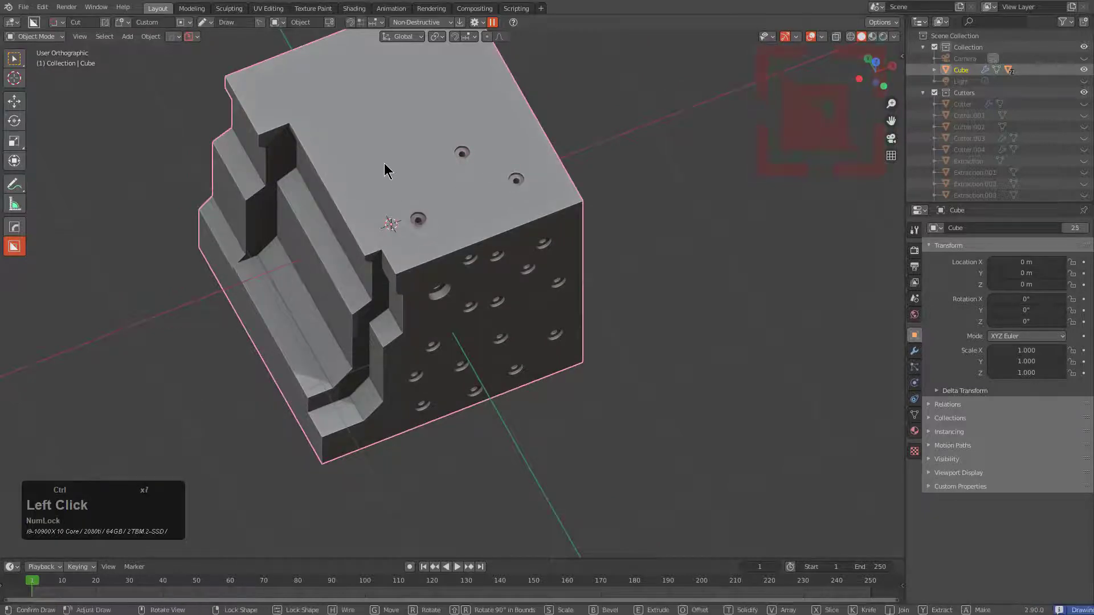
Add a new mesh cube and move it away from the original cube, to about 618 m on X.
scroll(532, 215, down, 4)
middle_drag(533, 215, 427, 264)
key(shift+a)
mouse_move(427, 262)
click(470, 288)
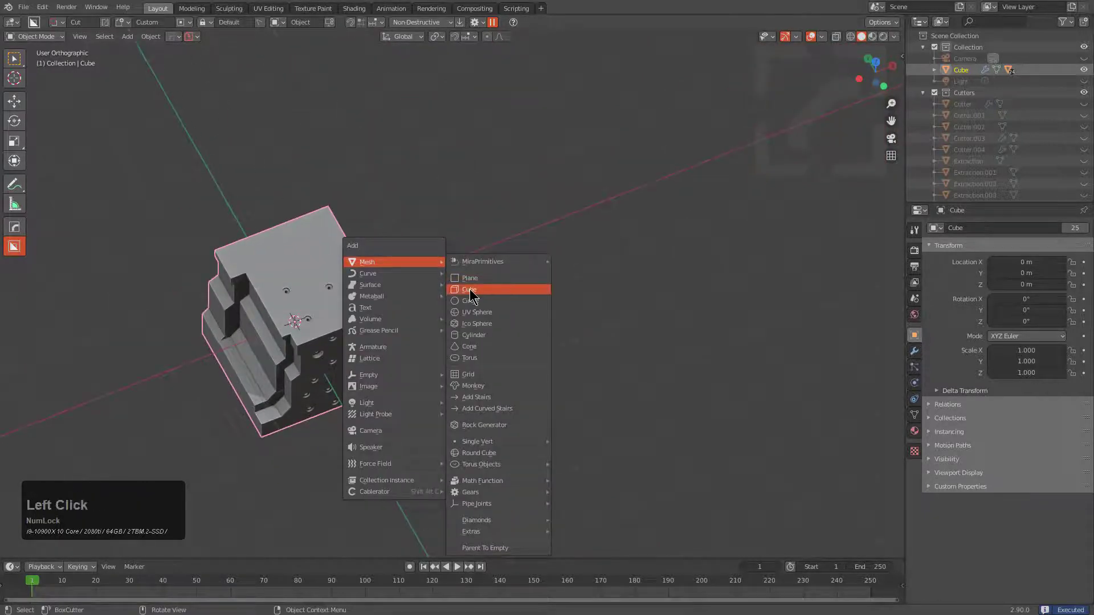
scroll(469, 289, down, 20)
key(g)
click(655, 202)
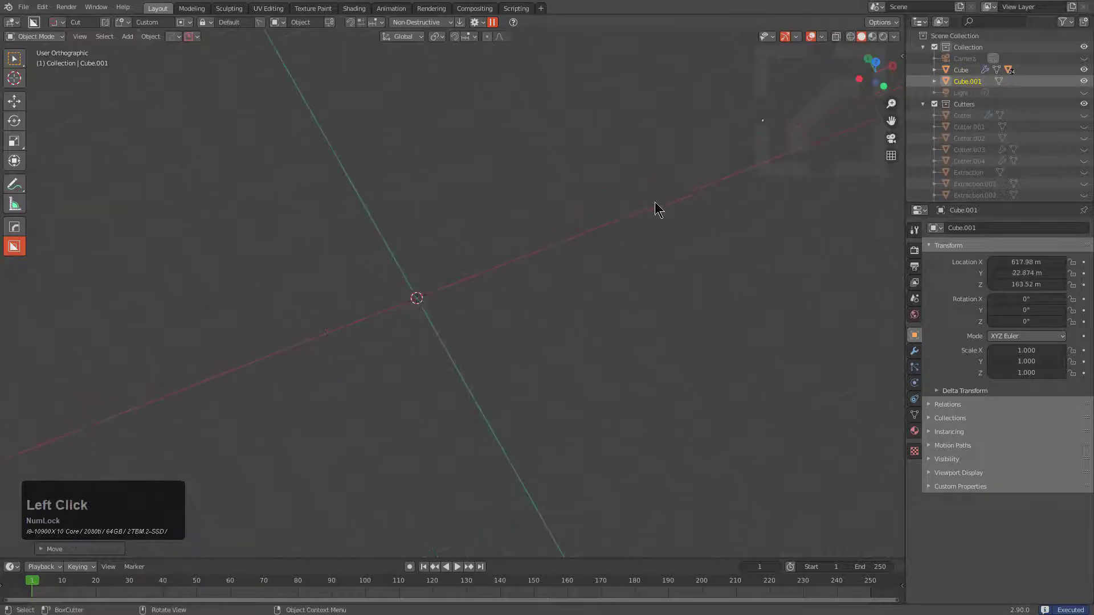
Move the new cube farther away, to about 2227 m on X, and frame it in the view.
scroll(655, 202, down, 2)
shift+middle_drag(655, 203, 361, 297)
scroll(361, 298, down, 4)
key(g)
click(668, 215)
key(KP_Decimal)
Scatter repeated cuts of the extracted round detail across the new cube's front face.
middle_drag(596, 230, 586, 189)
scroll(523, 263, down, 2)
shift+middle_drag(523, 263, 580, 227)
middle_drag(580, 228, 569, 225)
scroll(468, 243, up, 2)
ctrl+click(485, 216)
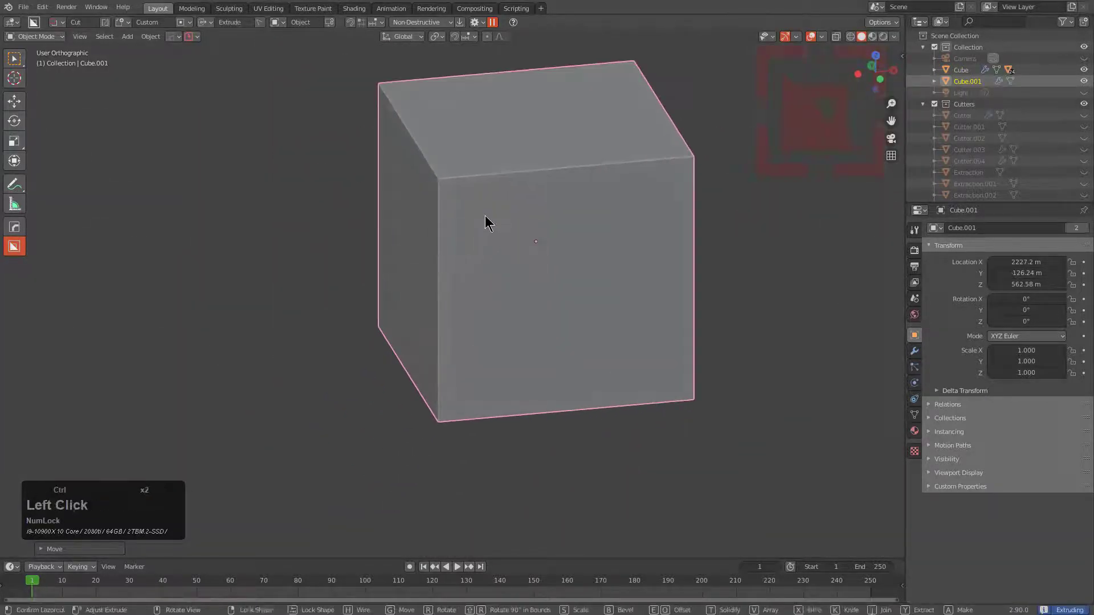
ctrl+click(583, 202)
ctrl+click(558, 292)
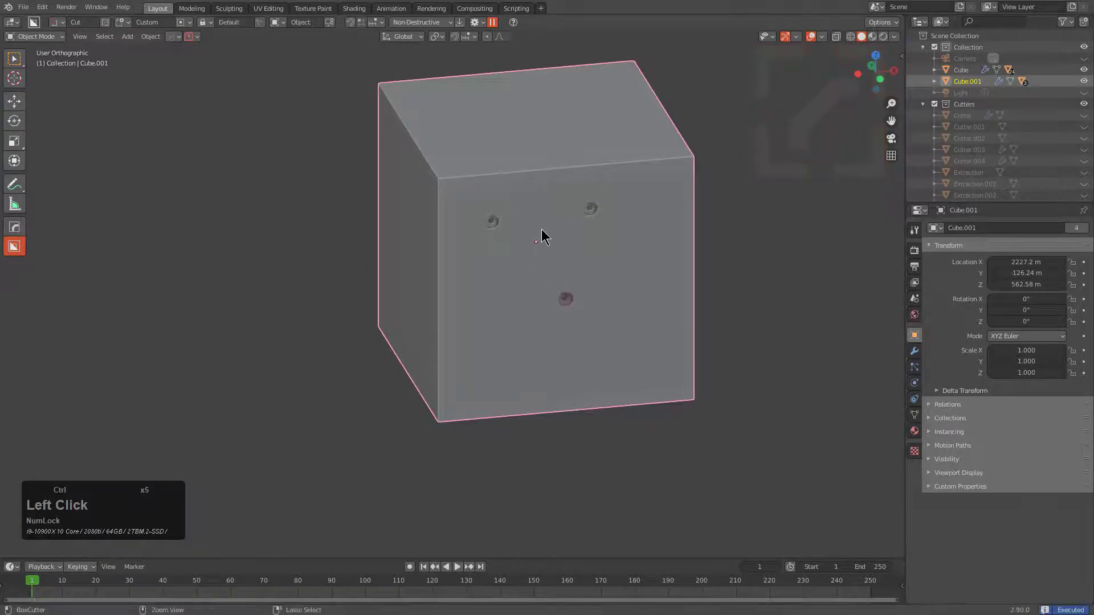
ctrl+click(541, 229)
ctrl+click(502, 313)
ctrl+click(636, 364)
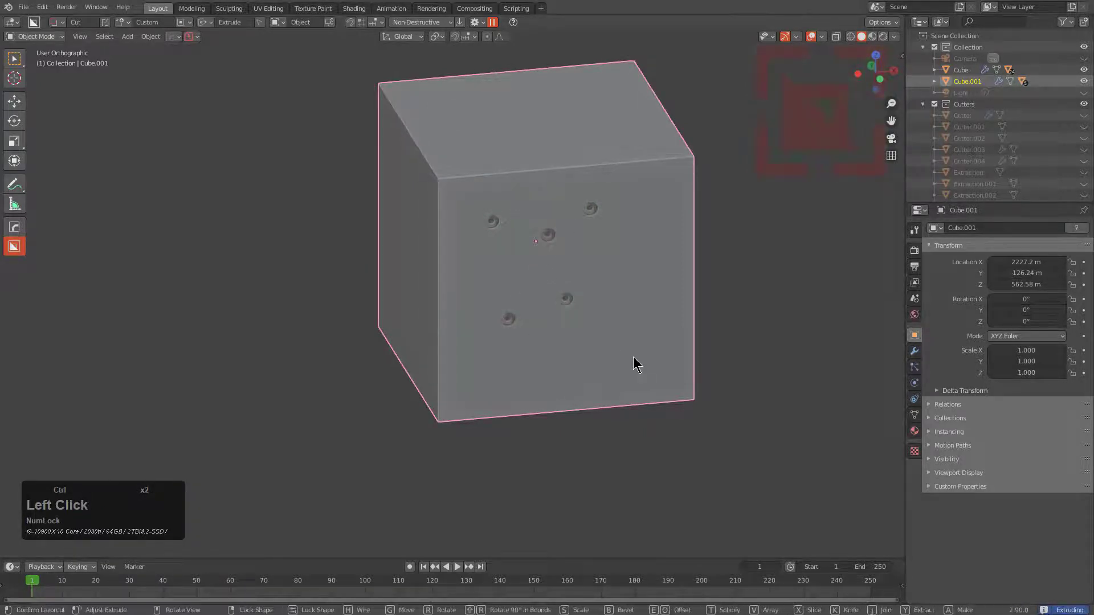
ctrl+click(649, 255)
ctrl+click(540, 382)
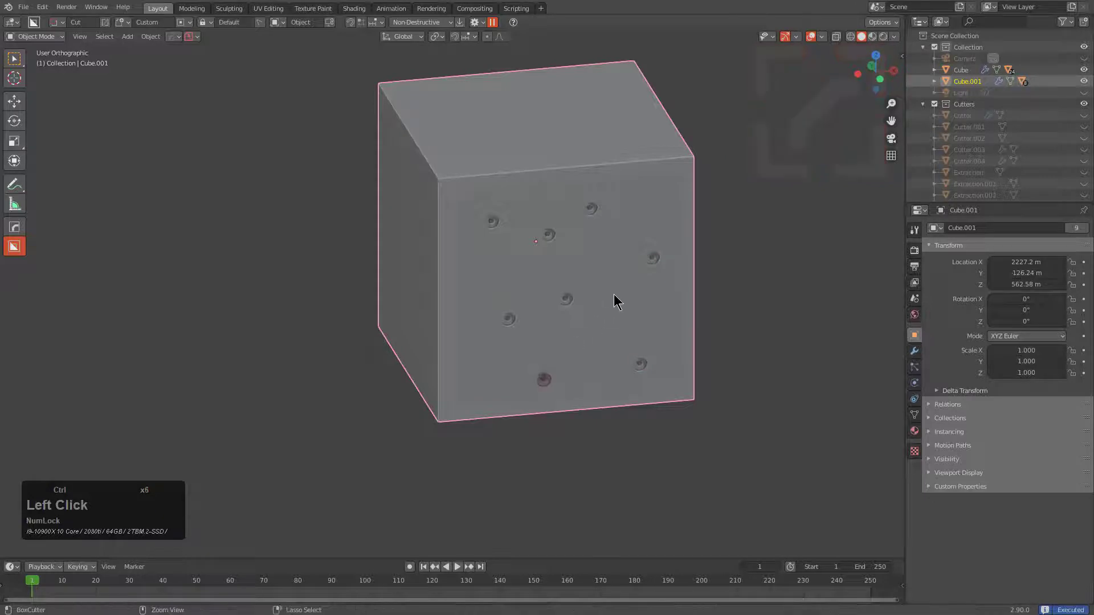
ctrl+click(620, 299)
ctrl+click(619, 235)
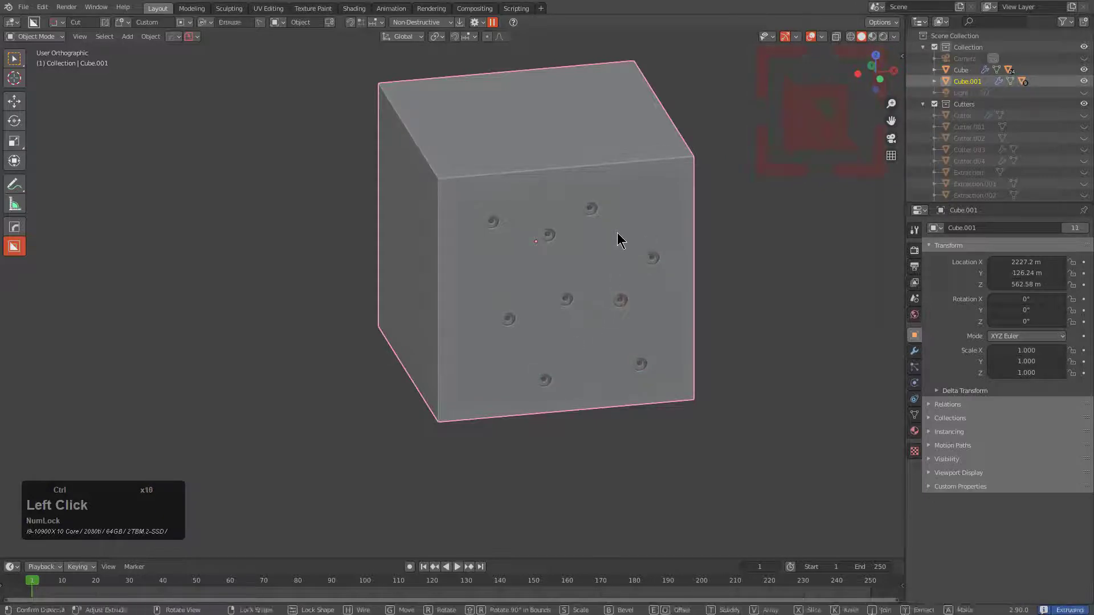
ctrl+click(495, 272)
ctrl+click(646, 196)
Pick out the faulty round cutter on the second cube's front face with Bool Scroll and move it along X.
middle_drag(627, 264, 580, 262)
scroll(580, 262, up, 2)
key(d)
scroll(579, 273, up, 4)
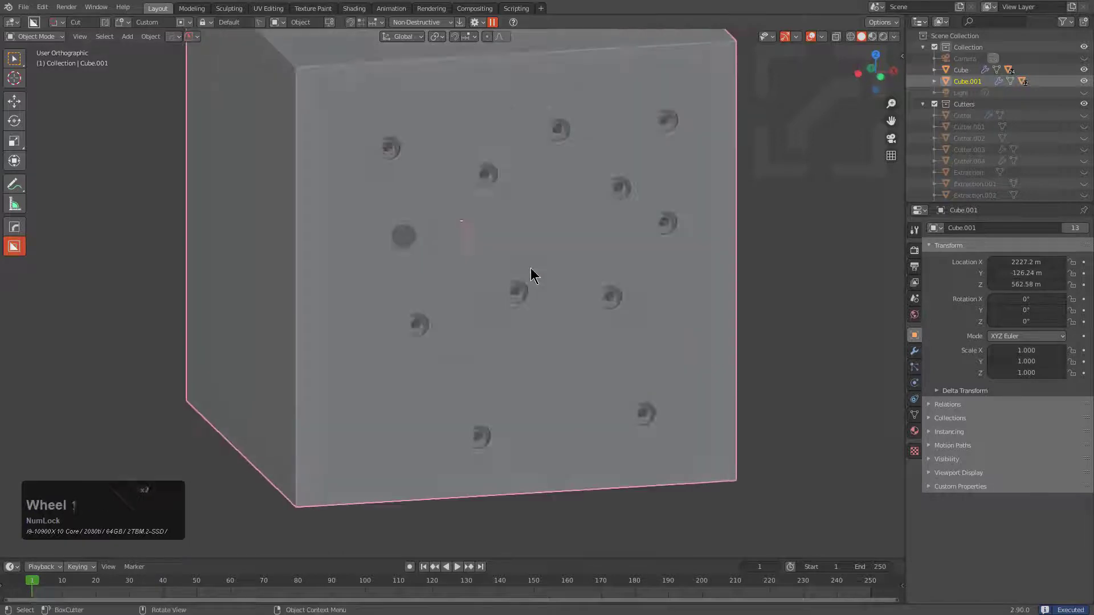
key(q)
click(434, 267)
scroll(422, 283, down, 3)
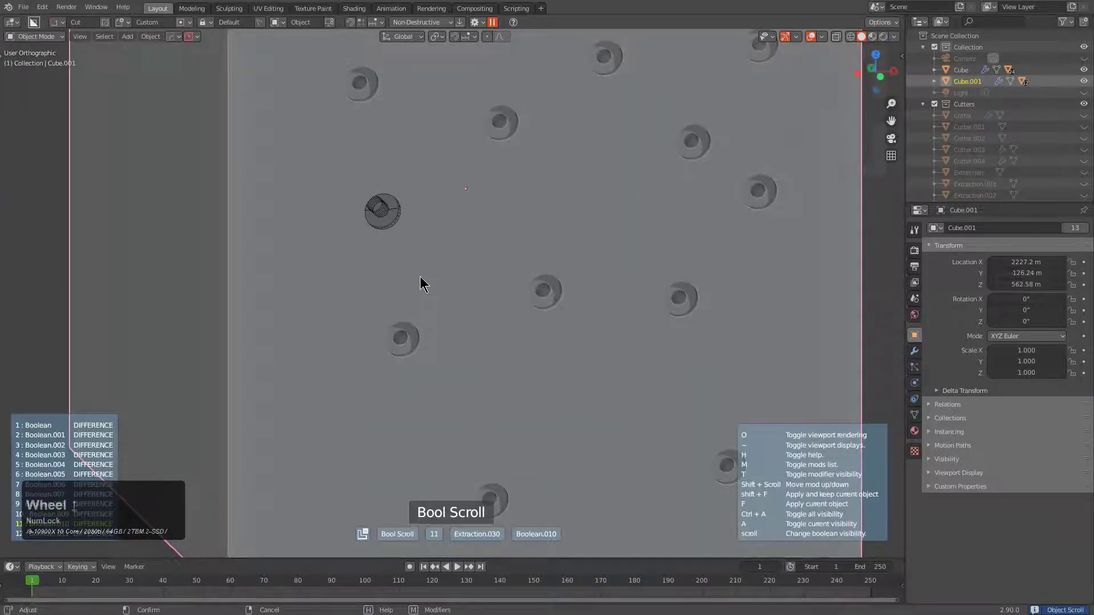
click(422, 283)
key(g)
key(x)
click(347, 272)
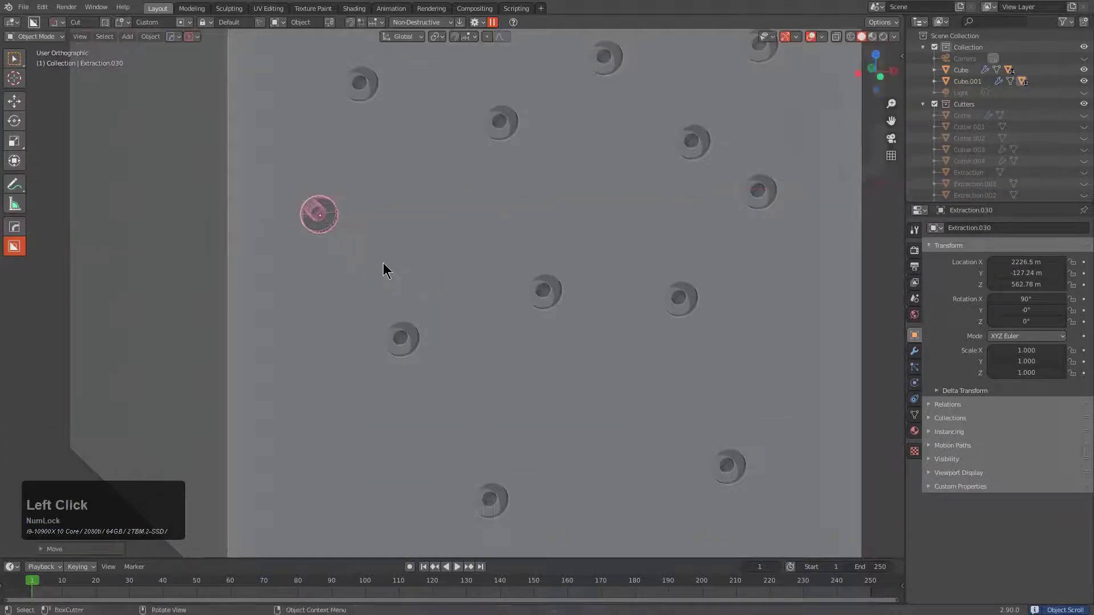
Delete the faulty round cutter and reselect the second cube.
key(x)
click(340, 263)
scroll(433, 254, down, 3)
click(511, 254)
mouse_move(512, 254)
middle_down()
mouse_move(538, 267)
mouse_move(494, 263)
middle_up()
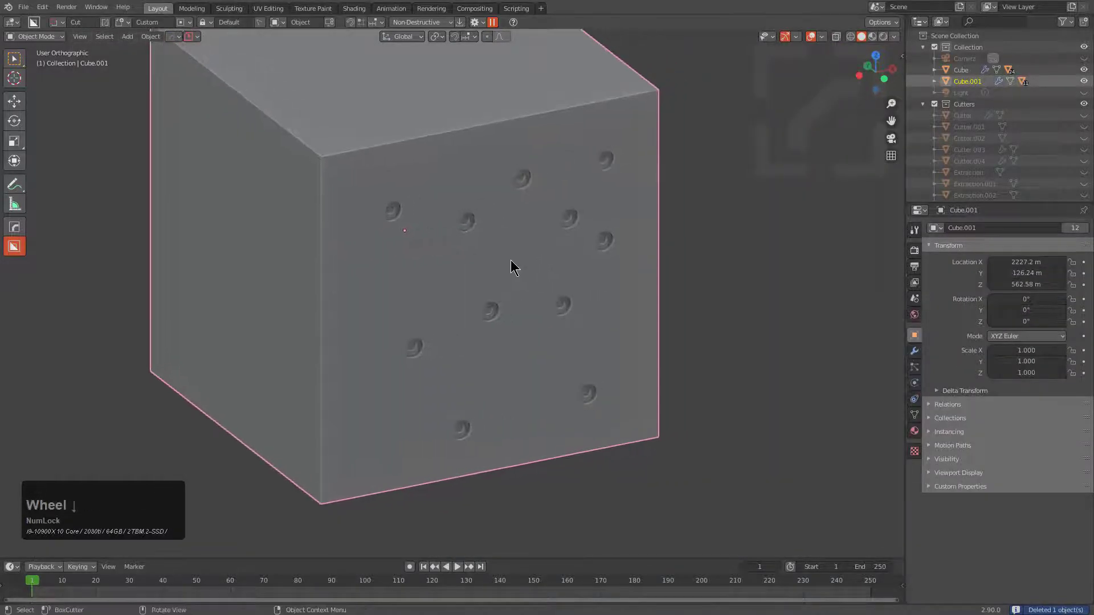
Extract all the scattered round details with a box-shaped BoxCutter extraction covering most of the front face.
key(d)
click(453, 303)
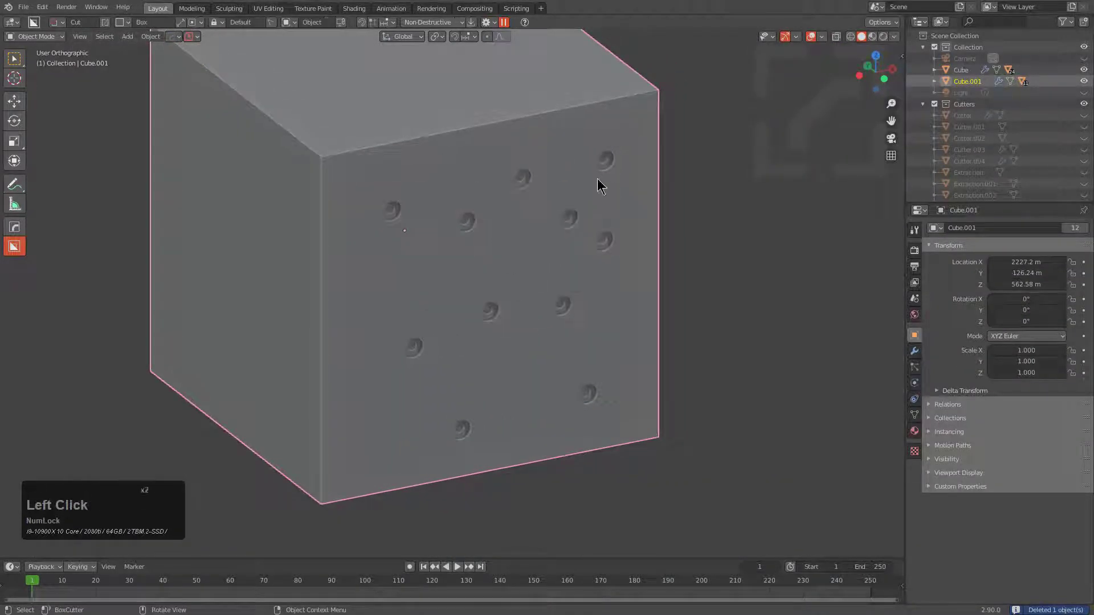
drag(633, 122, 345, 489)
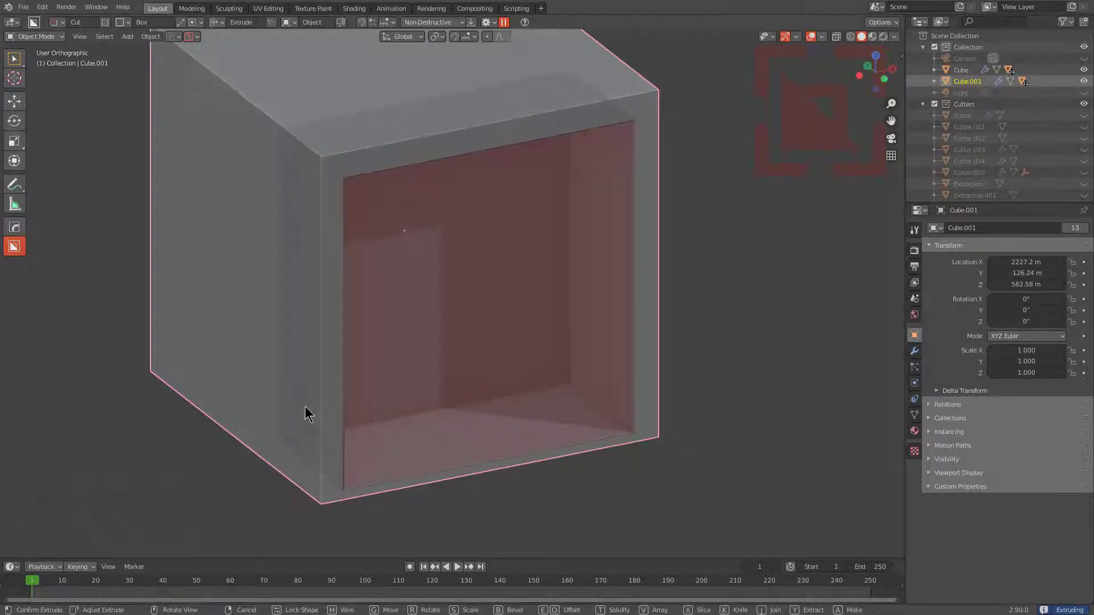
key(y)
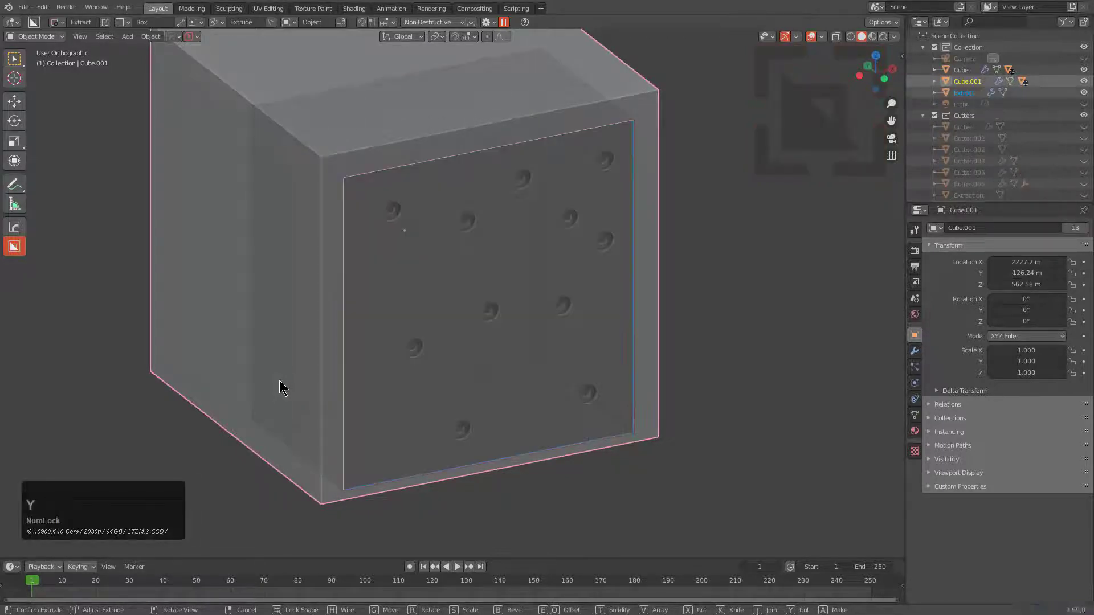
click(281, 380)
Stamp the extracted pattern of round details onto the adjacent side face of the cube.
middle_drag(524, 321, 370, 341)
scroll(487, 340, down, 1)
middle_drag(487, 341, 422, 335)
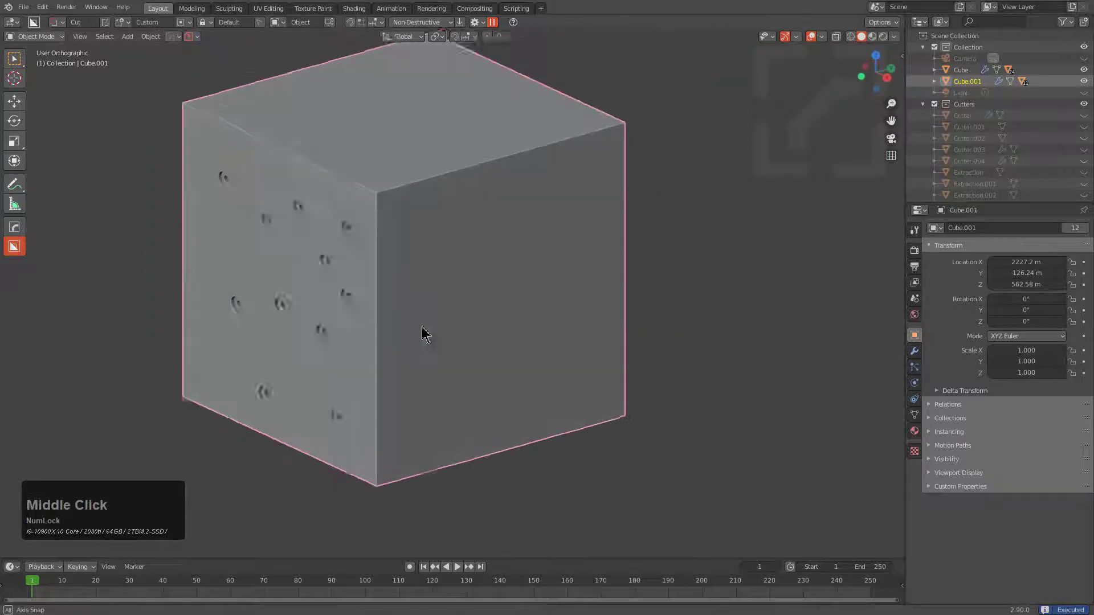
scroll(521, 314, up, 2)
mouse_move(518, 319)
mouse_down()
mouse_move(561, 355)
mouse_move(619, 376)
mouse_up()
click(607, 364)
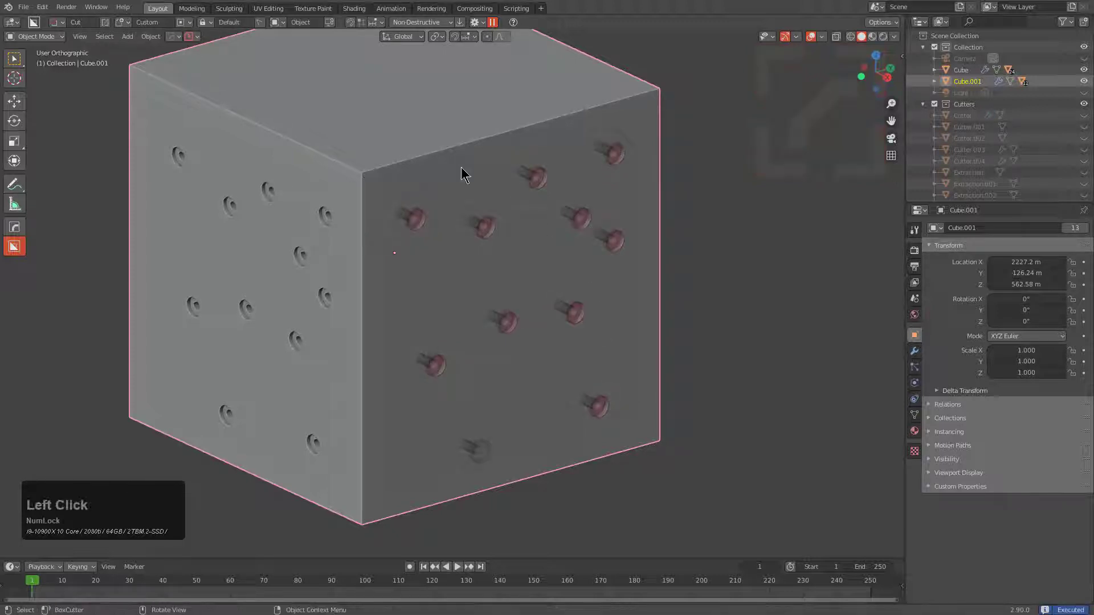
Select the newest pattern cutter on the cube with Bool Scroll and get close to its uncapped detail.
middle_drag(596, 314, 414, 275)
middle_drag(414, 321, 430, 324)
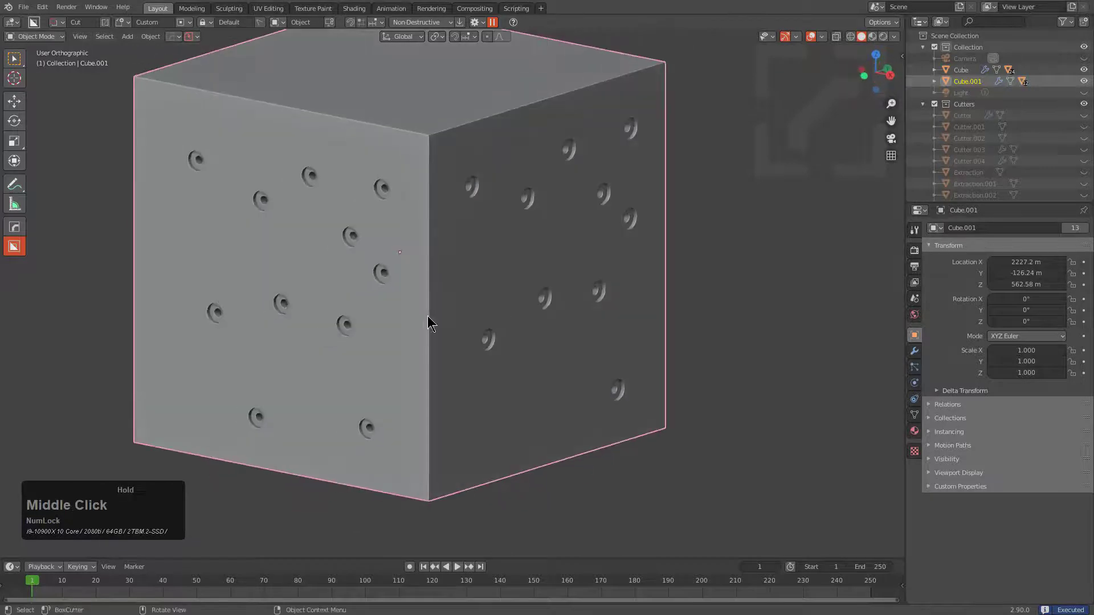
middle_drag(530, 398, 428, 428)
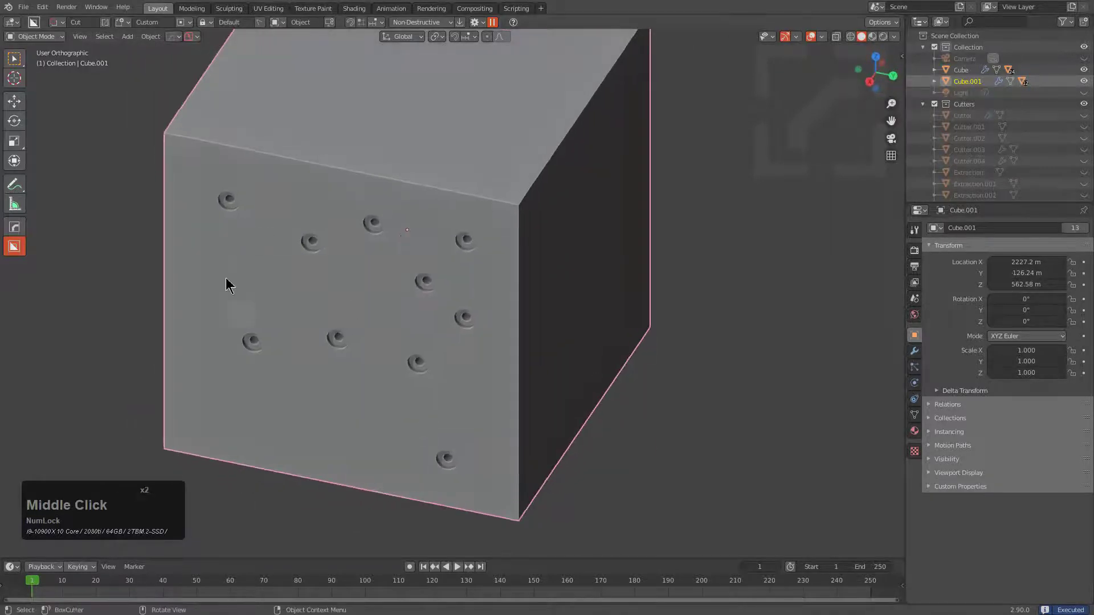
key(q)
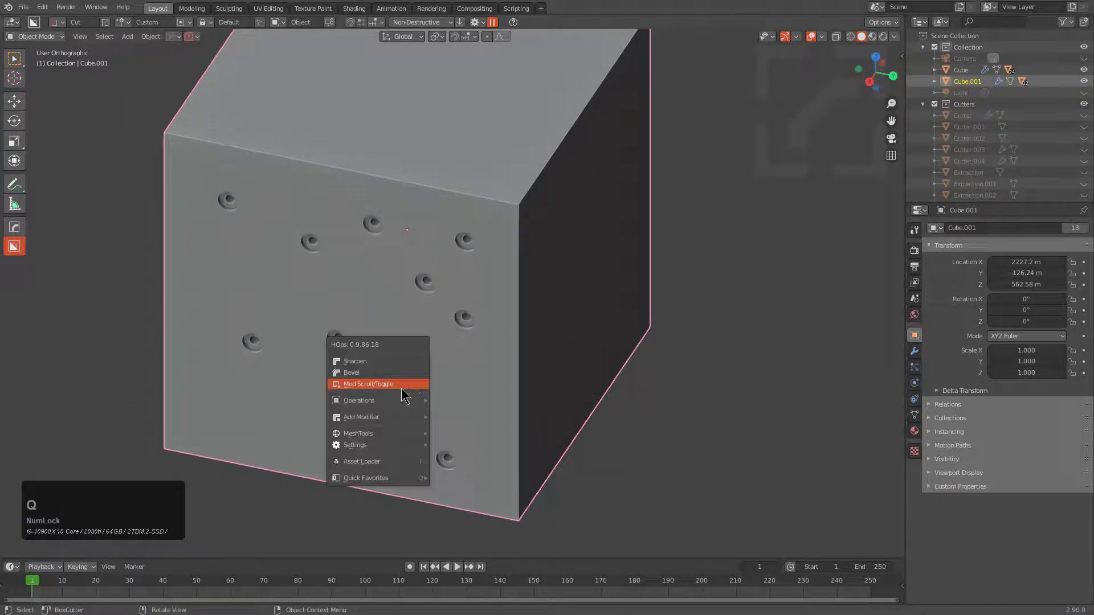
click(401, 388)
scroll(401, 388, down, 1)
click(401, 388)
middle_drag(296, 466, 408, 395)
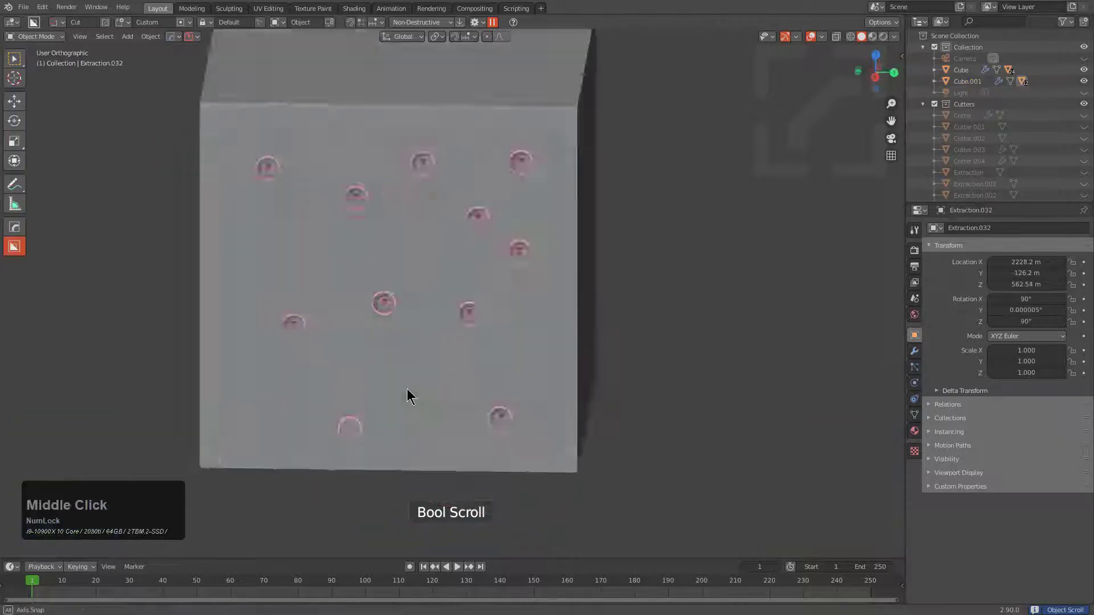
scroll(452, 408, up, 6)
shift+middle_drag(576, 336, 512, 368)
Fill the open outer rim loop of the uncapped round detail in the pattern cutter's mesh.
key(Tab)
key(3)
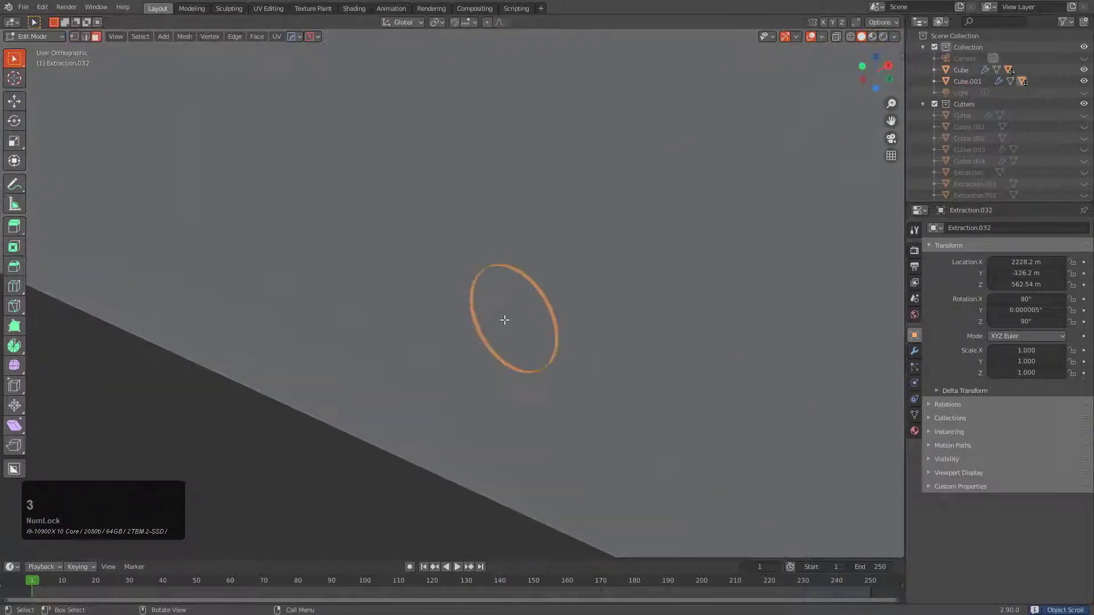
key(alt+z)
scroll(603, 282, up, 3)
key(a)
key(2)
alt+click(609, 280)
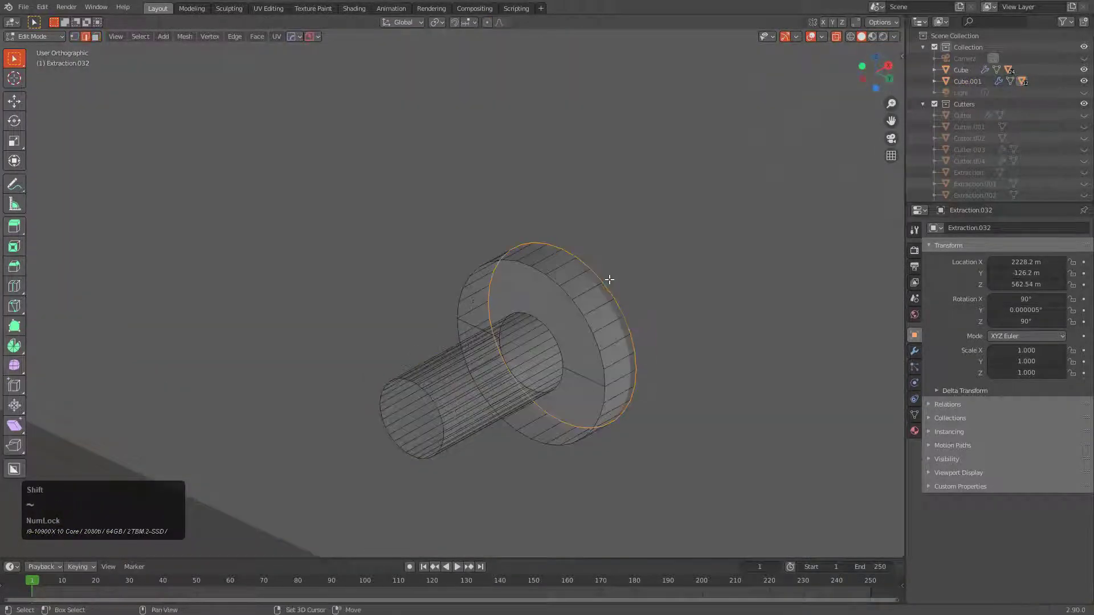
key(f)
key(alt+z)
key(Tab)
Stamp the extracted pattern onto the cube's next side face and select the resulting cutter.
scroll(610, 278, down, 10)
middle_drag(610, 278, 534, 304)
key(alt+a)
scroll(568, 317, down, 2)
click(472, 306)
mouse_move(535, 312)
ctrl+mouse_down()
mouse_move(622, 370)
mouse_move(617, 351)
ctrl+mouse_up()
key(d)
key(d)
click(479, 408)
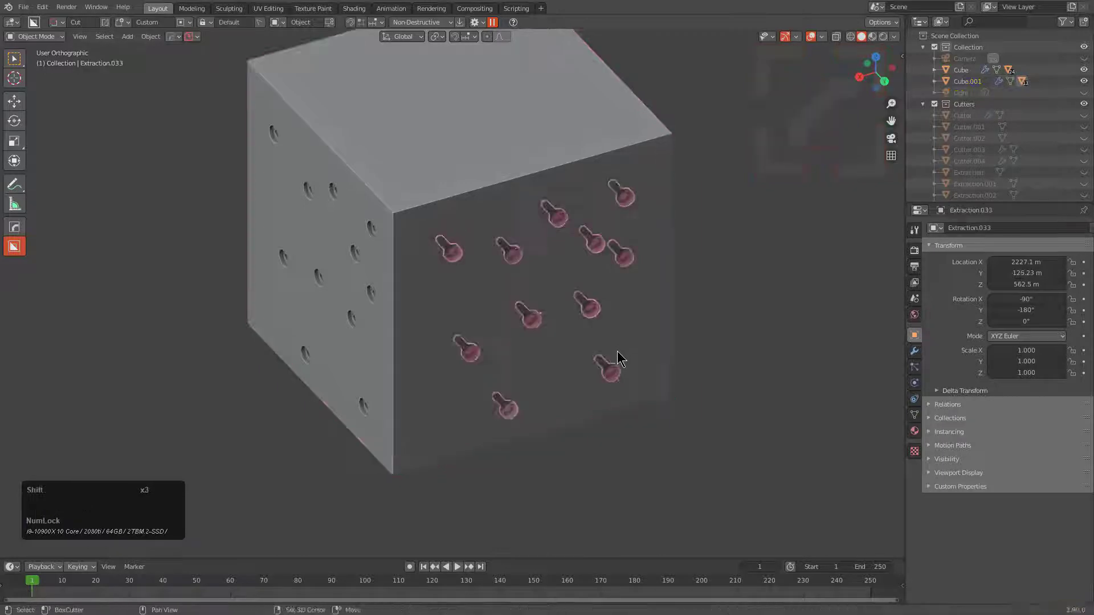
Cap the open rim of the uncapped detail in the Extraction.033 cutter with a face.
mouse_move(617, 351)
middle_down()
mouse_move(552, 293)
mouse_move(530, 297)
middle_up()
key(Tab)
shift+middle_drag(459, 376, 506, 295)
scroll(505, 296, up, 4)
key(a)
alt+click(547, 418)
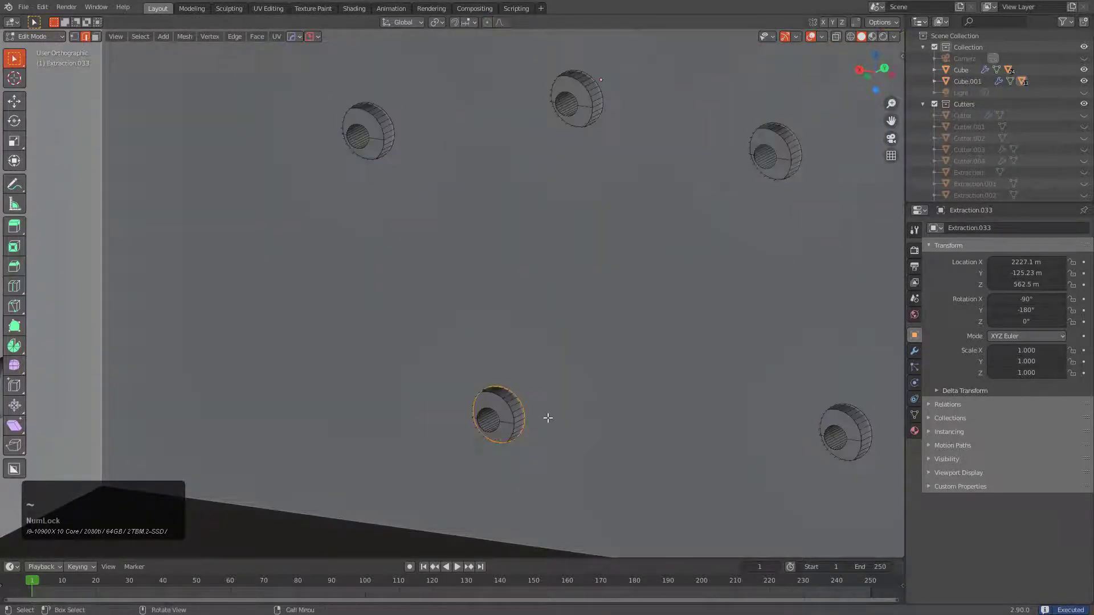
key(f)
key(a)
key(Tab)
scroll(549, 329, down, 4)
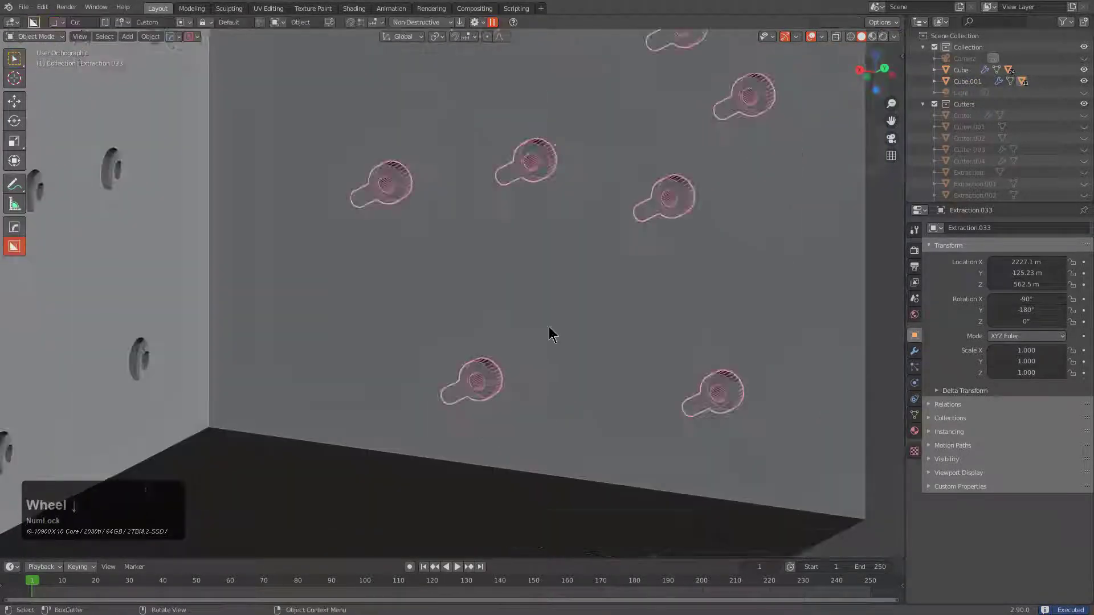
middle_drag(549, 330, 368, 276)
scroll(519, 344, down, 2)
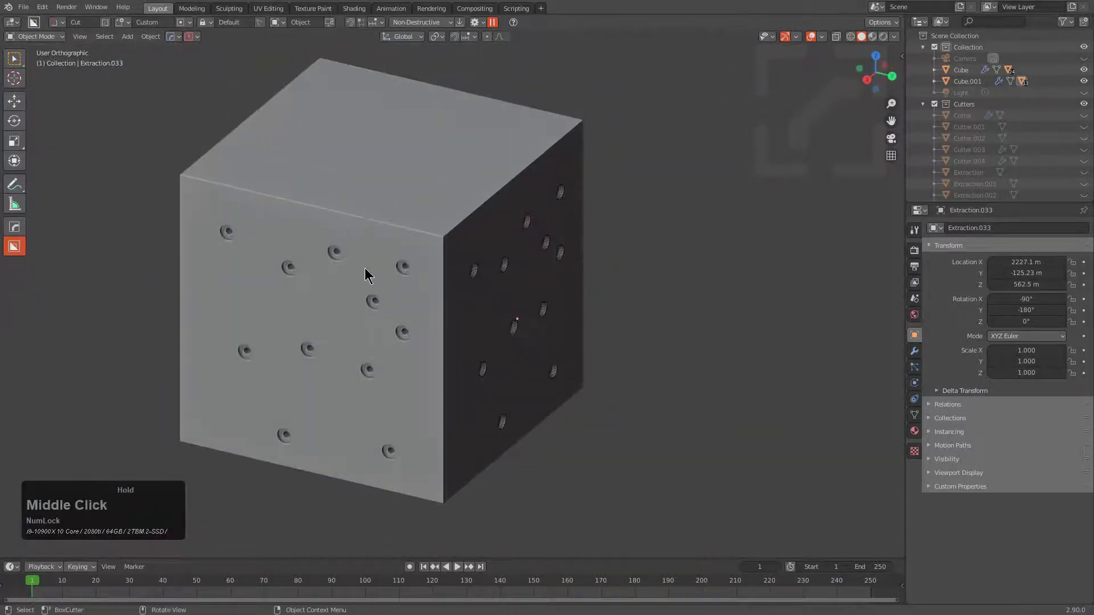
Try deleting the second cube from the scene and undo the deletion.
middle_drag(539, 292, 357, 236)
middle_drag(397, 308, 320, 239)
scroll(349, 254, down, 2)
scroll(285, 319, down, 4)
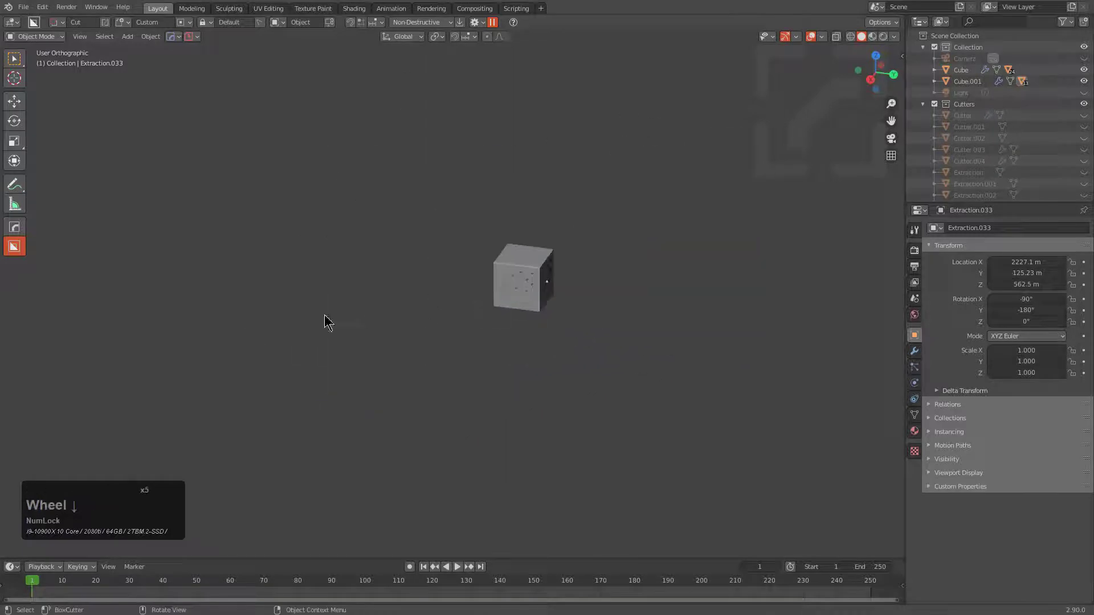
shift+scroll(490, 295, down, 1)
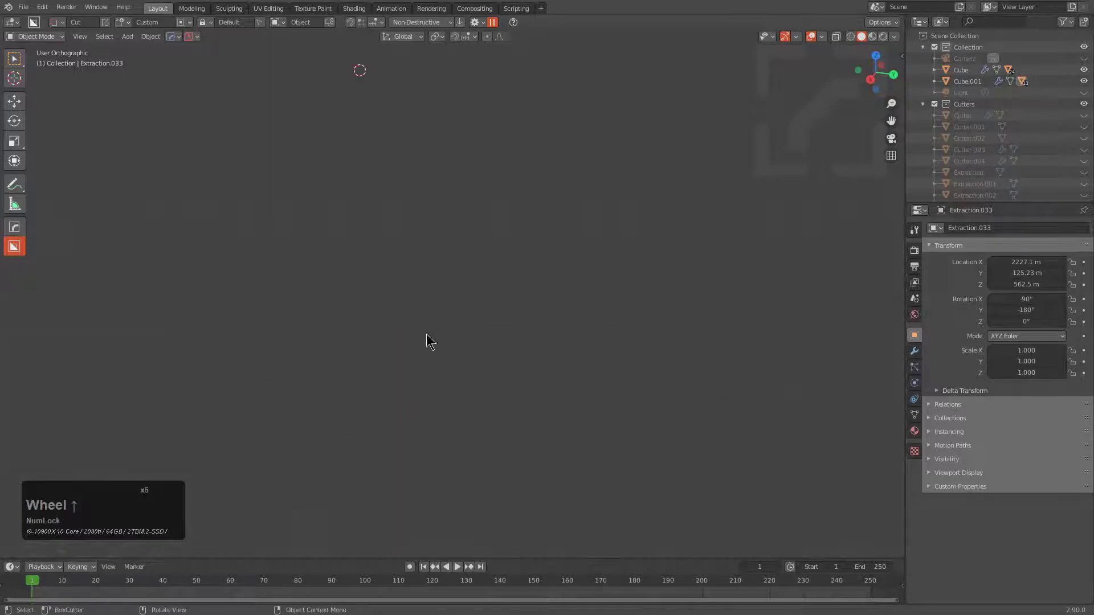
click(961, 81)
right_click(959, 81)
click(911, 109)
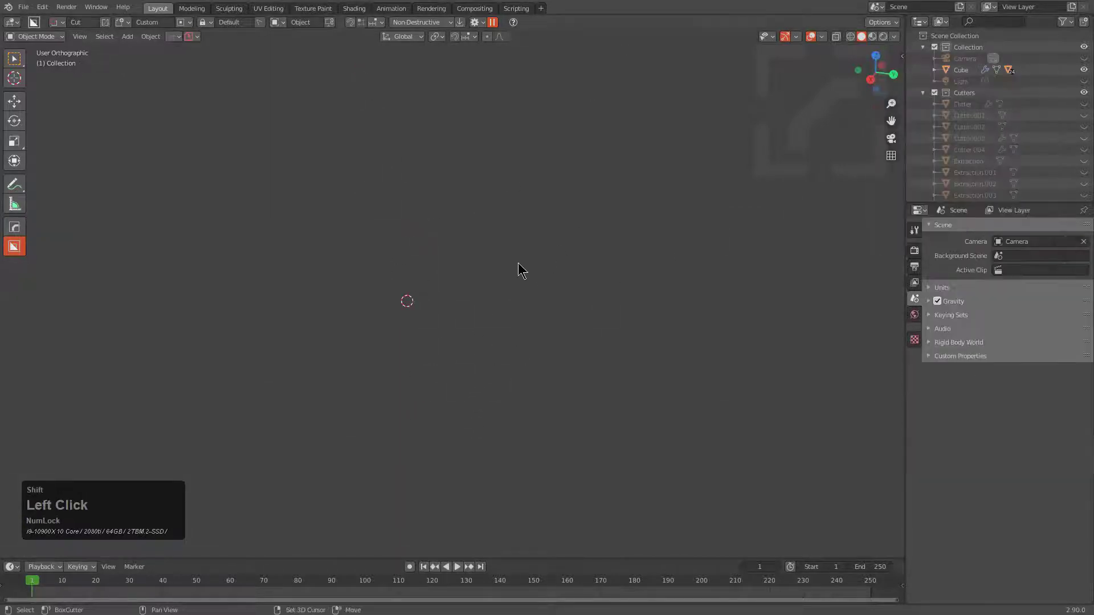
key(ctrl+z)
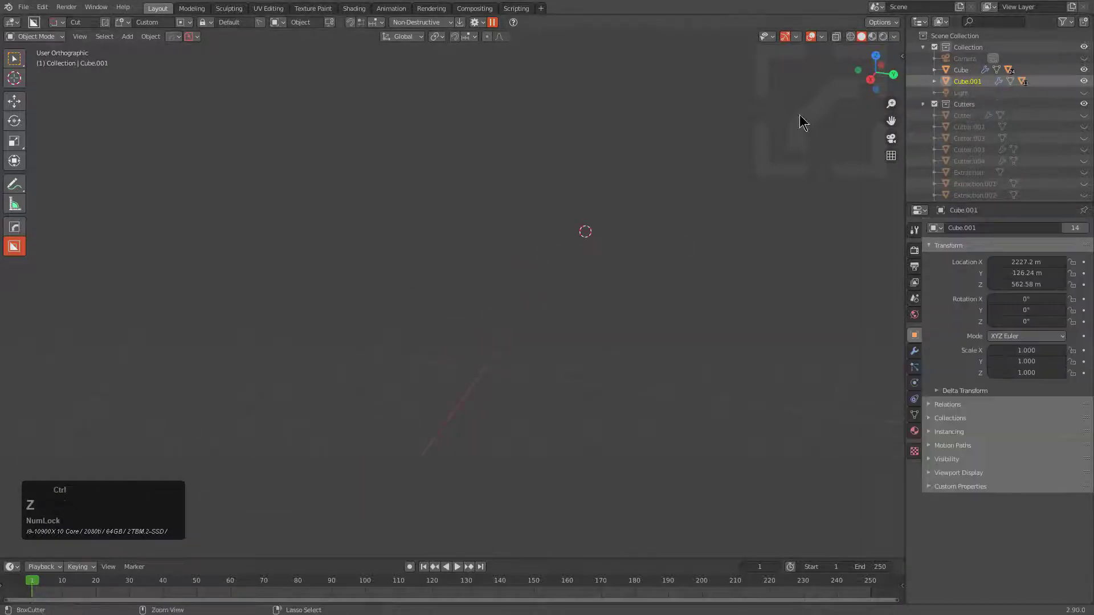
Select the original cube, isolate it in local view and frame it.
click(961, 71)
key(shift+c)
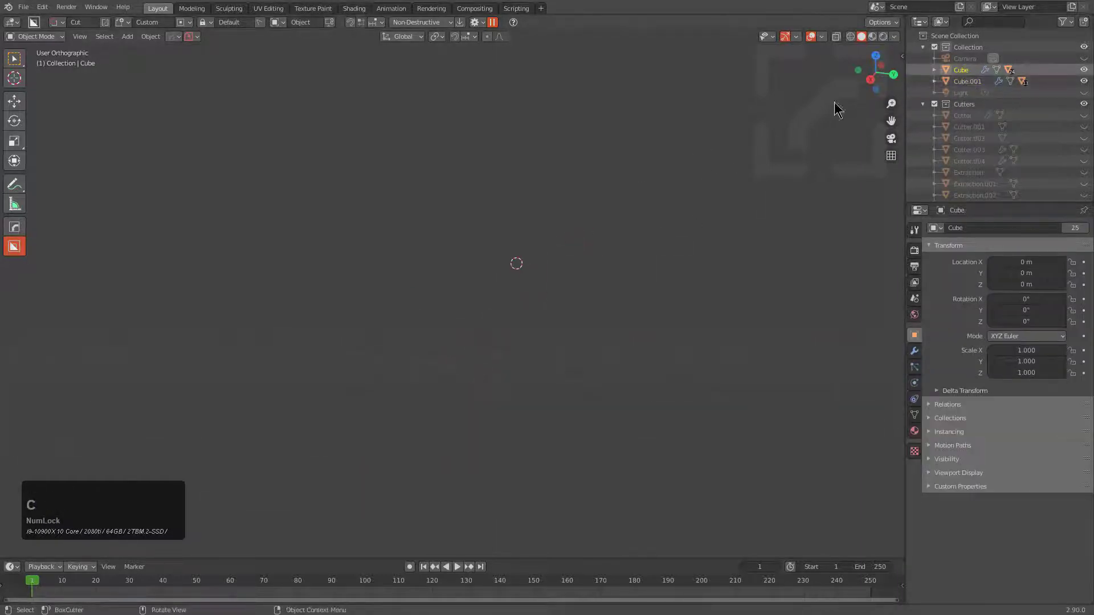
key(KP_Divide)
key(KP_Decimal)
middle_drag(393, 254, 391, 267)
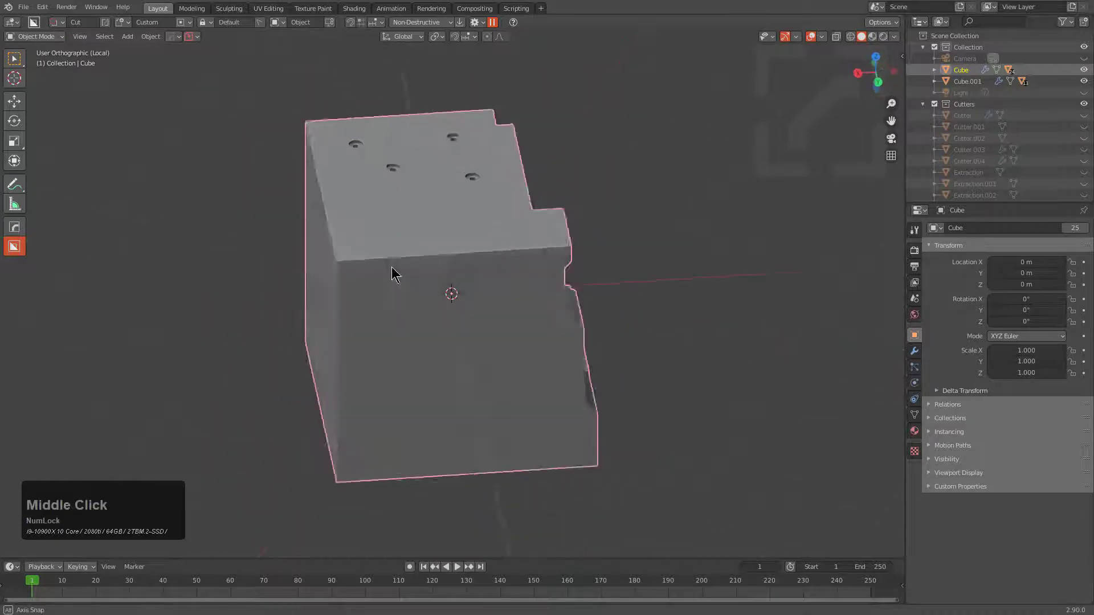
scroll(391, 267, down, 2)
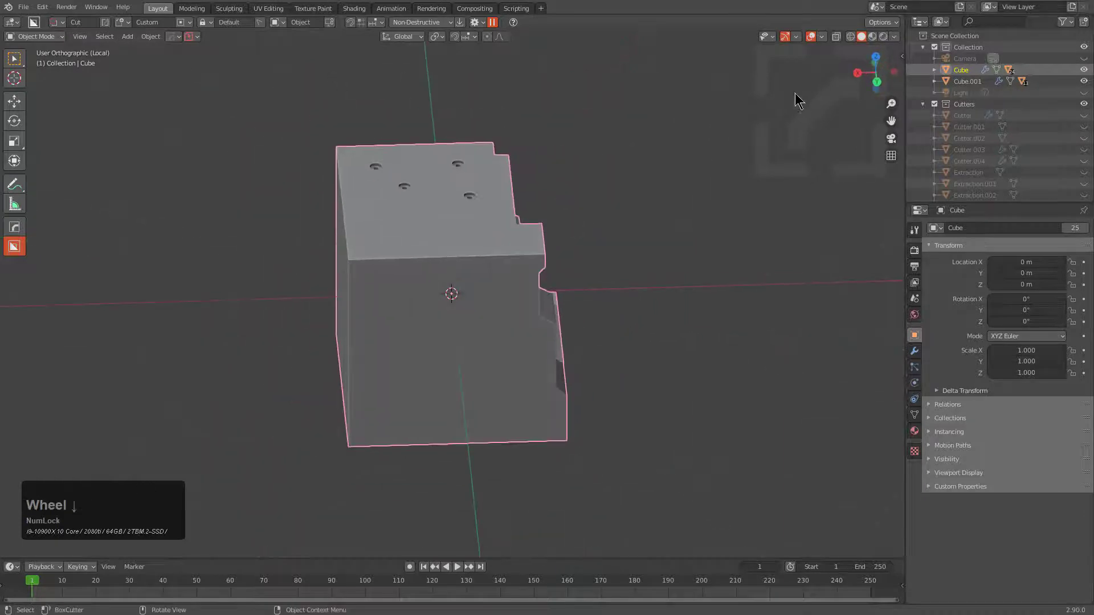
Delete the second cube, Cube.001, from the scene.
click(968, 82)
right_click(968, 82)
click(929, 93)
scroll(737, 183, down, 3)
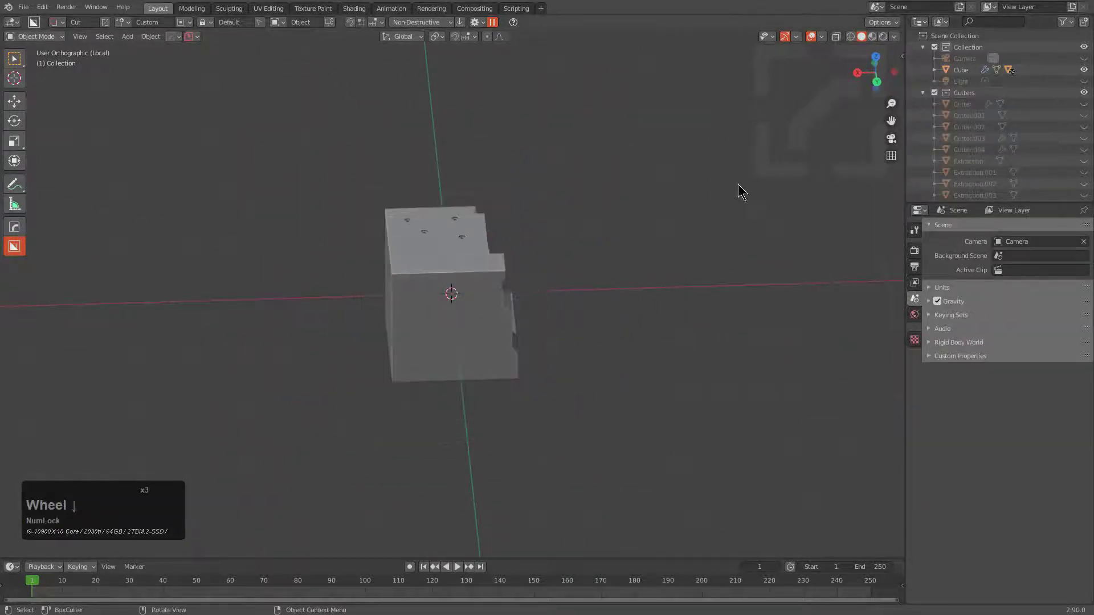
Try stamping the extracted pattern onto several sides of the original cube and undo the cuts.
middle_drag(737, 186, 654, 222)
scroll(654, 222, up, 5)
click(499, 266)
middle_drag(684, 280, 497, 224)
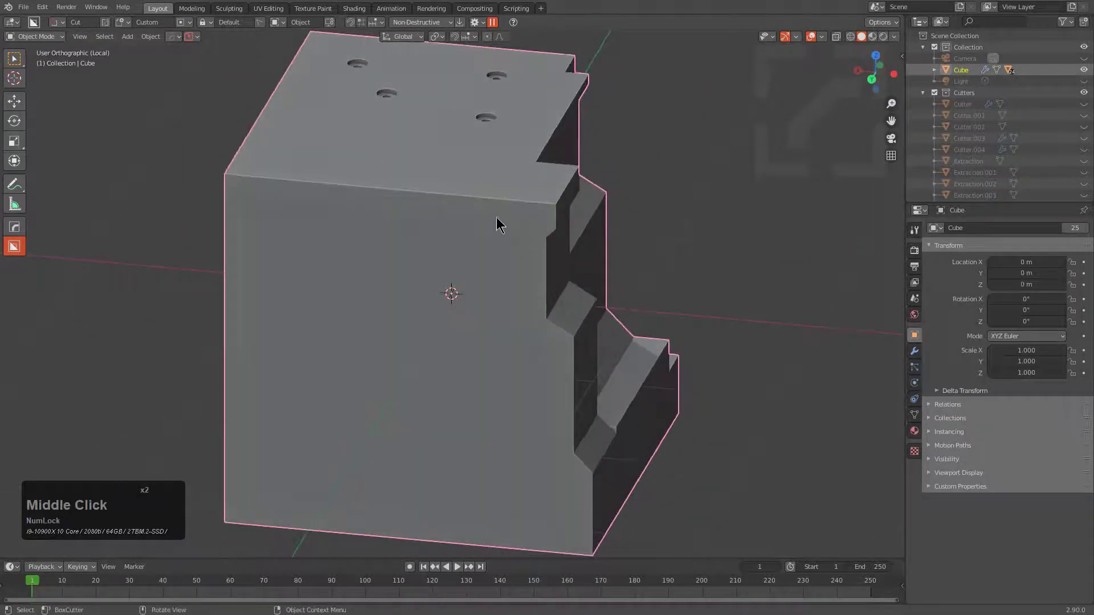
ctrl+click(293, 249)
scroll(397, 274, down, 2)
middle_drag(364, 274, 476, 274)
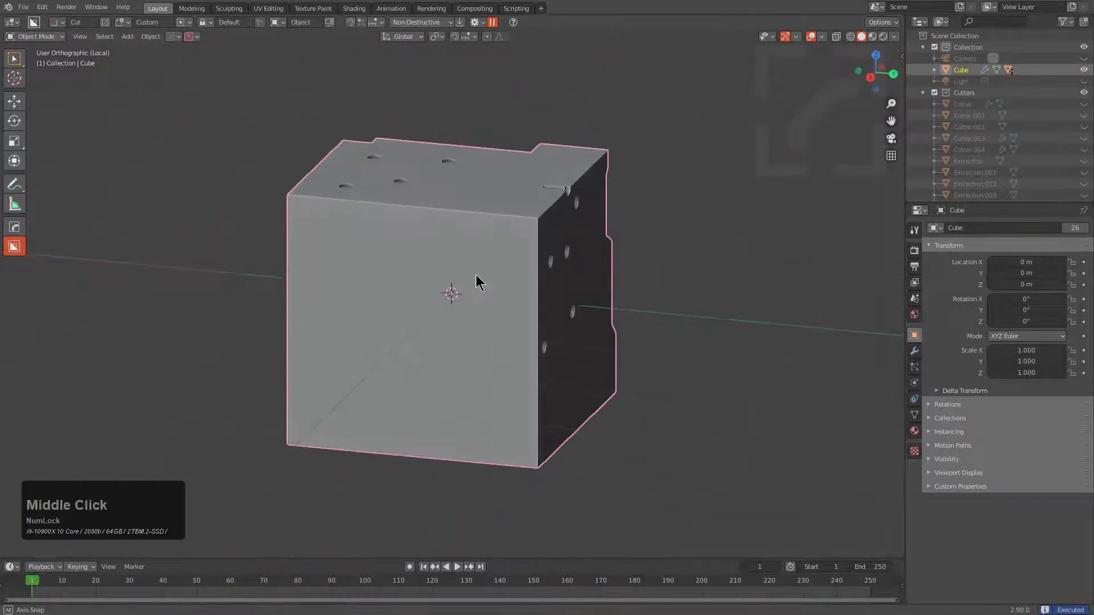
ctrl+click(411, 331)
middle_drag(456, 322, 398, 320)
ctrl+click(511, 335)
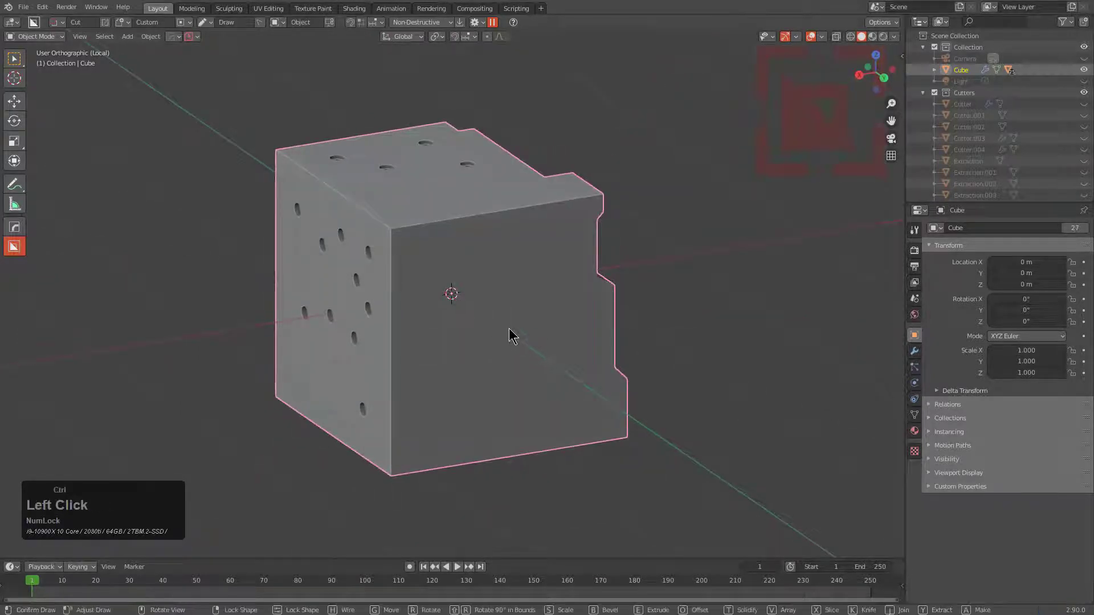
middle_drag(370, 405, 484, 383)
key(ctrl+z)
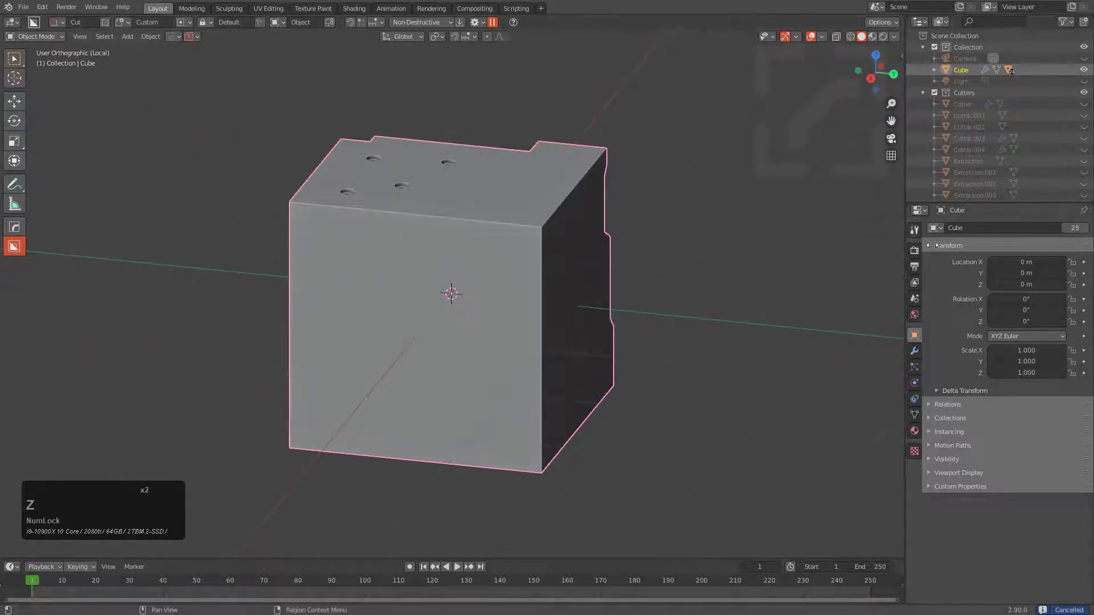
Unhide the Extraction.033 cutter in the Cutters collection and leave local view.
scroll(1026, 195, down, 5)
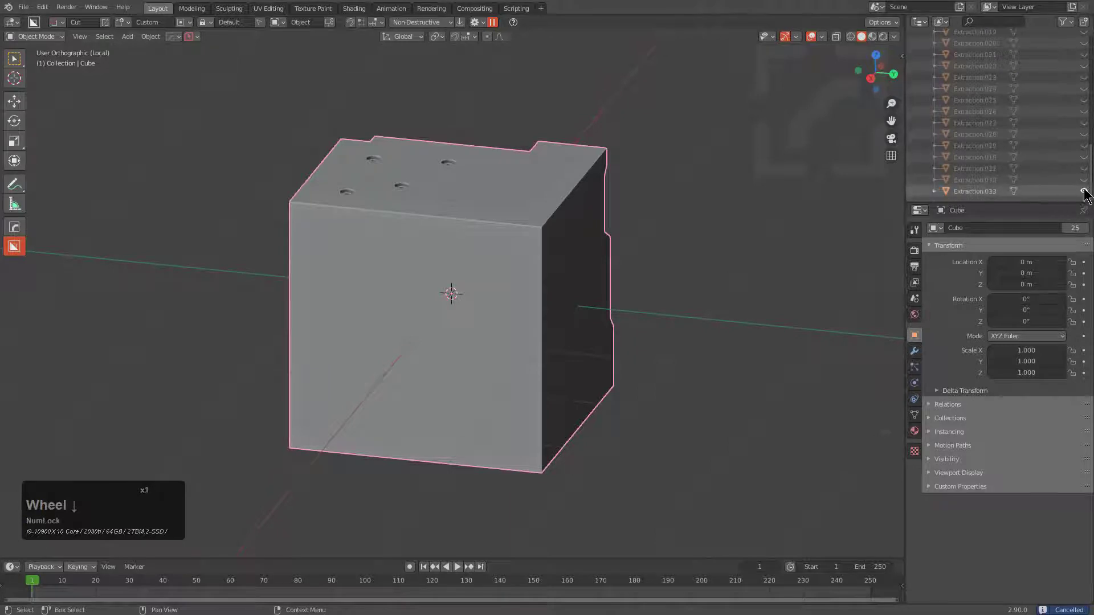
middle_drag(798, 227, 705, 258)
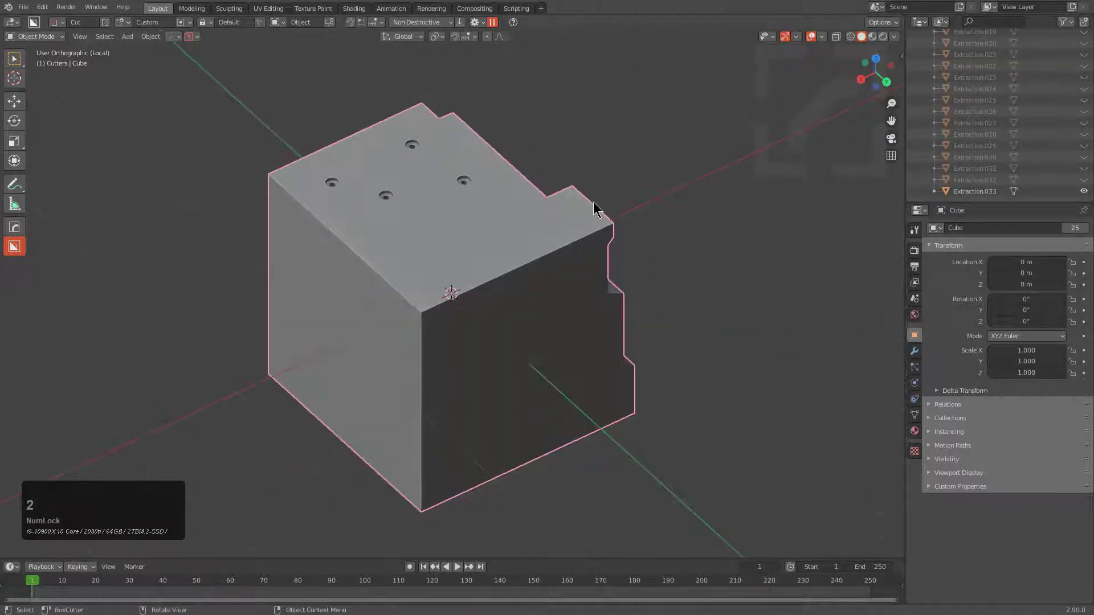
key(KP_Divide)
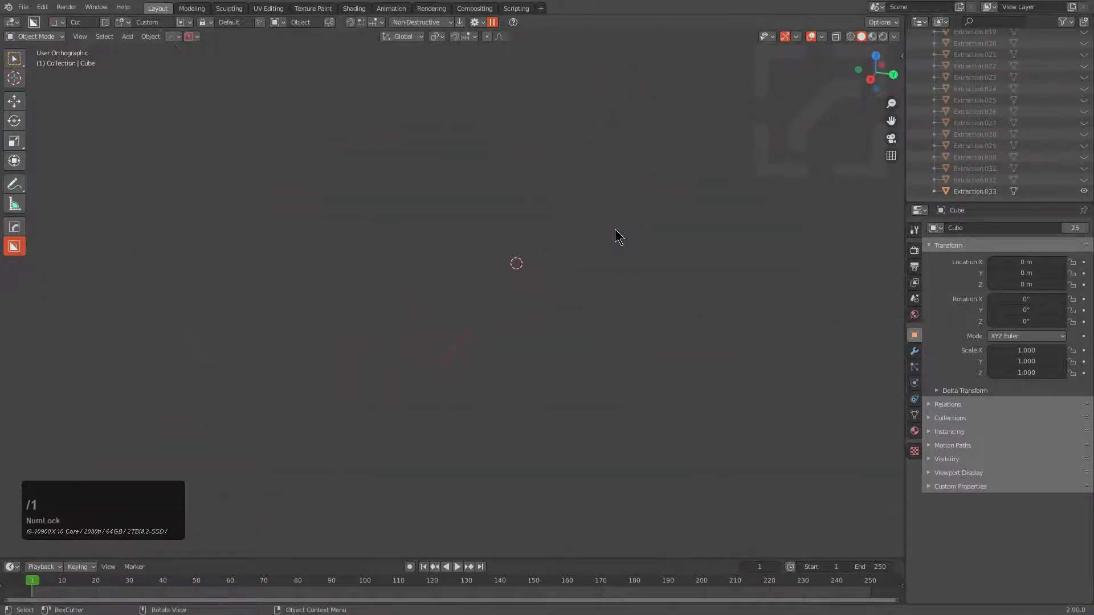
scroll(610, 296, down, 3)
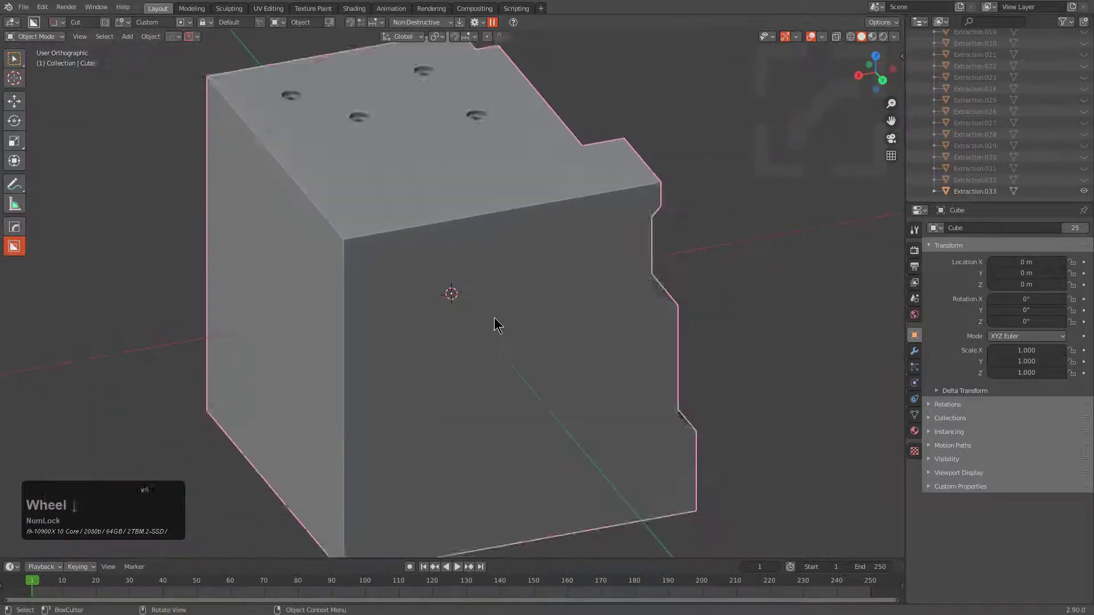
Select the visible Extraction.033 cutter and frame it in the viewport.
scroll(1059, 182, up, 2)
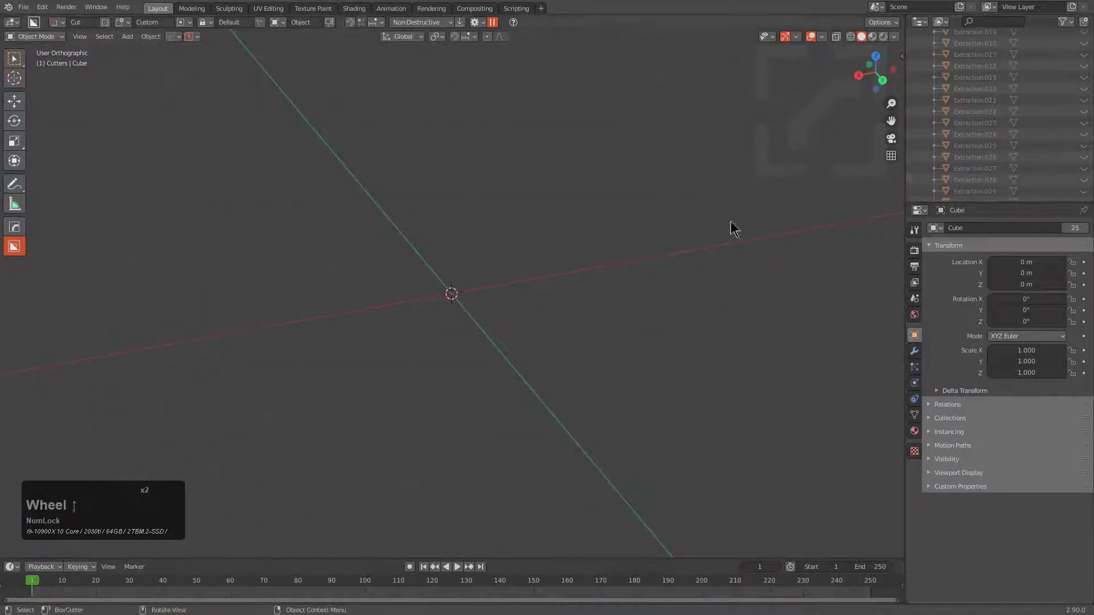
scroll(1016, 118, up, 7)
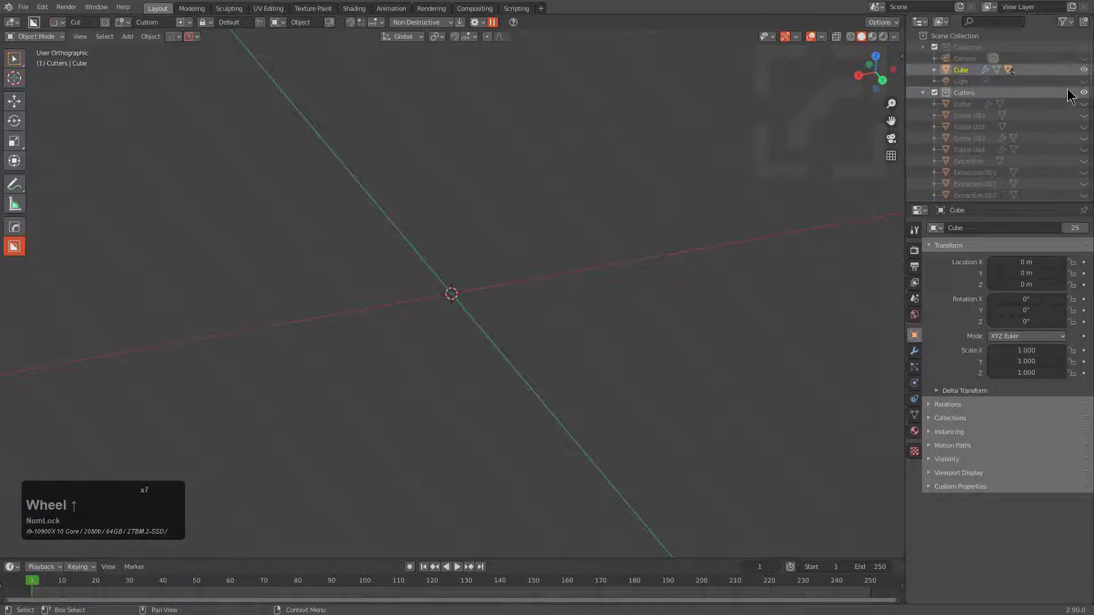
scroll(1003, 151, down, 8)
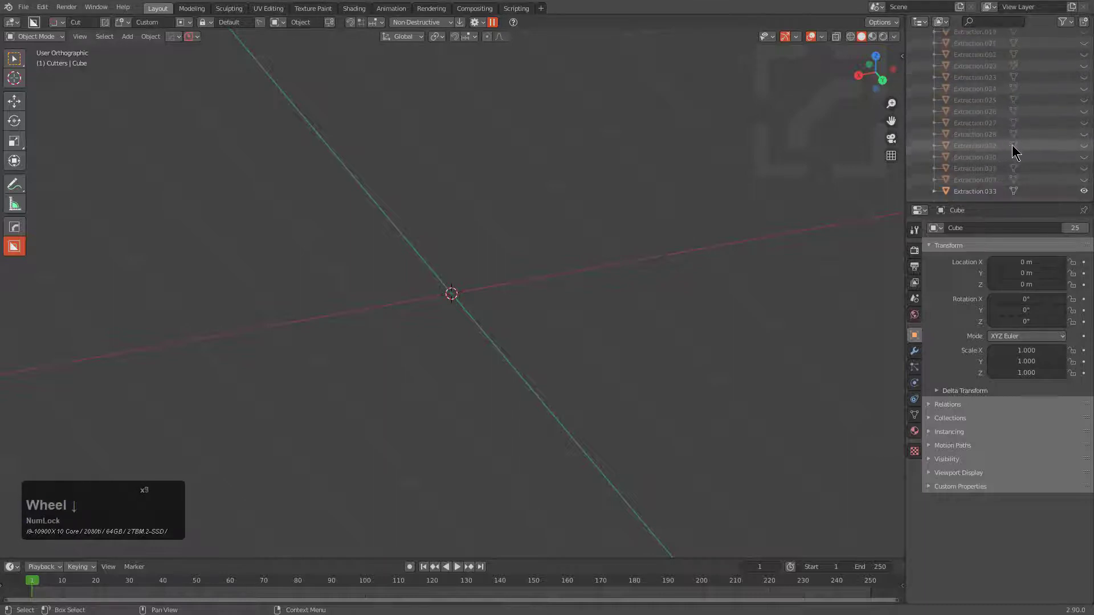
key(shift+c)
key(a)
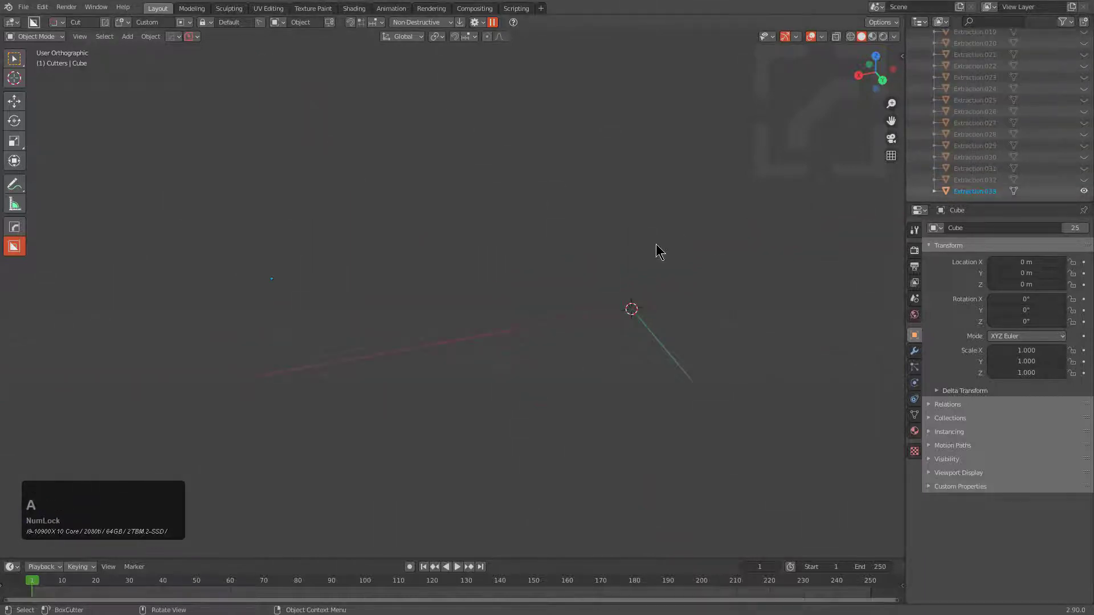
key(KP_Decimal)
Examine the bolt-shaped mesh pieces of the Extraction.033 cutter in Edit Mode from several angles.
middle_drag(491, 253, 577, 263)
key(Tab)
key(a)
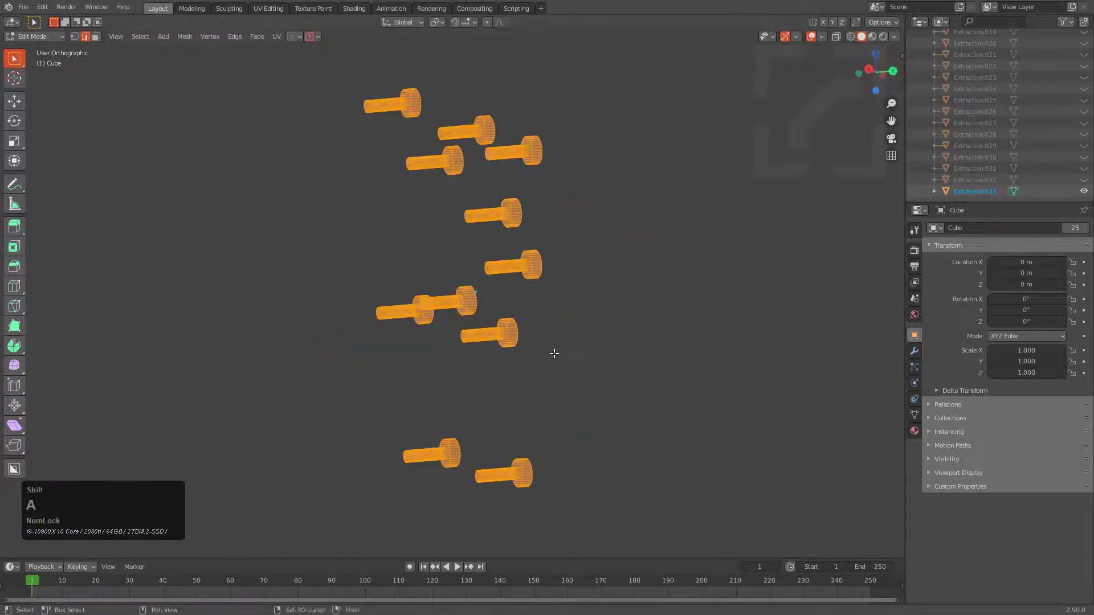
scroll(542, 195, up, 9)
double_click(437, 223)
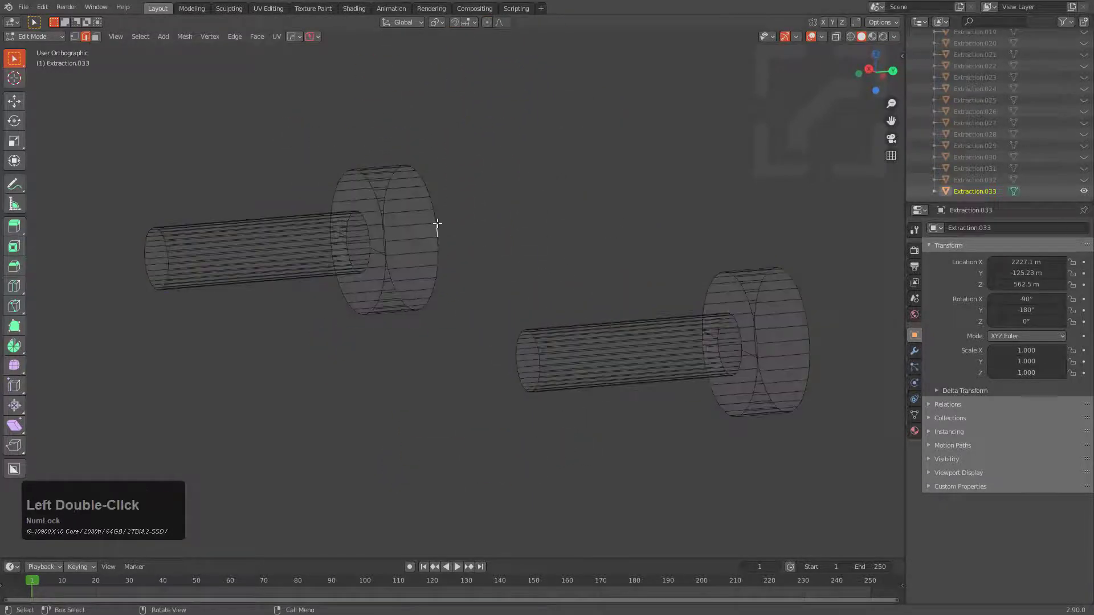
key(a)
key(ctrl+i)
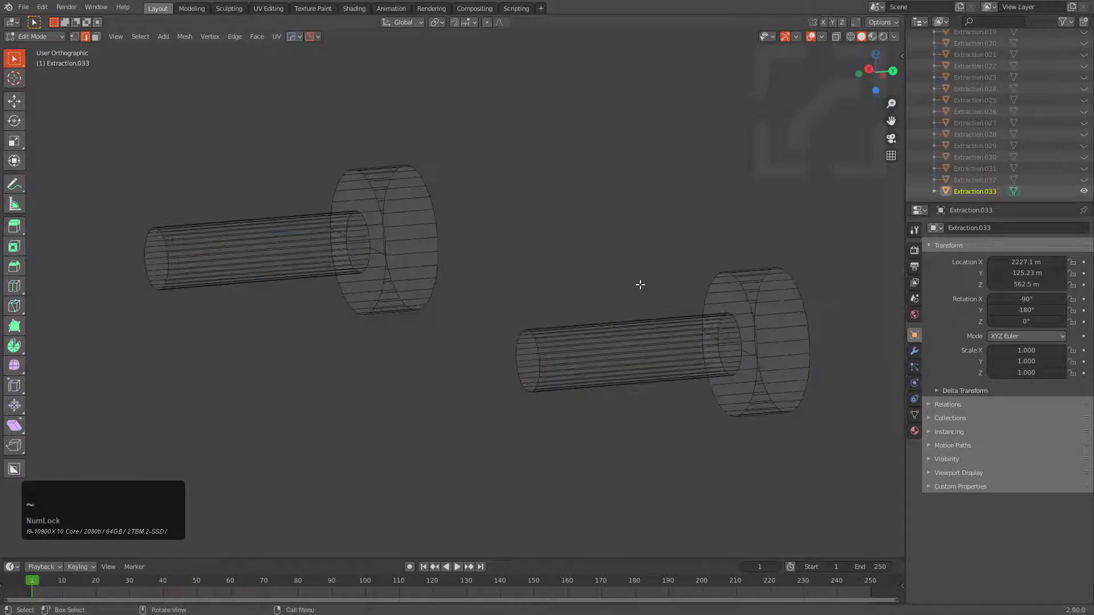
scroll(640, 283, down, 6)
middle_drag(599, 279, 444, 279)
scroll(444, 279, down, 5)
shift+middle_drag(444, 279, 501, 298)
key(a)
scroll(335, 141, up, 5)
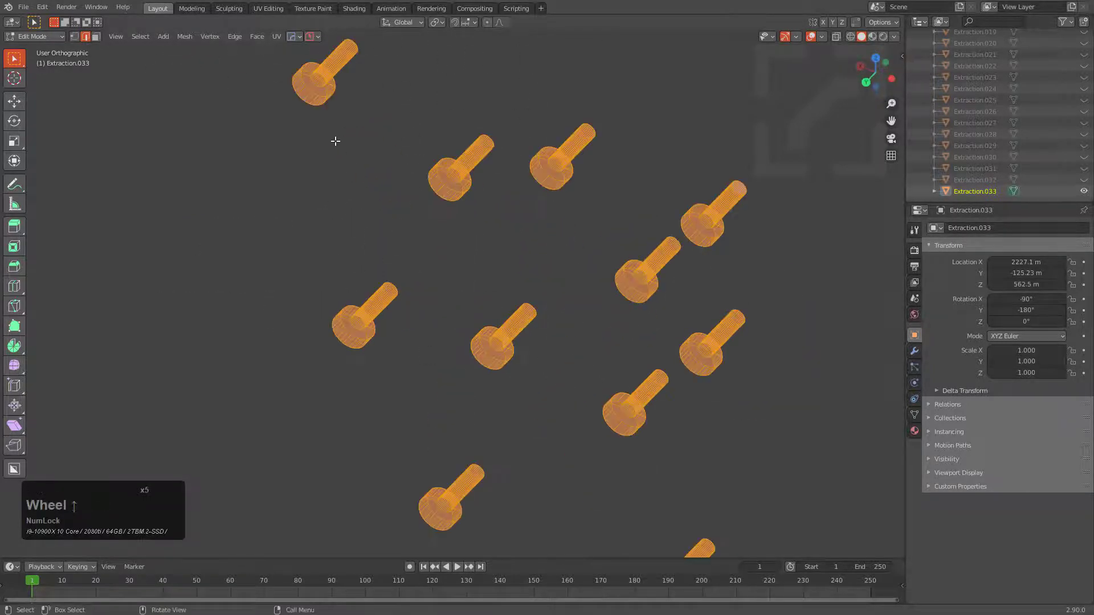
middle_drag(379, 198, 403, 227)
key(alt+a)
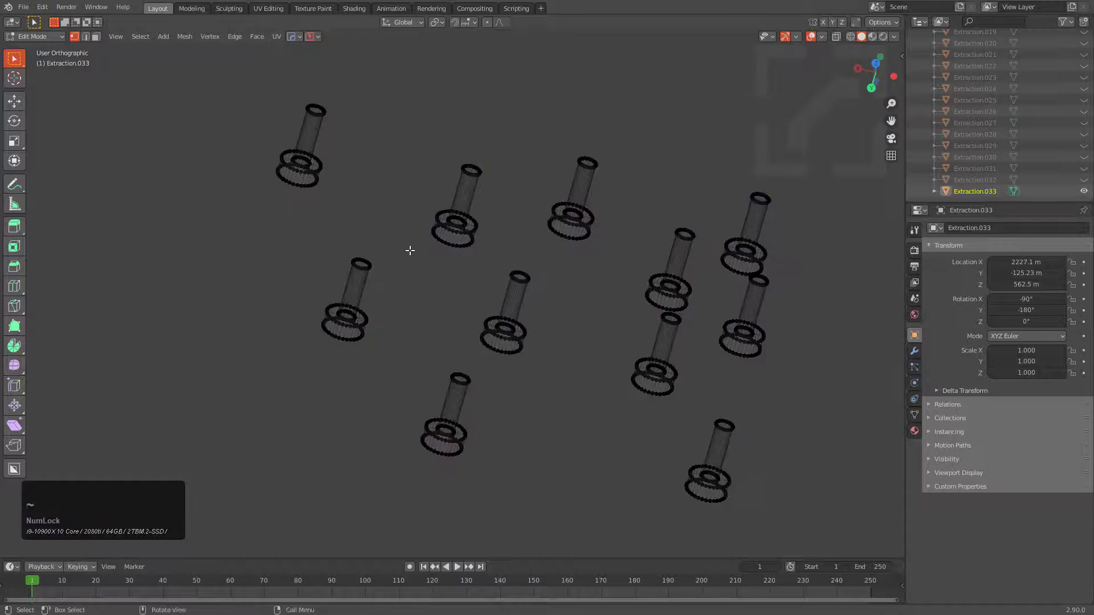
Leave Edit Mode, hide Extraction.033 and unhide Extraction.032 in the Cutters collection.
scroll(472, 236, down, 7)
key(Tab)
middle_drag(472, 235, 403, 246)
click(1083, 191)
click(1085, 180)
scroll(403, 247, up, 3)
click(407, 247)
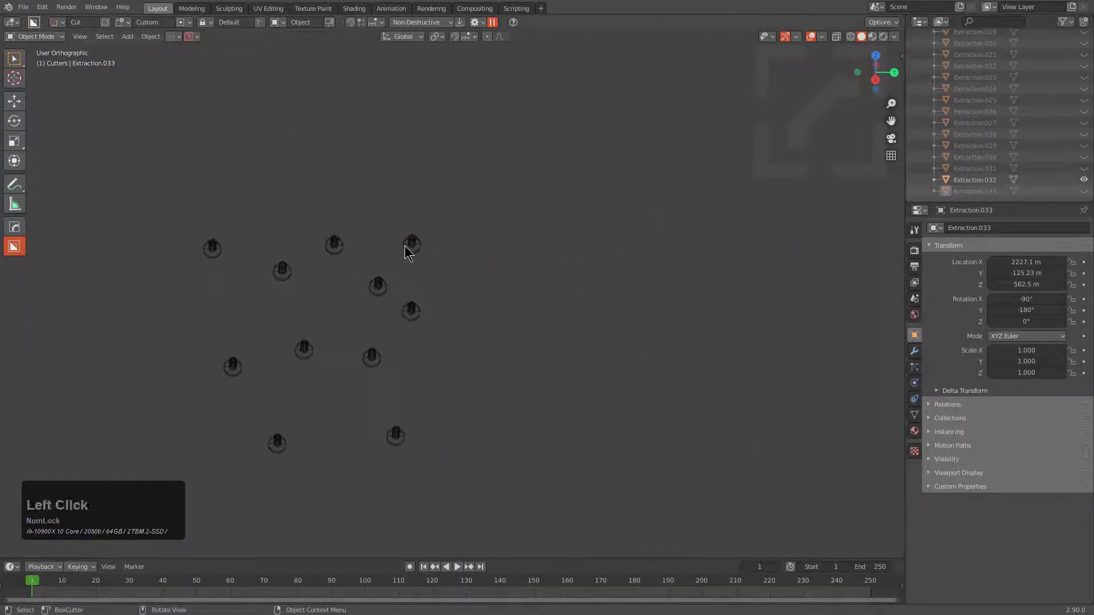
Inspect the mesh of the Extraction.032 cutter in Edit Mode and return to Object Mode.
key(Tab)
key(a)
key(alt+a)
middle_drag(383, 317, 556, 294)
scroll(556, 293, up, 3)
key(Tab)
scroll(567, 344, up, 2)
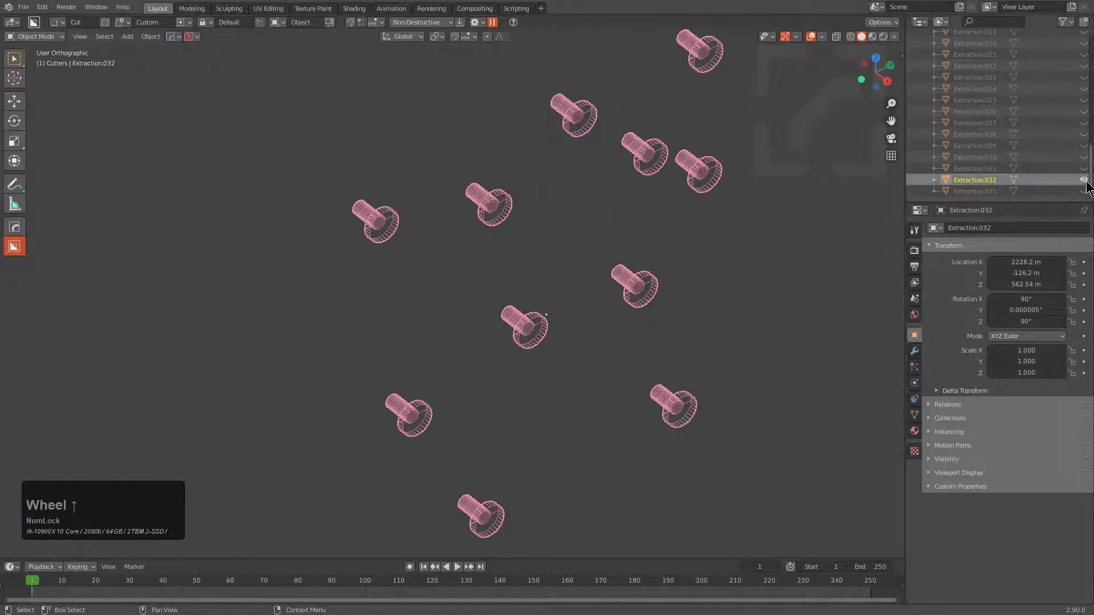
Hide Extraction.032, unhide Extraction.031 and select it in the viewport.
click(1085, 179)
click(1083, 169)
click(321, 249)
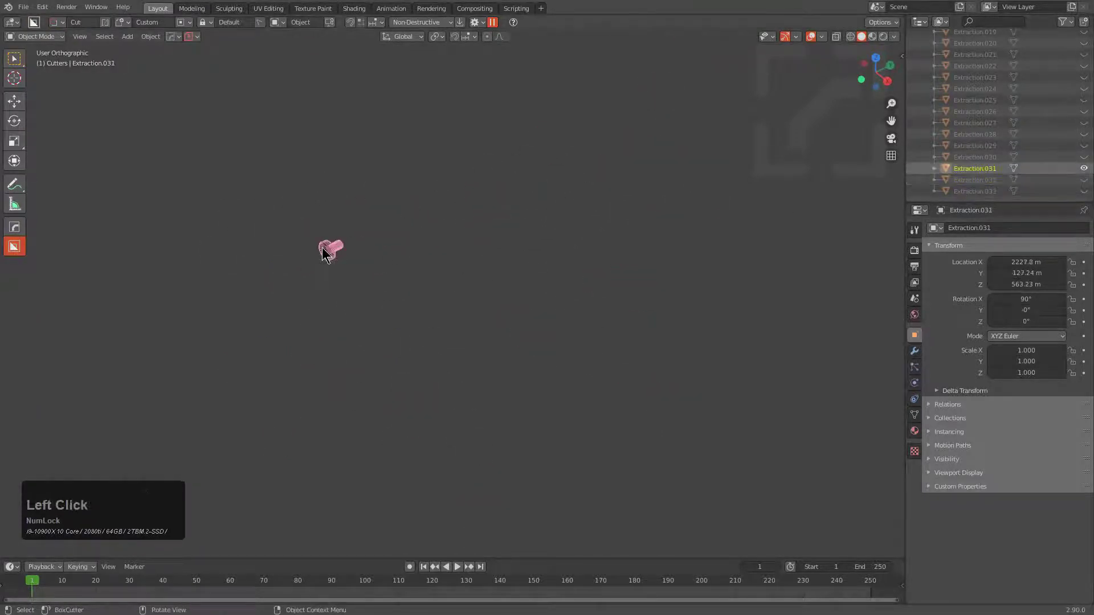
Inspect the mesh of the single-hole Extraction.031 cutter in Edit Mode and frame it in Object Mode.
key(Tab)
key(KP_Decimal)
key(alt+a)
scroll(455, 248, down, 6)
key(Tab)
scroll(572, 283, down, 5)
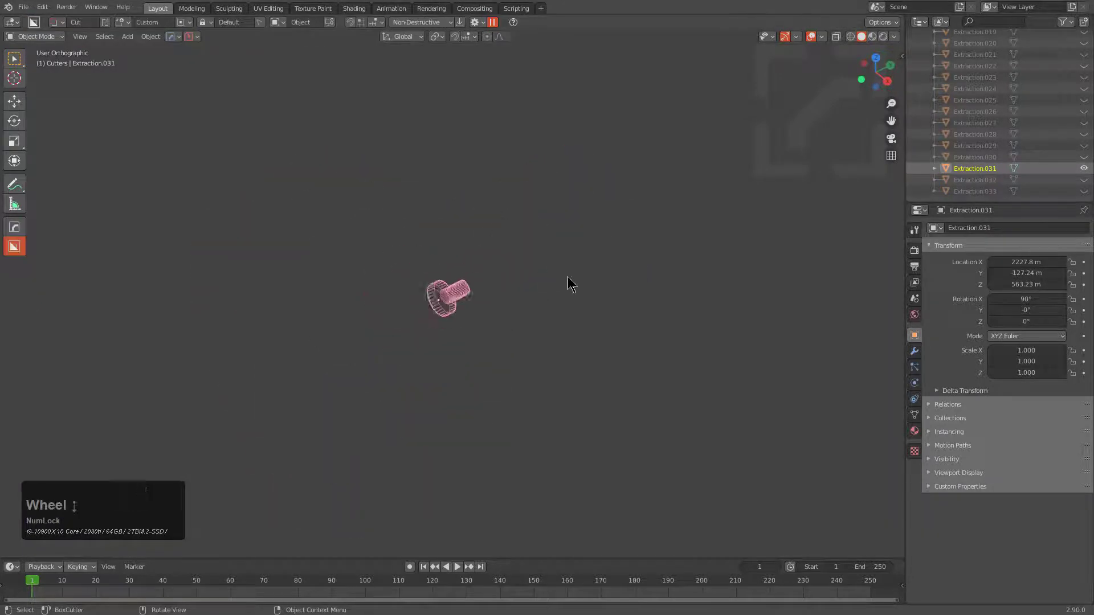
shift+middle_drag(532, 276, 437, 234)
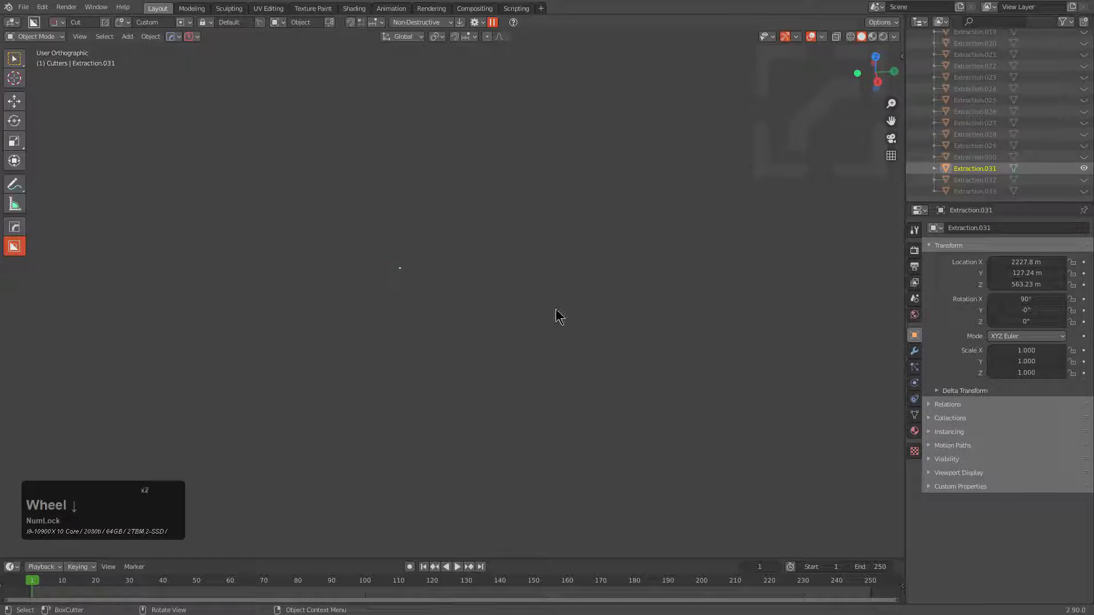
key(KP_Decimal)
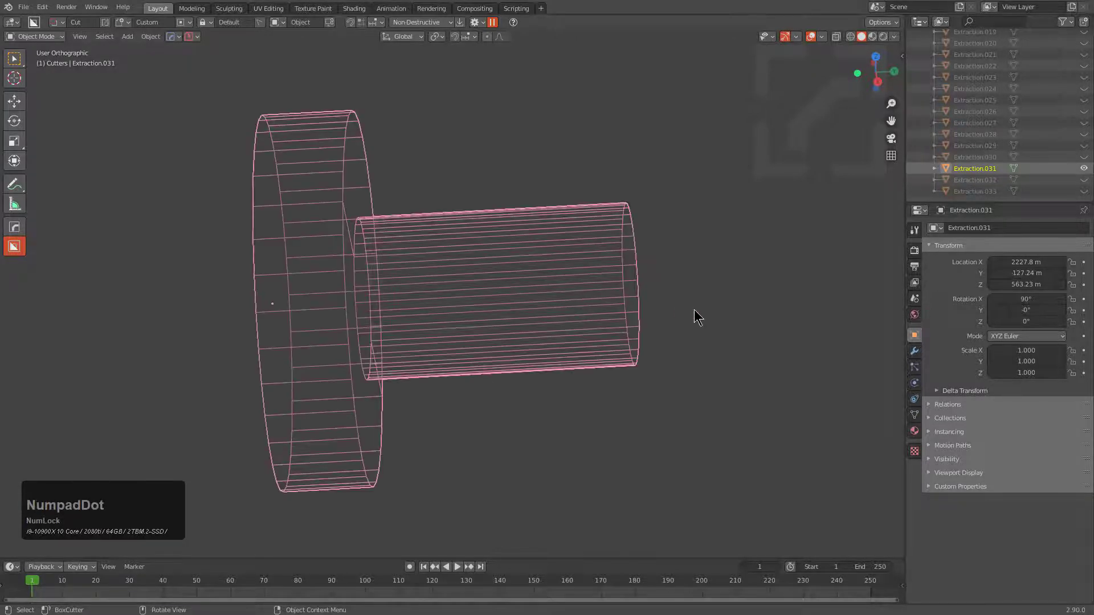
scroll(653, 303, down, 4)
key(KP_1)
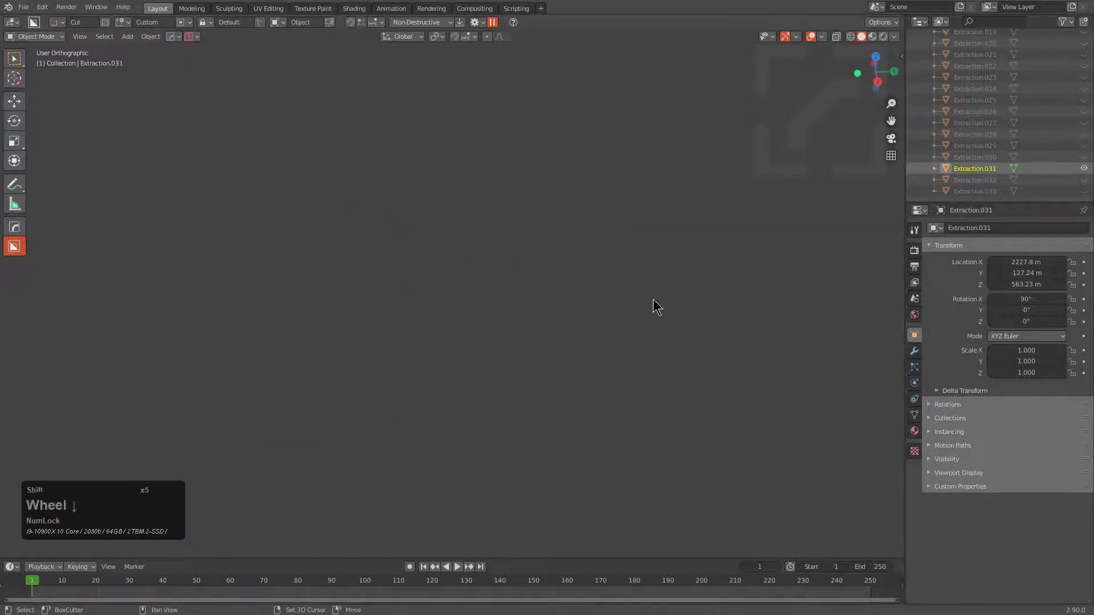
Reset the view to the whole scene and select the detailed cube, showing its stepped and drilled sides.
key(shift+c)
middle_drag(653, 299, 638, 442)
click(460, 278)
scroll(639, 441, down, 1)
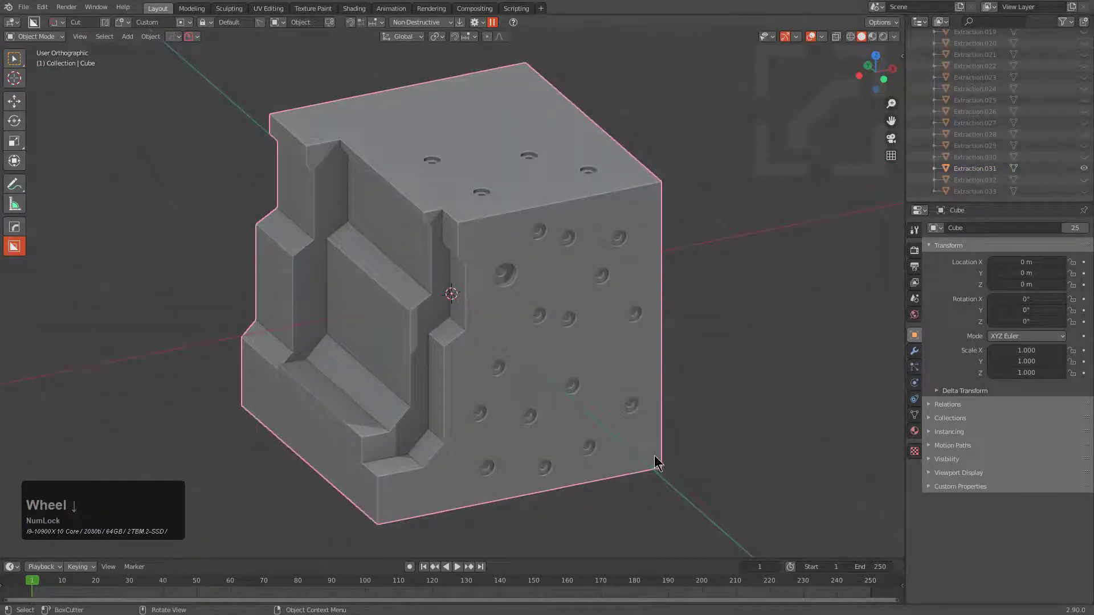
Draw a wedge-shaped box cutter through the cube's stepped and drilled sides and extract the enclosed geometry as a custom cutter.
click(507, 289)
key(d)
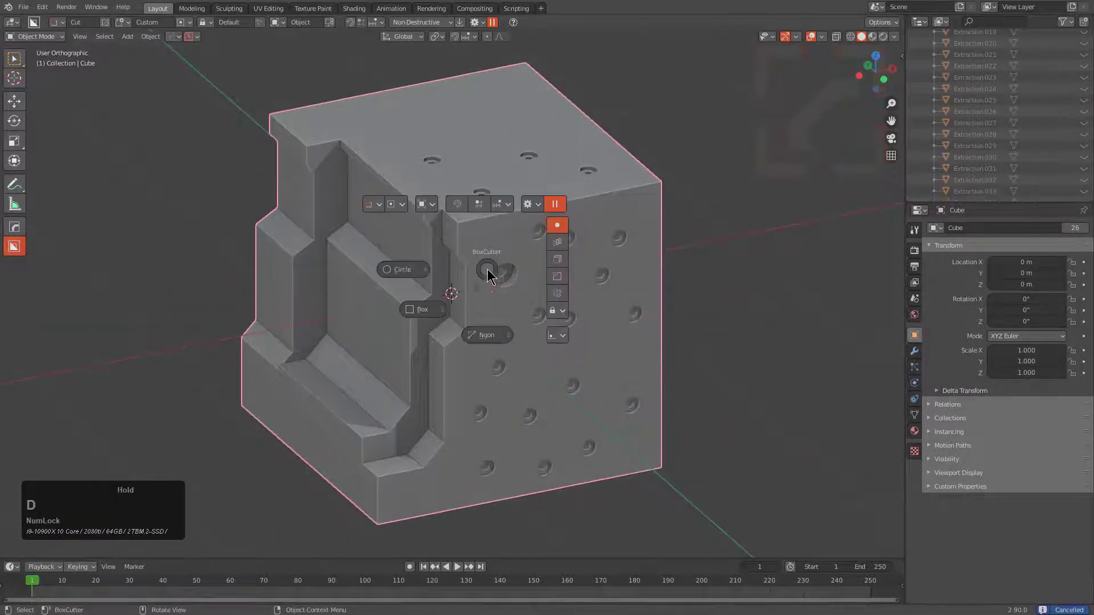
click(434, 322)
drag(380, 180, 381, 180)
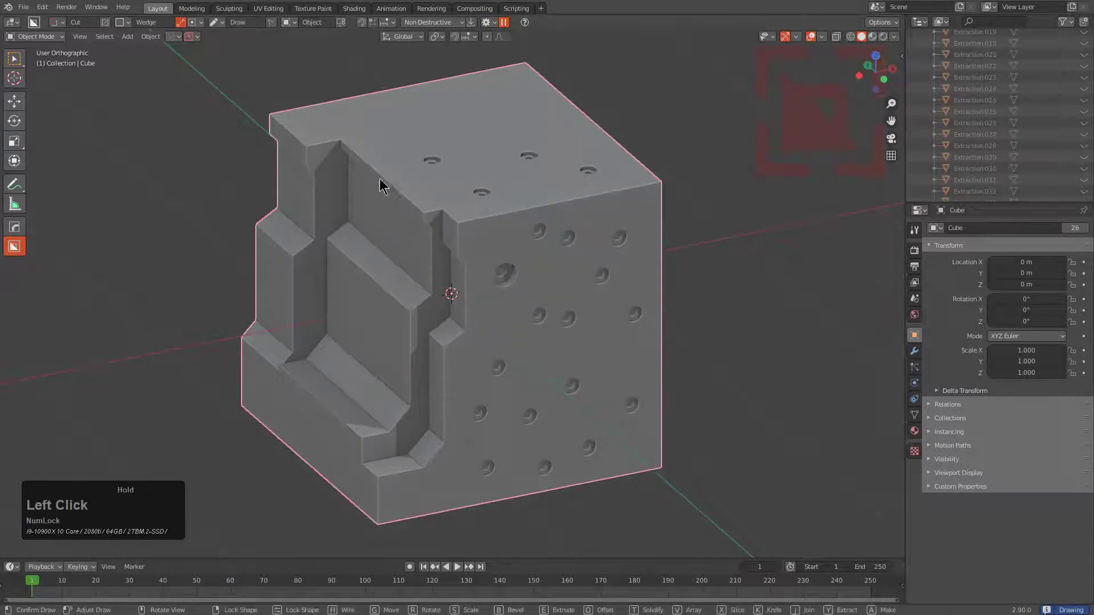
mouse_move(653, 178)
mouse_down()
mouse_move(537, 175)
mouse_move(342, 210)
mouse_move(386, 205)
mouse_move(353, 177)
mouse_up()
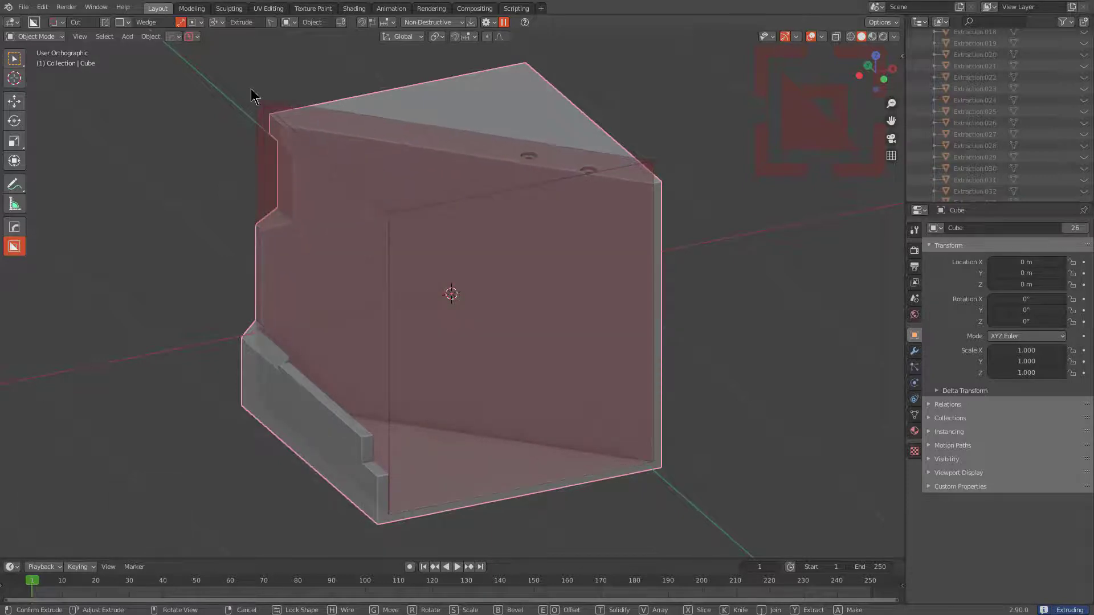
key(y)
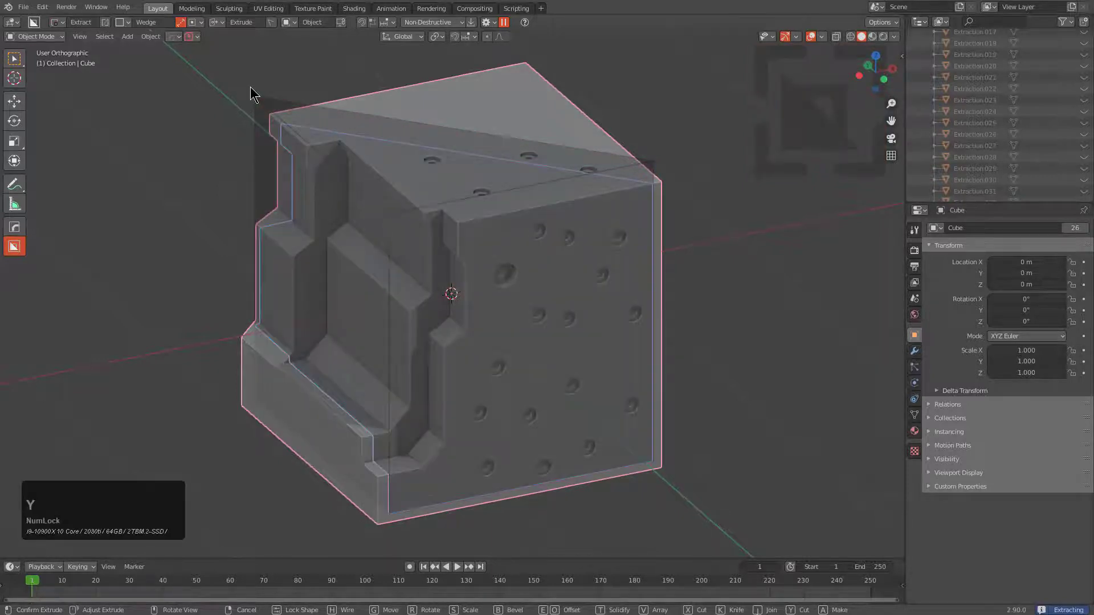
click(250, 87)
middle_drag(425, 203, 425, 208)
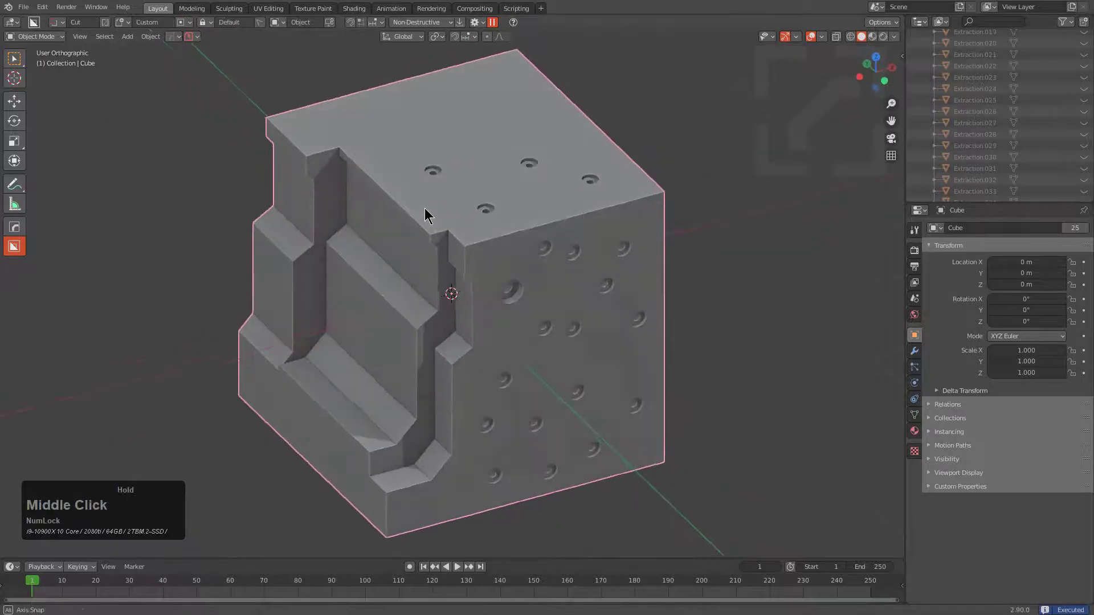
Delete the detailed cube and add a new default mesh cube.
key(x)
click(484, 209)
key(shift+a)
mouse_move(456, 206)
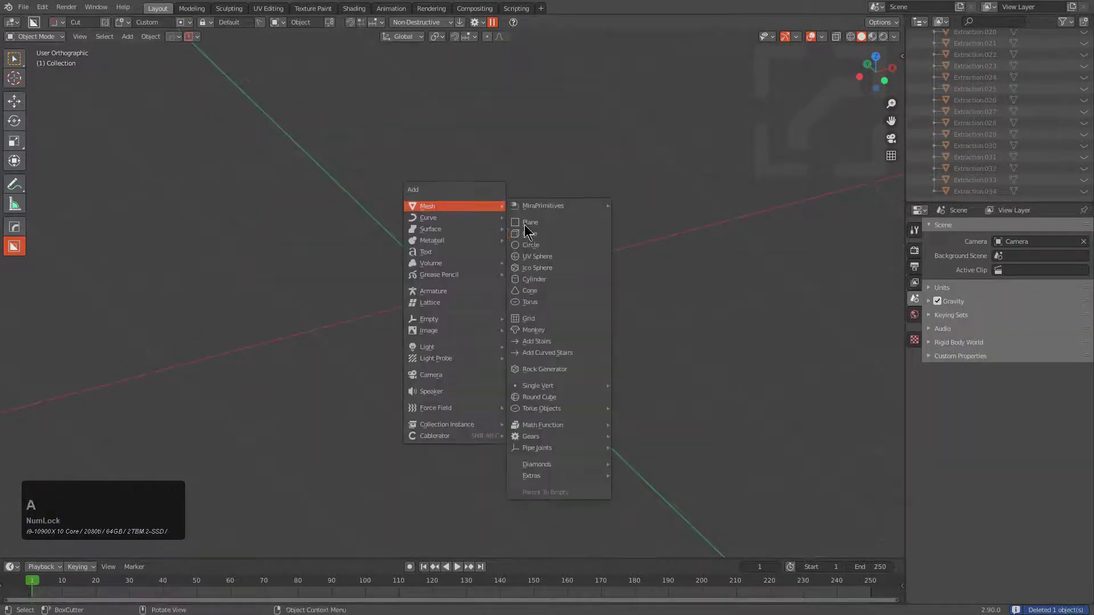
click(530, 234)
middle_drag(550, 302, 555, 307)
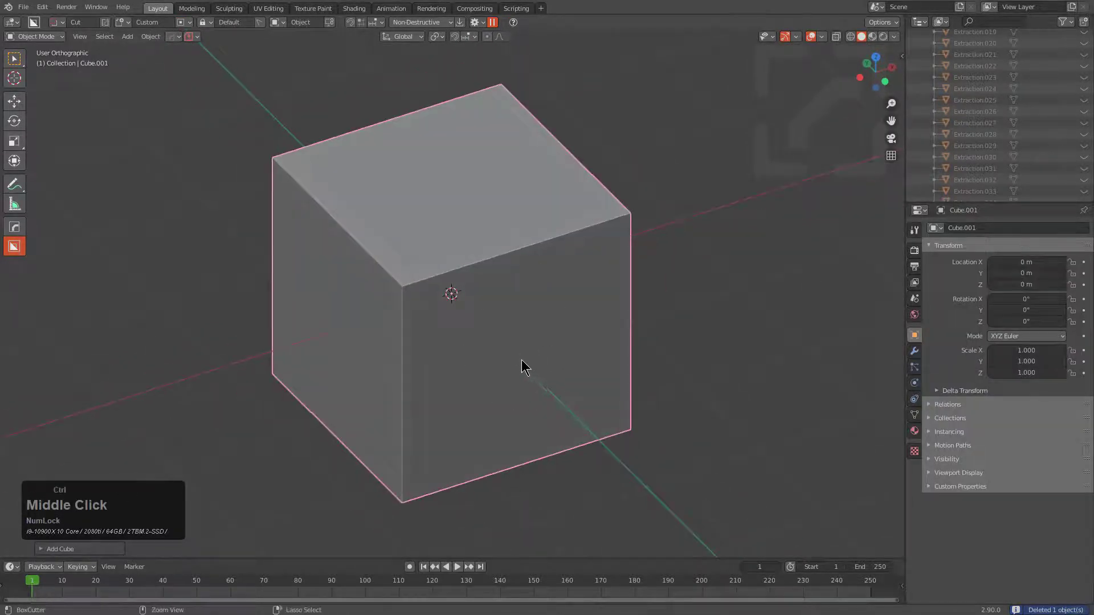
Try placing the extracted custom cutter on a side of the new cube, adjusting its position, extrusion depth and offset.
alt+shift+drag(524, 368, 610, 408)
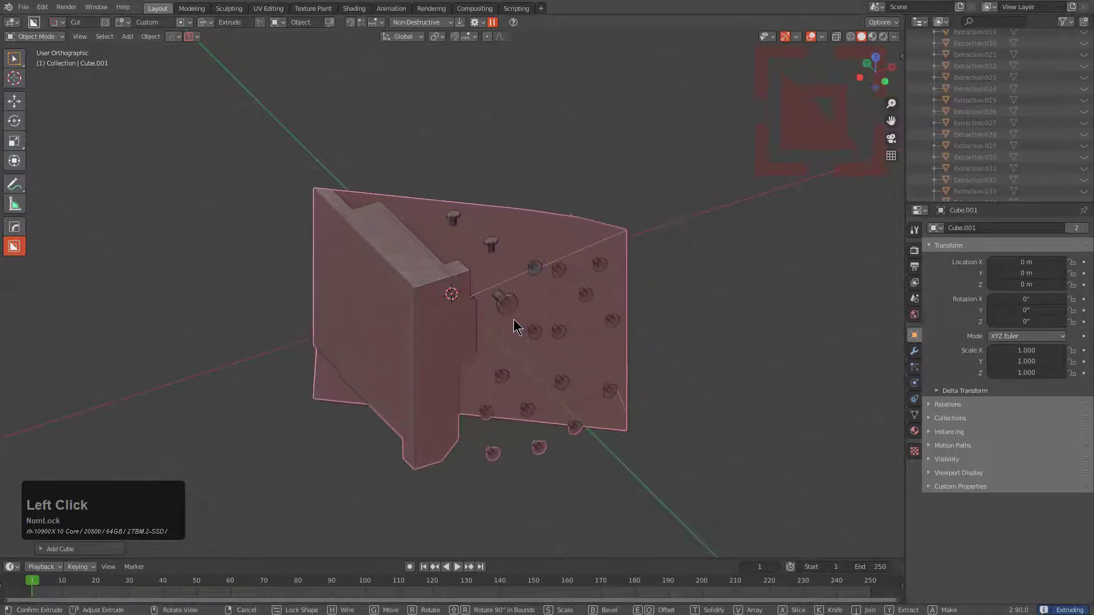
key(g)
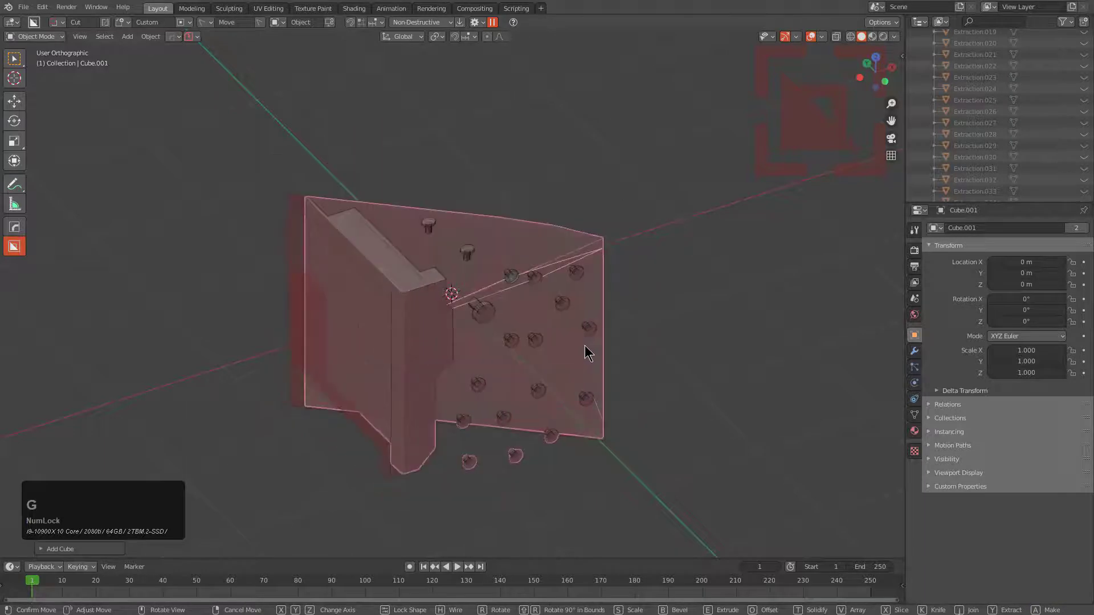
middle_drag(542, 351, 573, 379)
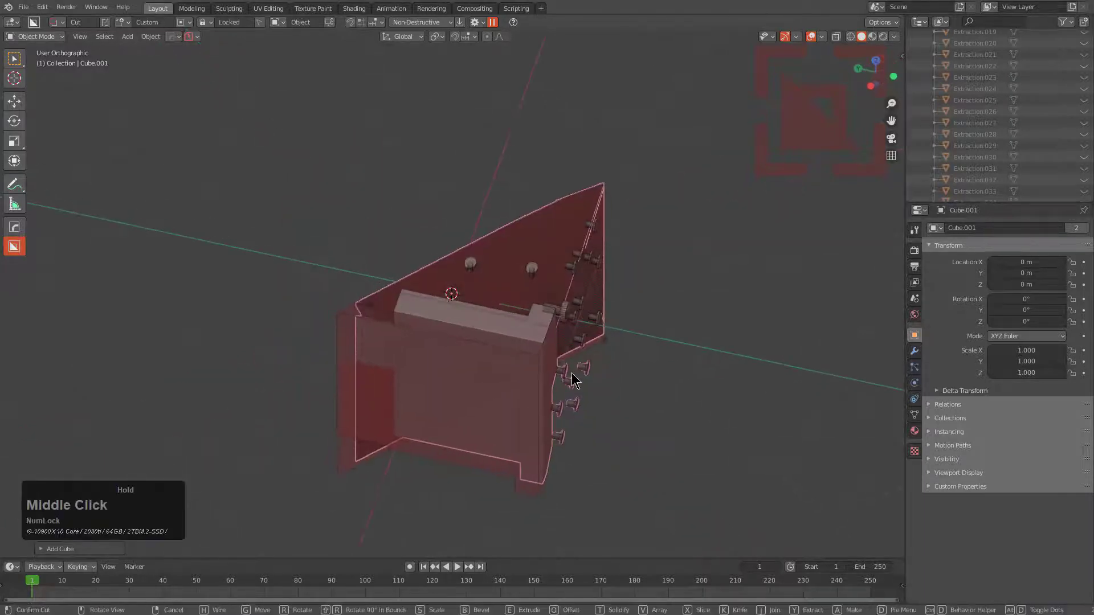
mouse_move(603, 345)
mouse_down()
mouse_move(645, 356)
mouse_move(625, 353)
mouse_up()
middle_drag(626, 354, 636, 377)
key(e)
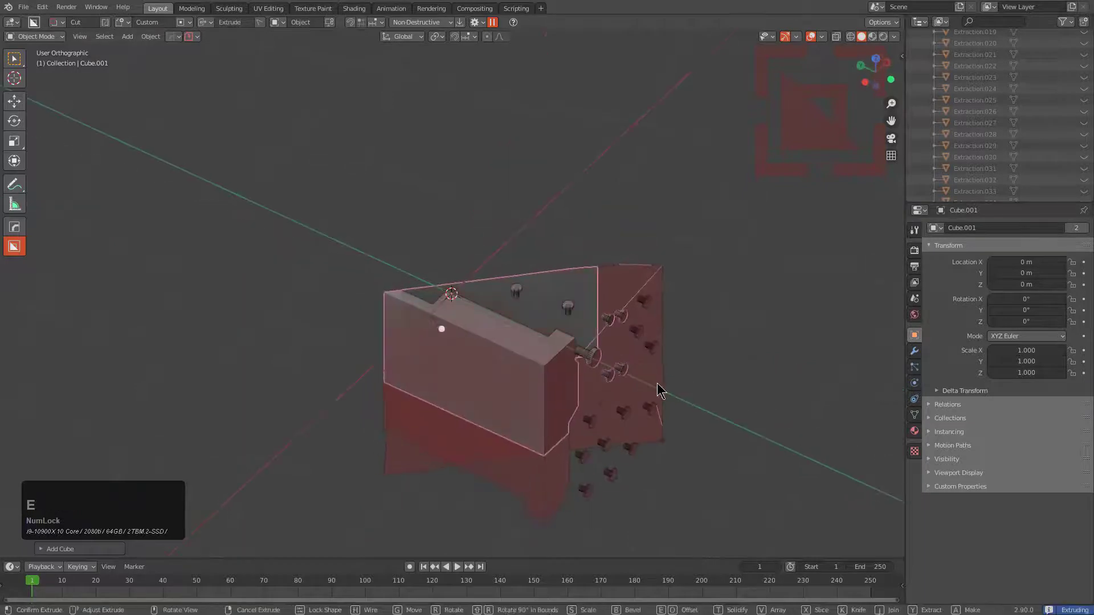
key(e)
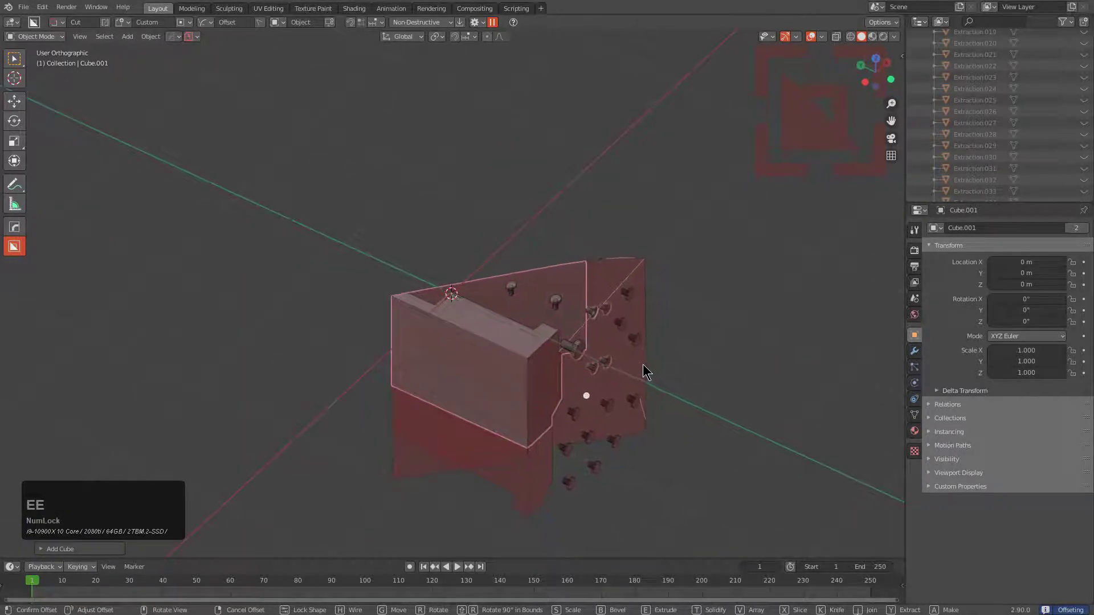
click(655, 375)
Try the custom cutter in Slice mode, repositioning it on the cube's side, and cancel the operation.
key(x)
middle_drag(647, 369, 569, 298)
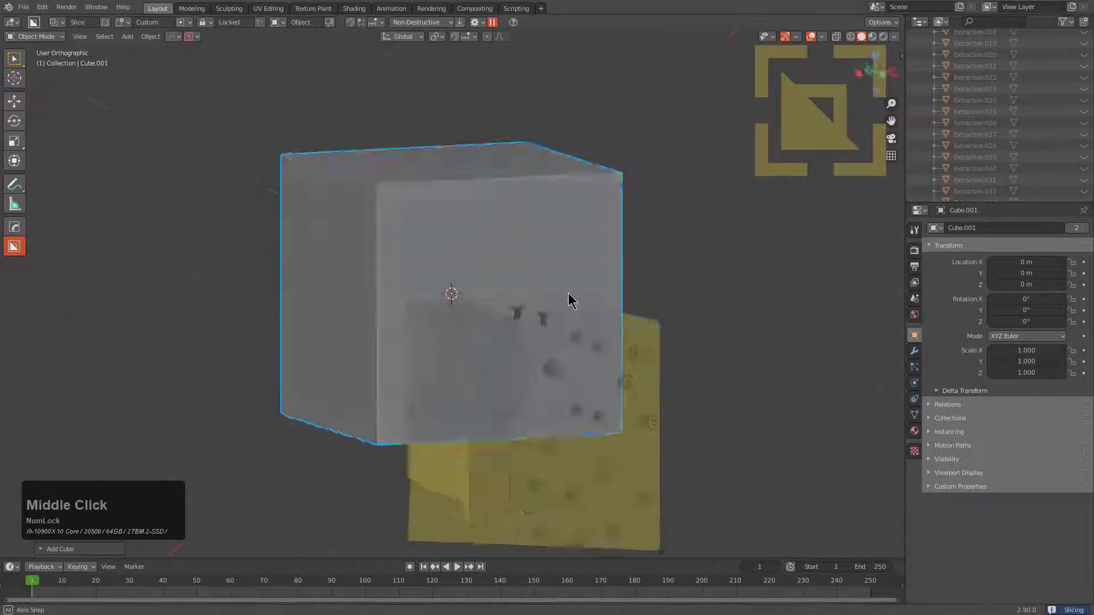
scroll(569, 298, down, 1)
key(g)
click(450, 138)
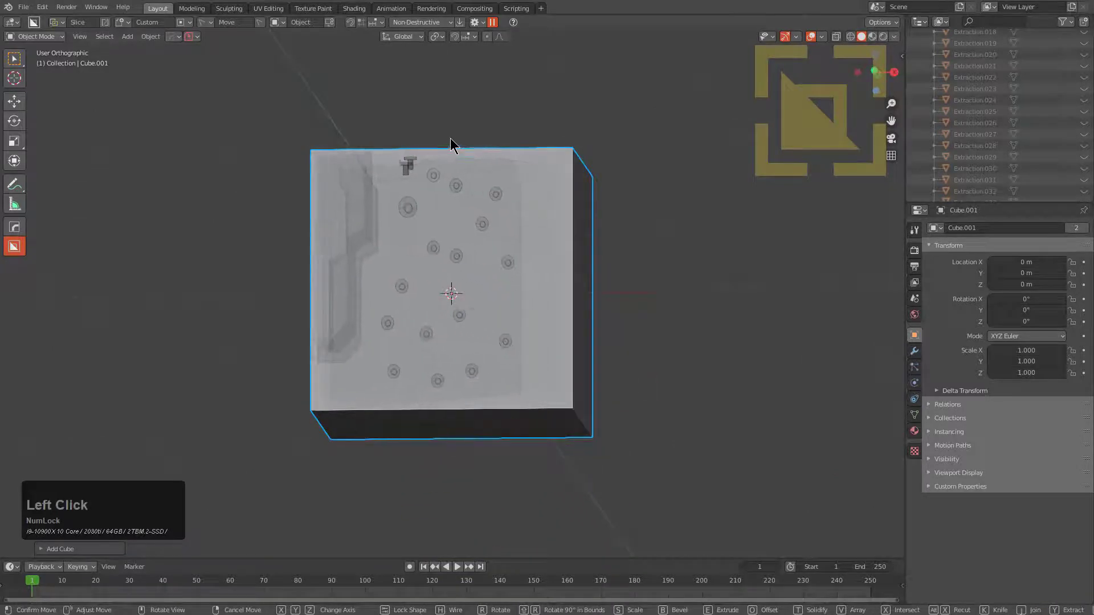
middle_drag(450, 138, 530, 284)
key(g)
scroll(530, 283, down, 7)
middle_drag(482, 251, 520, 286)
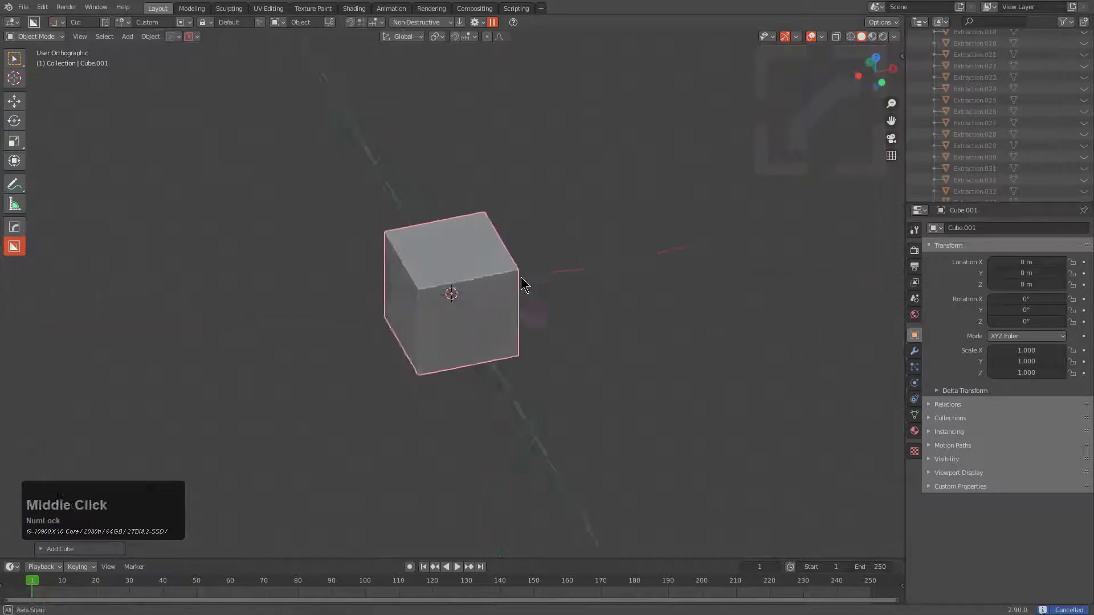
Place the custom cutter over the stepped front corner area of the new cube with snapping on and adjust its position.
scroll(466, 150, up, 5)
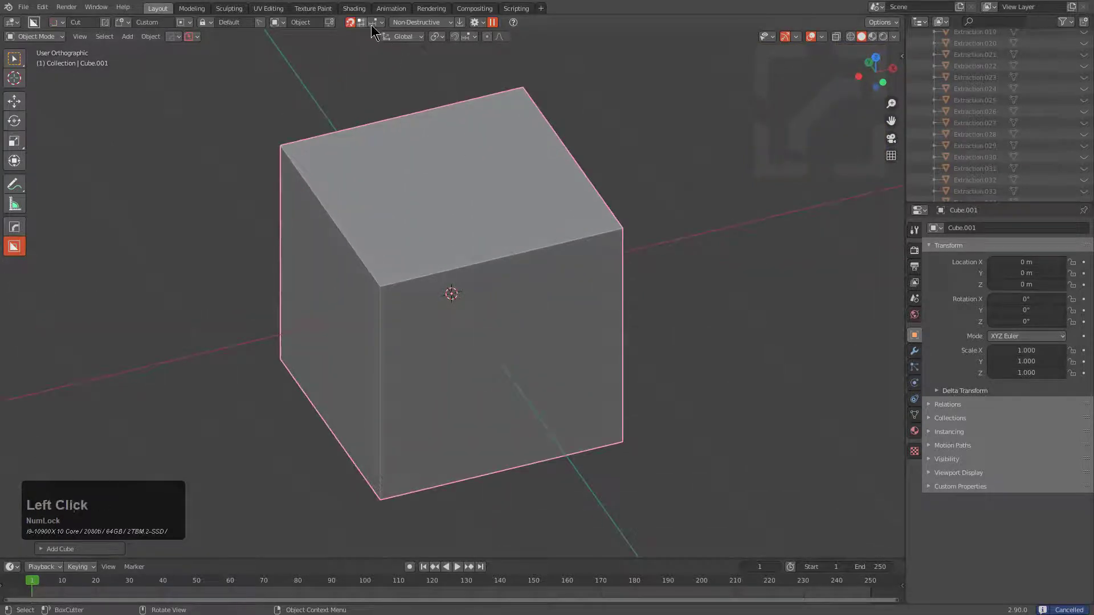
ctrl+drag(507, 372, 613, 414)
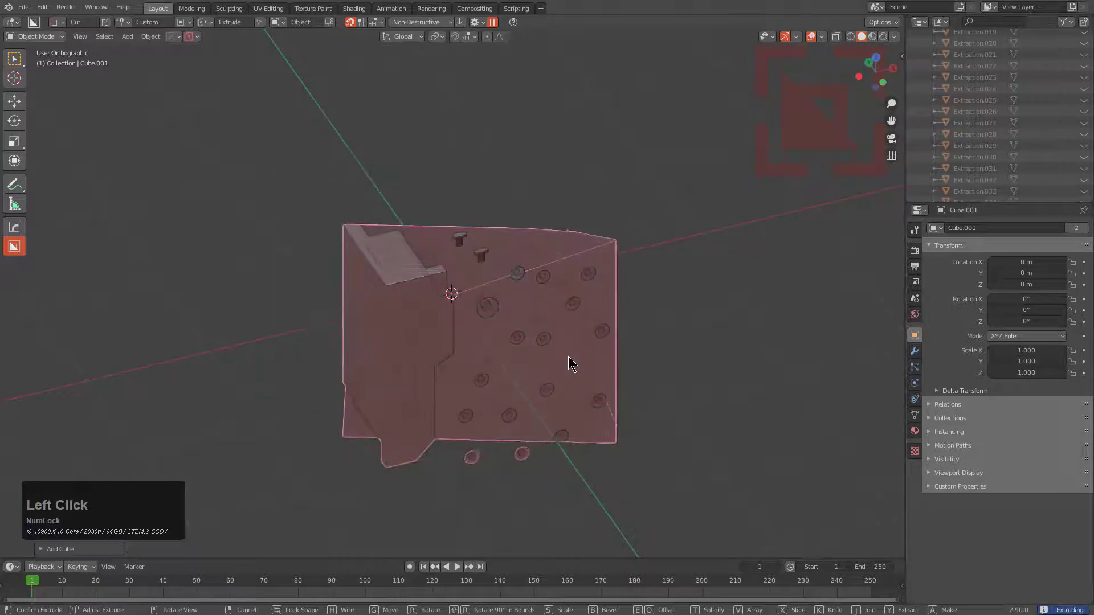
key(g)
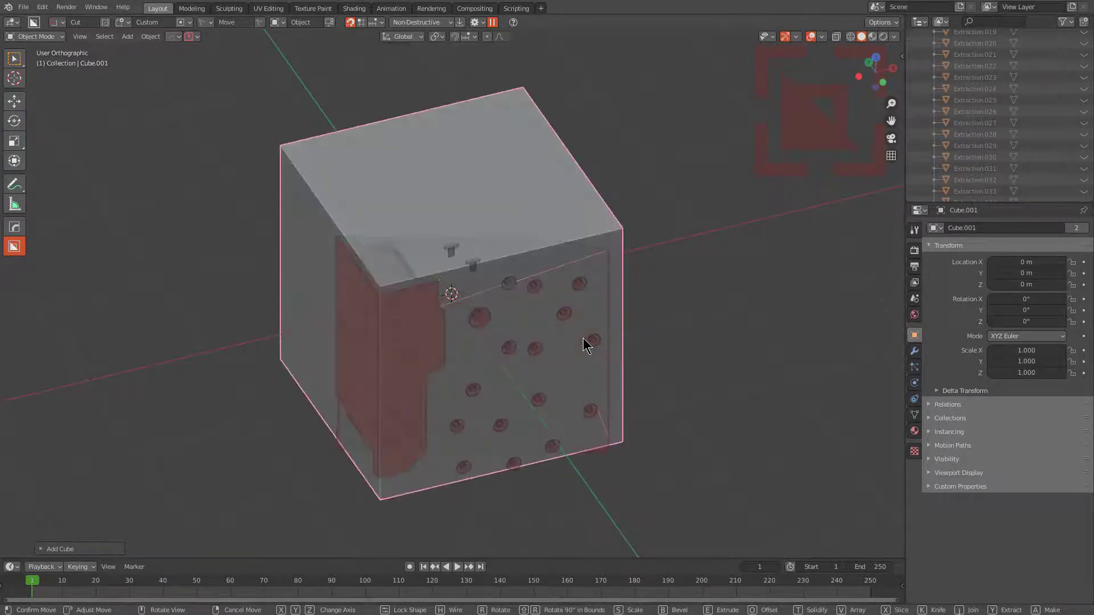
click(584, 337)
Try the placed custom cutter in the Slice, Intersect and Inset modes and return it to Cut mode.
key(x)
key(x)
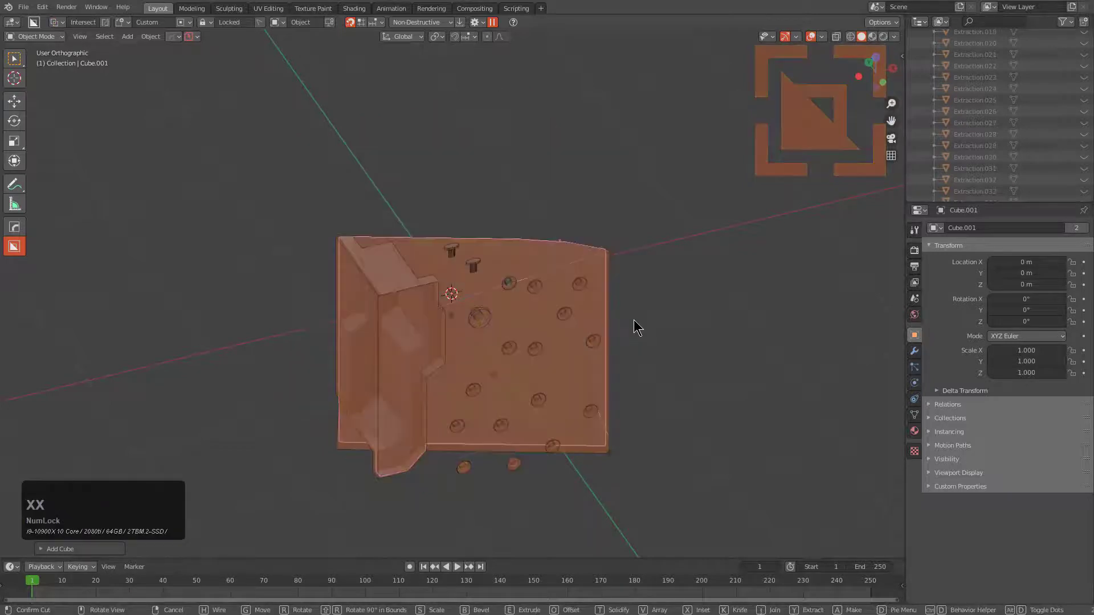
middle_drag(613, 322, 622, 268)
key(x)
key(x)
key(x)
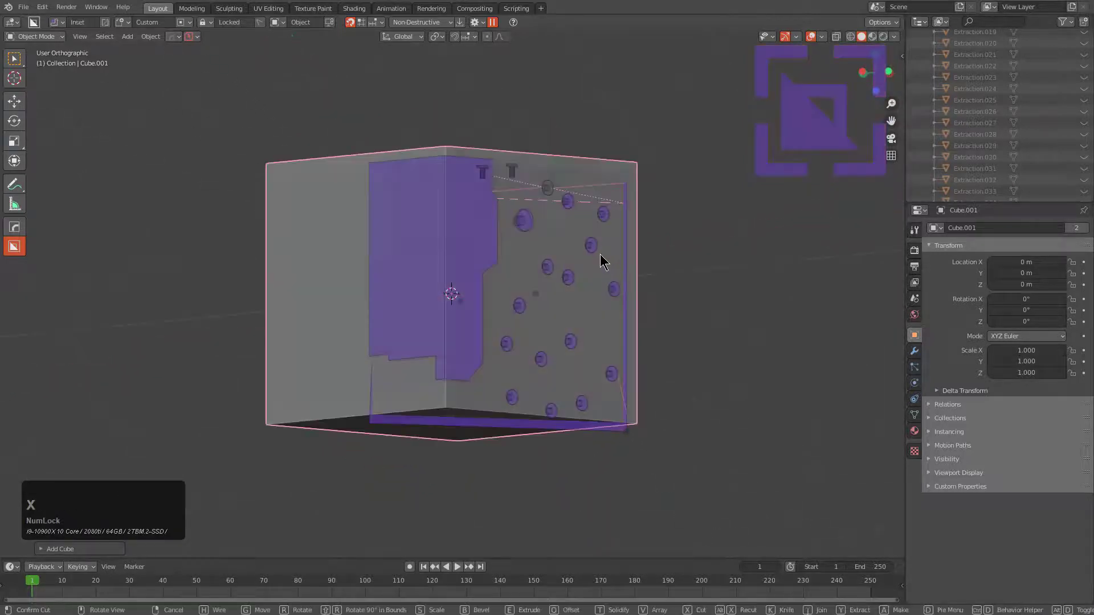
key(x)
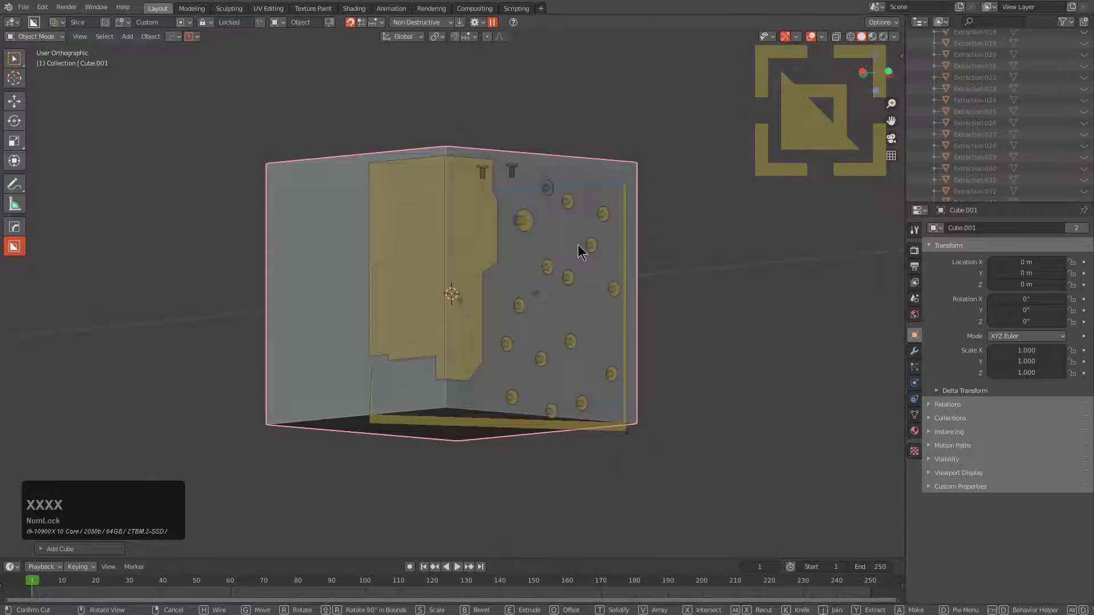
key(x)
key(x)
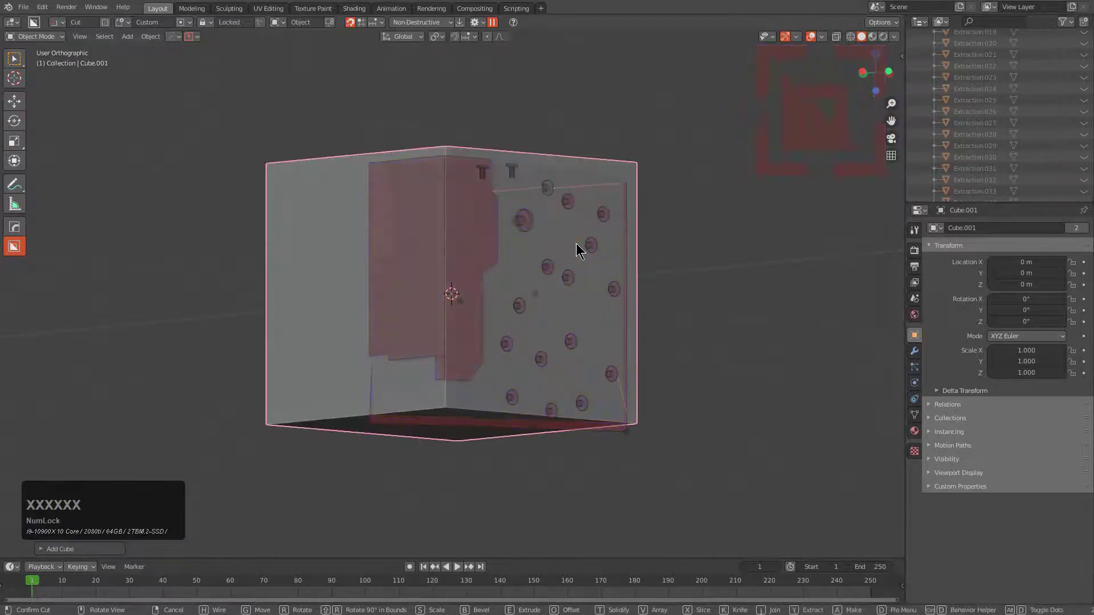
Apply the custom cutter's shape to the cube's mesh.
middle_drag(569, 234, 556, 313)
key(ctrl+a)
click(484, 284)
Delete the two flat faces covering the stepped recess on both sides of the cube's corner.
key(Tab)
key(3)
click(398, 341)
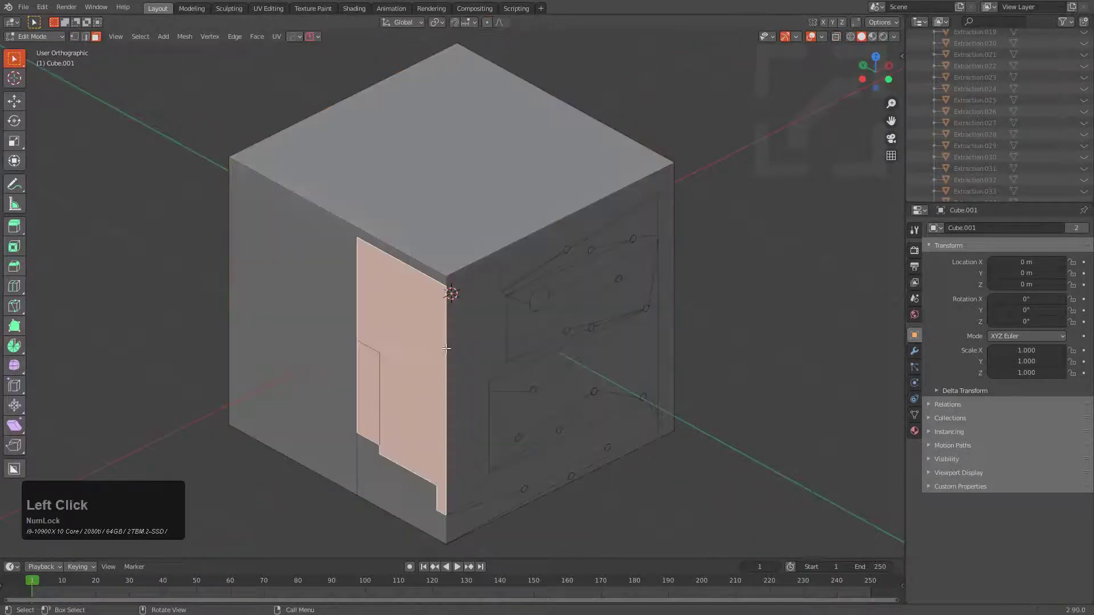
shift+click(467, 338)
key(x)
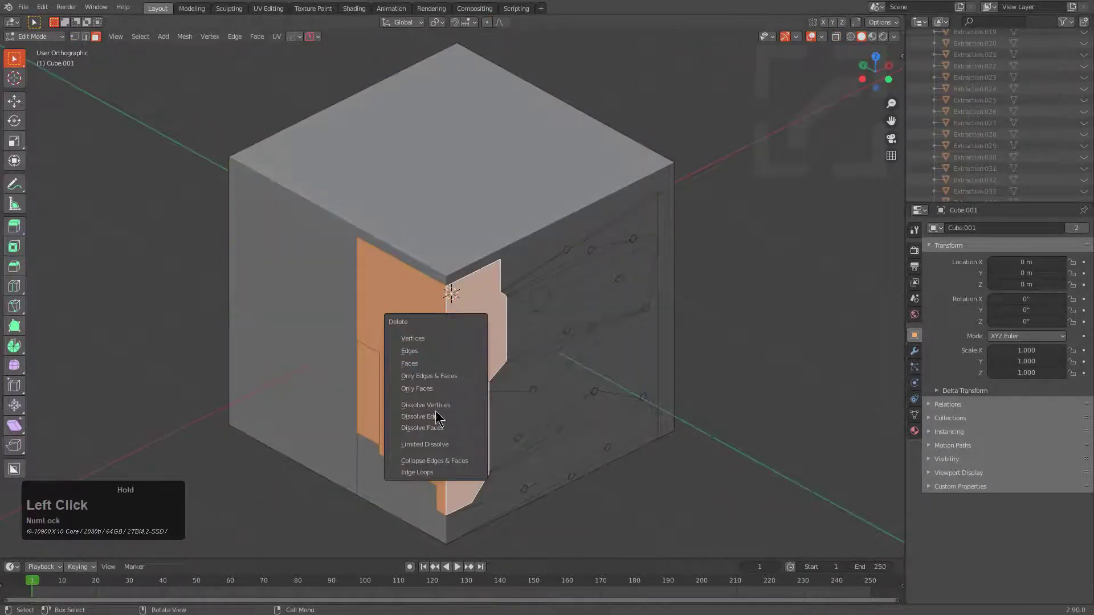
click(425, 366)
Select the large and one small circular face on the drilled side and extend the selection to similar faces.
middle_drag(501, 342, 513, 224)
scroll(513, 224, up, 3)
shift+click(538, 209)
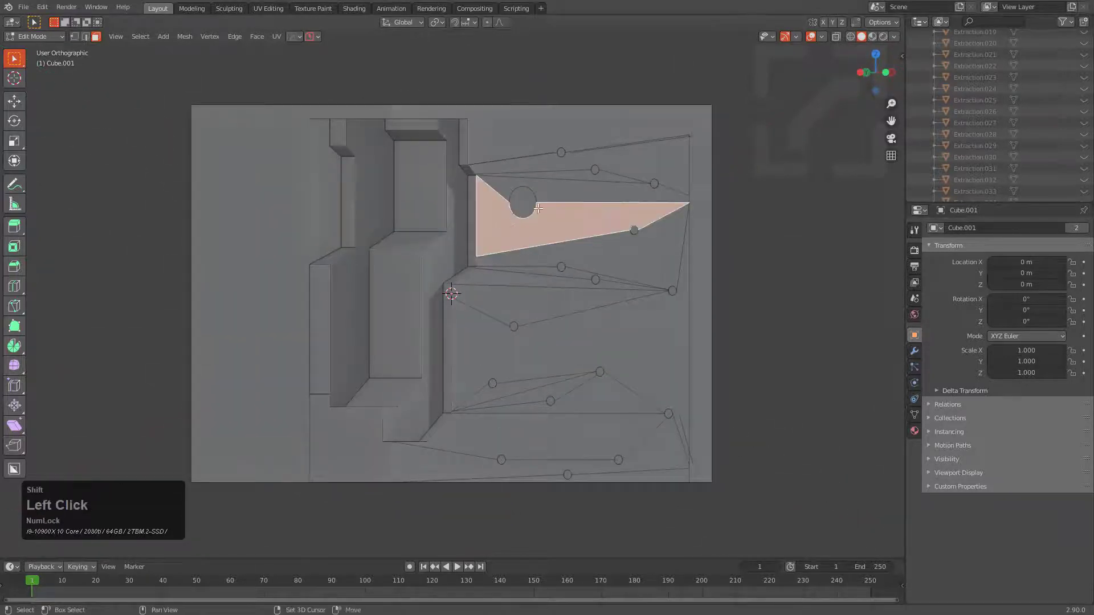
shift+click(523, 203)
shift+click(561, 152)
shift+middle_drag(561, 152, 550, 161)
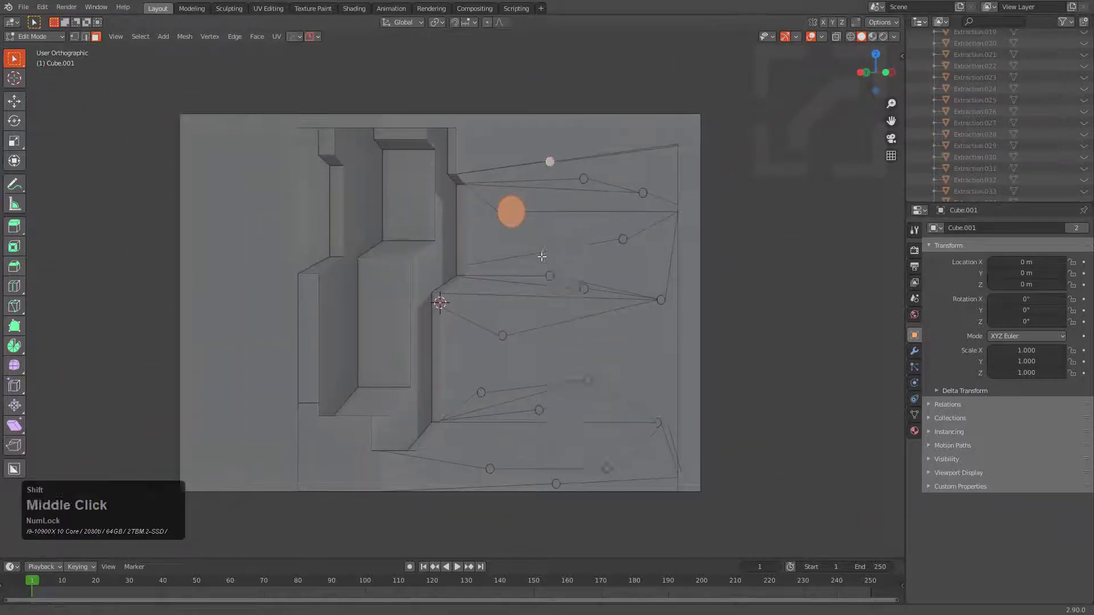
scroll(469, 247, up, 5)
shift+middle_drag(469, 246, 456, 313)
key(shift+g)
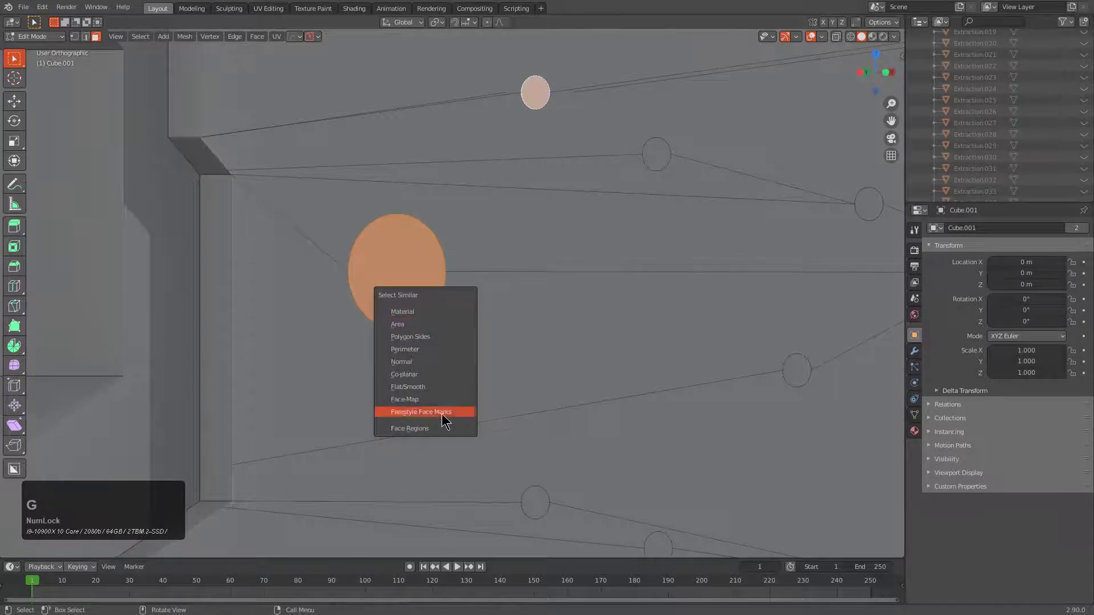
click(431, 344)
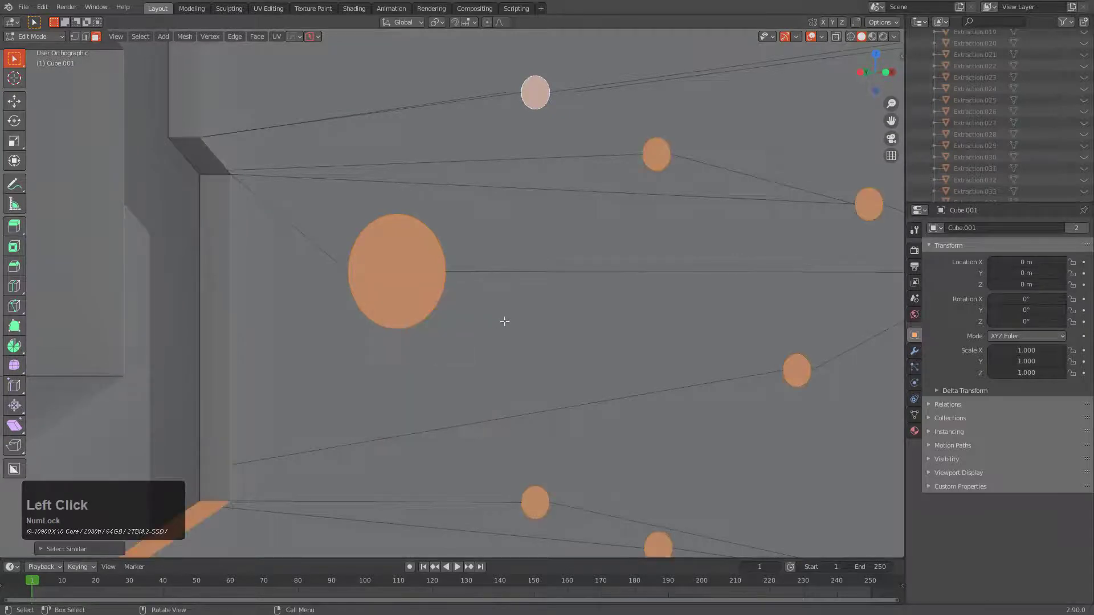
Exclude the recess's sloped ledge face from the selection and delete all the circular cap faces.
scroll(506, 322, down, 5)
shift+middle_drag(572, 298, 566, 237)
scroll(567, 237, up, 1)
key(x)
shift+middle_drag(387, 326, 486, 297)
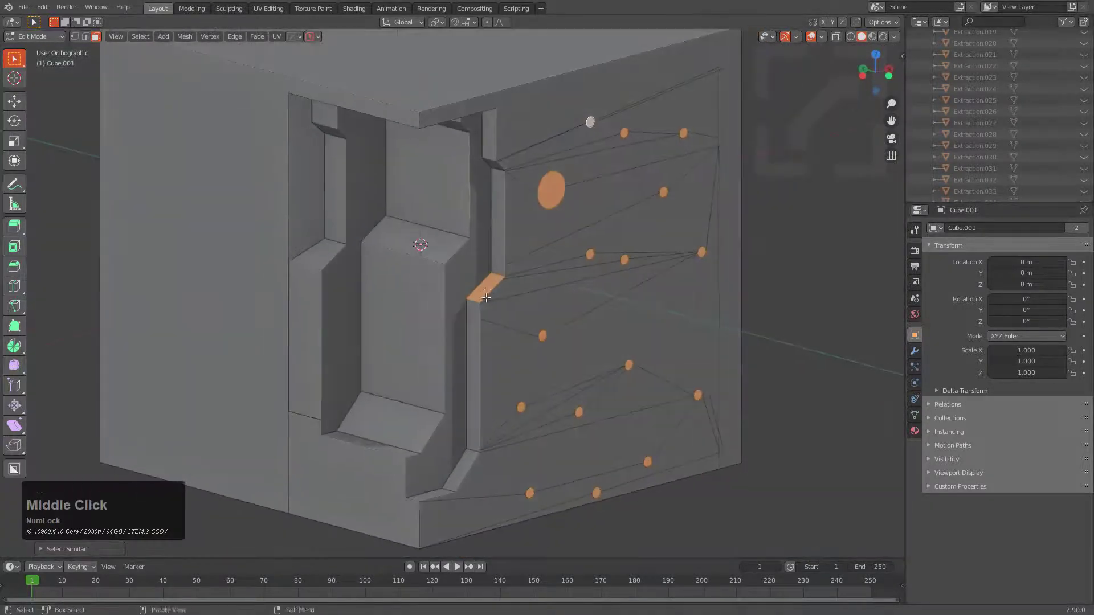
key(x)
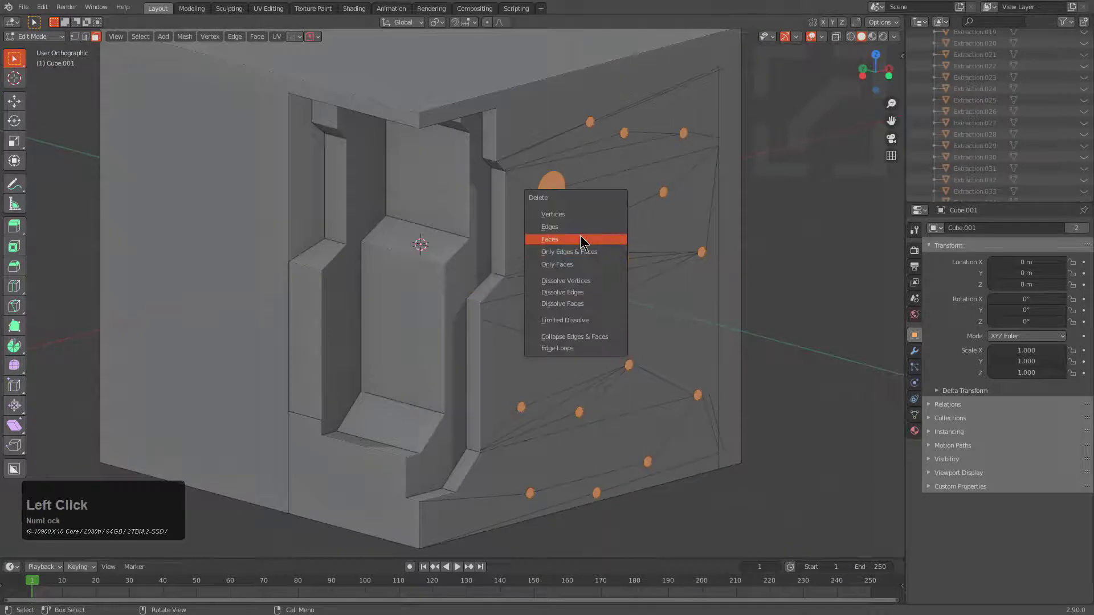
click(581, 242)
Delete the two stray vertices beside the uppermost small hole and check the cube in Object Mode.
middle_drag(581, 242, 537, 262)
scroll(537, 262, up, 4)
key(1)
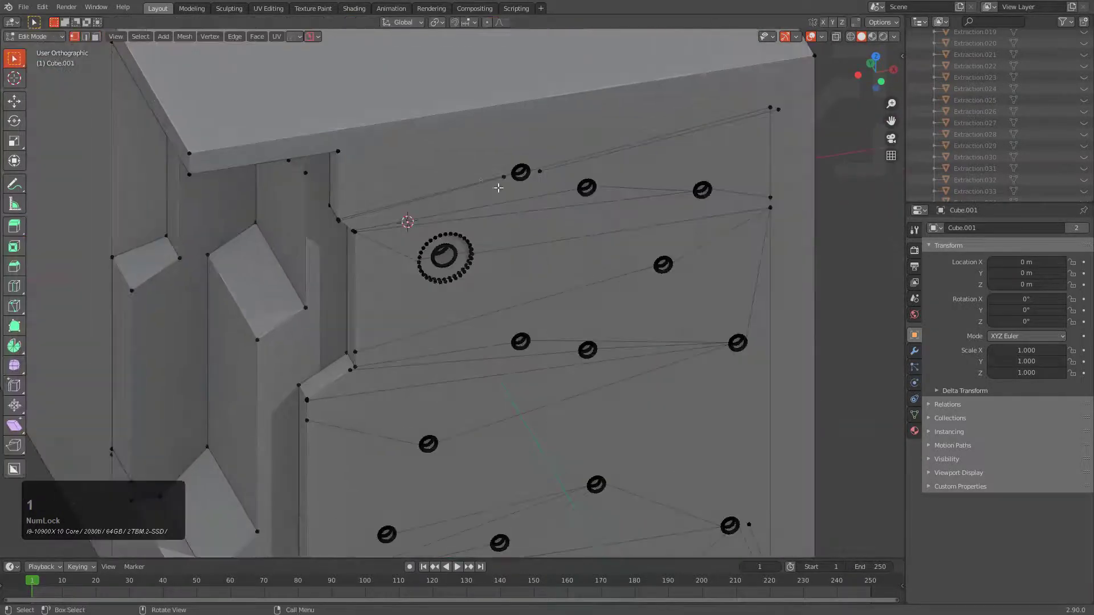
key(g)
right_click(526, 198)
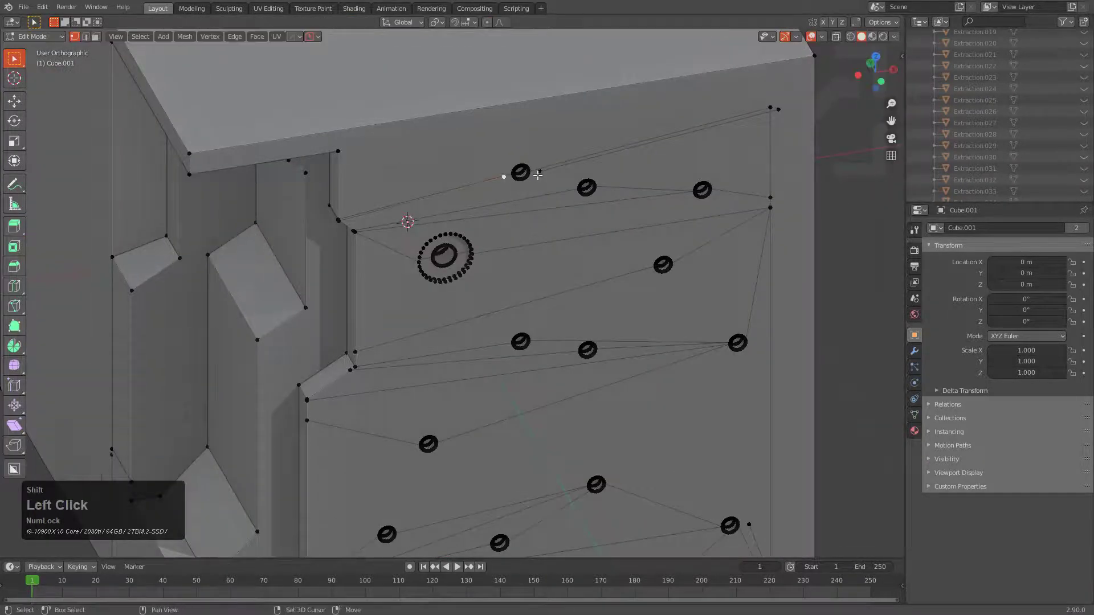
shift+click(537, 176)
key(x)
click(593, 151)
scroll(570, 256, down, 6)
key(Tab)
middle_drag(576, 327, 572, 300)
scroll(572, 299, up, 2)
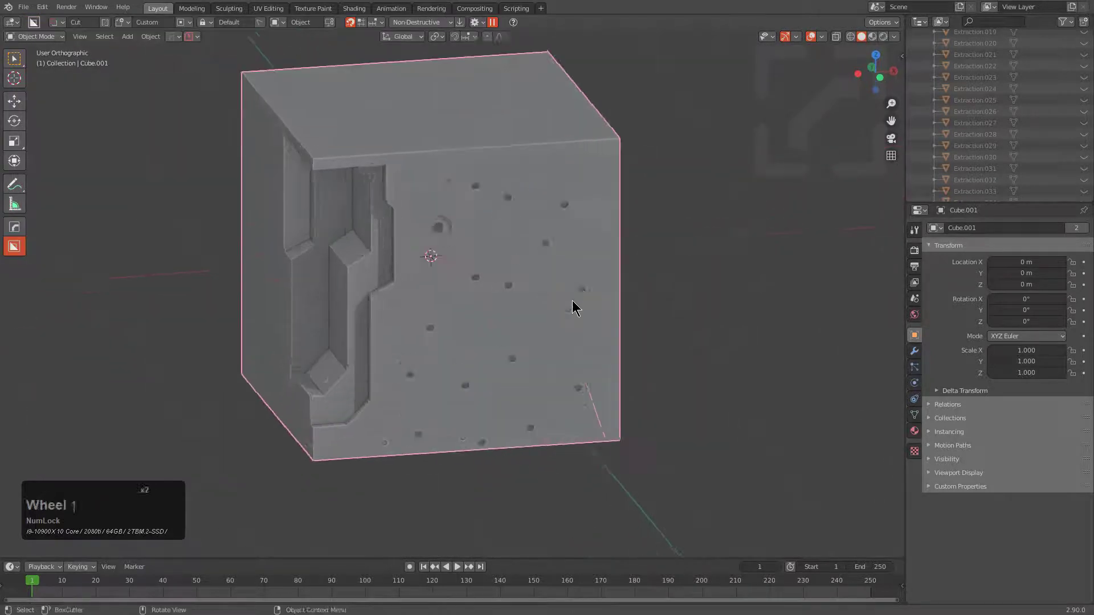
scroll(572, 301, up, 1)
Delete the stray vertex beside the small hole near the drilled side's lower outer corner.
key(Tab)
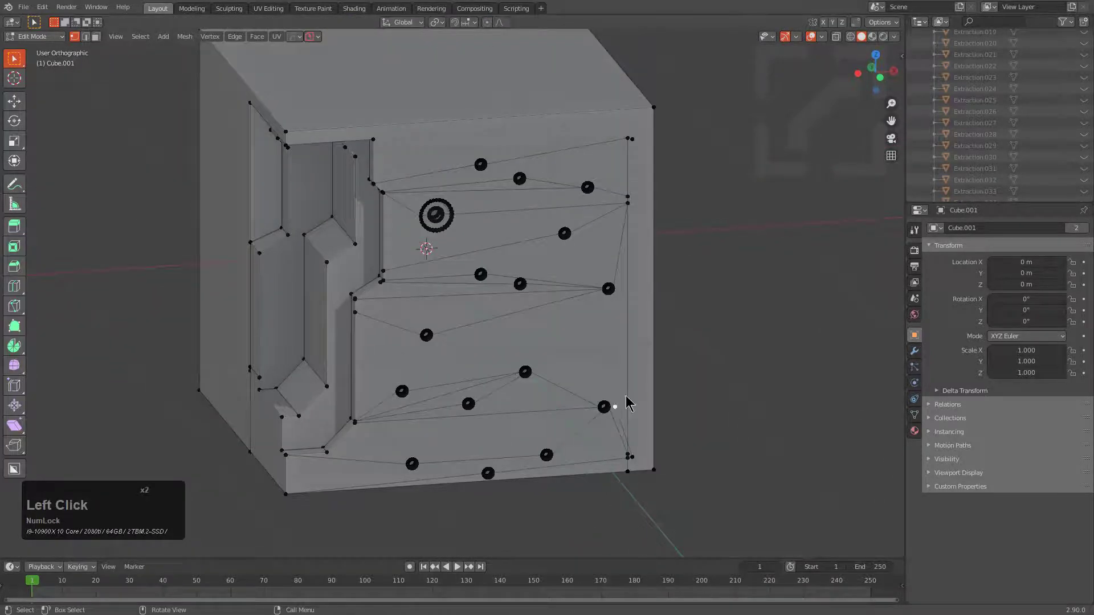
key(x)
click(628, 399)
key(Tab)
middle_drag(586, 398, 576, 317)
Select the mesh's non-manifold geometry and show it in X-ray.
key(Tab)
key(a)
key(shift+m)
key(alt+z)
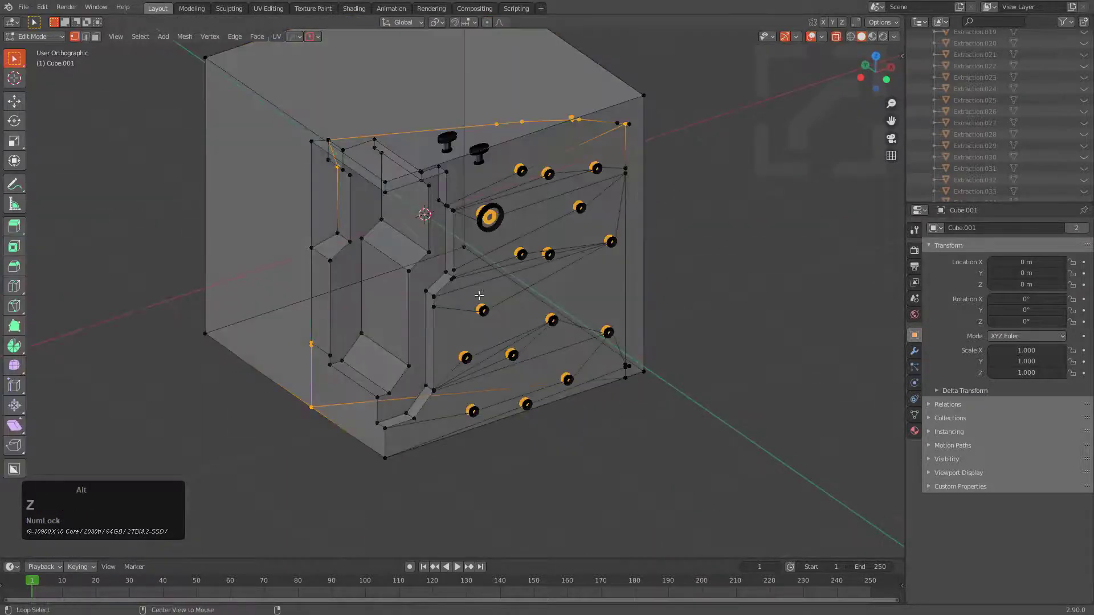
scroll(478, 296, up, 4)
middle_drag(479, 295, 380, 304)
scroll(491, 250, up, 3)
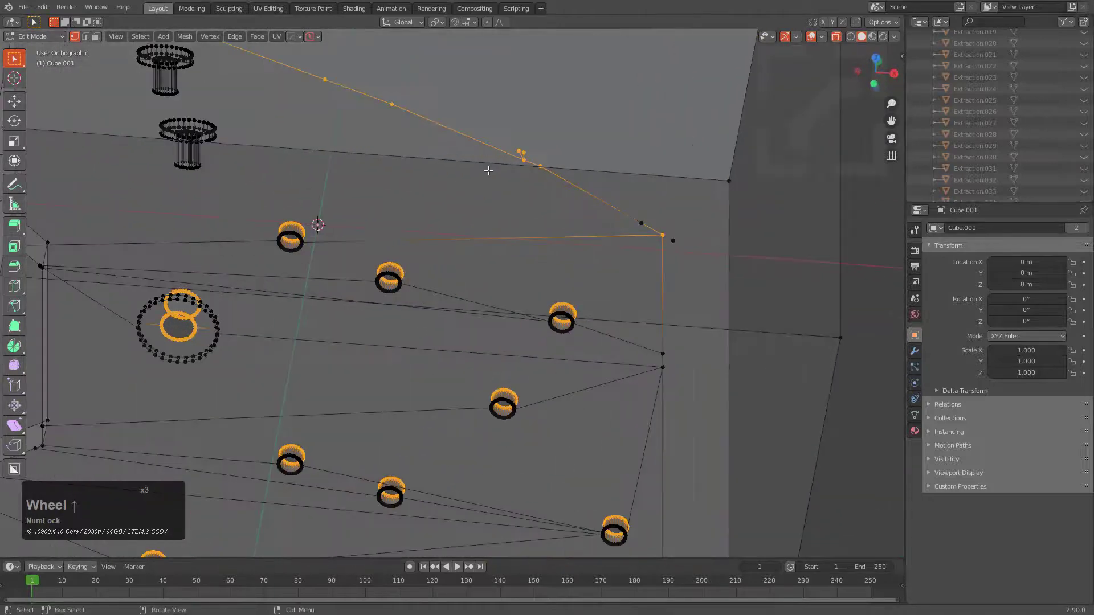
Delete the stray edge running through the cube's interior above the stepped recess.
key(alt+z)
key(alt+z)
scroll(548, 188, down, 4)
middle_drag(531, 163, 682, 253)
scroll(565, 271, up, 2)
scroll(564, 273, down, 1)
scroll(567, 252, up, 5)
scroll(430, 247, up, 2)
middle_drag(429, 247, 483, 353)
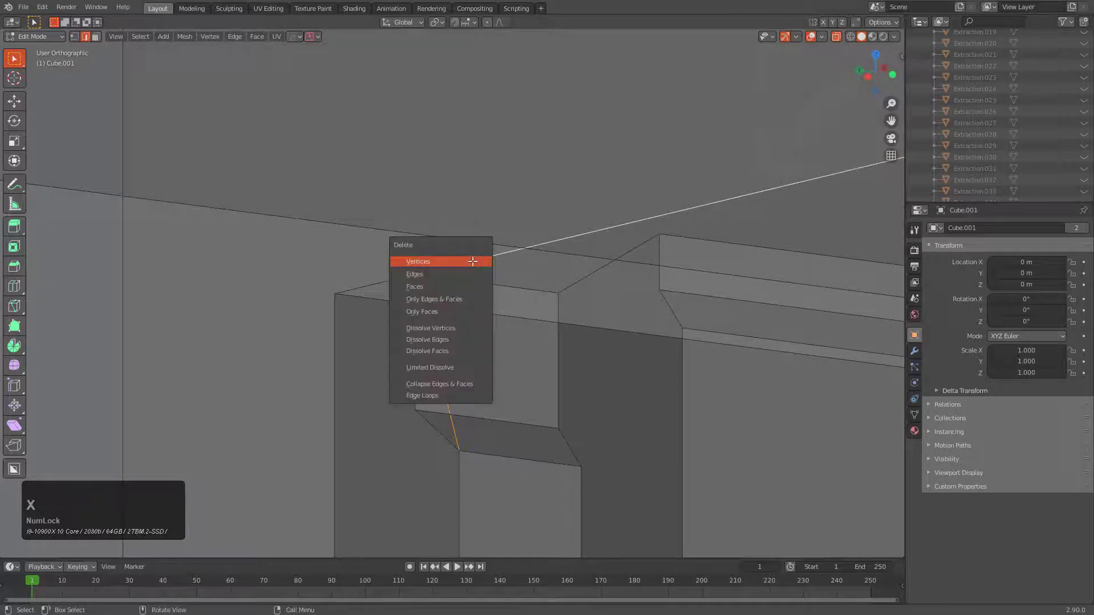
click(466, 271)
Remove the remaining stray vertices and edge fragments inside the cube near the drilled side's upper edge.
scroll(466, 272, down, 8)
middle_drag(466, 272, 499, 270)
key(1)
scroll(500, 271, up, 3)
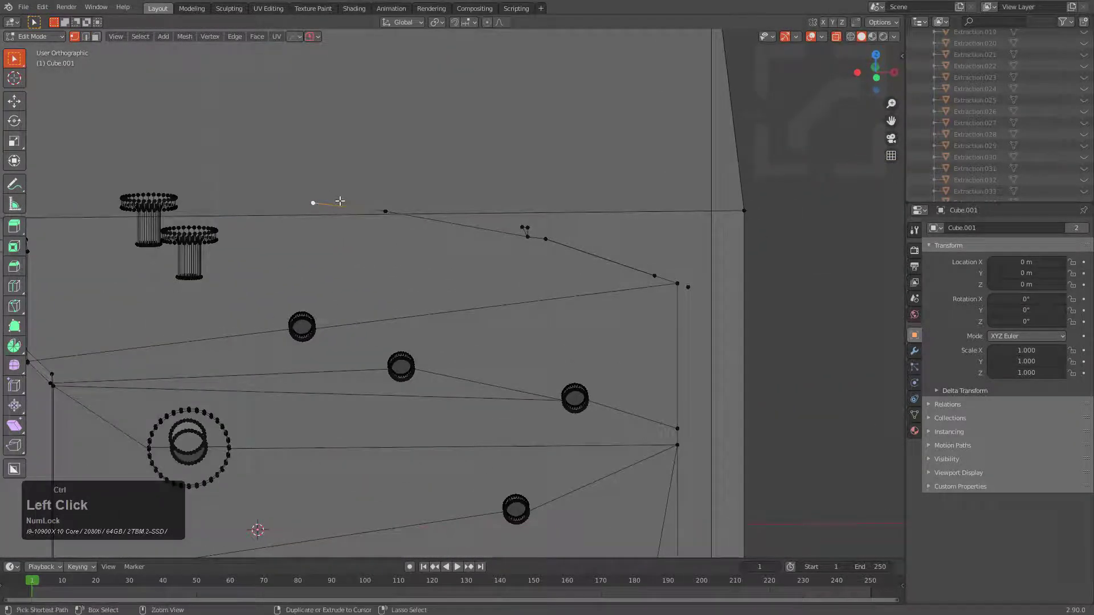
scroll(452, 268, down, 1)
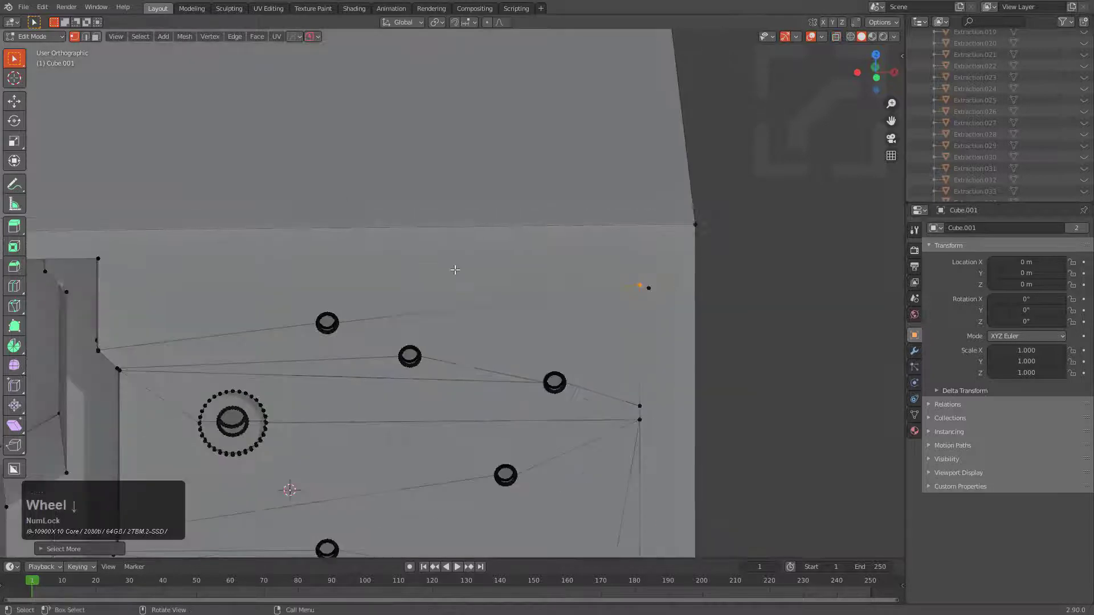
scroll(456, 234, up, 3)
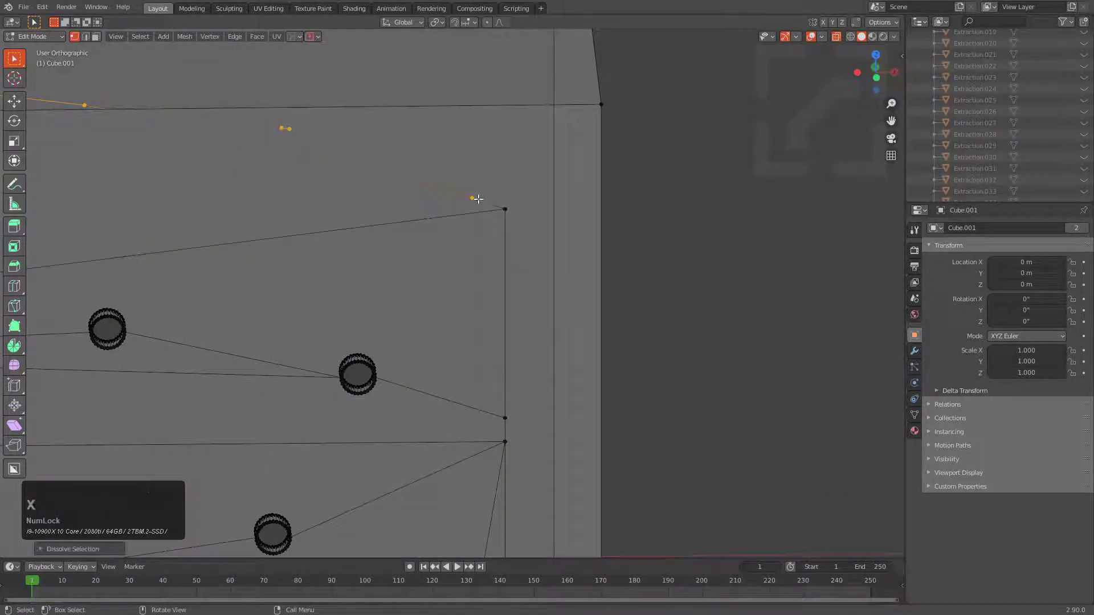
key(x)
click(482, 200)
middle_drag(482, 199, 440, 256)
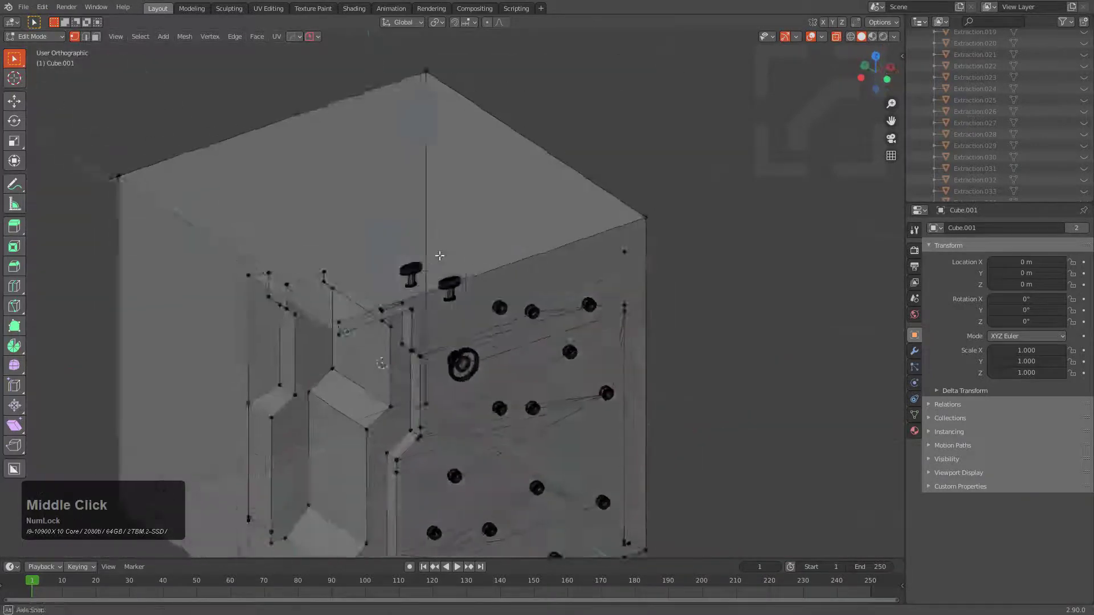
Select everything linked to the cube's main body, invert the selection and delete the loose pieces.
scroll(525, 289, up, 2)
key(l)
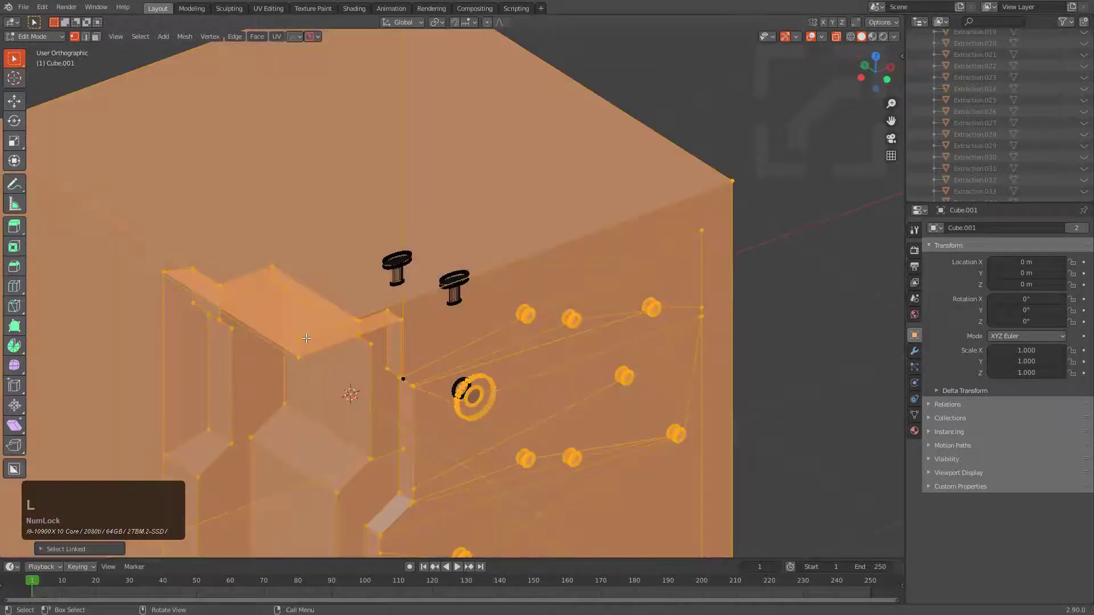
key(ctrl+i)
key(x)
click(307, 342)
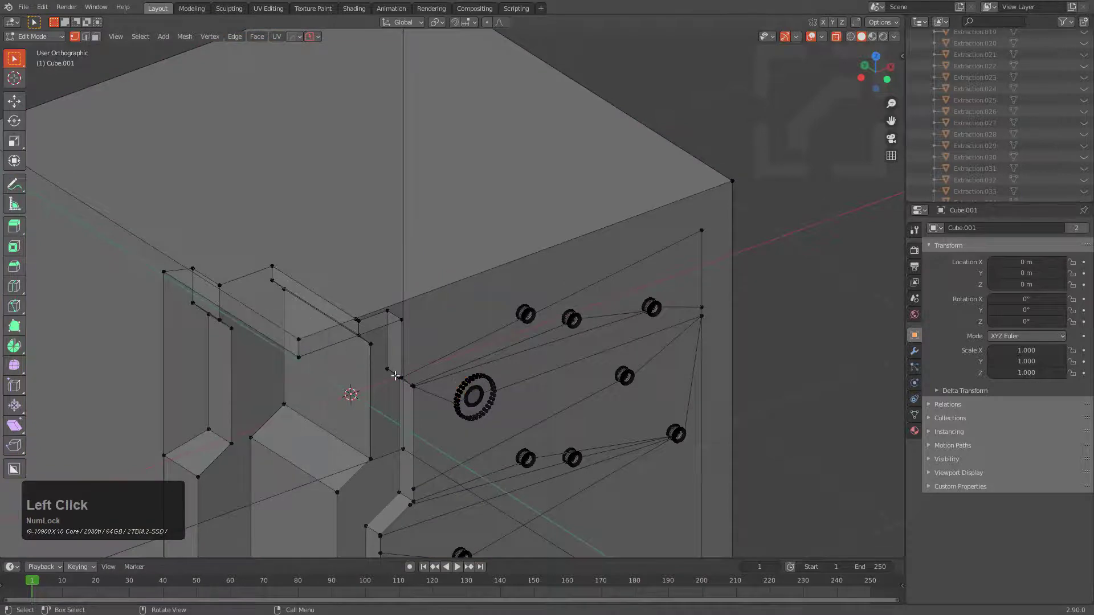
Undo the deletion to check the selected loose pins and disc, and delete them again.
shift+middle_drag(396, 376, 387, 257)
scroll(387, 258, down, 2)
key(alt+z)
middle_drag(480, 274, 416, 237)
scroll(416, 236, up, 3)
scroll(416, 236, up, 2)
key(ctrl+z)
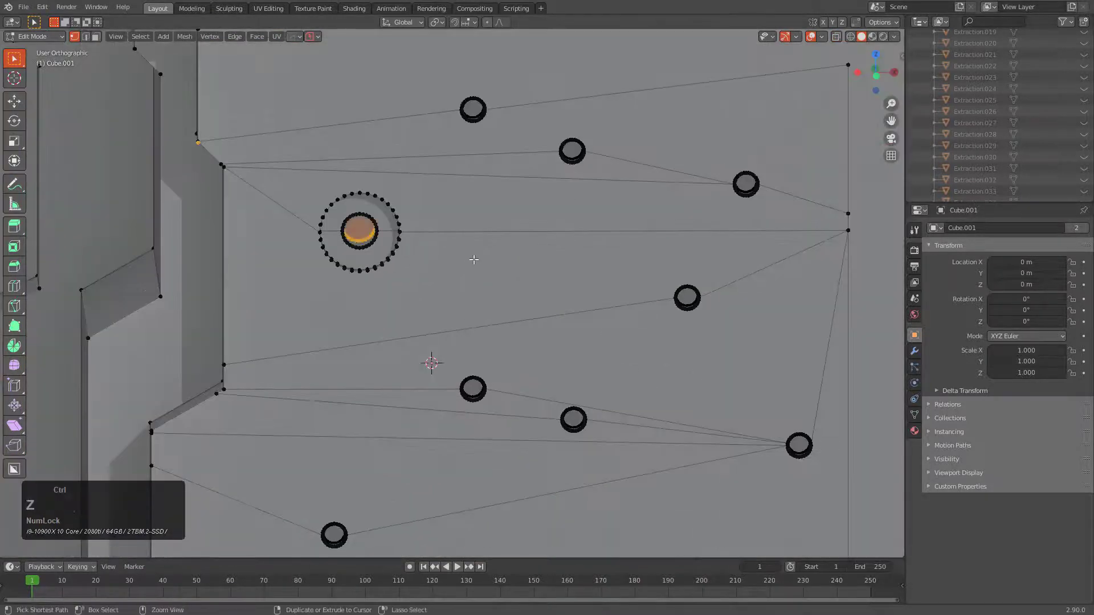
key(alt+z)
middle_drag(509, 250, 481, 269)
scroll(481, 269, down, 2)
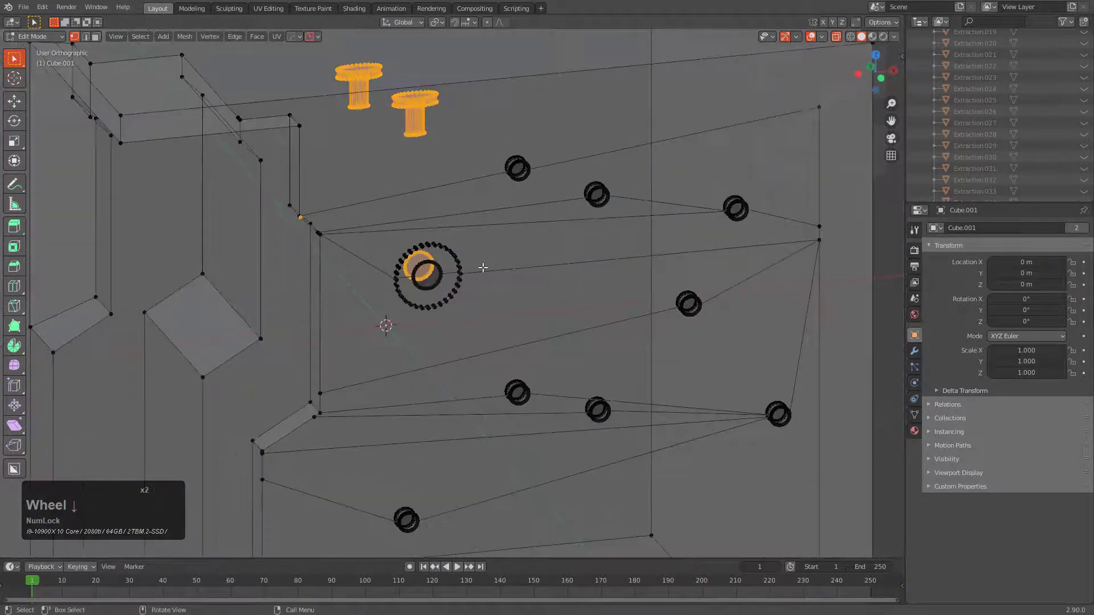
key(x)
click(483, 268)
Select the open, non-manifold borders of the drilled holes, fill them with faces and check the shaded cube.
key(a)
key(a)
key(ctrl+shift+alt+m)
scroll(527, 257, down, 1)
key(f)
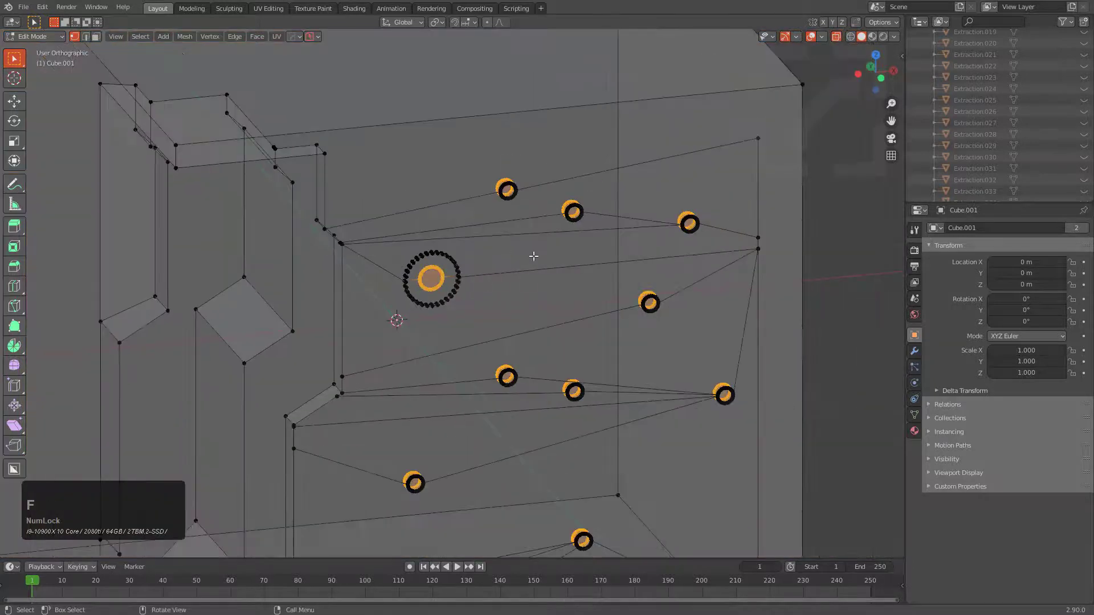
scroll(527, 290, down, 4)
key(alt+z)
middle_drag(518, 331, 534, 322)
key(Tab)
key(Tab)
Examine the closely spaced vertices at the lower end of the stepped recess in X-ray.
shift+middle_drag(460, 334, 516, 221)
key(alt+z)
scroll(467, 272, up, 4)
middle_drag(415, 289, 398, 316)
scroll(398, 316, down, 2)
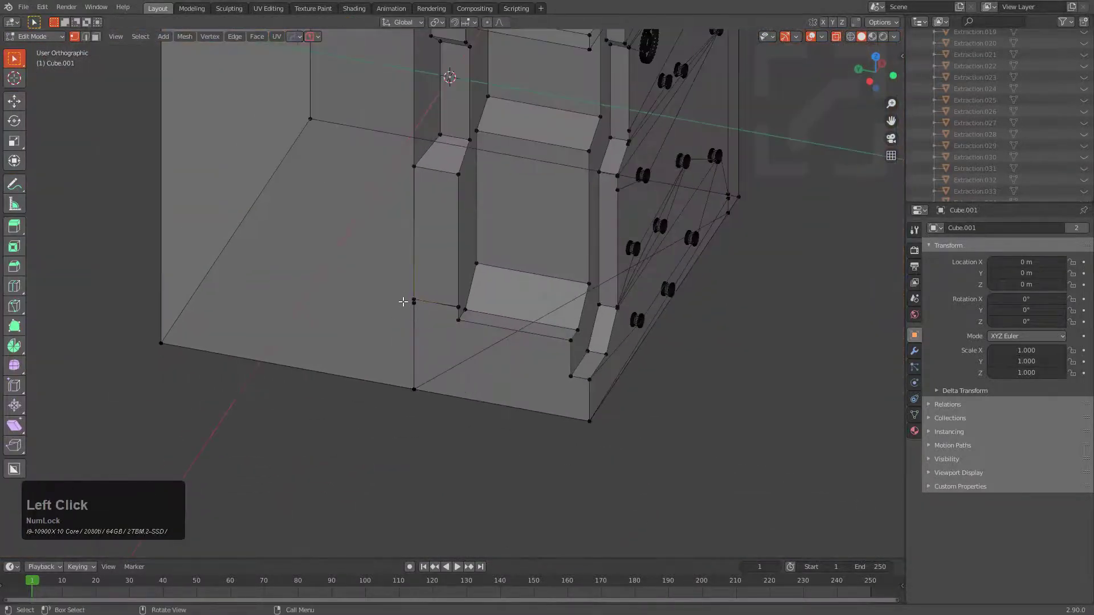
key(g)
key(Escape)
Select the whole mesh and merge its vertices by distance, increasing the merge distance.
key(a)
right_click(424, 311)
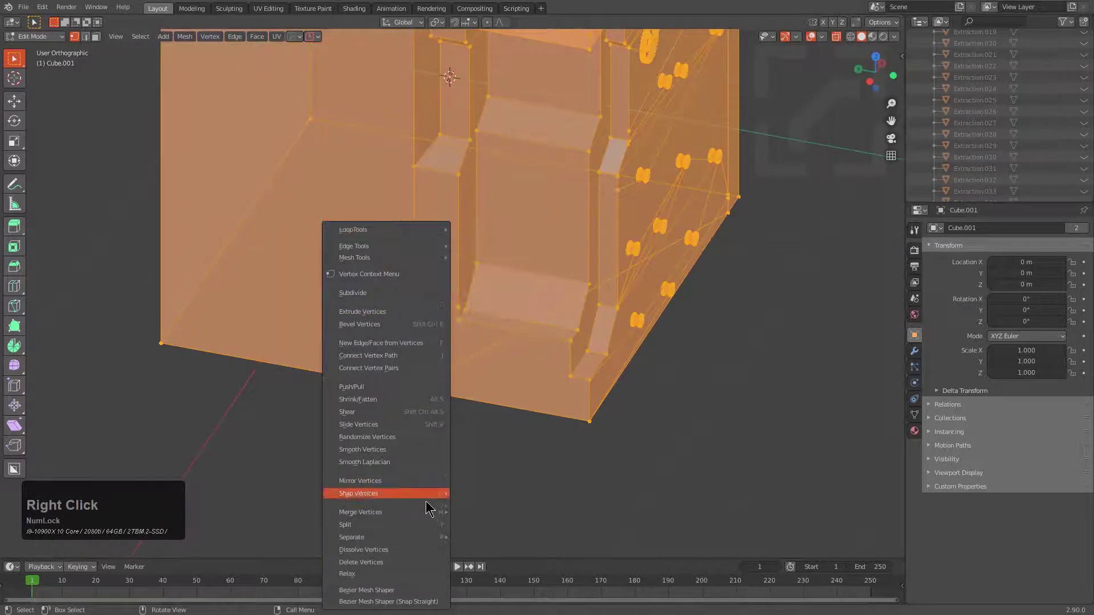
click(430, 512)
click(510, 580)
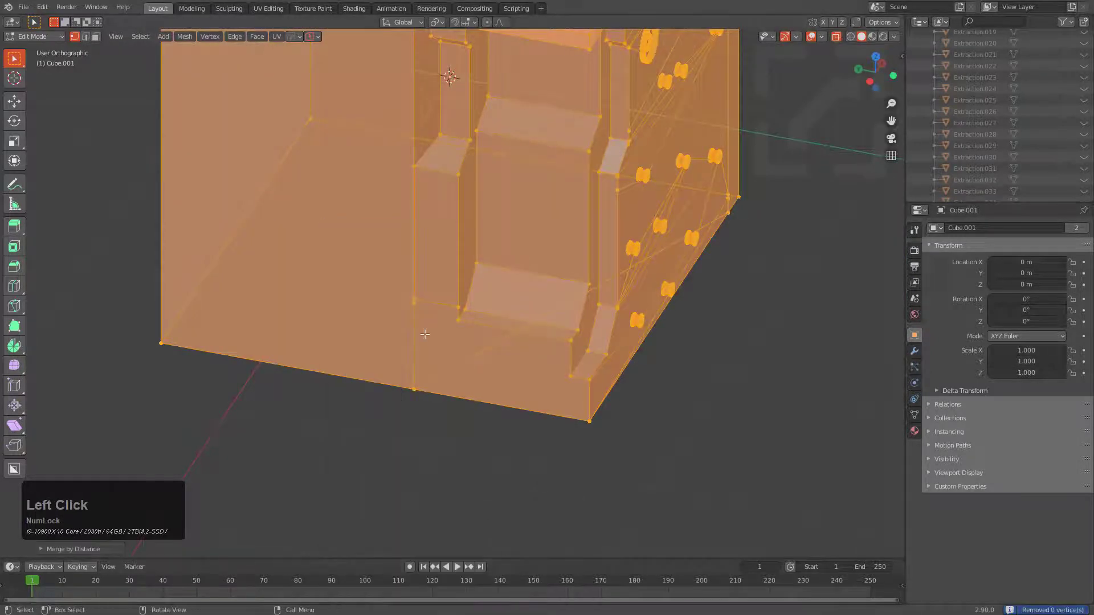
key(F9)
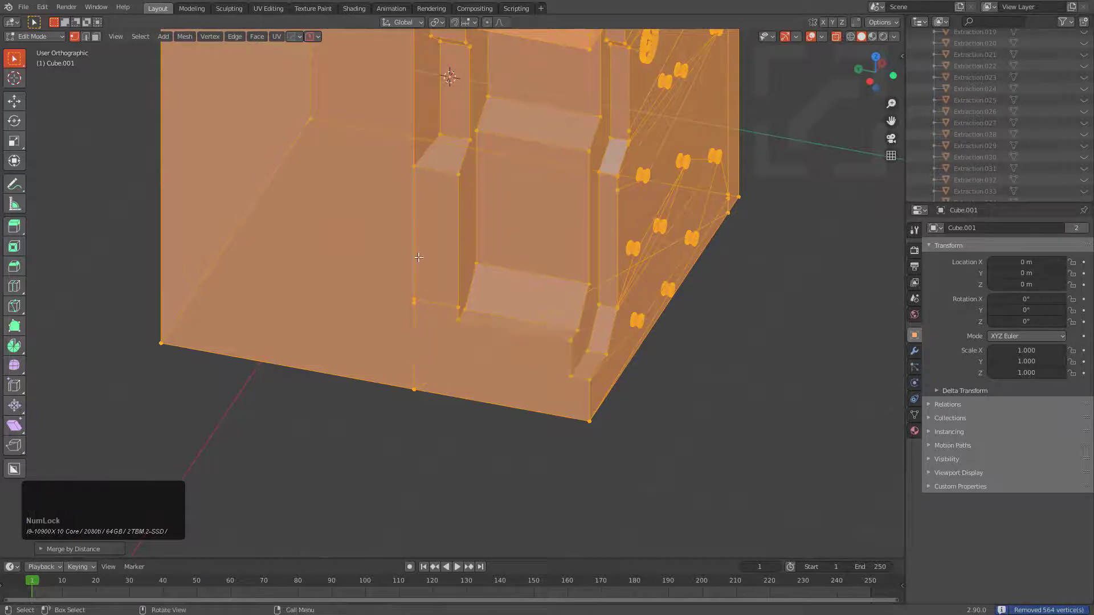
Test-move the closely spaced vertices at the lower outer corner of the stepped recess to inspect their connected edges.
scroll(341, 239, up, 6)
click(340, 228)
key(g)
right_click(379, 244)
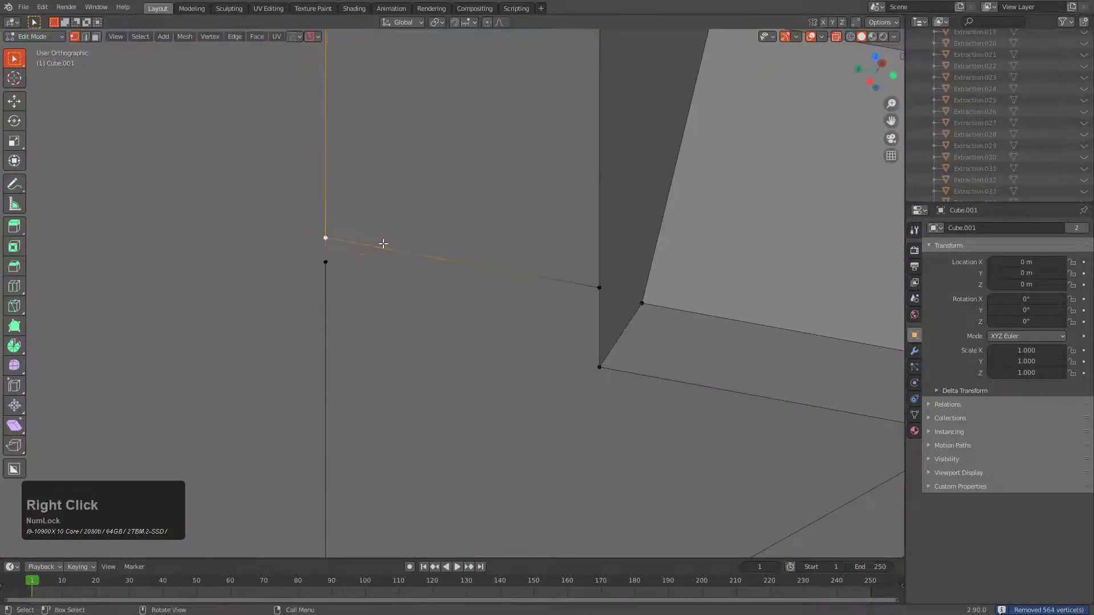
scroll(572, 246, down, 5)
scroll(474, 283, up, 3)
click(406, 280)
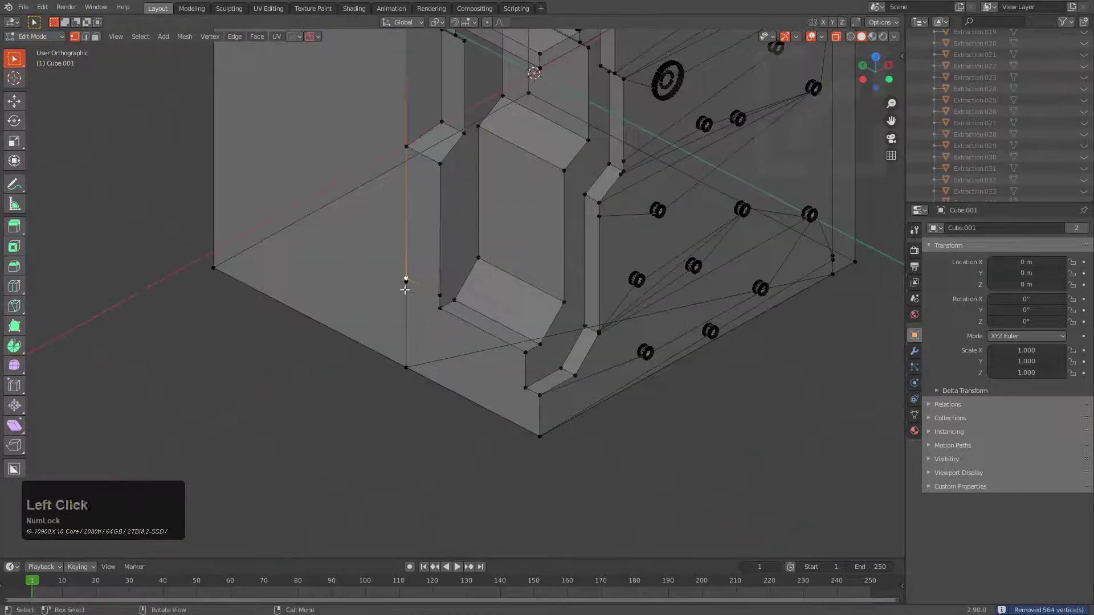
key(g)
right_click(448, 299)
click(403, 286)
key(g)
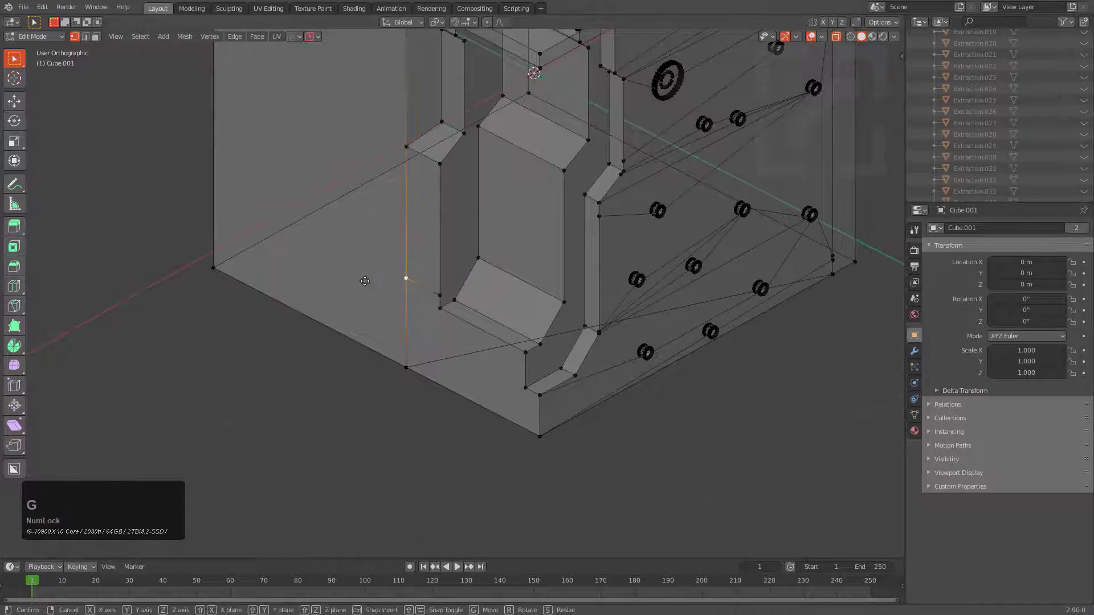
right_click(379, 274)
Try dissolving the vertical edge along the outer side of the stepped recess, and undo it.
shift+middle_drag(418, 221, 436, 287)
scroll(437, 289, up, 3)
key(2)
click(409, 231)
key(g)
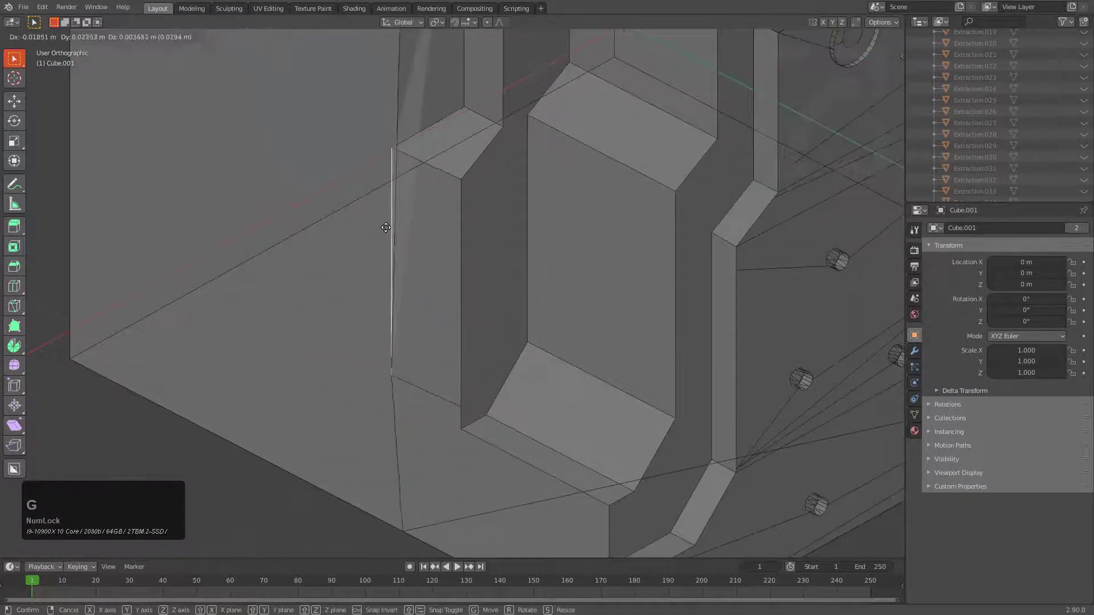
right_click(395, 140)
key(ctrl+x)
shift+middle_drag(398, 126, 420, 264)
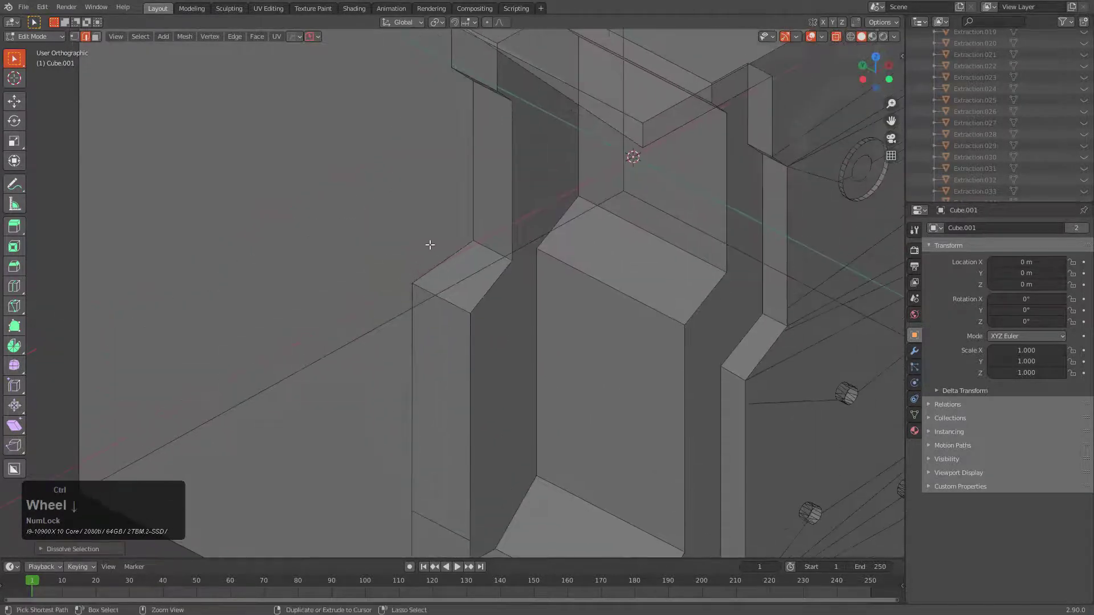
key(ctrl+z)
Merge the two closely spaced vertices at the outer corner of the recess's upper ledge and check the shaded cube.
key(g)
right_click(389, 253)
right_click(392, 255)
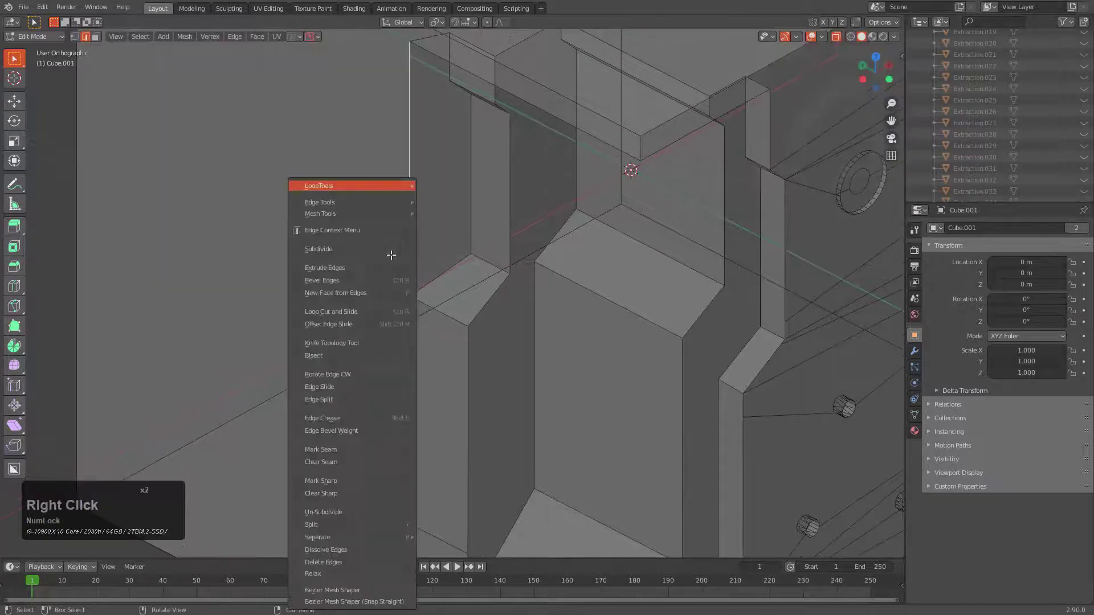
click(340, 249)
key(1)
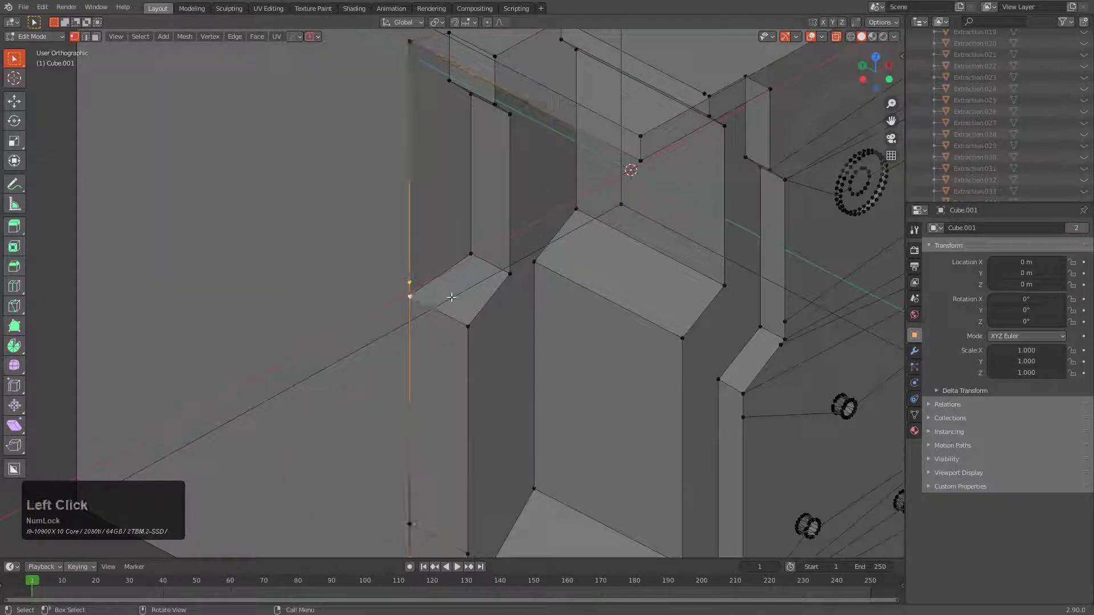
key(m)
click(446, 310)
key(Tab)
scroll(466, 283, down, 6)
middle_drag(467, 272, 473, 268)
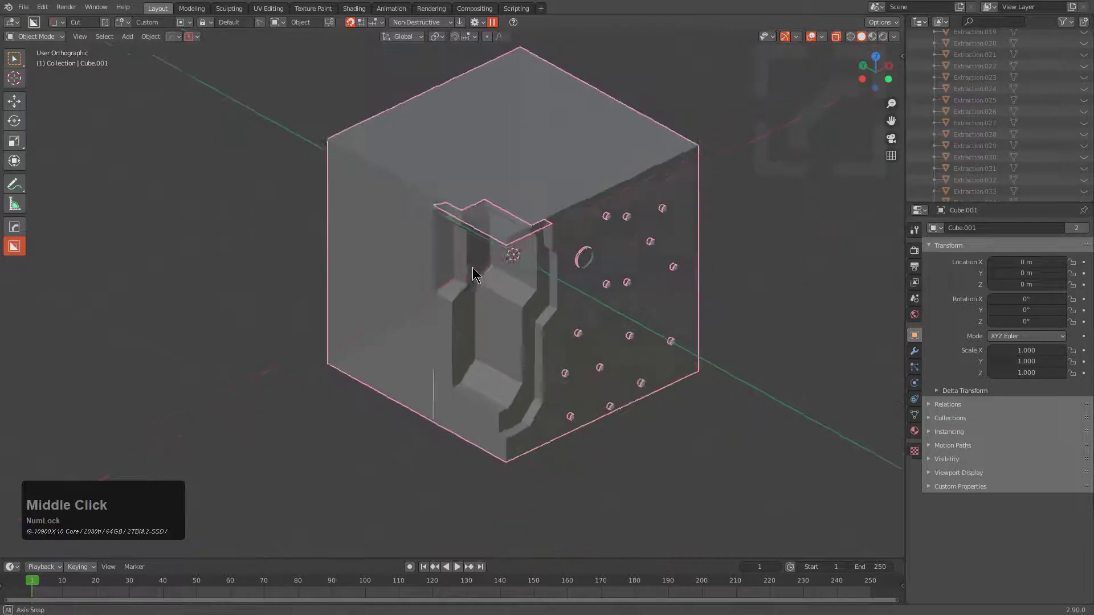
Test-move the extra vertex on the cube's bottom edge below the recess and examine the shading around it.
key(Tab)
key(g)
right_click(402, 373)
key(g)
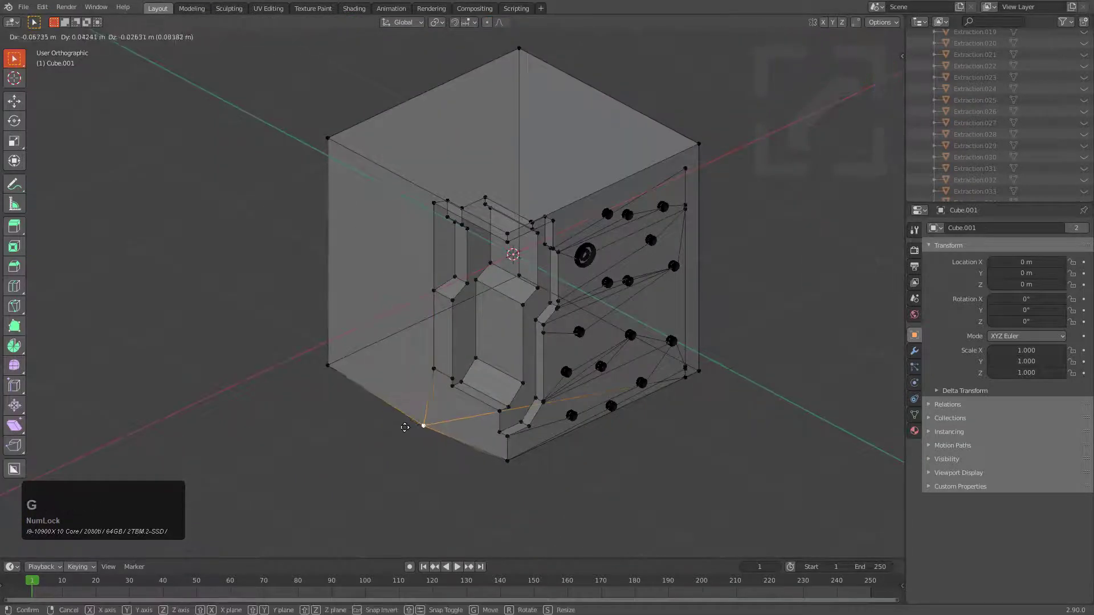
right_click(404, 427)
middle_drag(406, 426, 457, 360)
key(2)
click(475, 366)
scroll(457, 355, down, 1)
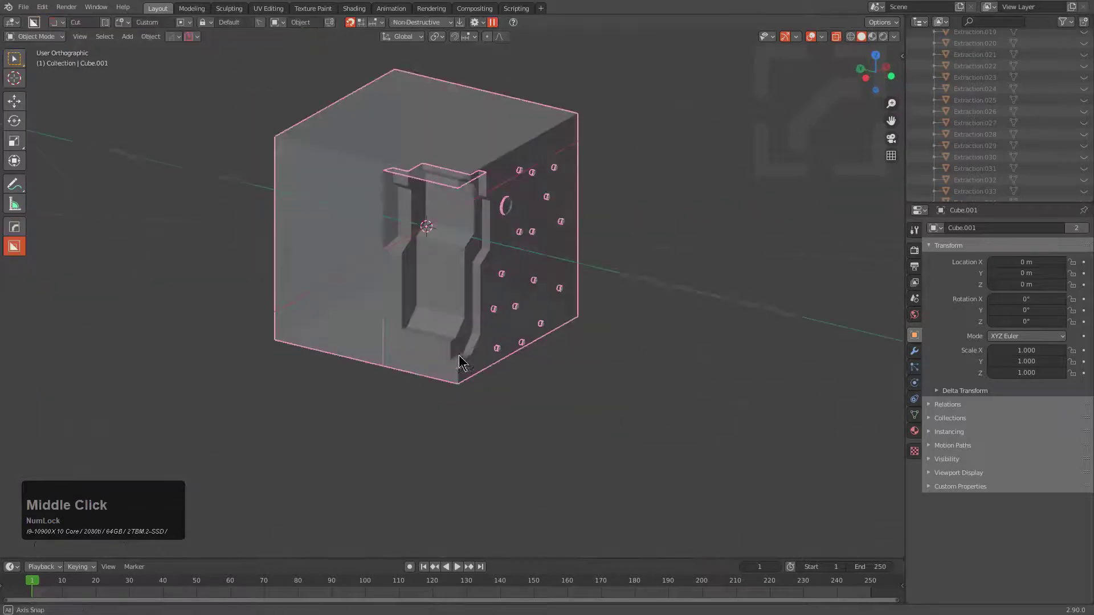
Dissolve the redundant vertical and short connecting edges between the recess's lower corner and the cube's bottom edge.
scroll(453, 331, up, 5)
scroll(450, 302, up, 1)
key(1)
click(364, 309)
key(g)
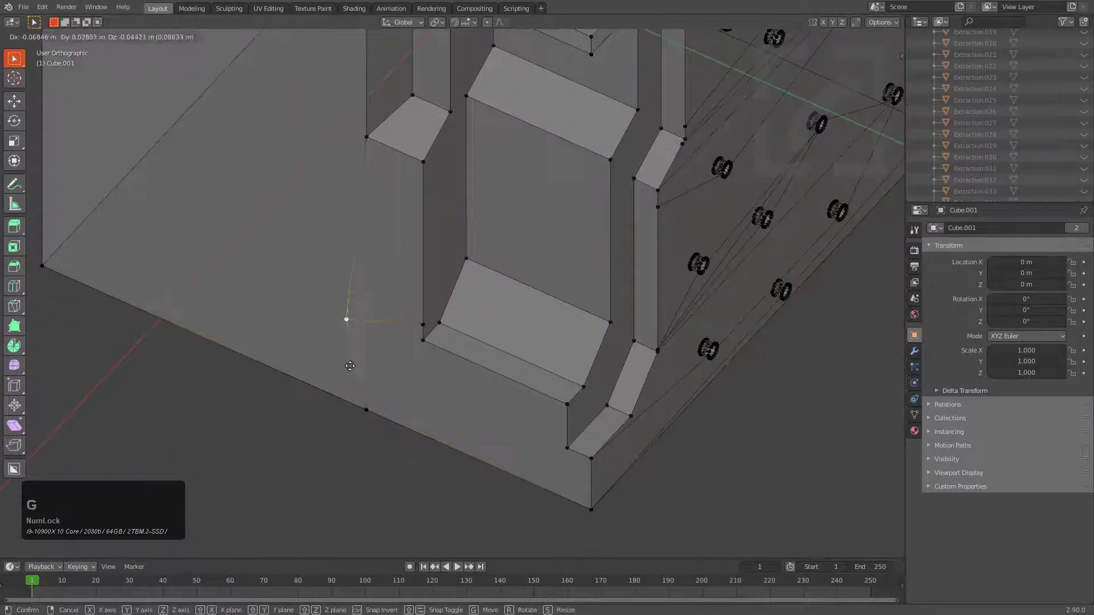
right_click(366, 359)
key(2)
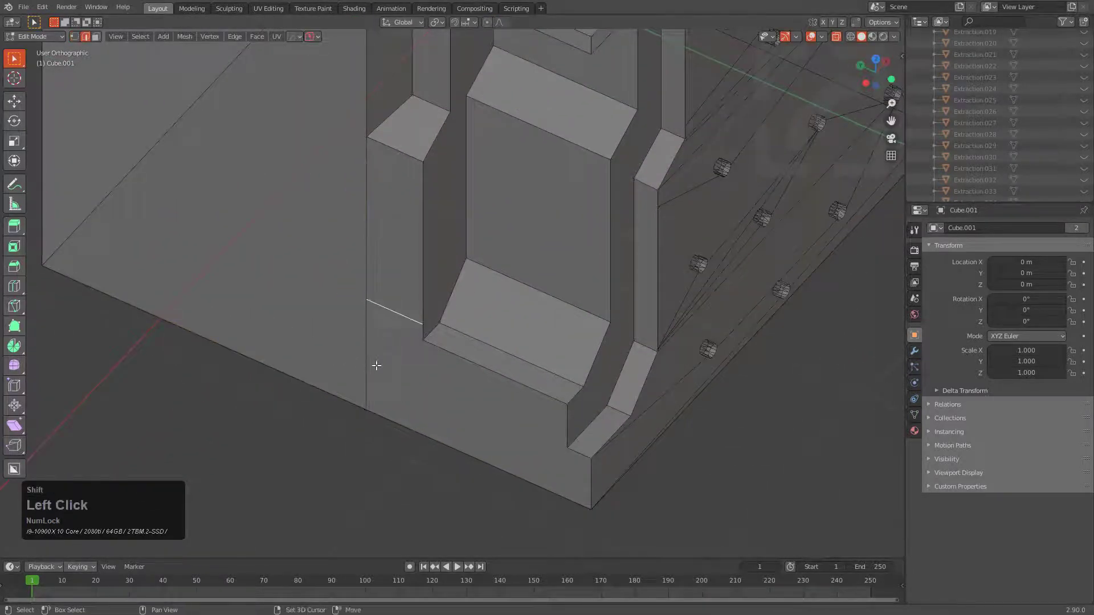
Delete the leftover loose vertex beside the recess and dissolve the extra vertex on the cube's bottom edge.
key(1)
click(374, 283)
key(g)
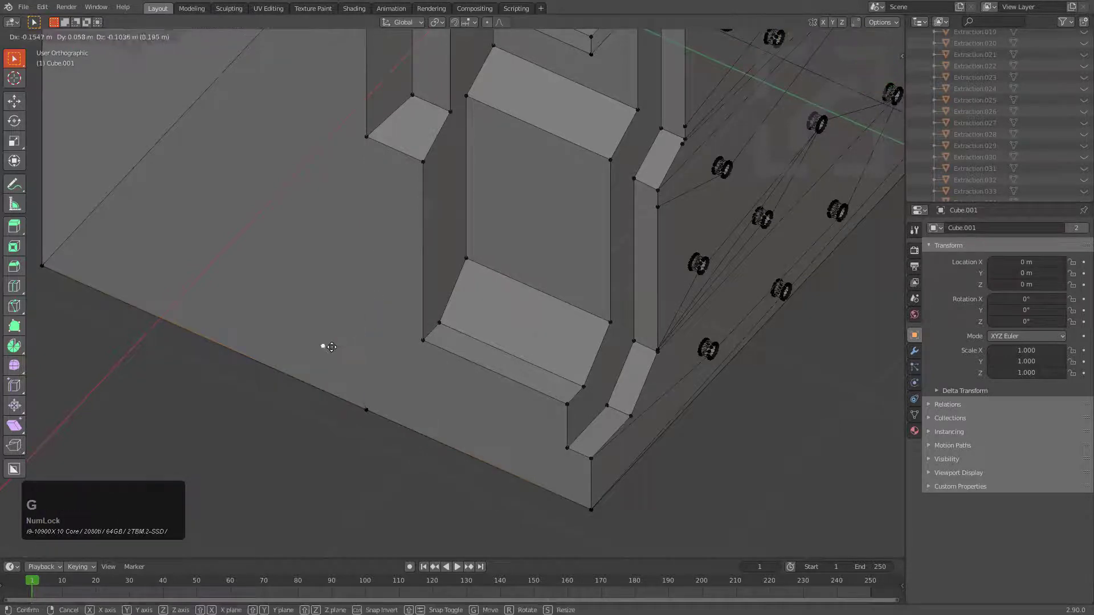
right_click(323, 347)
key(x)
click(400, 317)
scroll(399, 317, down, 1)
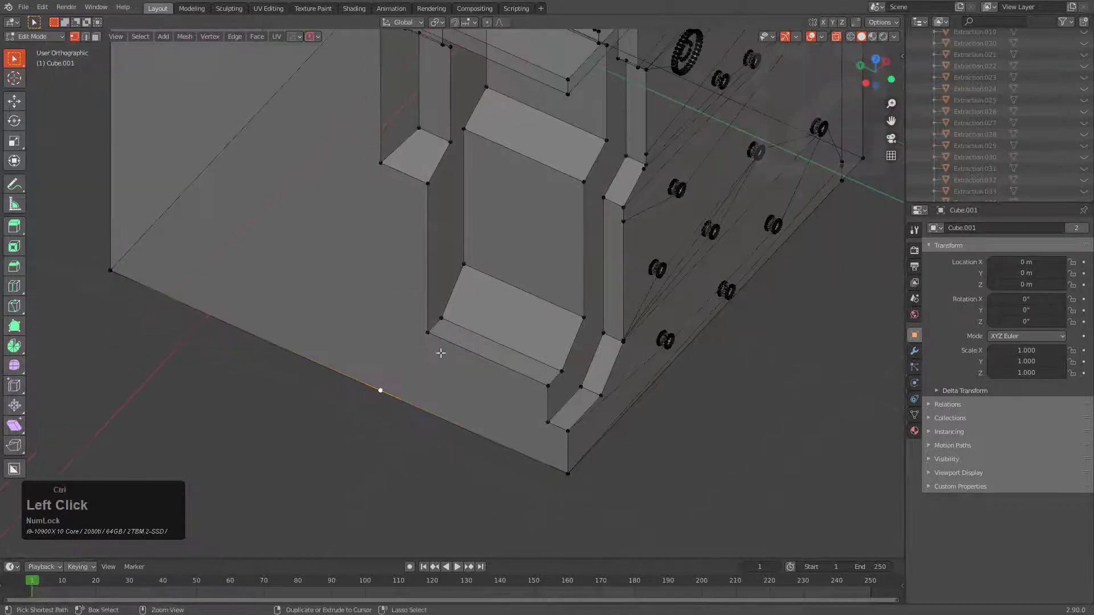
scroll(440, 352, down, 4)
Check the cube's mesh for remaining non-manifold geometry in X-ray, viewing it from below.
key(Tab)
middle_drag(440, 353, 481, 200)
key(Tab)
key(a)
key(alt+a)
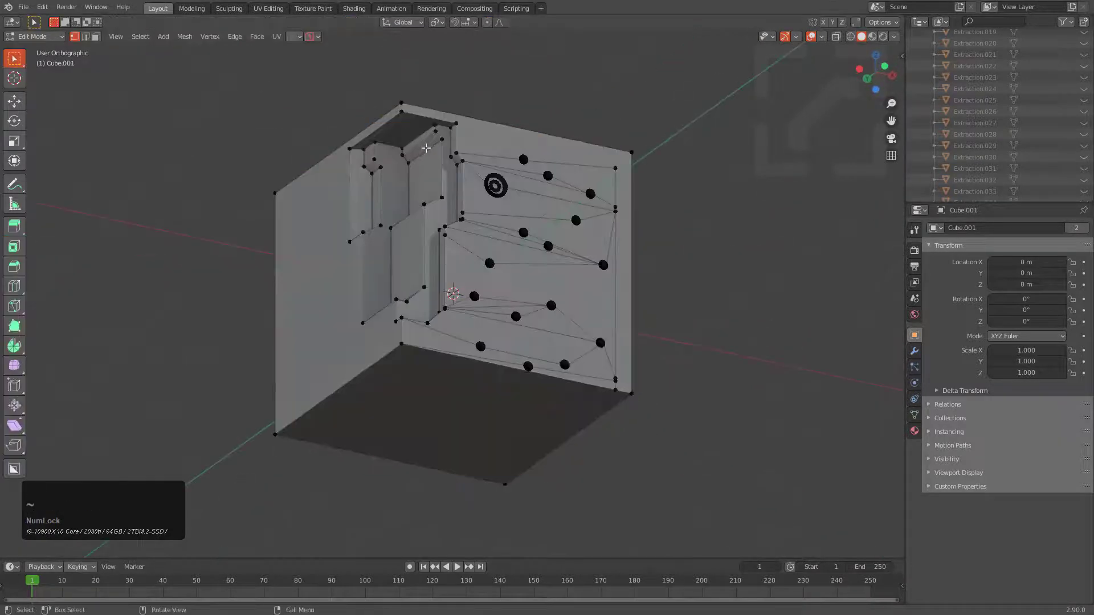
key(alt+z)
middle_drag(313, 143, 387, 143)
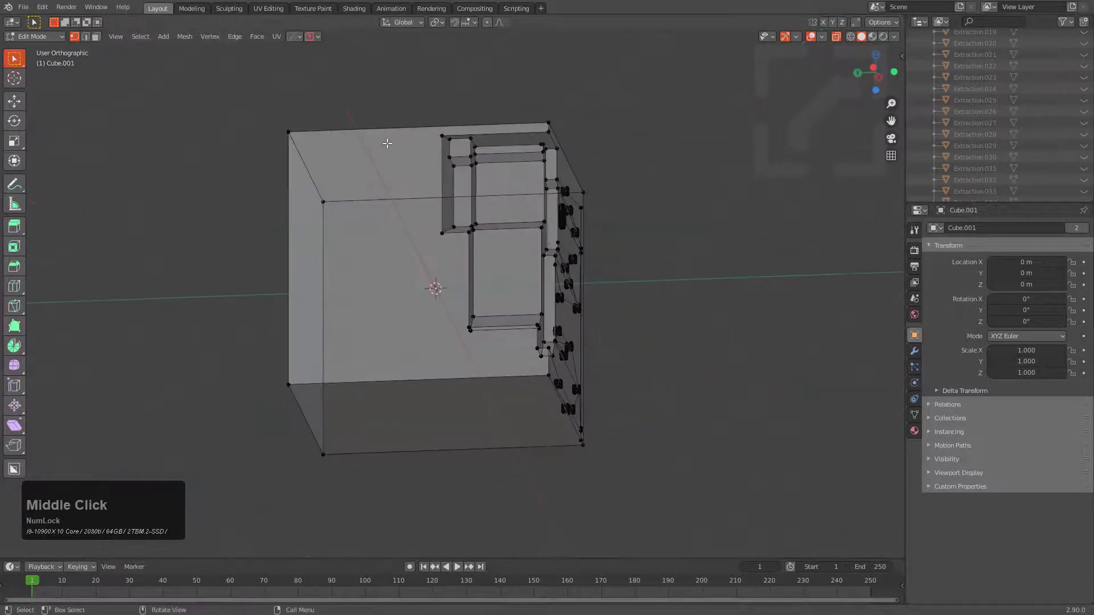
click(142, 37)
click(212, 212)
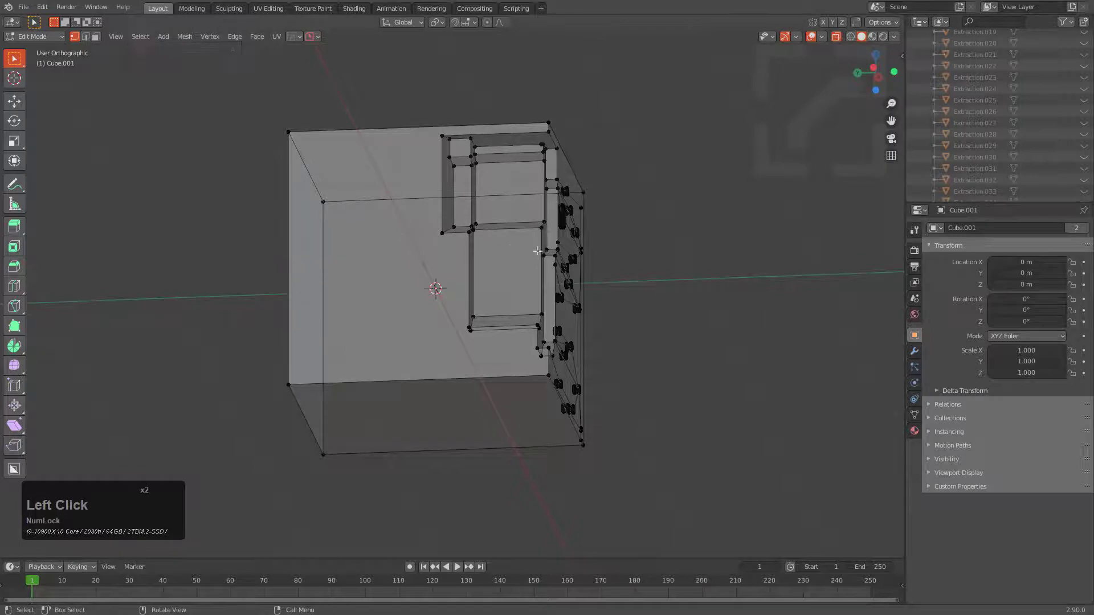
Examine the whole mesh around the recess and drilled holes, and return to Object Mode with X-ray off.
middle_drag(632, 228, 521, 239)
scroll(520, 215, up, 3)
key(a)
key(alt+a)
scroll(521, 214, down, 2)
key(alt+z)
key(Tab)
scroll(535, 259, up, 3)
scroll(555, 210, down, 3)
Try a wedge-shaped cut on the cube's top face near the drilled side, and undo it.
key(d)
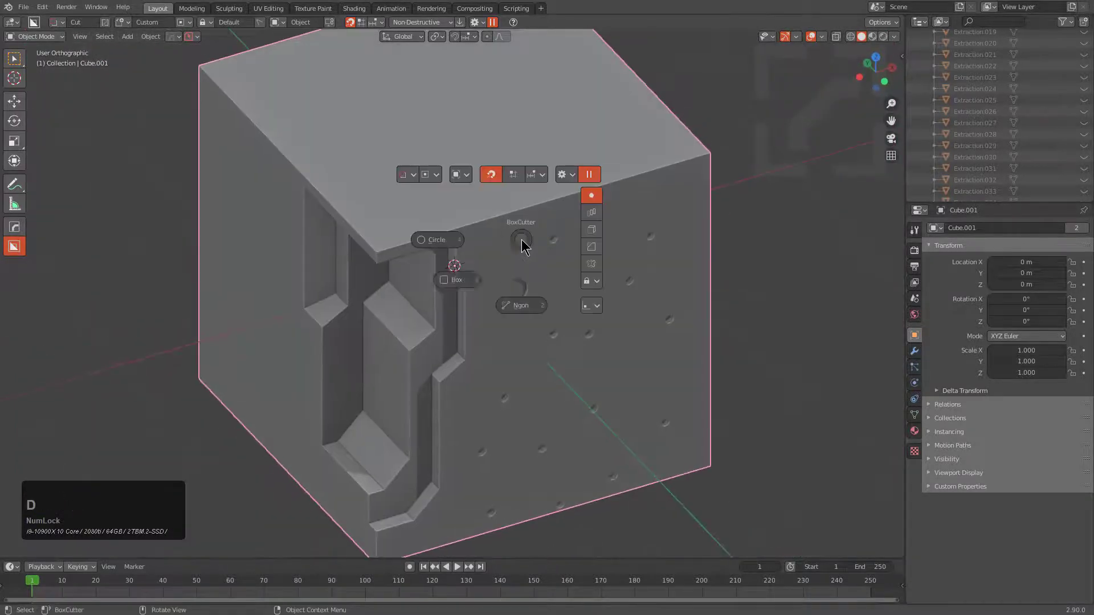
click(474, 278)
click(579, 166)
drag(579, 166, 561, 216)
click(499, 175)
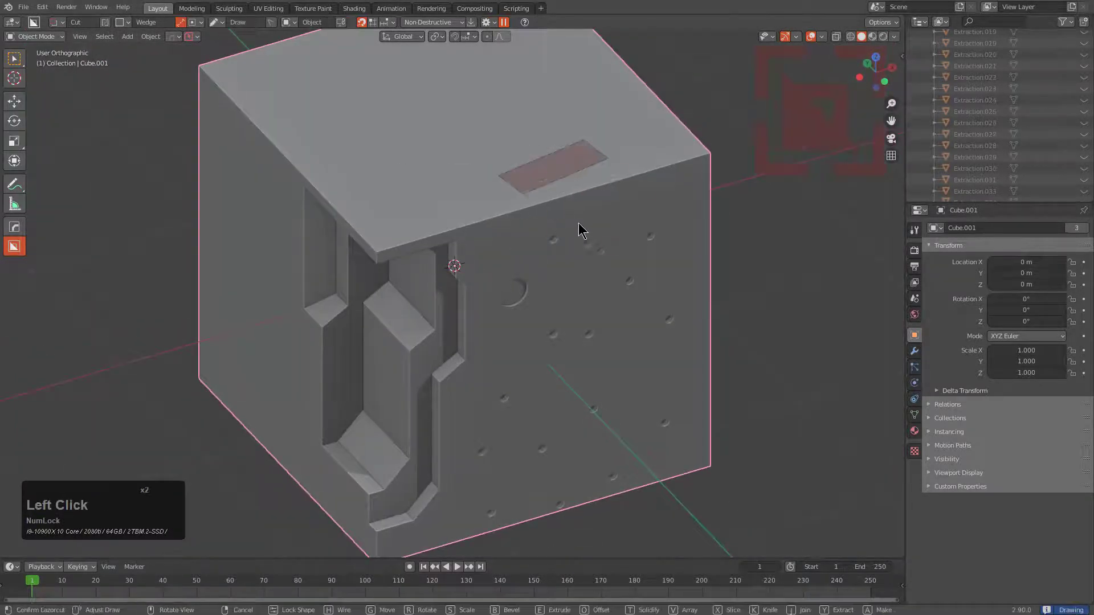
click(579, 246)
click(581, 251)
key(ctrl+z)
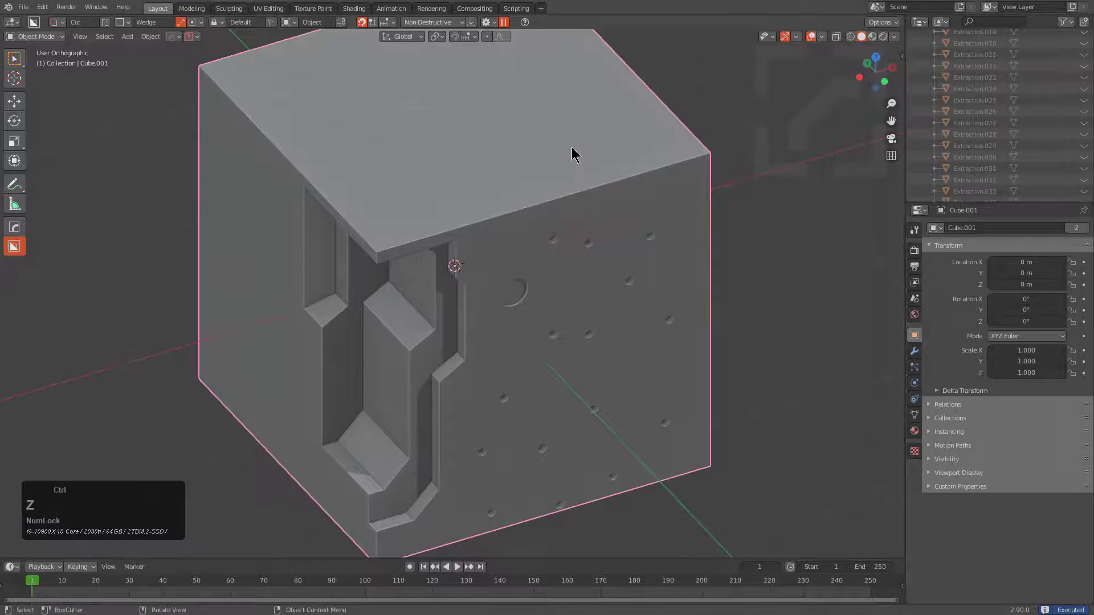
Set the BoxCutter shape to Box and cut two rectangular notches into the top edge above the drilled side.
key(d)
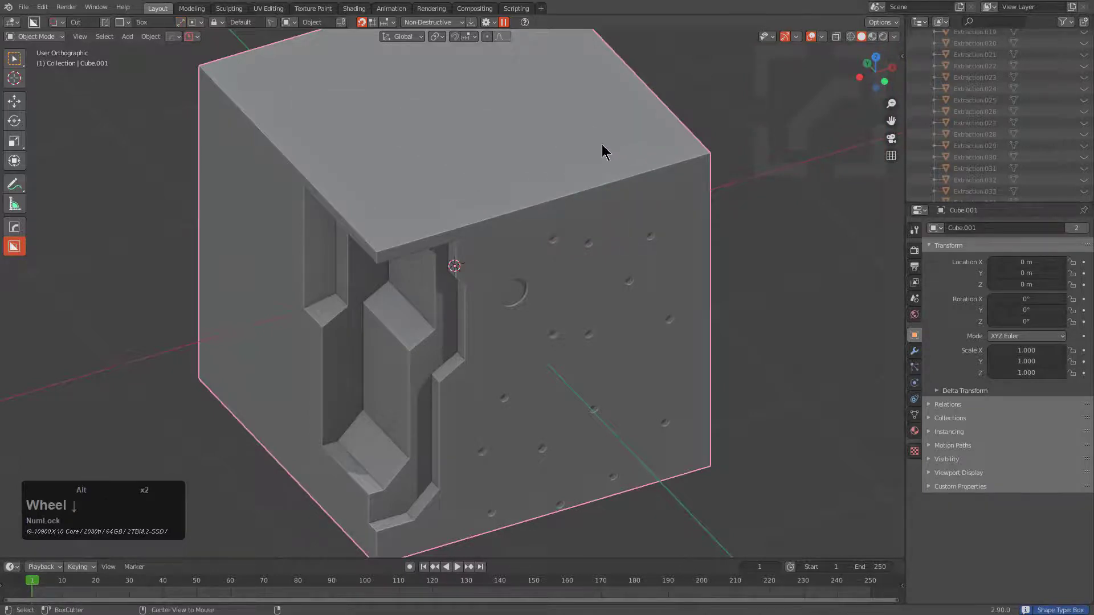
mouse_move(607, 126)
mouse_down()
mouse_move(625, 185)
mouse_move(510, 236)
mouse_up()
click(627, 221)
click(504, 236)
Cut three rectangular pockets into the top face: above the recess, beside it, and at the opposite corner of the drilled side.
drag(402, 188, 378, 247)
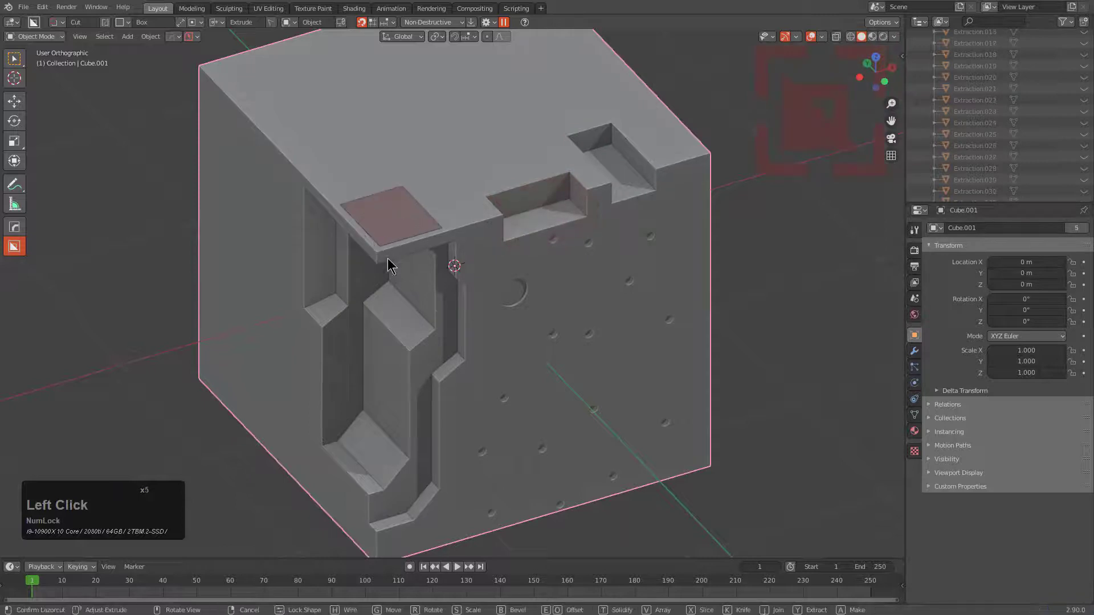
click(476, 206)
drag(463, 199, 460, 236)
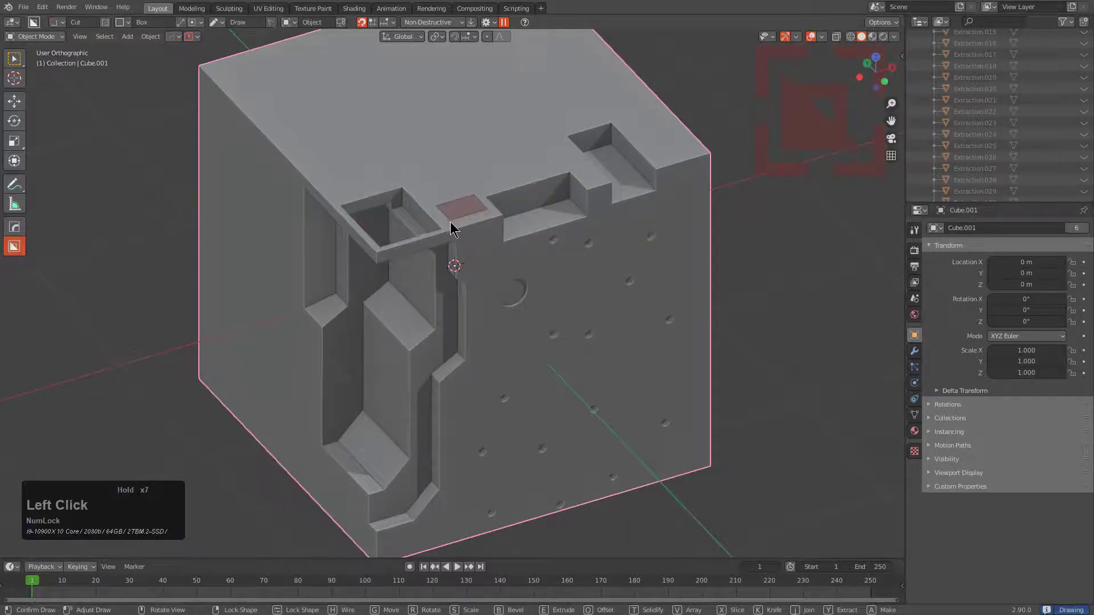
click(450, 228)
drag(625, 129, 703, 200)
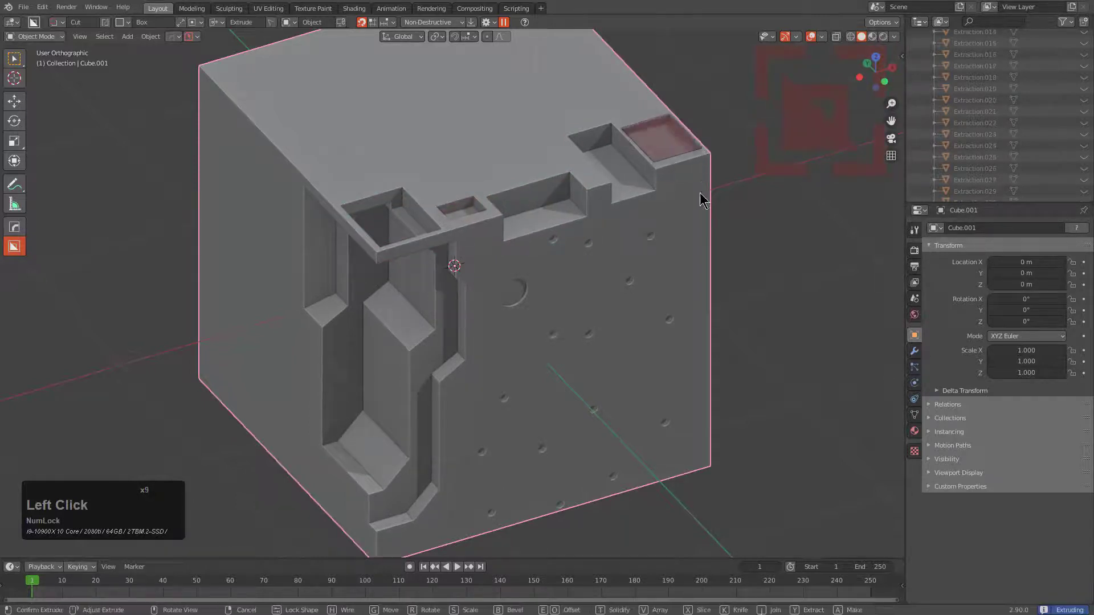
click(642, 240)
Cut a small box notch into the drilled side at the edge of the stepped recess.
scroll(532, 283, down, 4)
scroll(469, 295, up, 5)
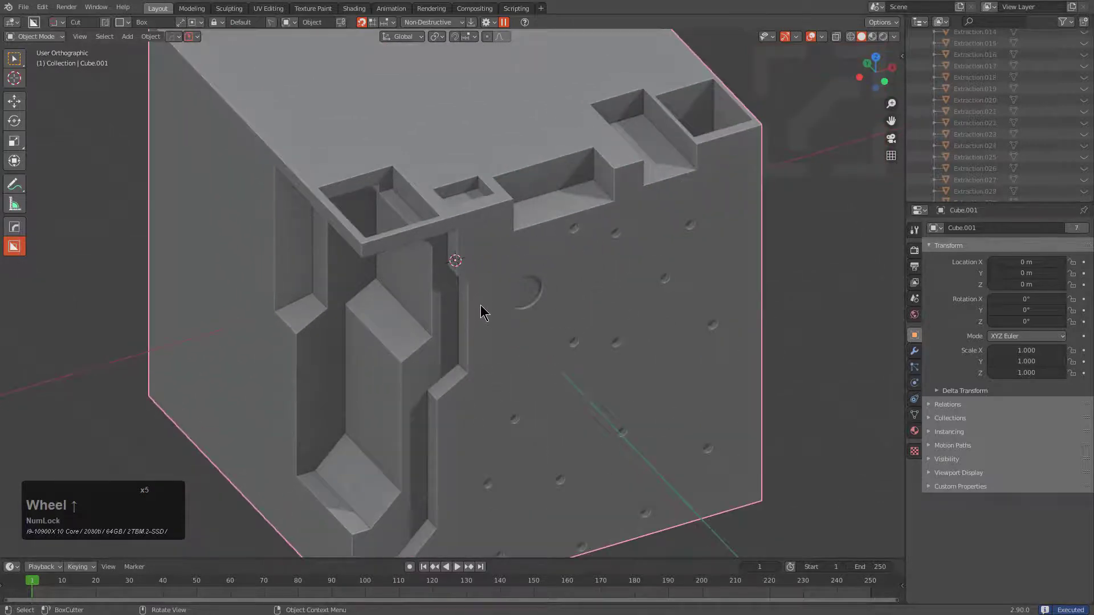
drag(480, 305, 459, 358)
click(469, 358)
scroll(497, 351, down, 2)
shift+middle_drag(497, 351, 497, 281)
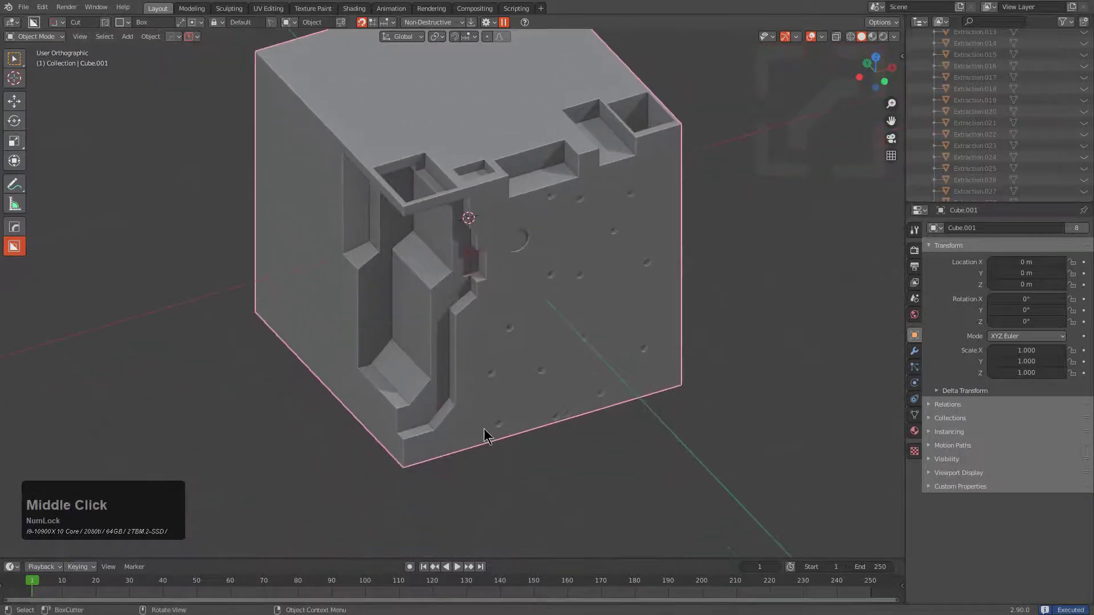
Draw a deep box cutter around the notched recess corner, adjust its position along Y and lock the shape.
mouse_move(488, 445)
mouse_down()
mouse_move(442, 244)
mouse_move(337, 174)
mouse_up()
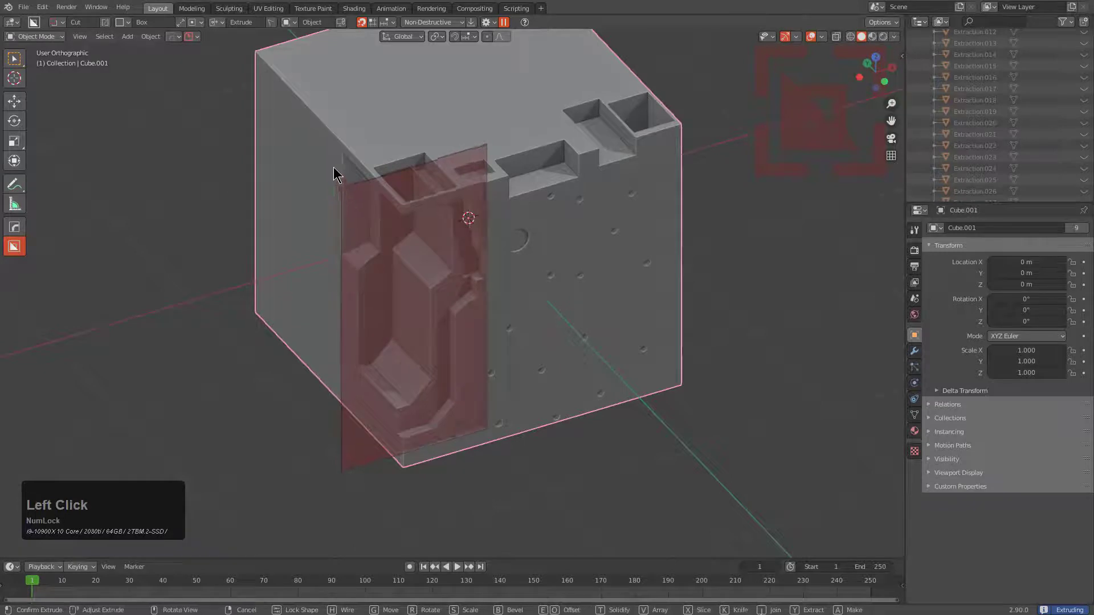
key(g)
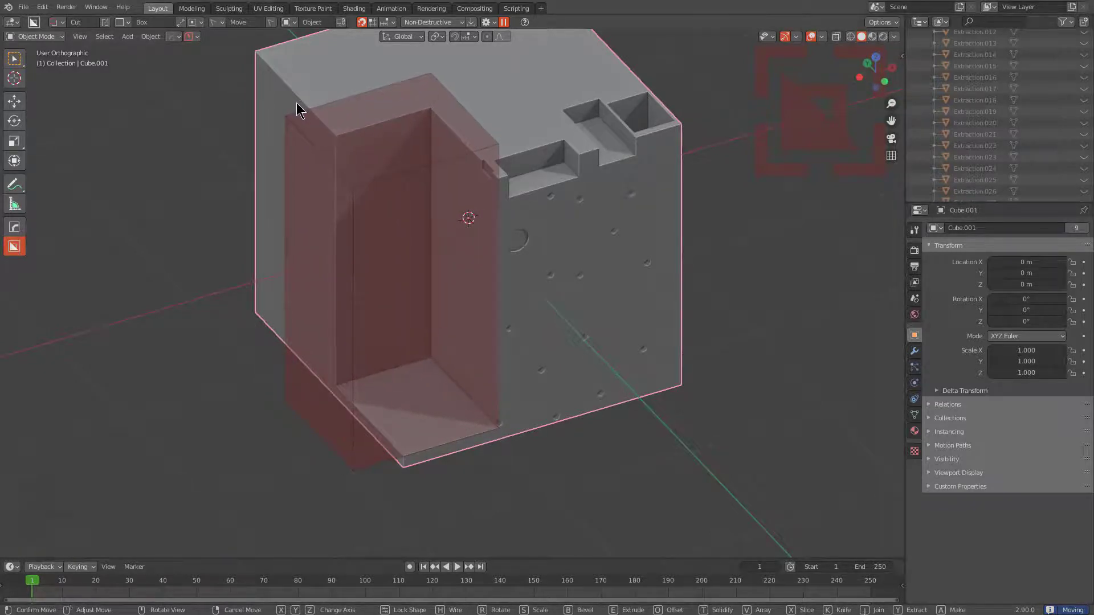
key(y)
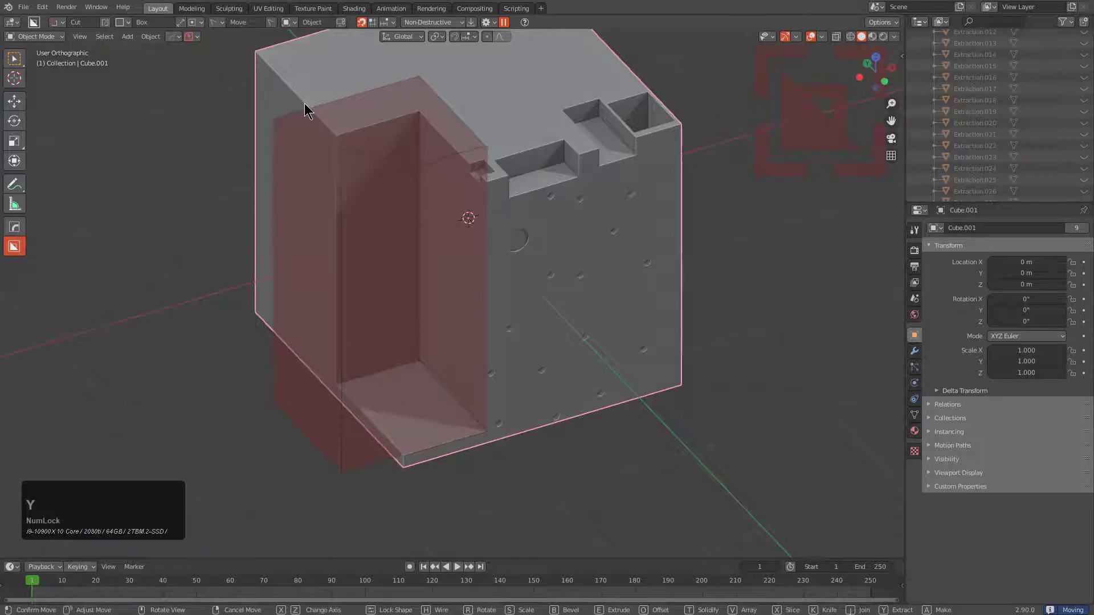
click(304, 106)
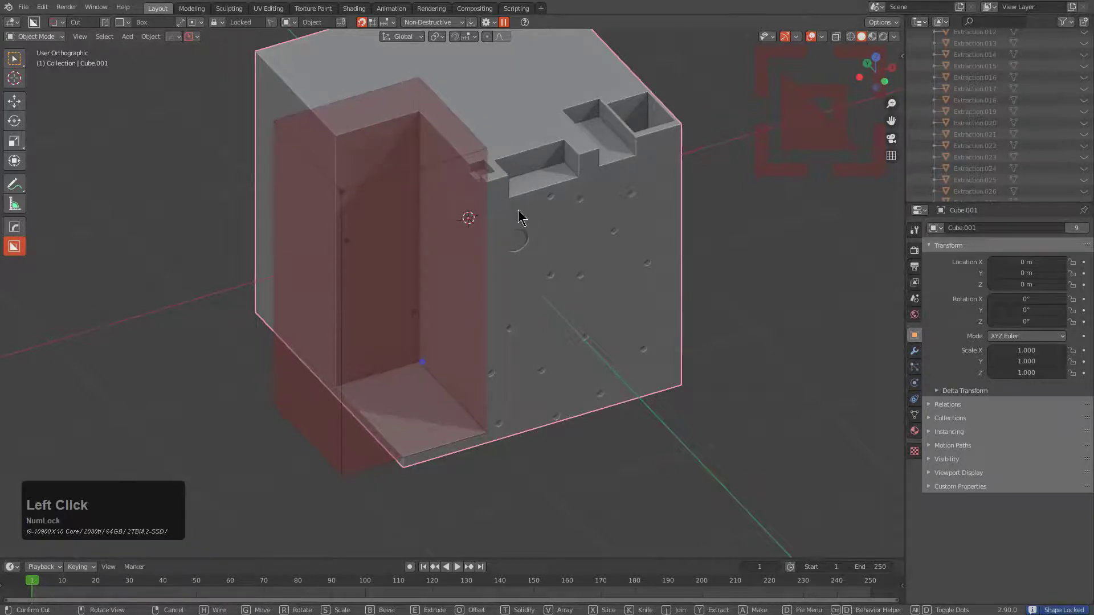
Switch the box to Extract mode, shift it slightly over the recess corner and extract the detail as a custom cutter.
key(y)
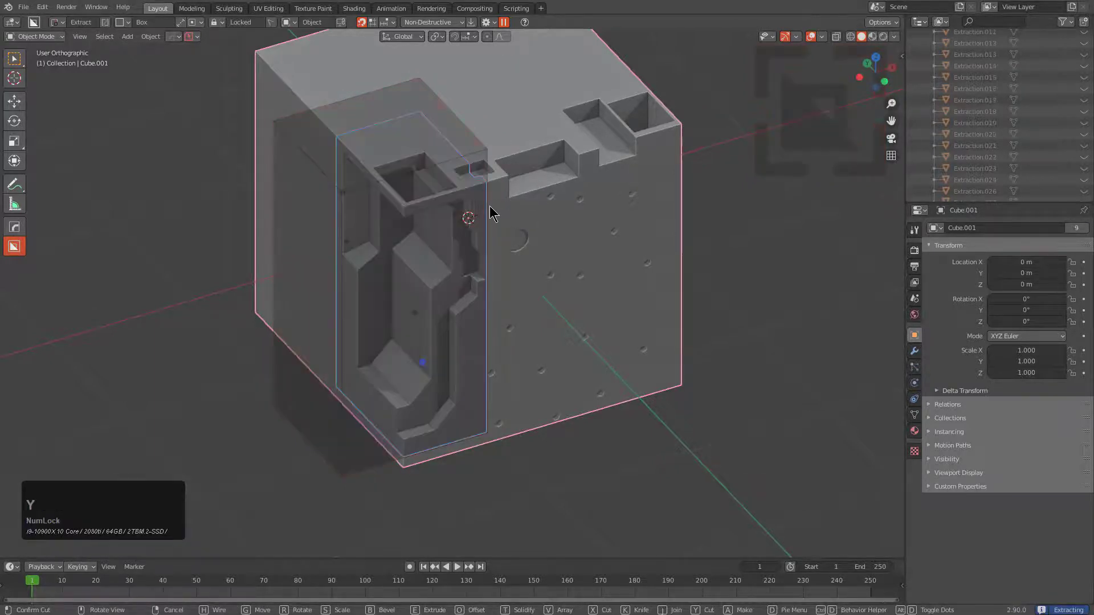
key(g)
click(496, 217)
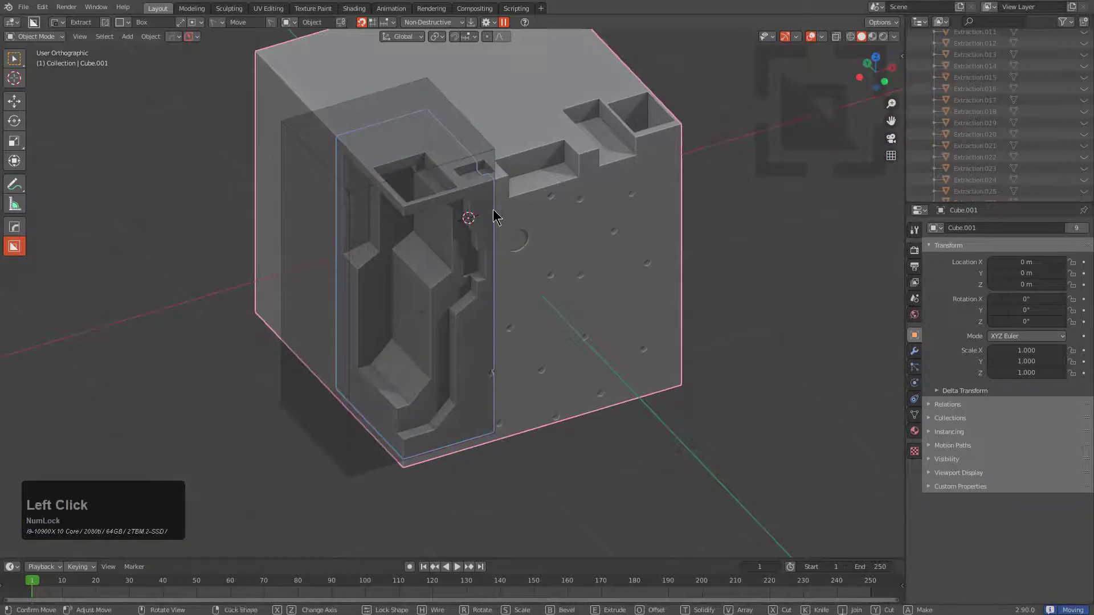
click(494, 217)
middle_drag(464, 200, 481, 220)
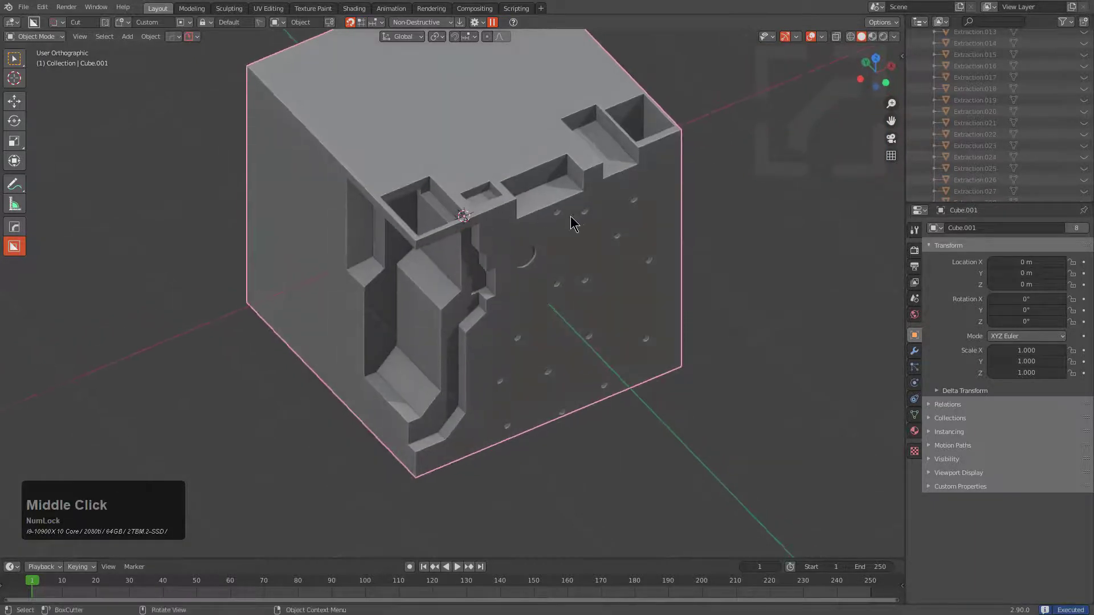
middle_drag(571, 220, 450, 224)
click(585, 258)
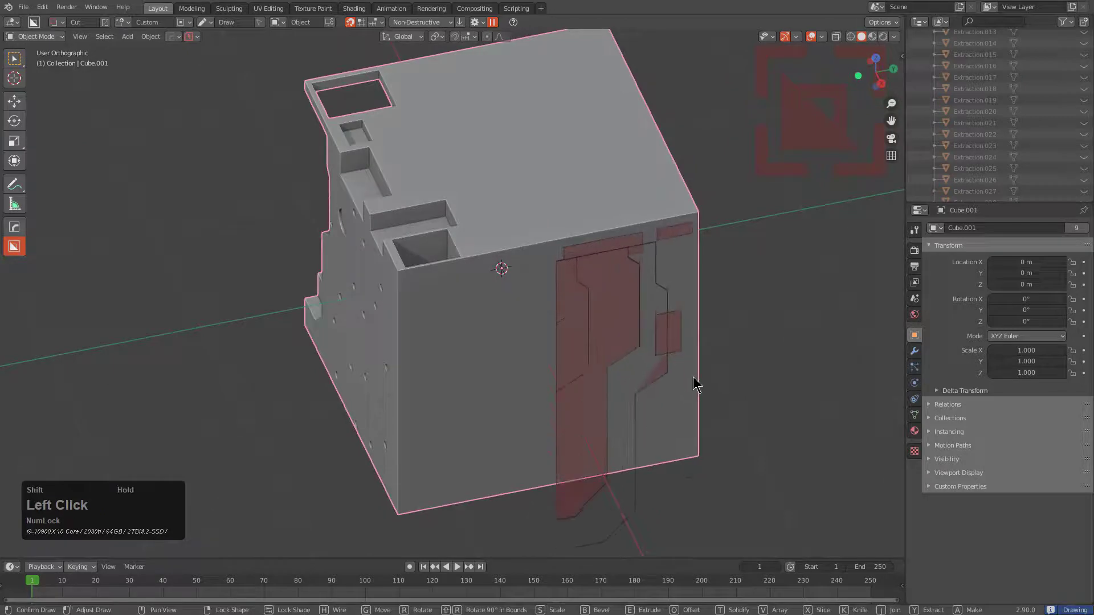
mouse_move(660, 393)
mouse_down()
mouse_move(682, 391)
mouse_move(639, 343)
mouse_up()
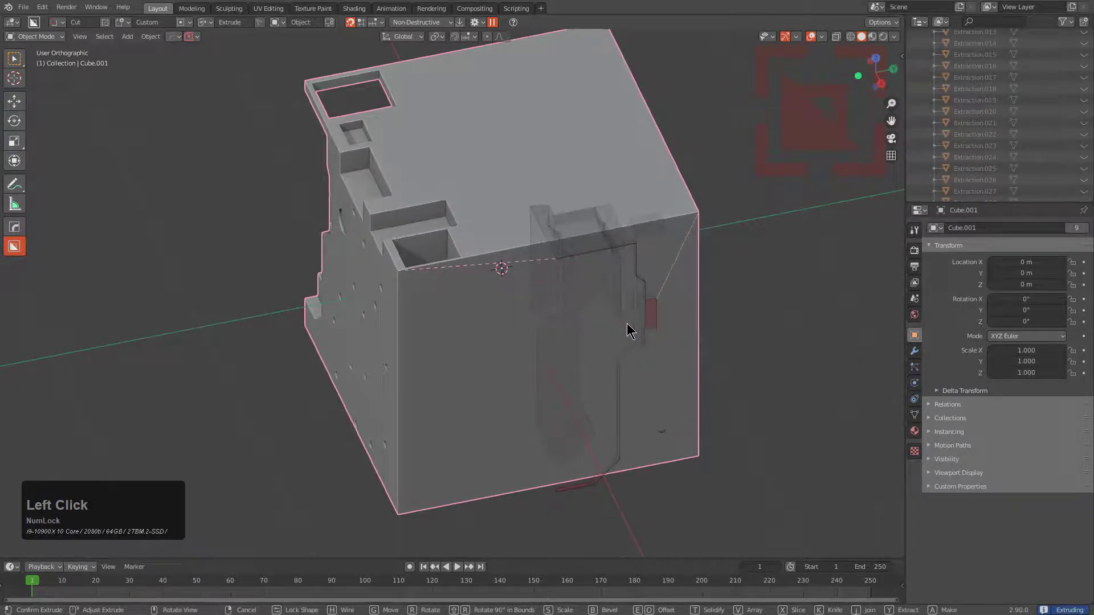
right_click(619, 297)
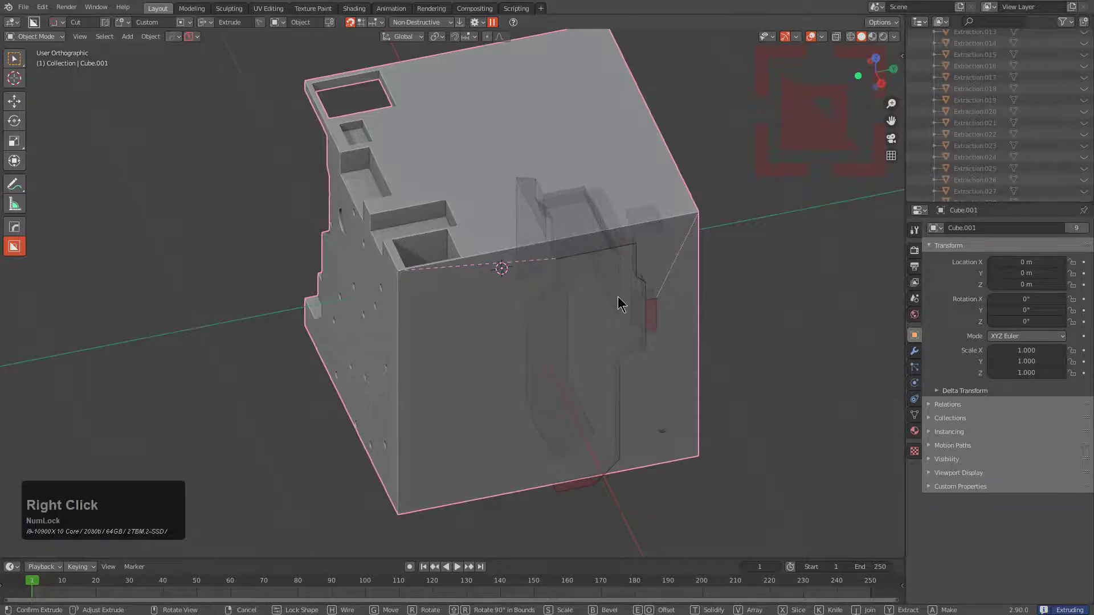
Enable Surface Extract in the BoxCutter behavior settings, then draw a deep box over the recessed corner and extract it as a custom cutter.
middle_drag(414, 235, 465, 208)
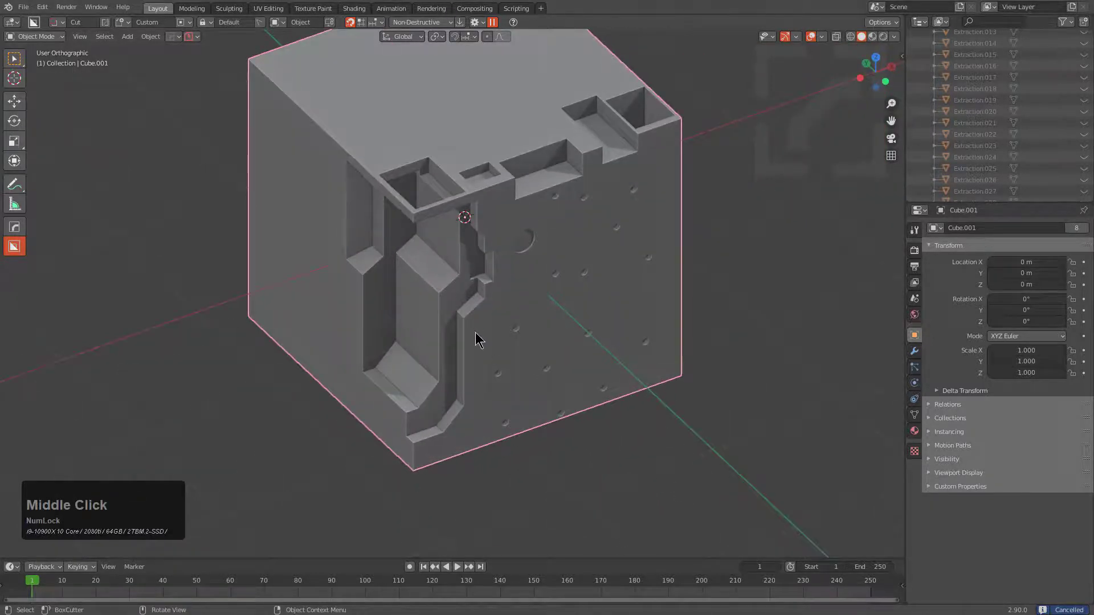
click(477, 23)
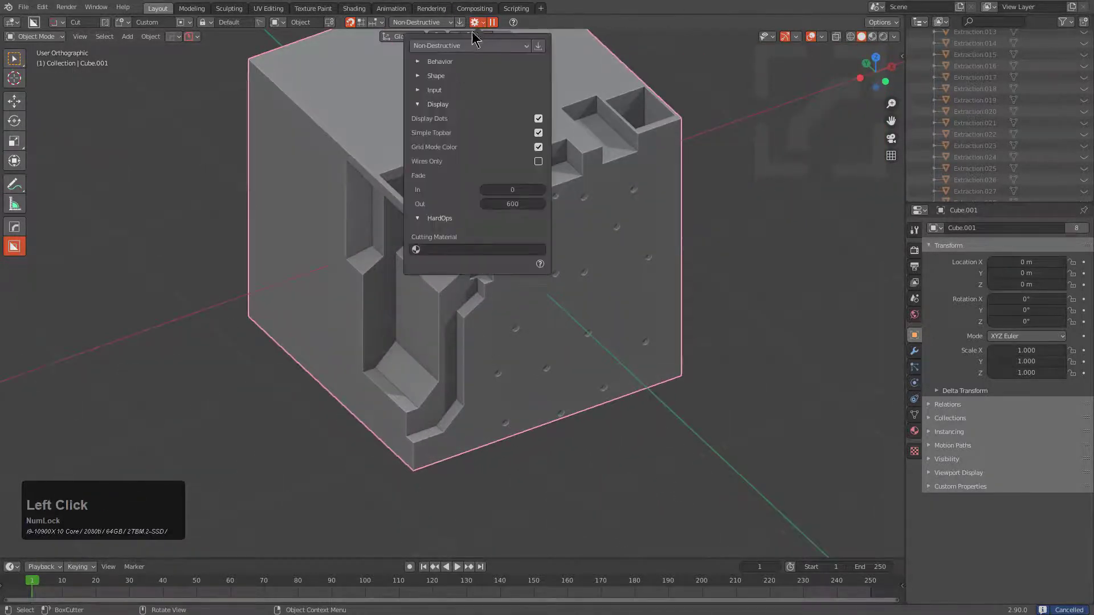
click(419, 63)
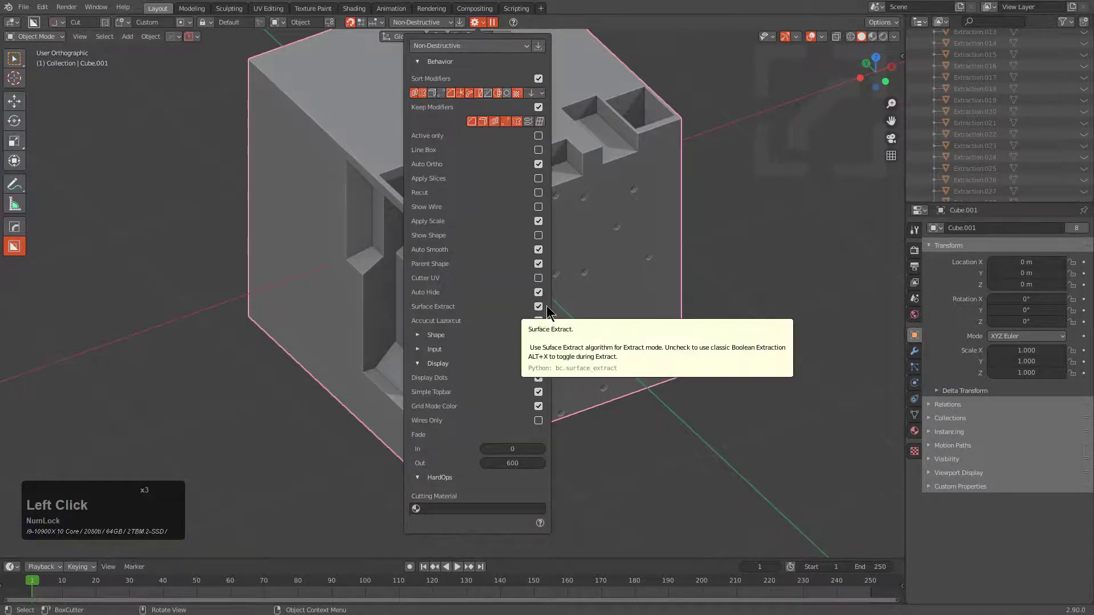
middle_drag(564, 273, 526, 339)
key(d)
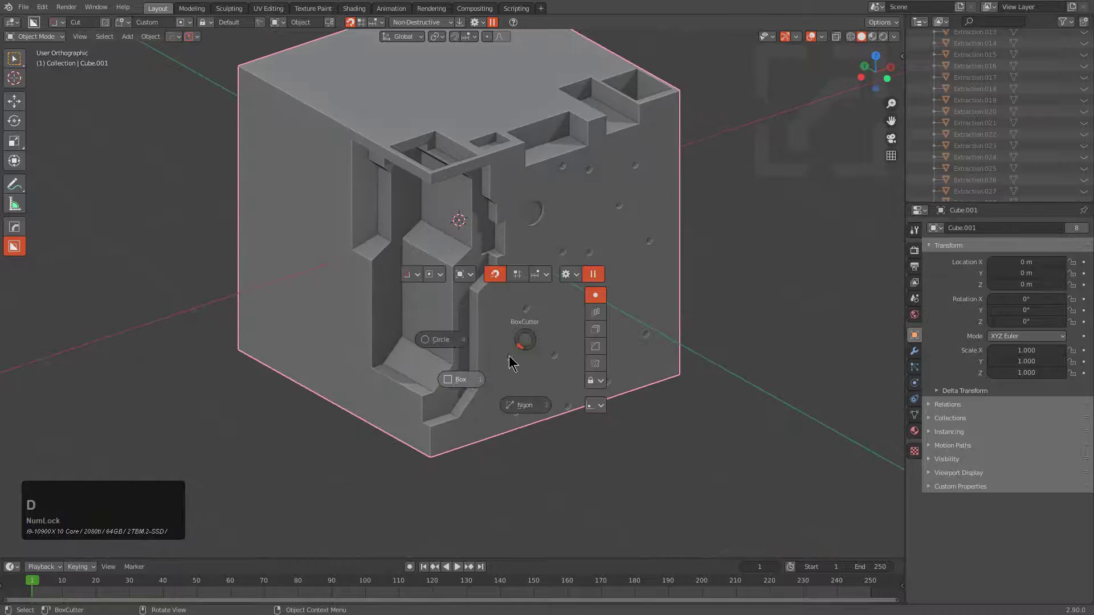
click(483, 389)
drag(509, 426, 327, 166)
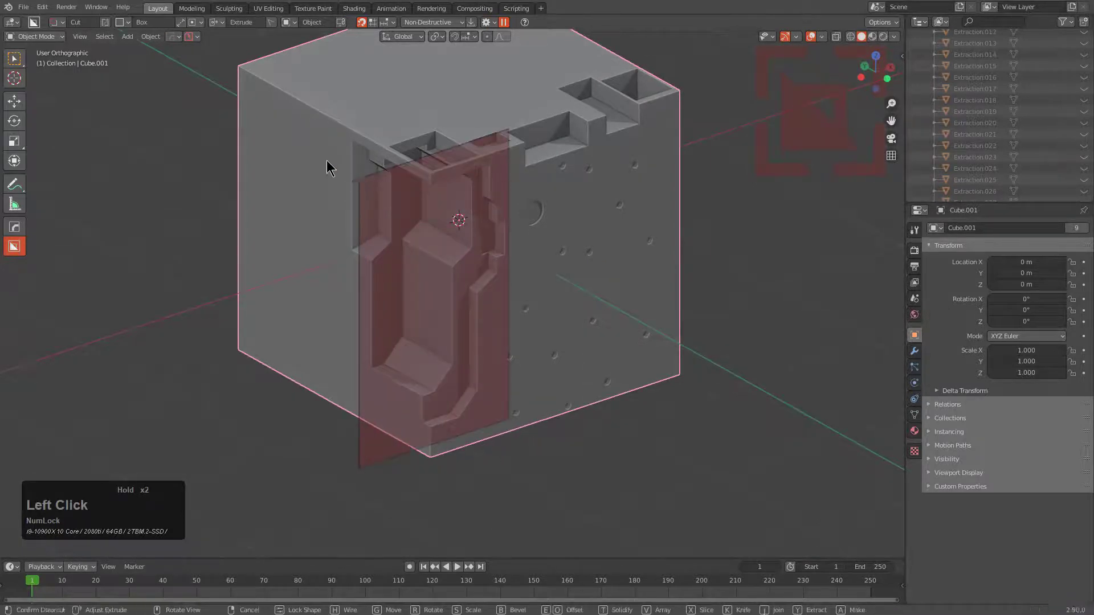
key(y)
click(254, 146)
Draw the extracted custom cutter on the blank side of the cube and rotate it within the side's plane in Right Orthographic view.
middle_drag(552, 215, 506, 186)
drag(565, 219, 571, 276)
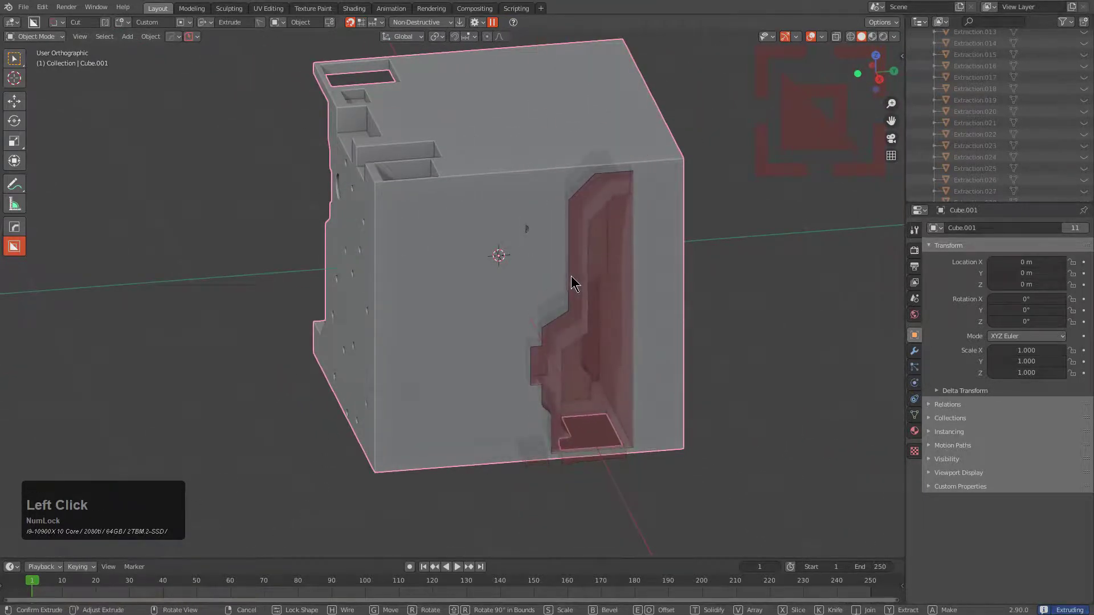
alt+middle_drag(571, 275, 635, 290)
key(r)
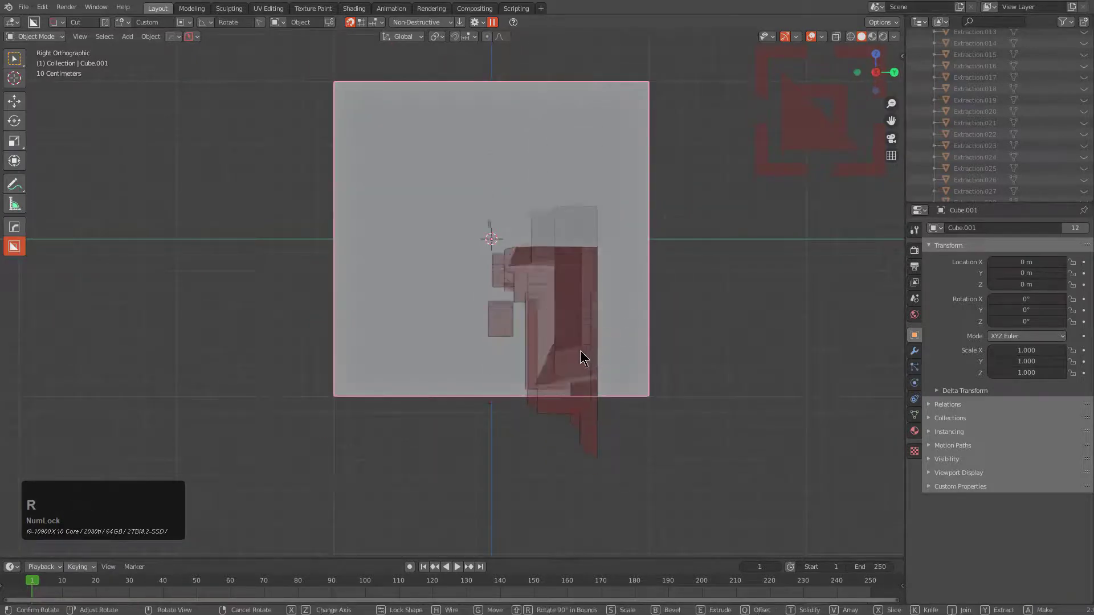
key(y)
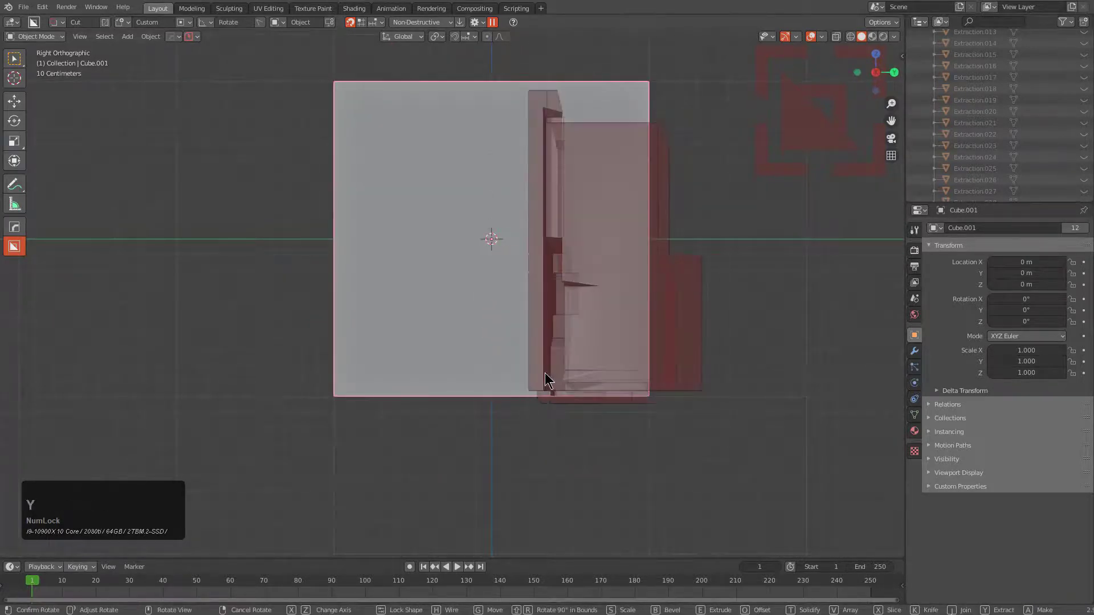
key(x)
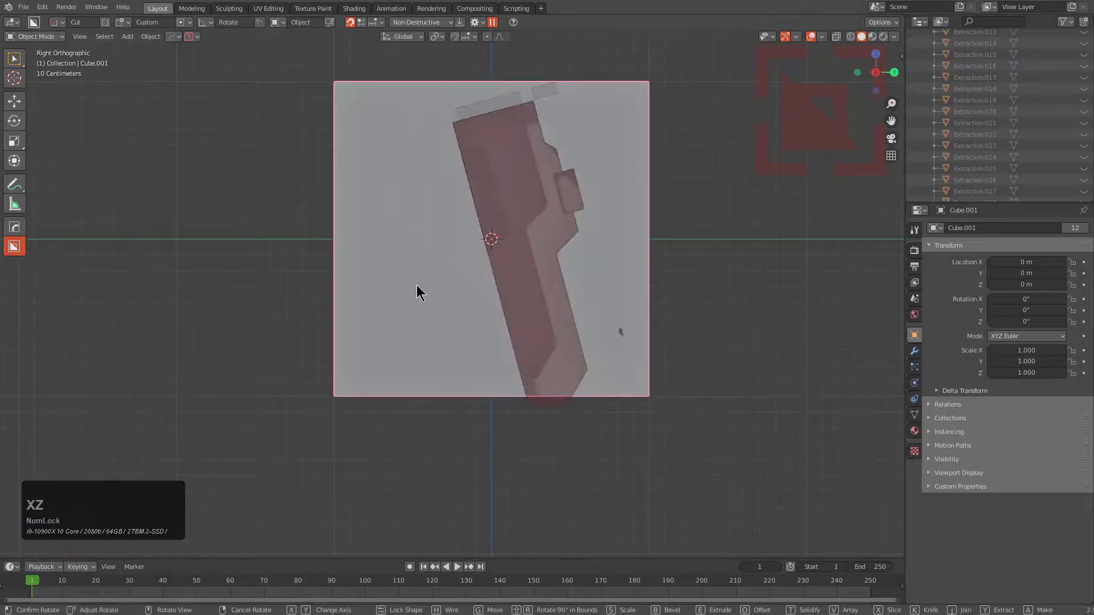
click(410, 265)
Reposition and rotate the cutter so it stands upside down along the side's +Y vertical edge, and apply the cut.
key(g)
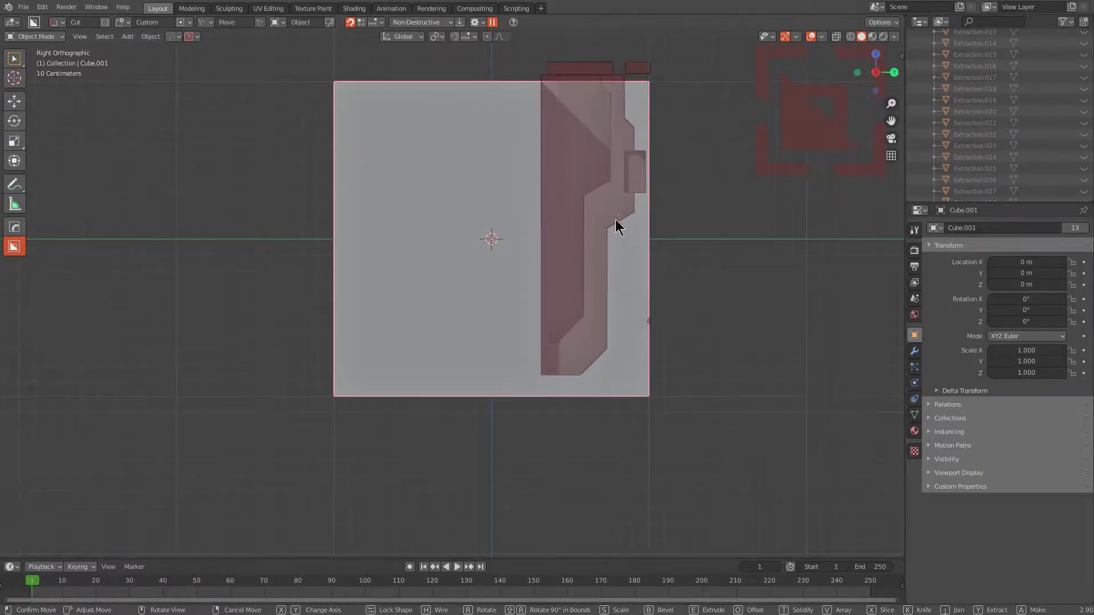
key(r)
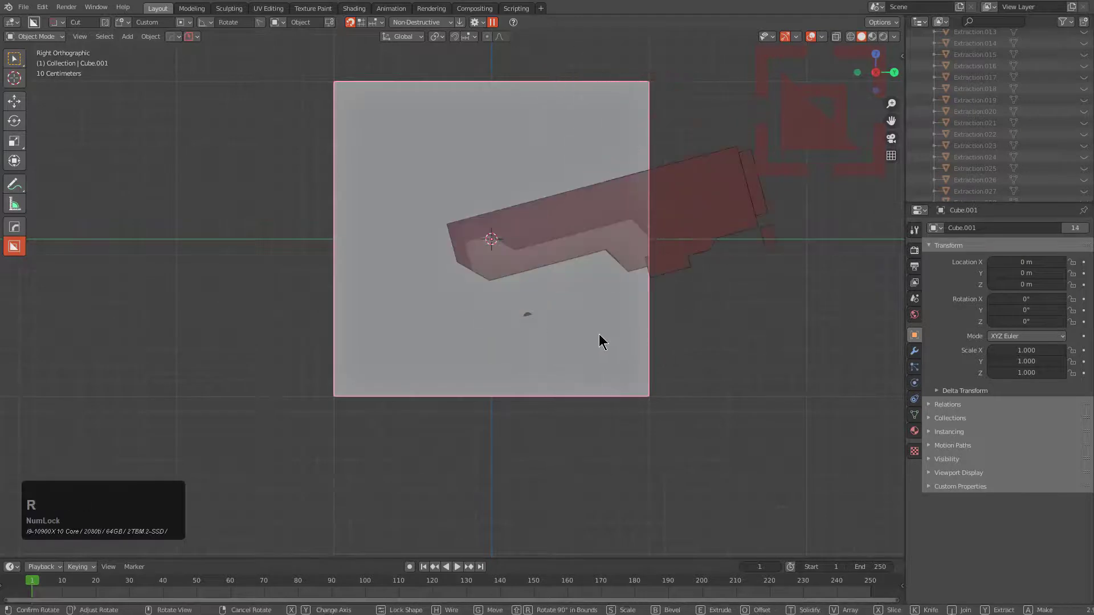
click(518, 254)
key(g)
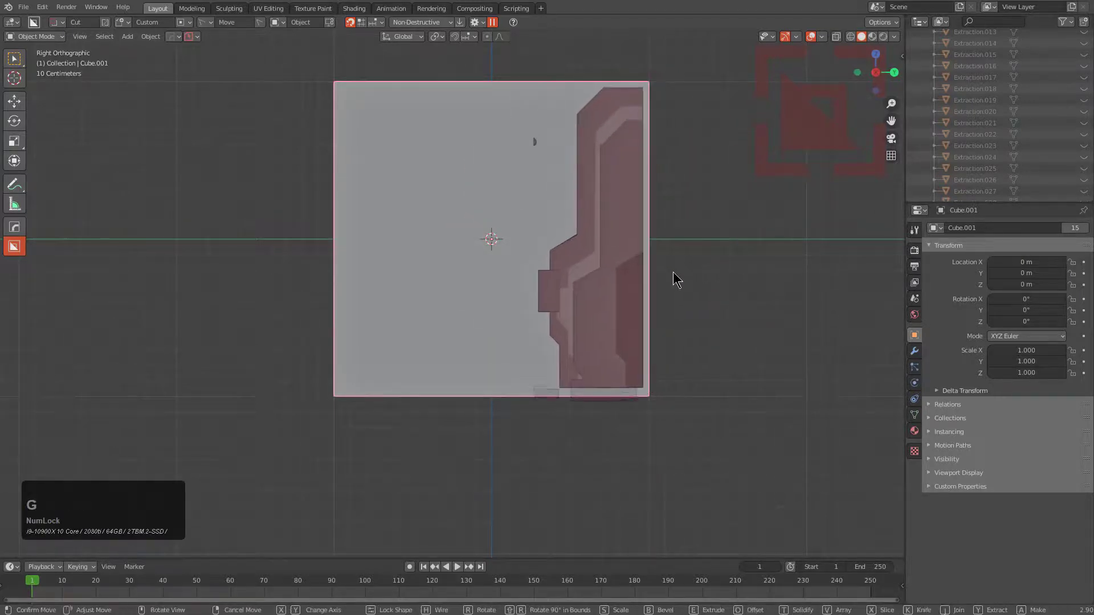
click(682, 286)
Examine the newly stamped corner cut and the small stray mark beside it from several angles.
middle_drag(639, 196, 486, 161)
middle_drag(580, 231, 427, 251)
scroll(576, 225, down, 1)
scroll(430, 239, up, 2)
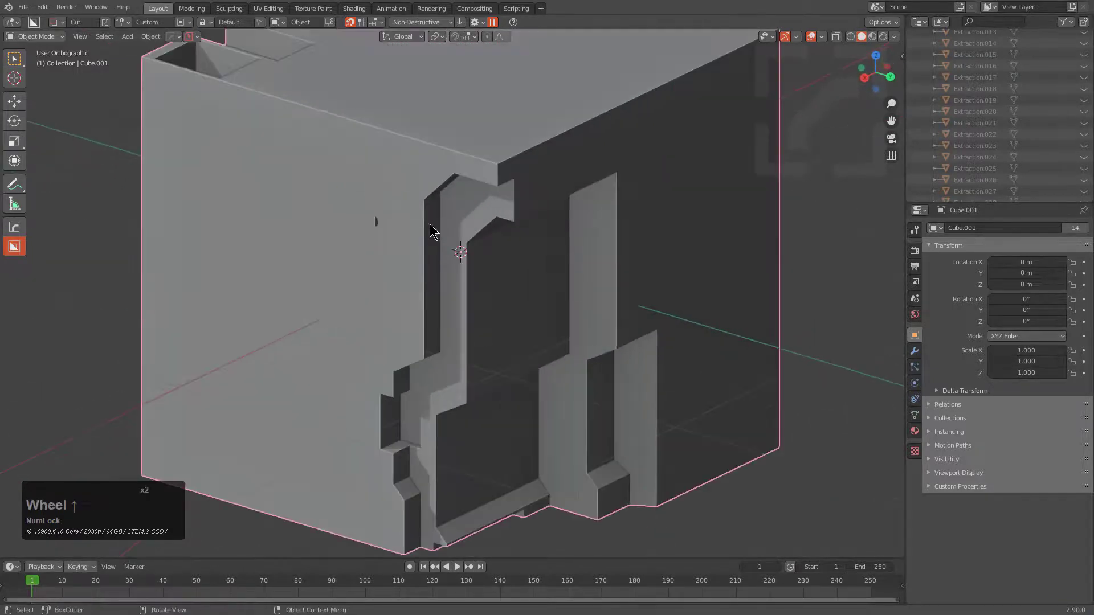
scroll(498, 196, down, 1)
middle_drag(498, 195, 516, 198)
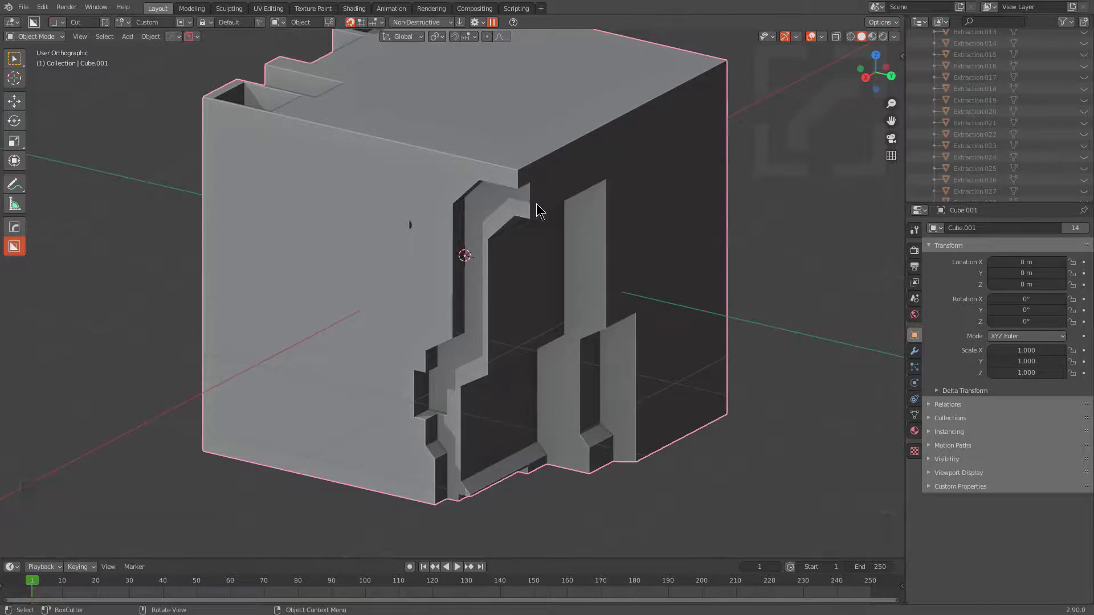
middle_click(557, 208)
middle_drag(557, 207, 532, 261)
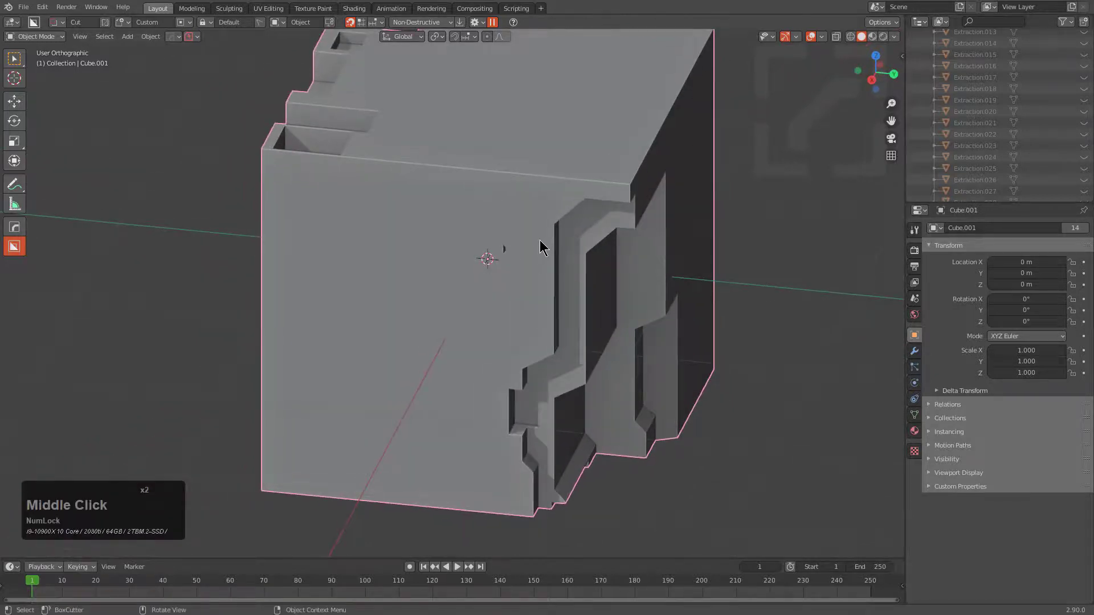
Turn on X-ray, use Bool Scroll to find the newly stamped extraction cutter, and open its mesh for editing.
key(alt+z)
key(q)
click(544, 253)
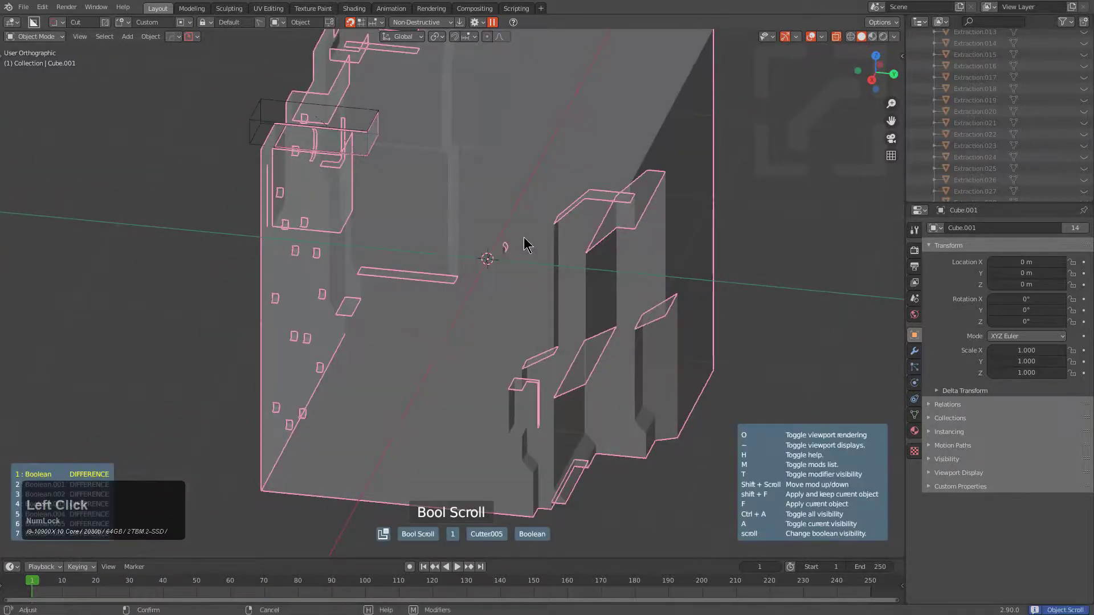
scroll(547, 245, down, 2)
key(Tab)
Delete the vertices of the small stray piece in the cutter mesh, return to Object Mode and turn off X-ray.
scroll(593, 211, up, 8)
shift+middle_drag(684, 136, 564, 205)
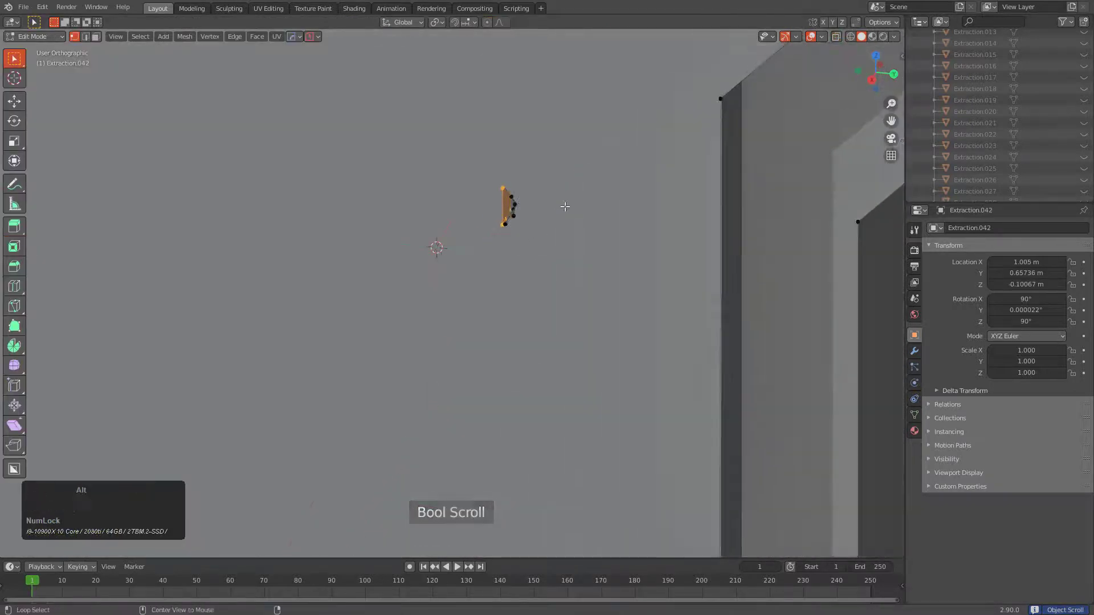
key(alt+z)
drag(502, 142, 459, 278)
key(x)
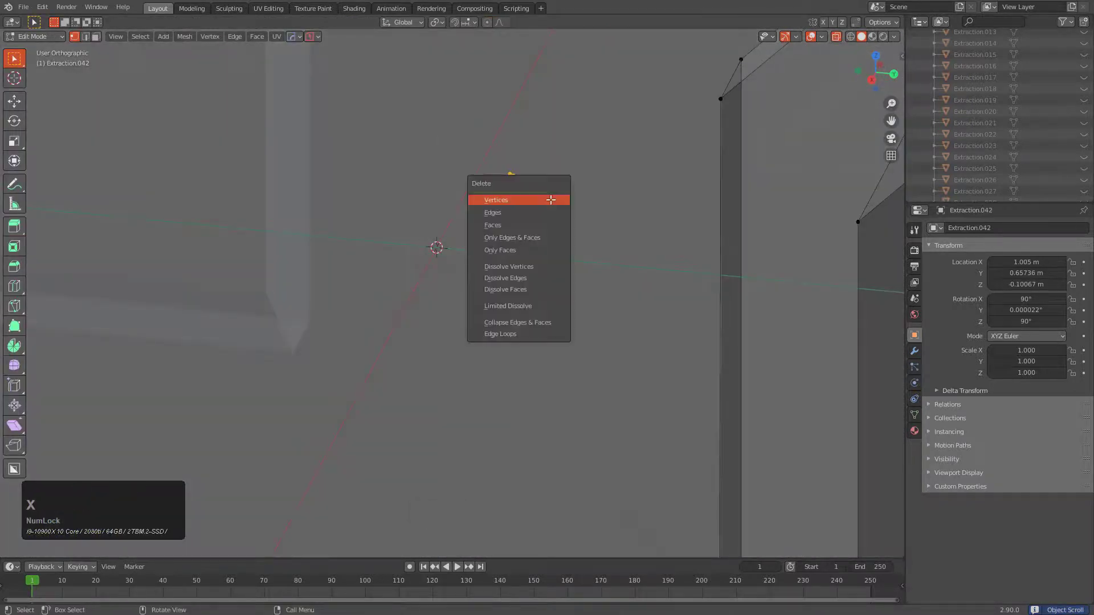
click(552, 204)
key(Tab)
scroll(556, 196, down, 3)
alt+scroll(555, 196, down, 1)
key(alt+z)
Examine the cleaned-up corner cut and the original recessed corner from around the cube.
middle_drag(372, 222, 323, 204)
key(1)
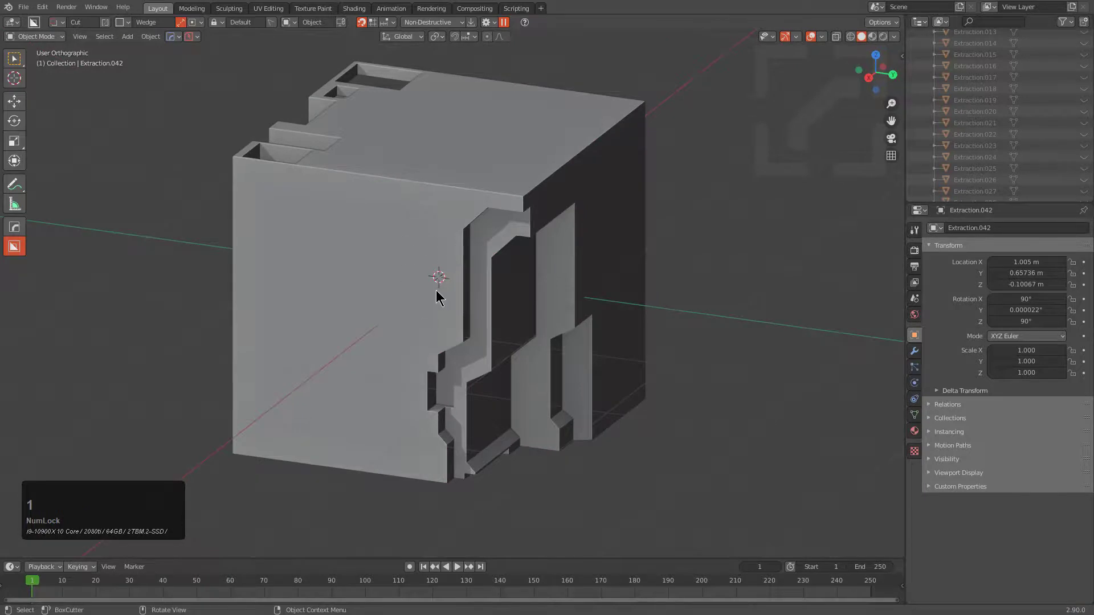
middle_drag(452, 275, 546, 167)
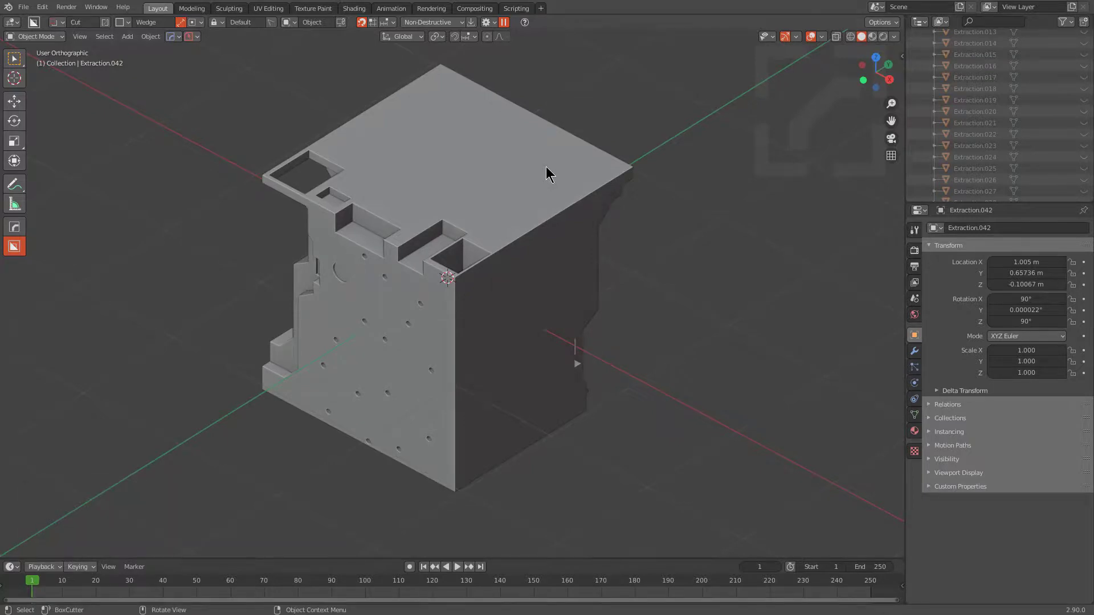
middle_drag(546, 166, 544, 173)
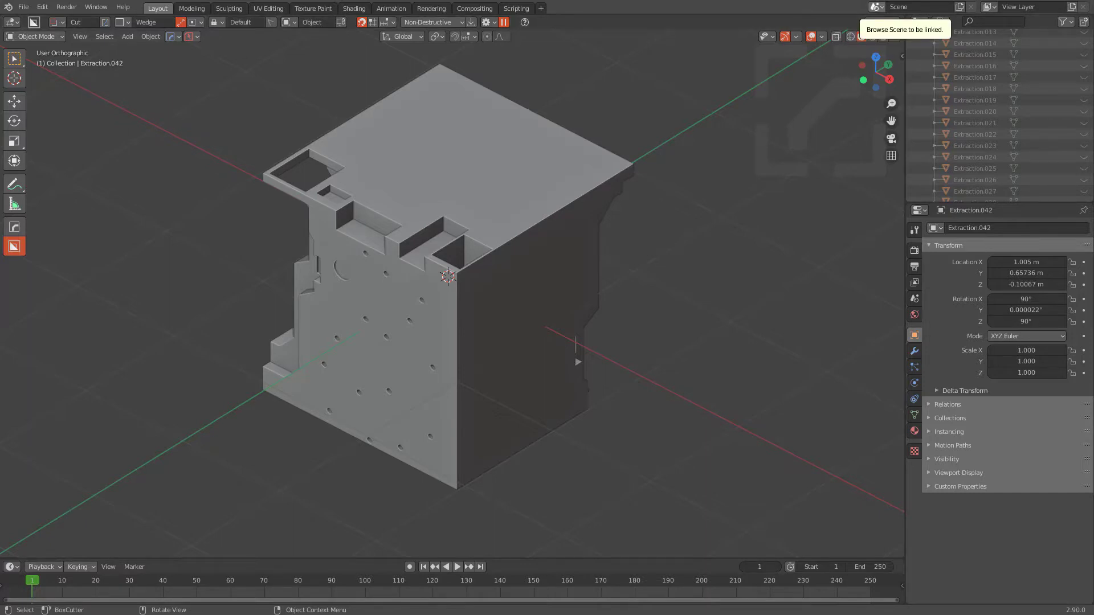
middle_drag(537, 210, 647, 204)
scroll(650, 196, up, 2)
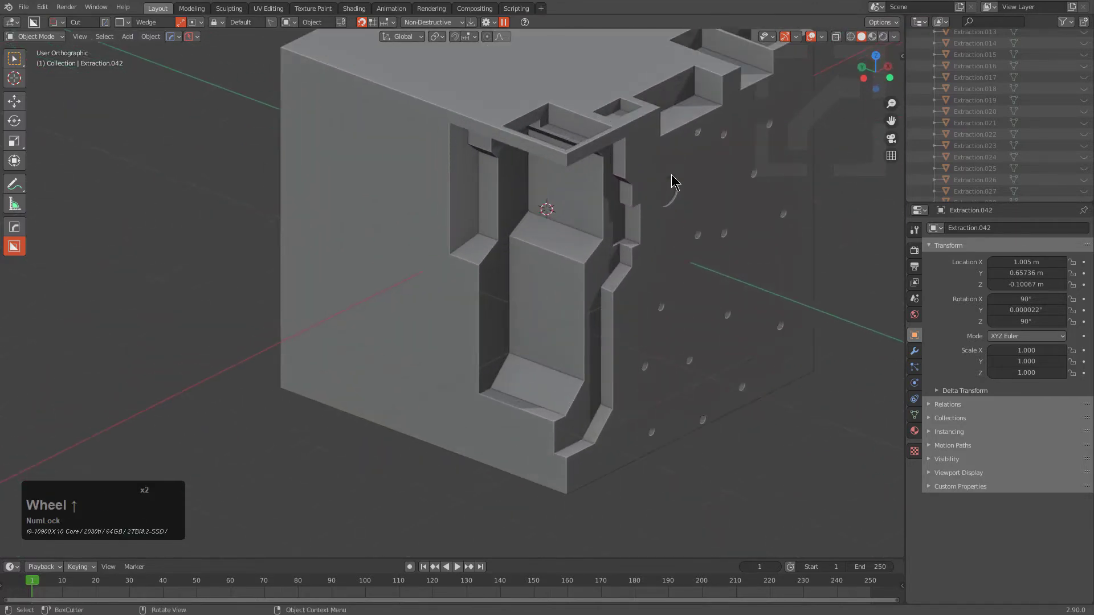